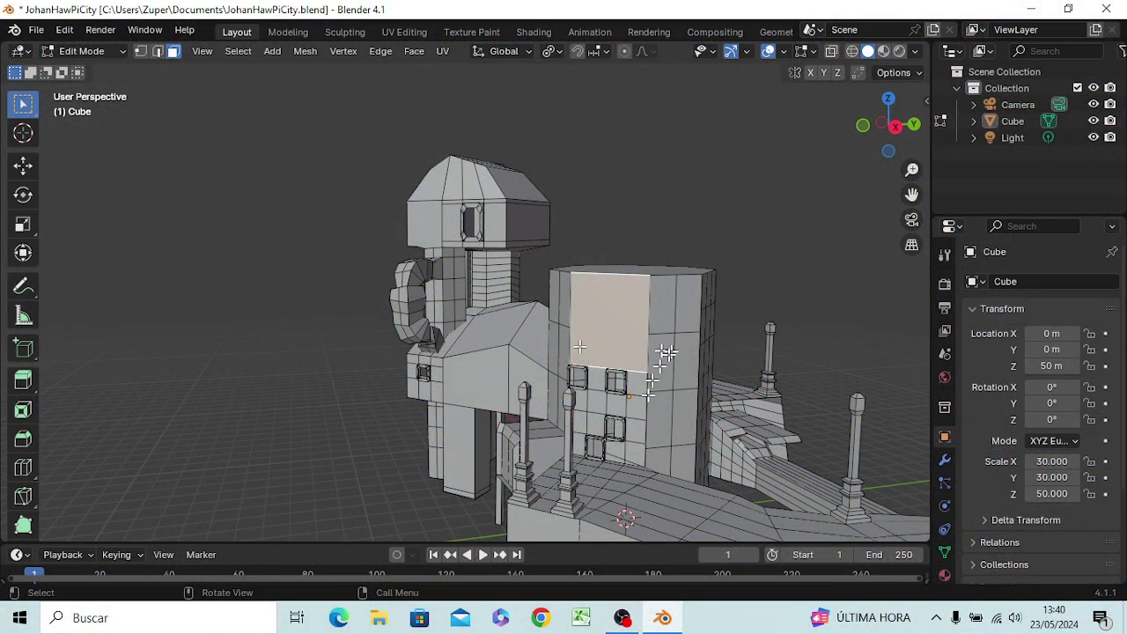
- Zoom in on the octagonal tower and pick three faces across one row of its wall
mouse_move(692, 460)
middle_mouse_down()
mouse_move(702, 464)
mouse_move(616, 450)
mouse_move(641, 409)
mouse_move(672, 450)
mouse_move(675, 477)
mouse_move(625, 496)
mouse_move(493, 467)
mouse_move(448, 440)
mouse_move(573, 476)
mouse_move(589, 468)
mouse_move(584, 455)
middle_mouse_up()
scroll(612, 449, "down", 5)
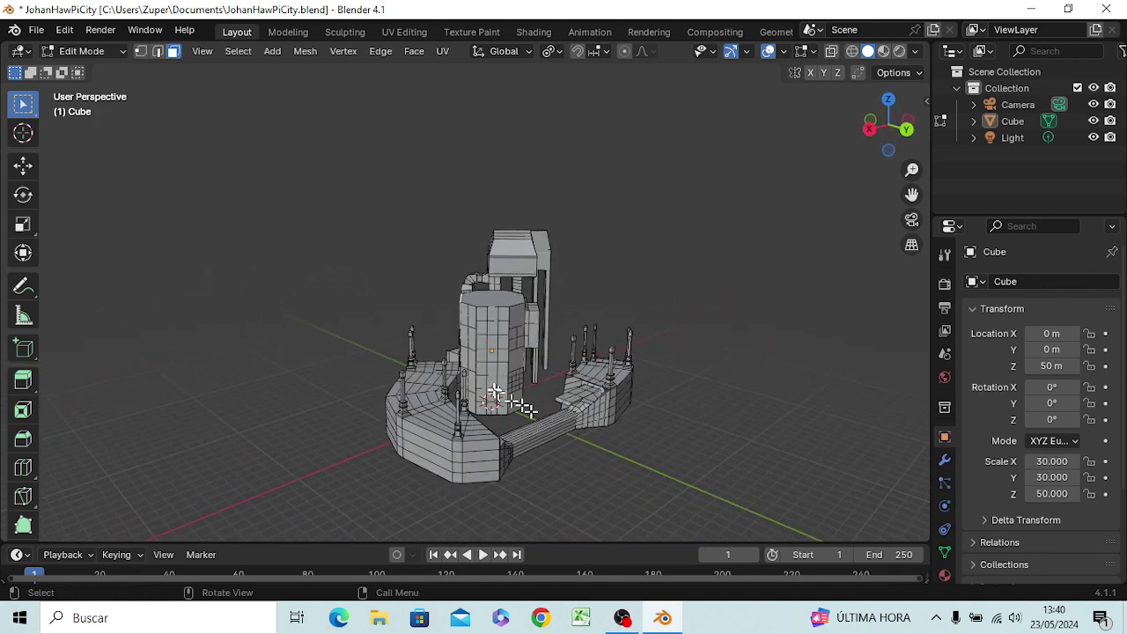
scroll(499, 382, "up", 3)
scroll(519, 376, "up", 2)
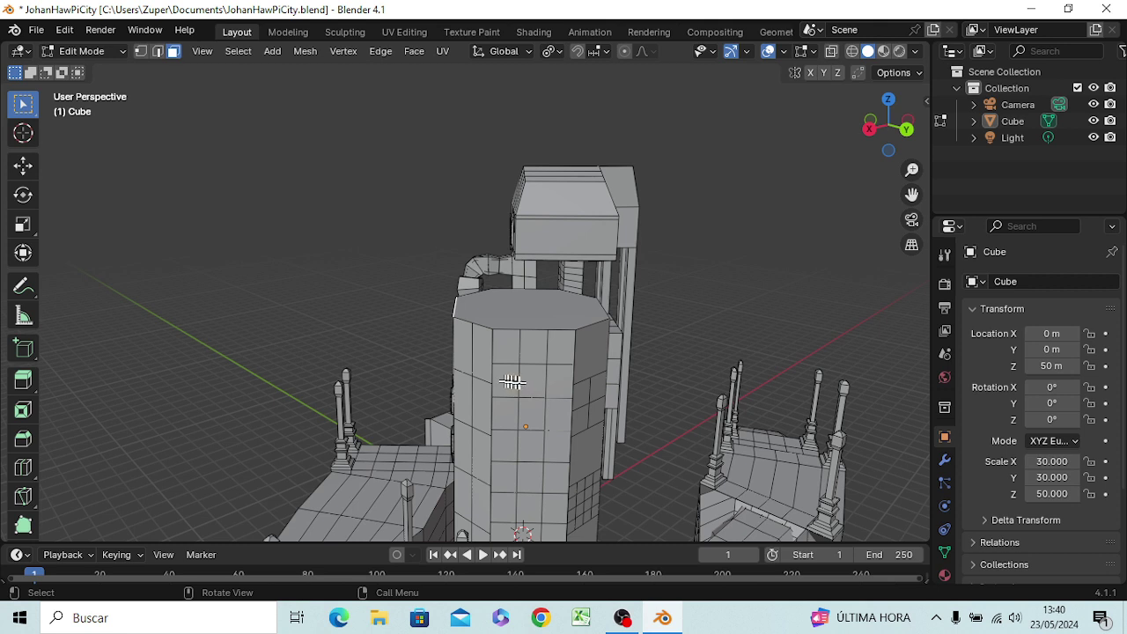
left_click(516, 382)
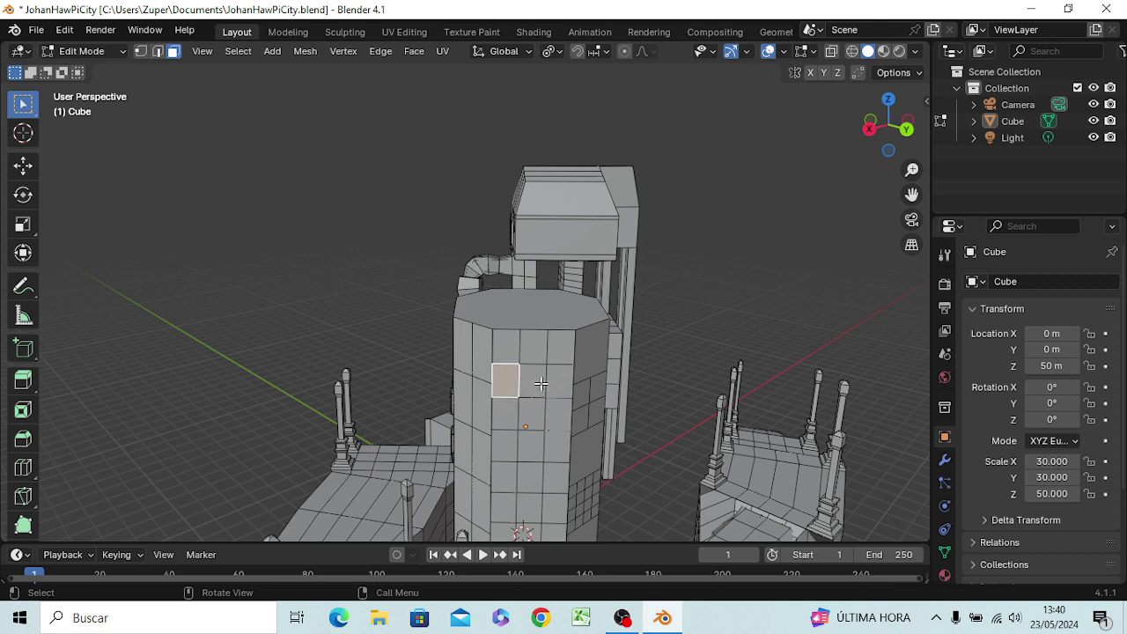
left_click(539, 383)
left_click(560, 383)
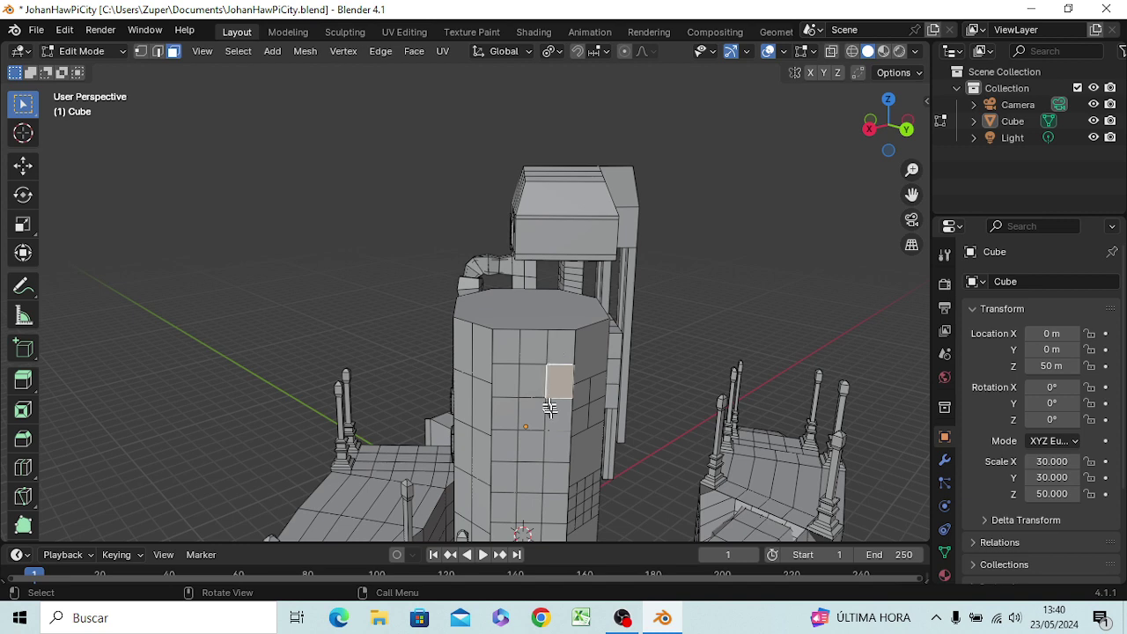
scroll(510, 385, "up", 2)
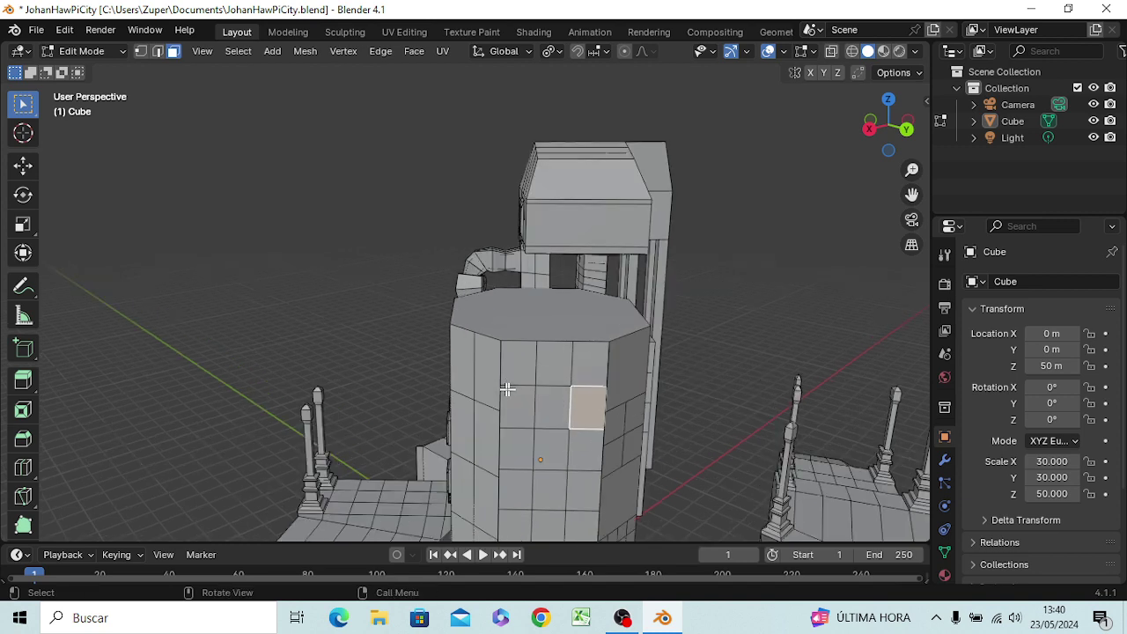
mouse_move(538, 410)
middle_mouse_down()
mouse_move(555, 416)
mouse_move(562, 397)
middle_mouse_up()
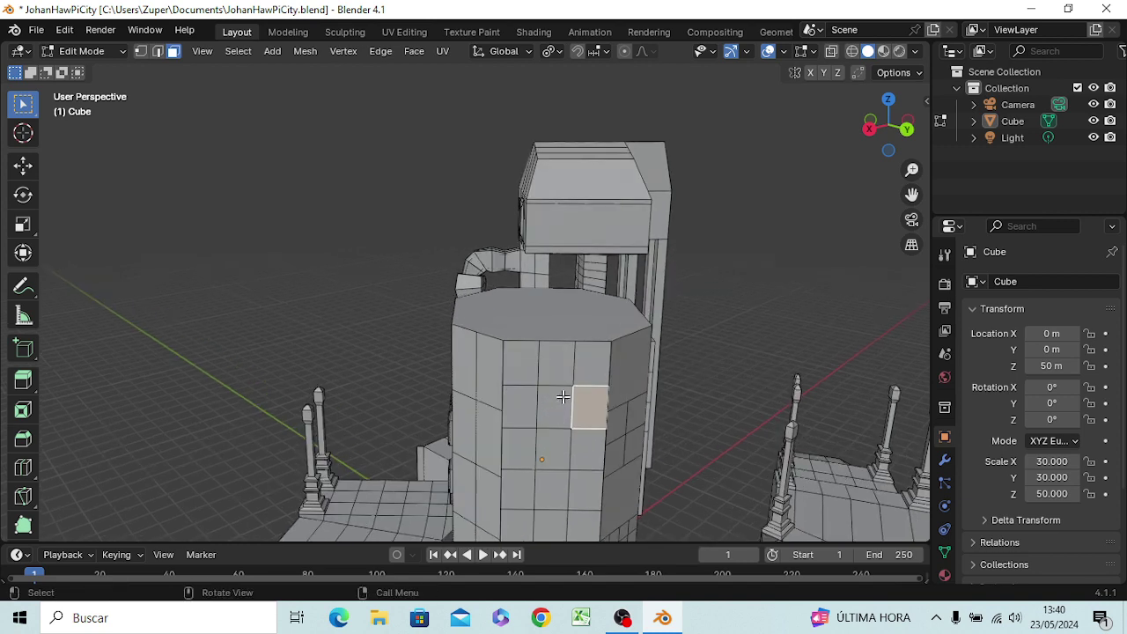
- Check the front and right views, then select two rows of three faces on the tower
key("KP_1")
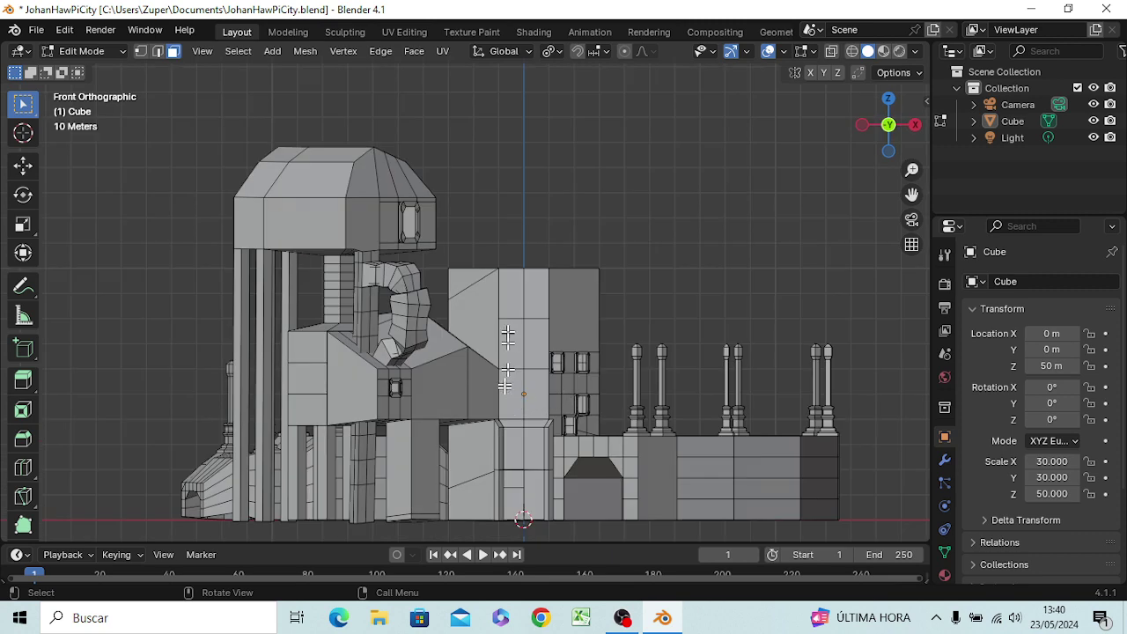
middle_click_drag(581, 367, 578, 368)
key("KP_3")
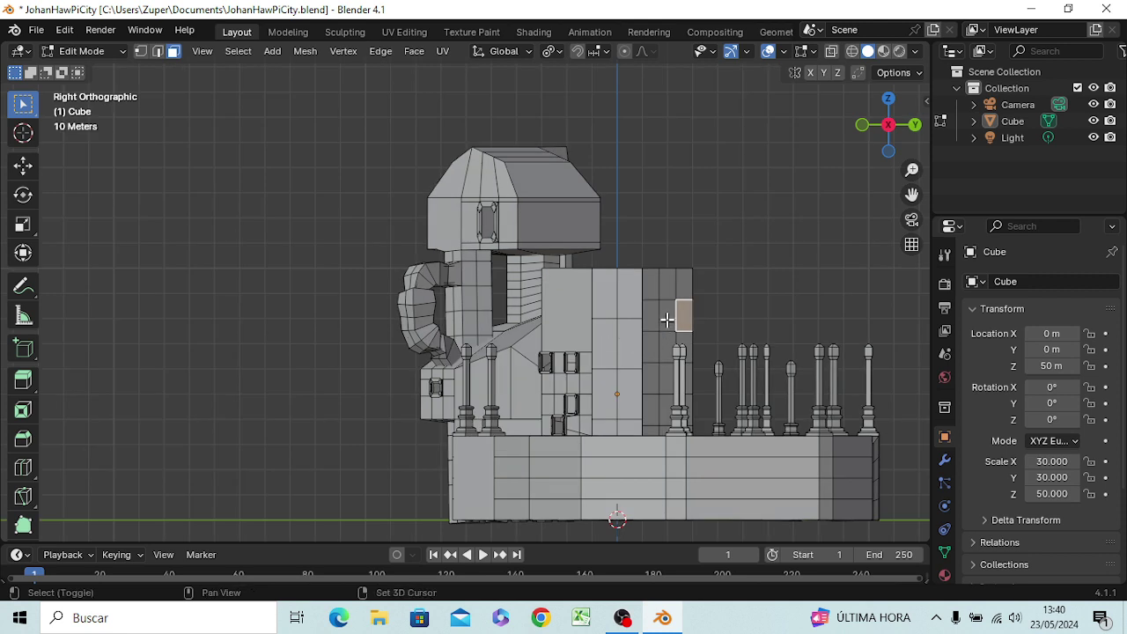
middle_click_drag(666, 319, 577, 321)
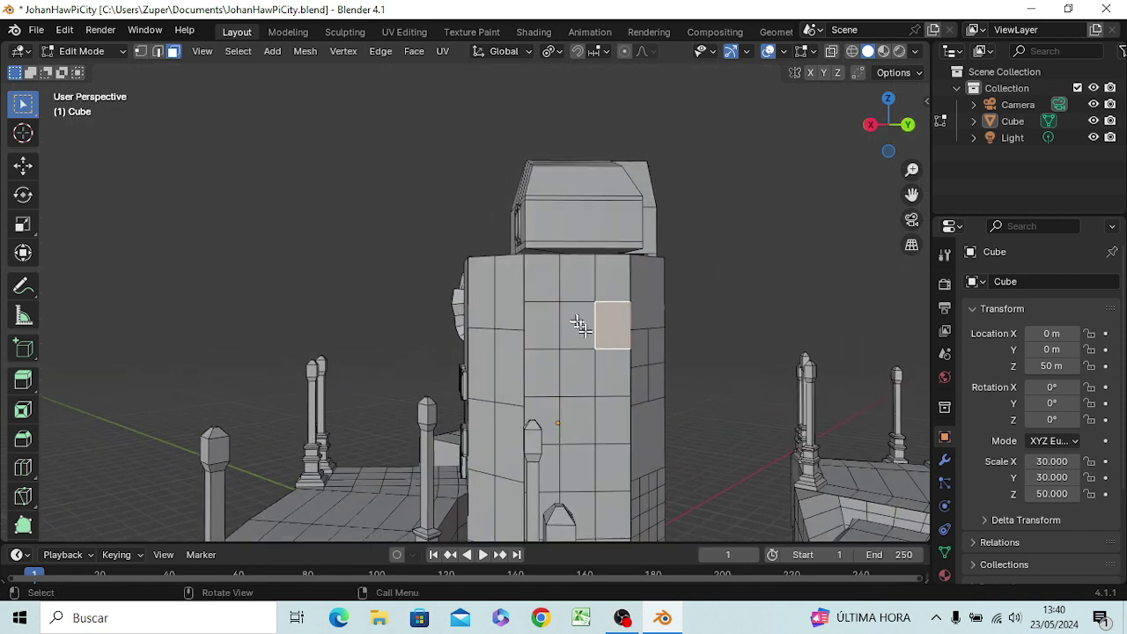
left_click(604, 367)
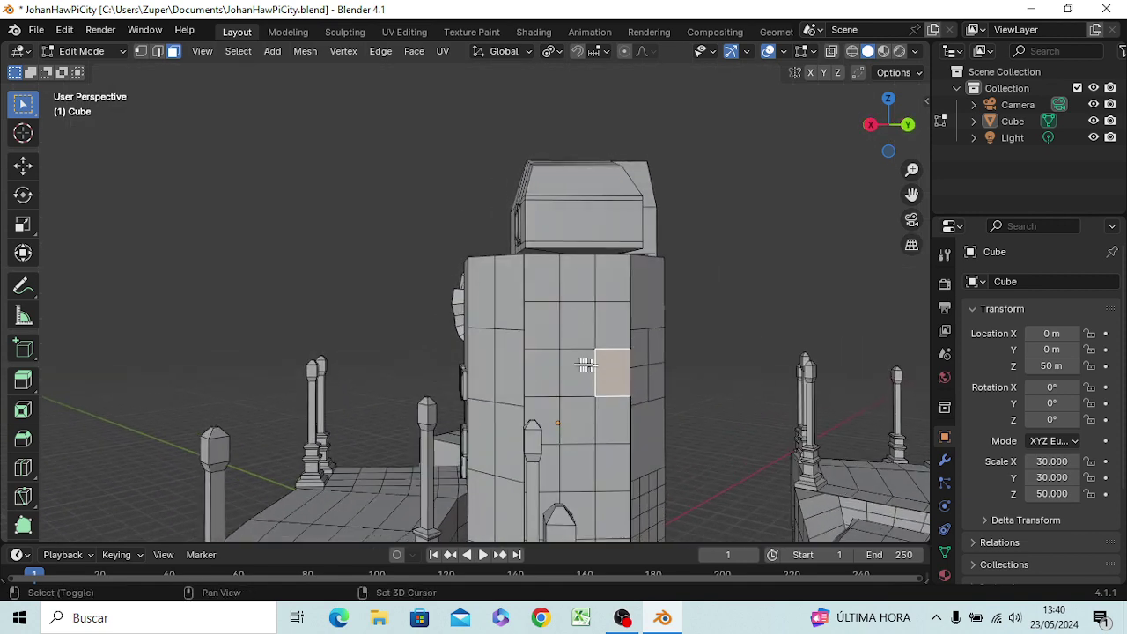
left_click(580, 363, "shift")
left_click(540, 366, "shift")
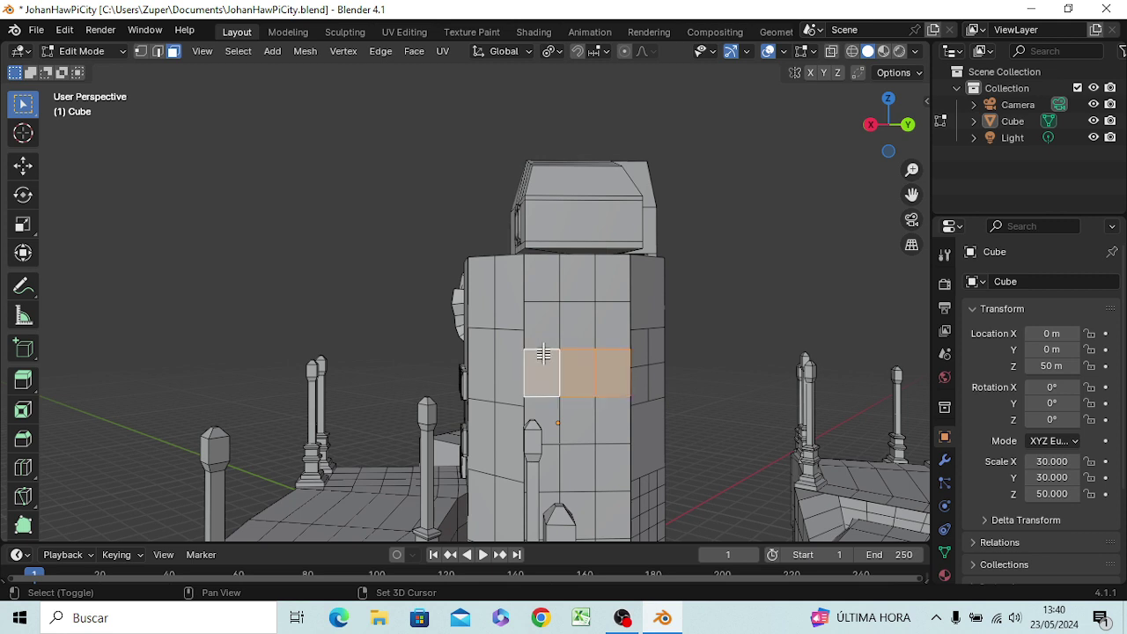
left_click(540, 326, "shift")
left_click(579, 323, "shift")
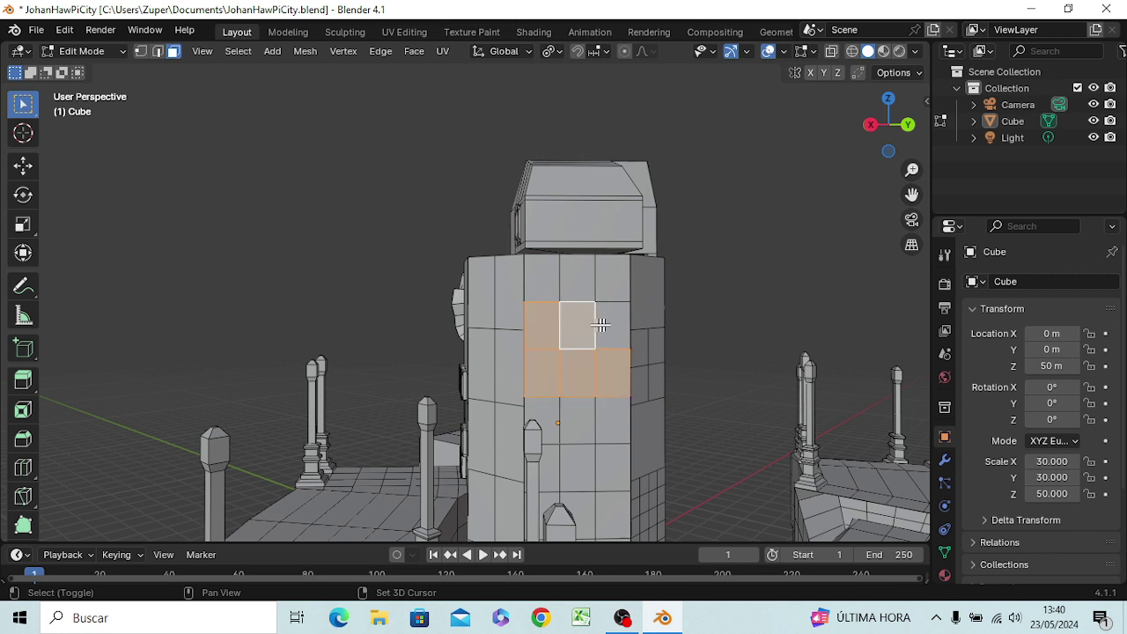
left_click(607, 324, "shift")
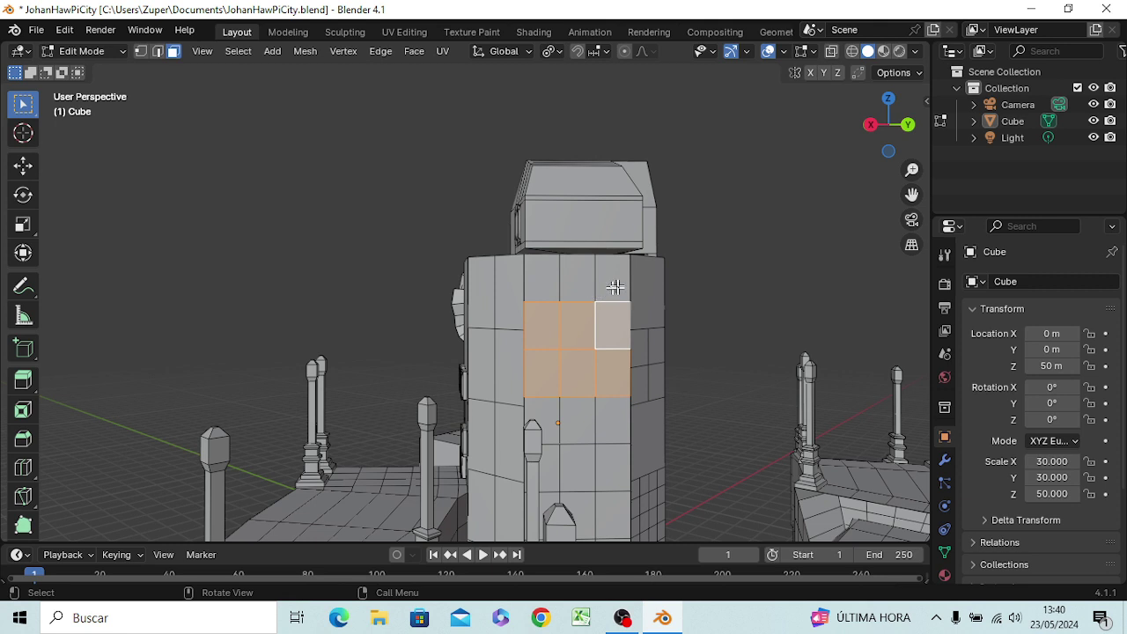
- Select five alternating faces in a checkerboard pattern on the tower's upper front
left_click(599, 298)
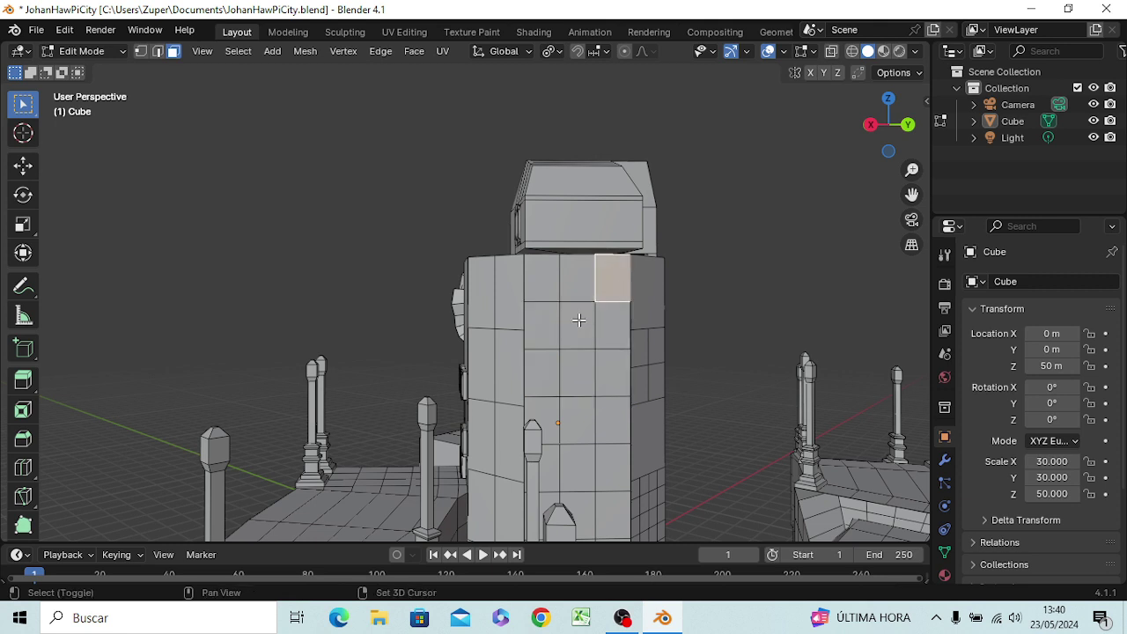
left_click(578, 320, "shift")
left_click(543, 375, "shift")
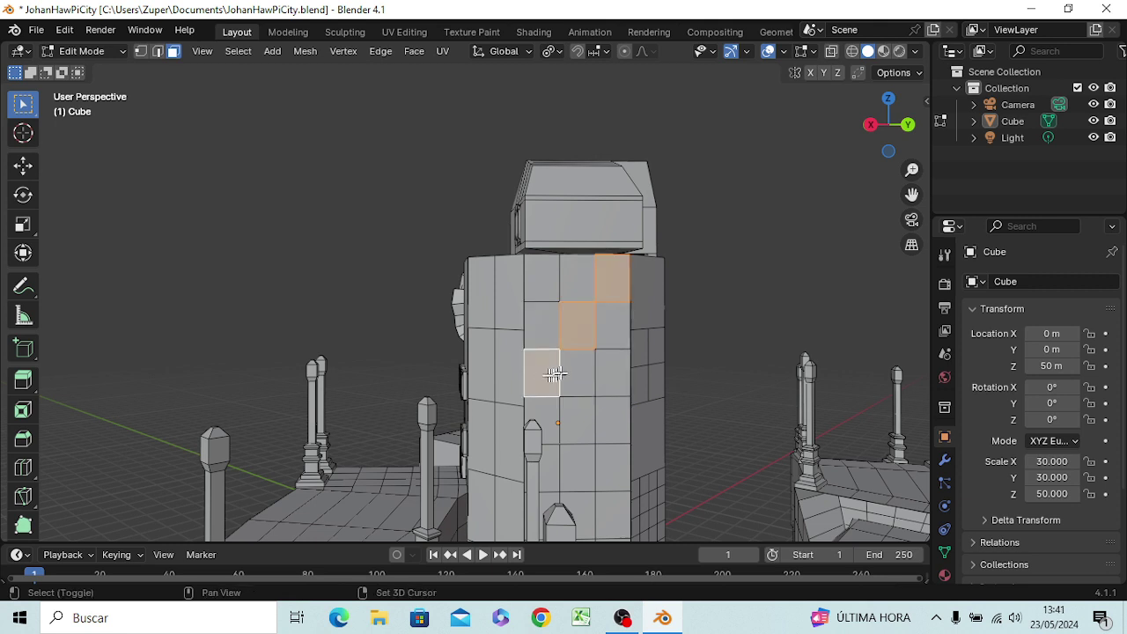
left_click(617, 374, "shift")
left_click(546, 292, "shift")
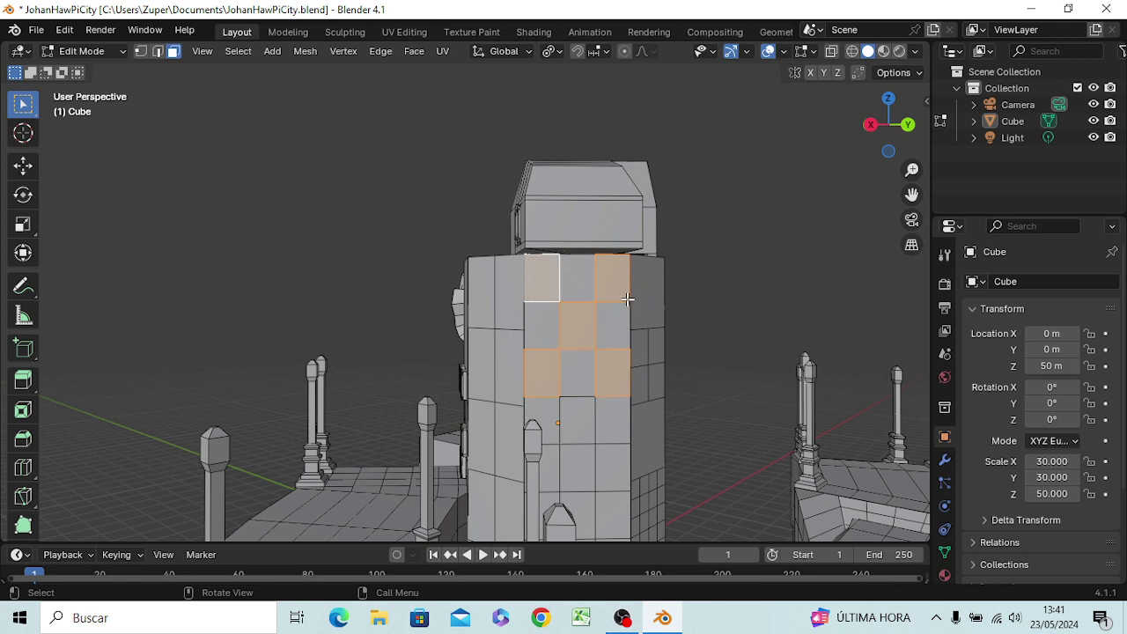
- Inset the five checkerboard faces by 0.02 after cancelling a too-large 0.5 inset
key("i")
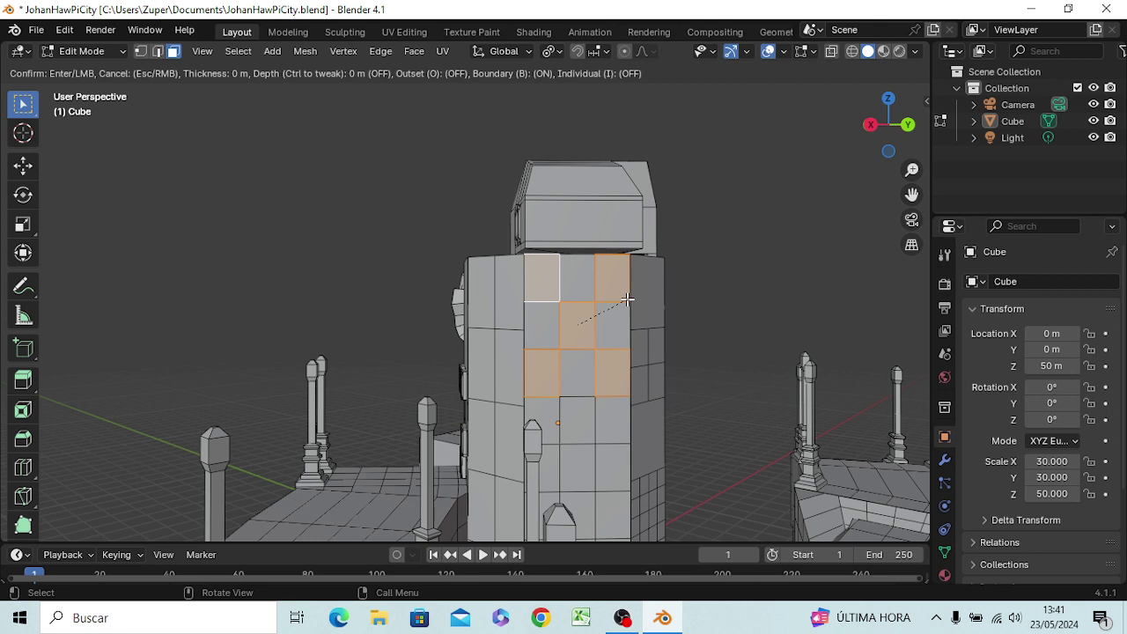
type(".")
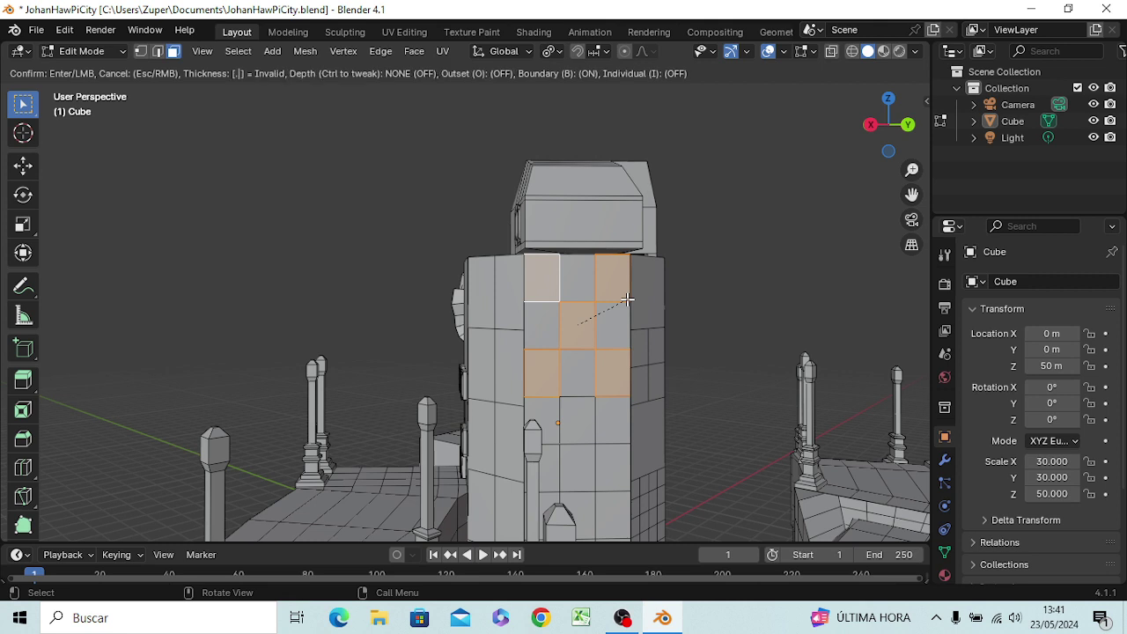
type("5")
key("Escape")
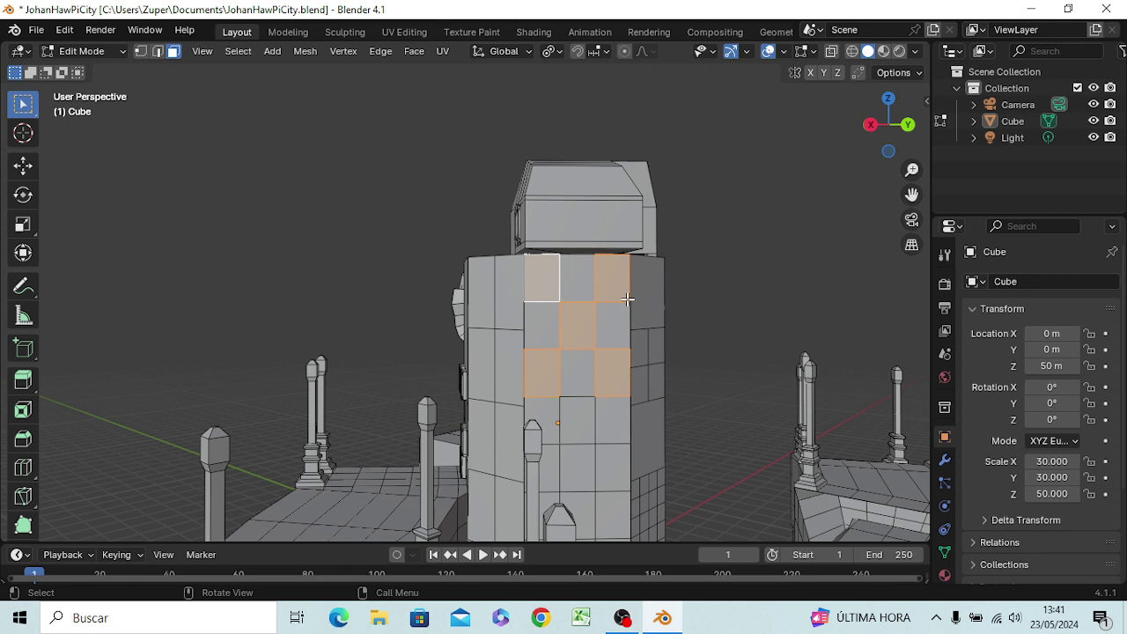
key("i")
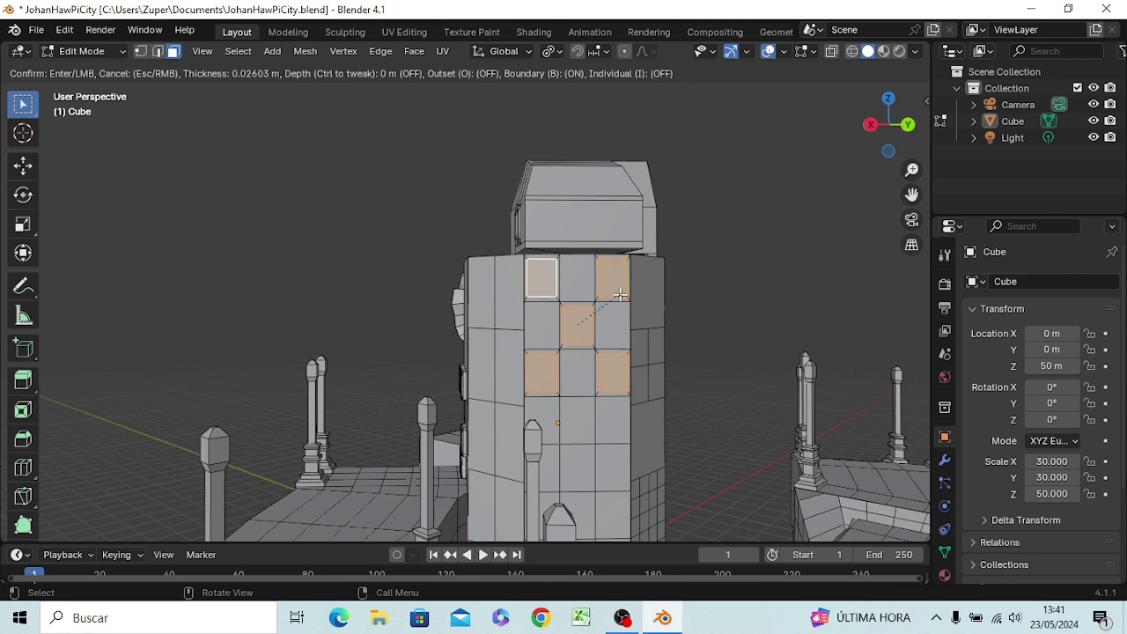
left_click(620, 294)
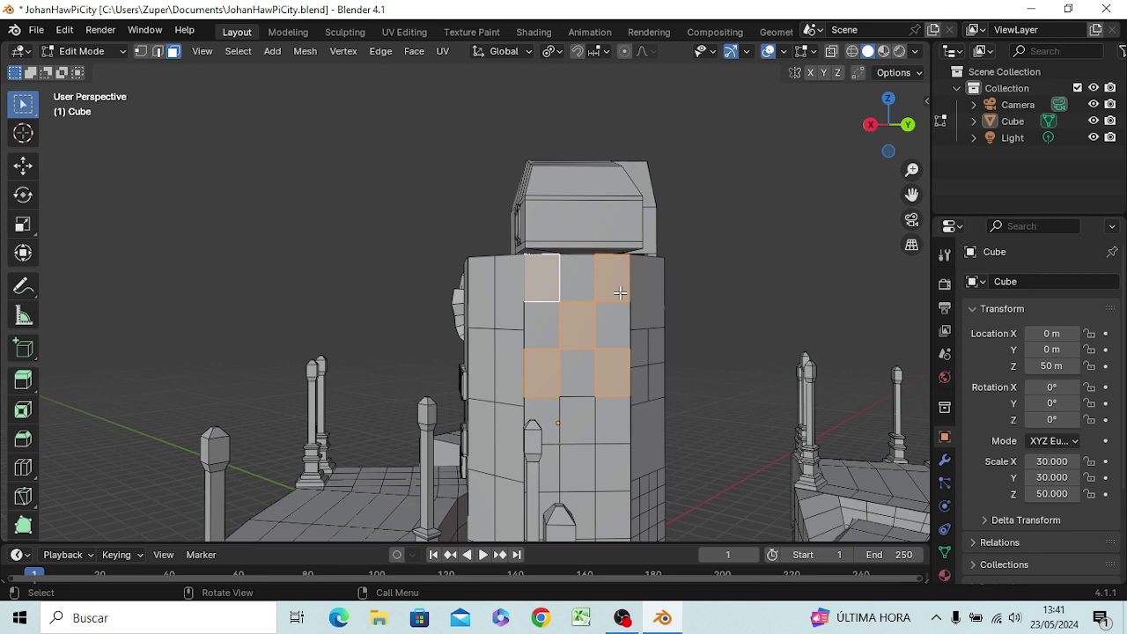
type("i")
type(".02")
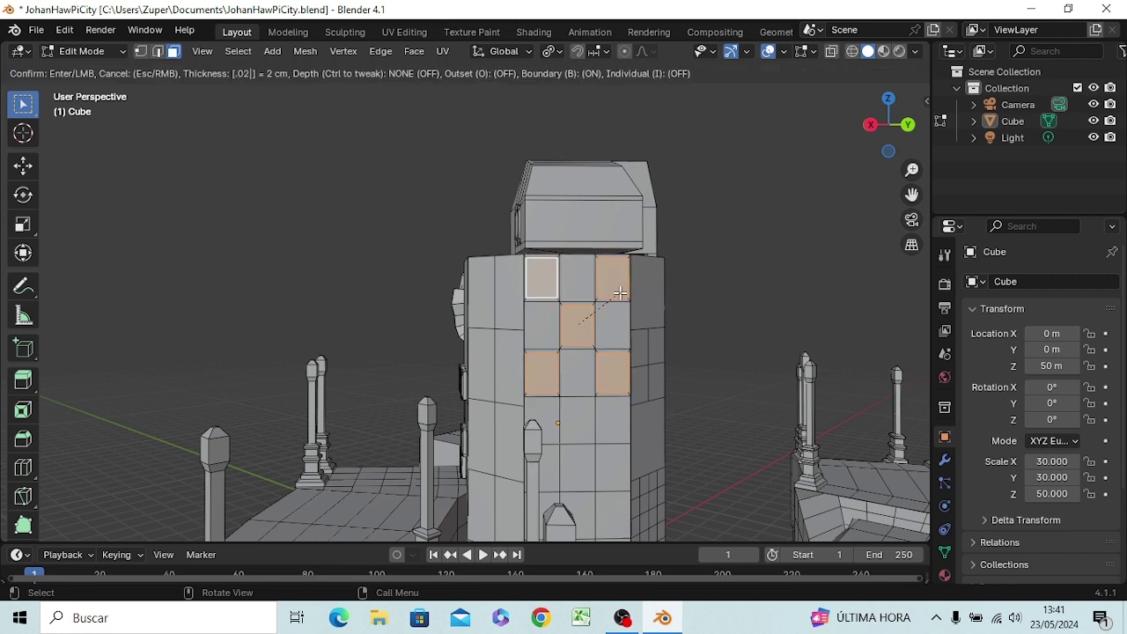
key("Return")
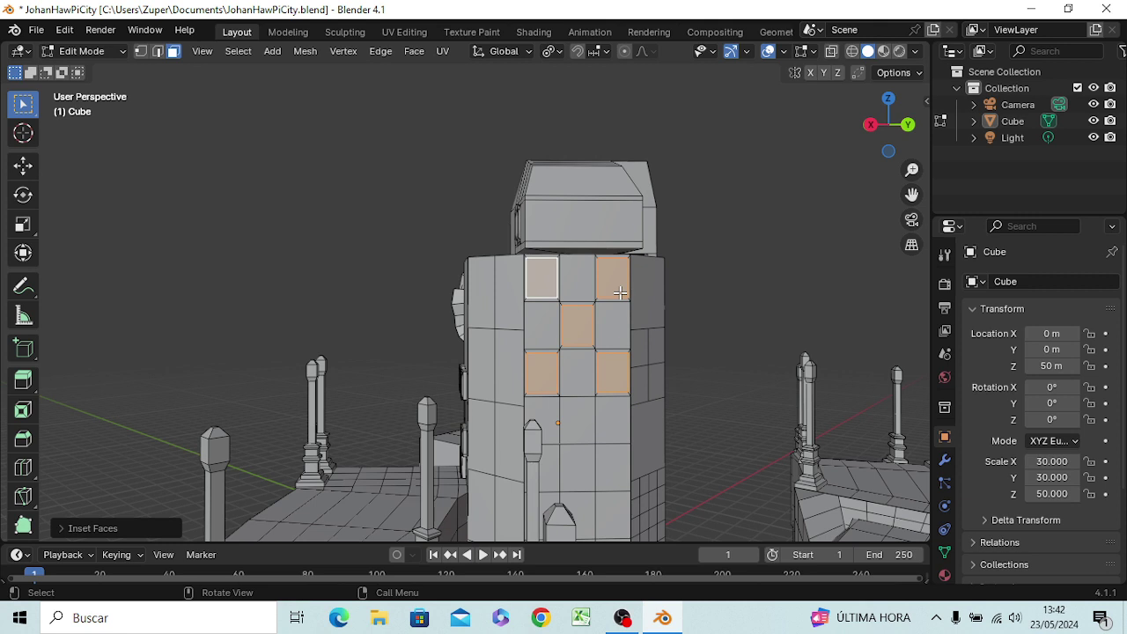
- Select the four remaining grid faces in a cross pattern and inset them by 0.02
left_click(544, 321)
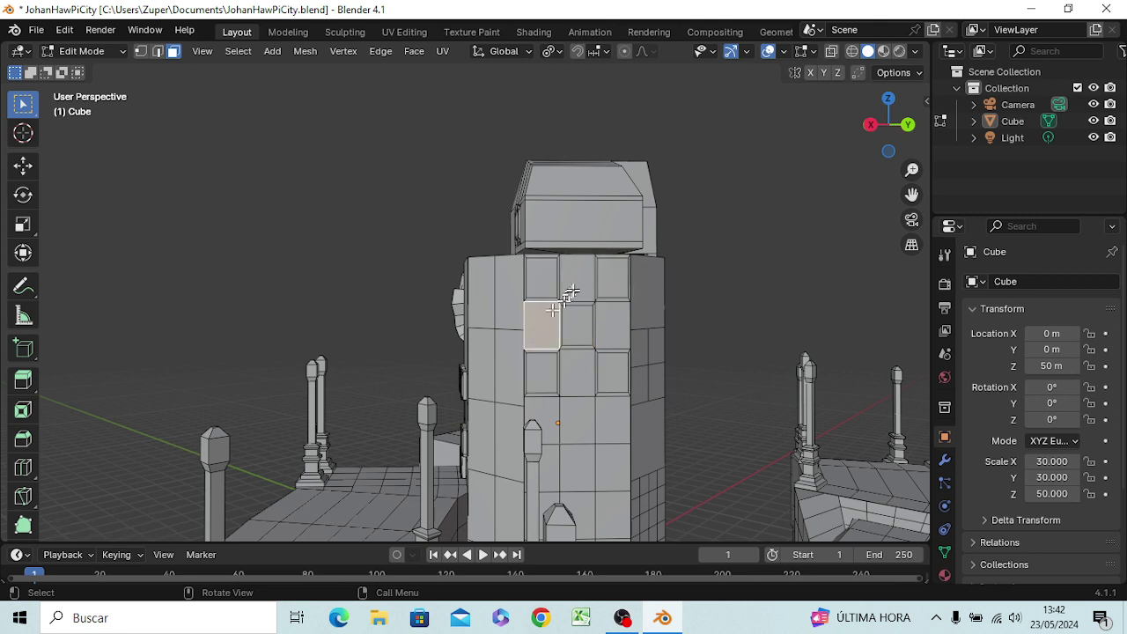
left_click(574, 290, "shift")
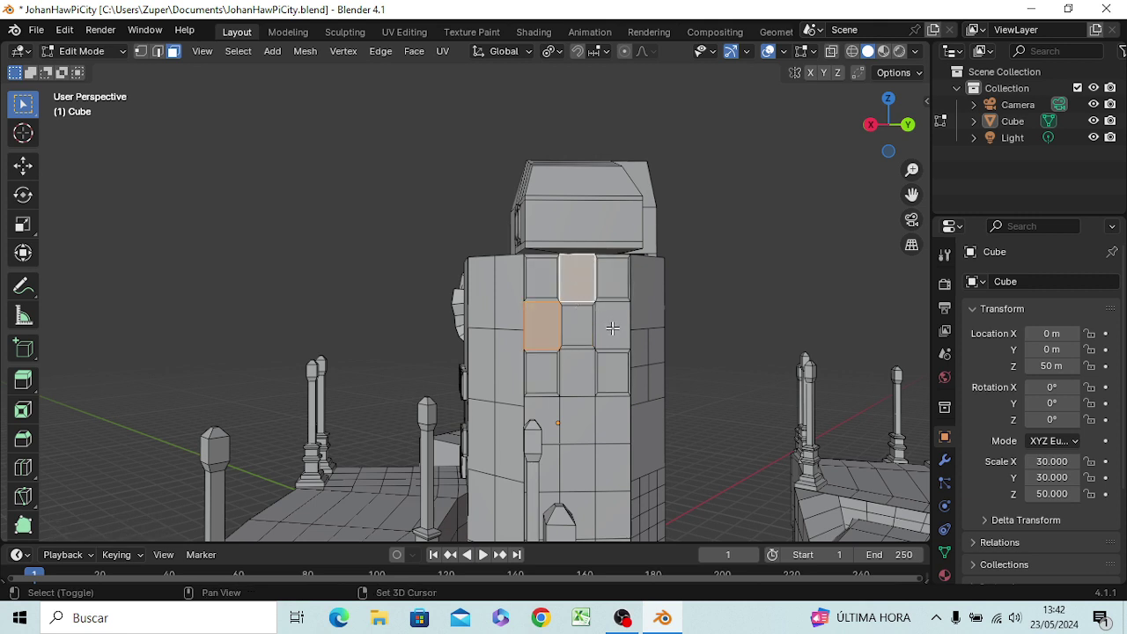
left_click(613, 324, "shift")
left_click(582, 363, "shift")
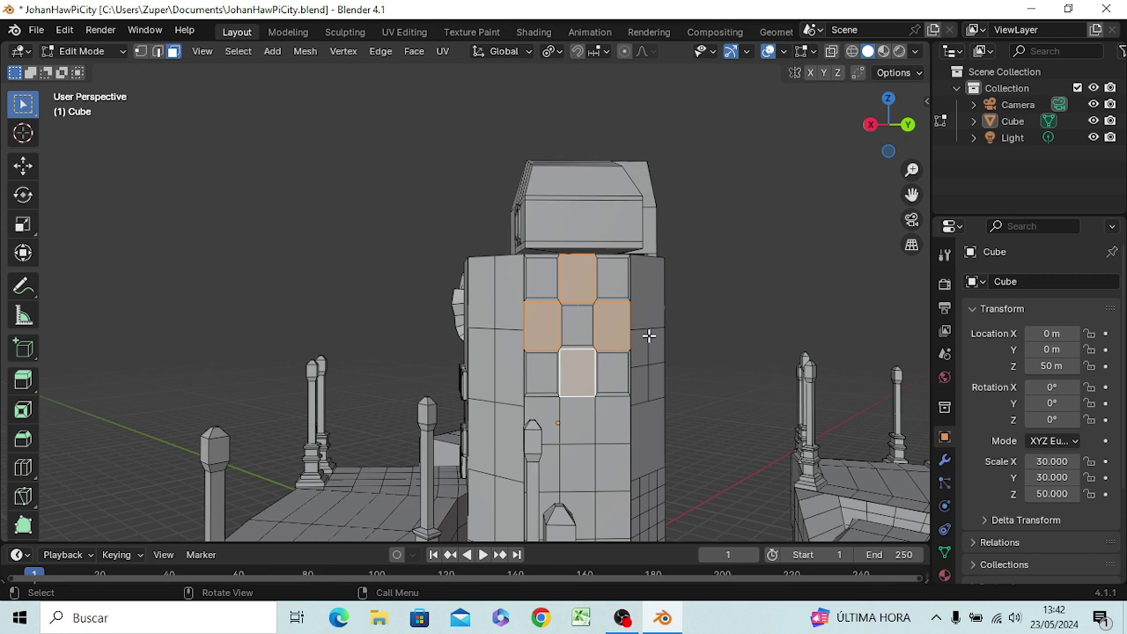
type("i")
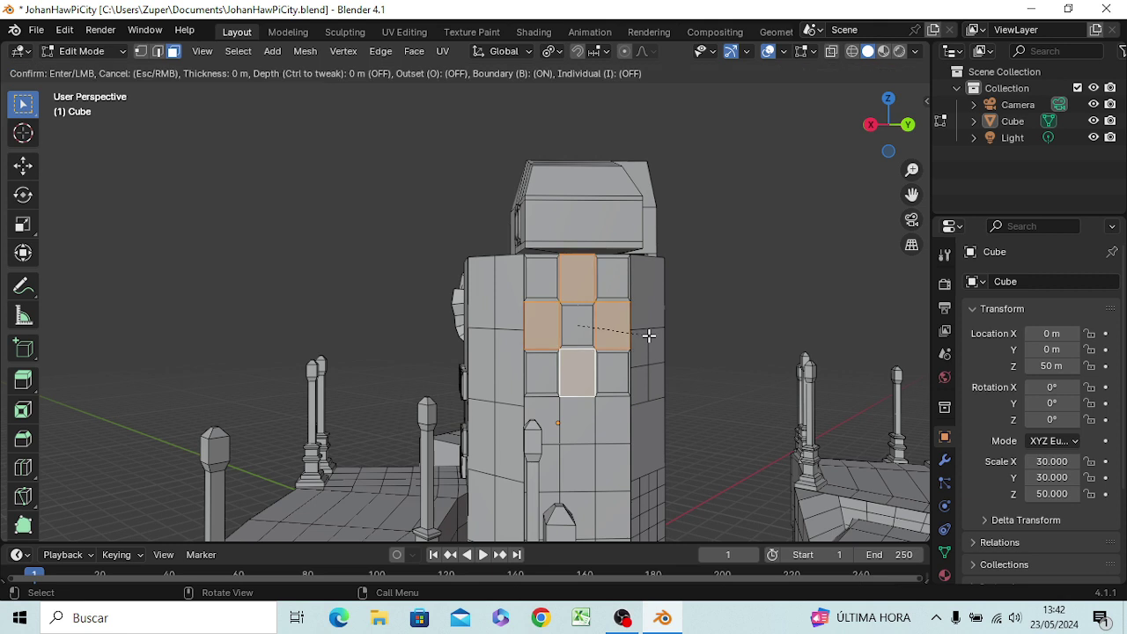
type(".02")
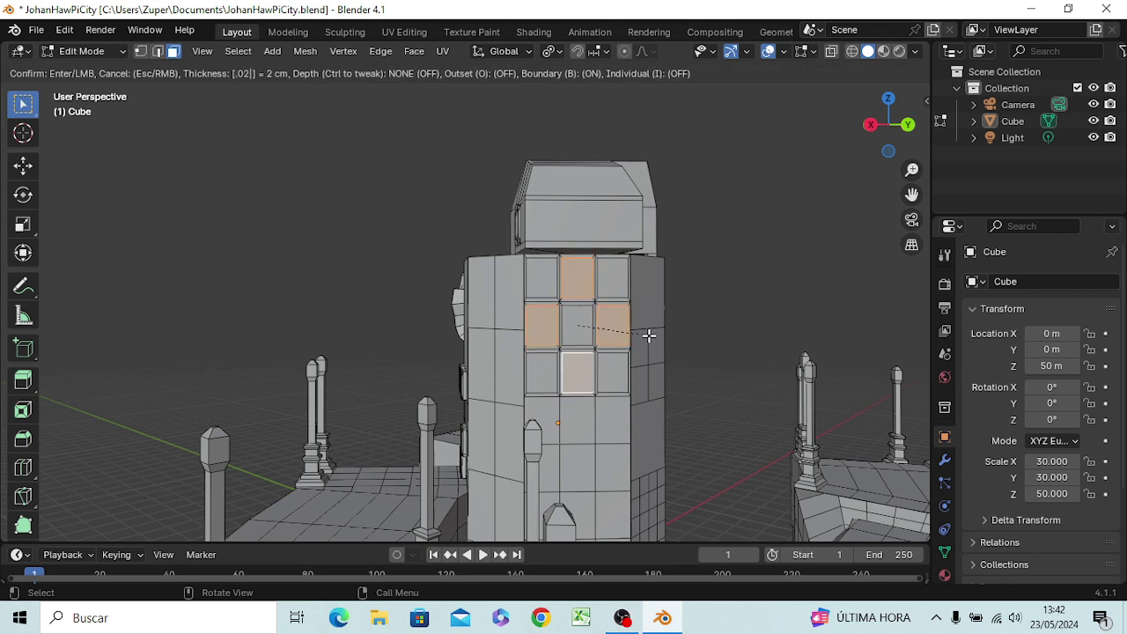
key("Return")
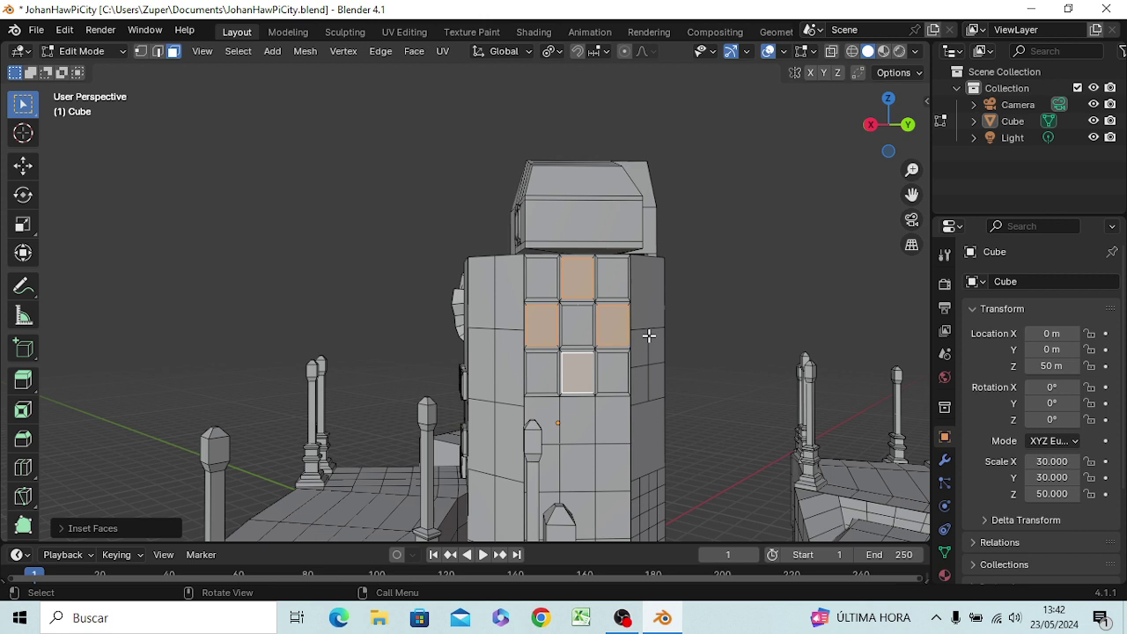
left_click(696, 305)
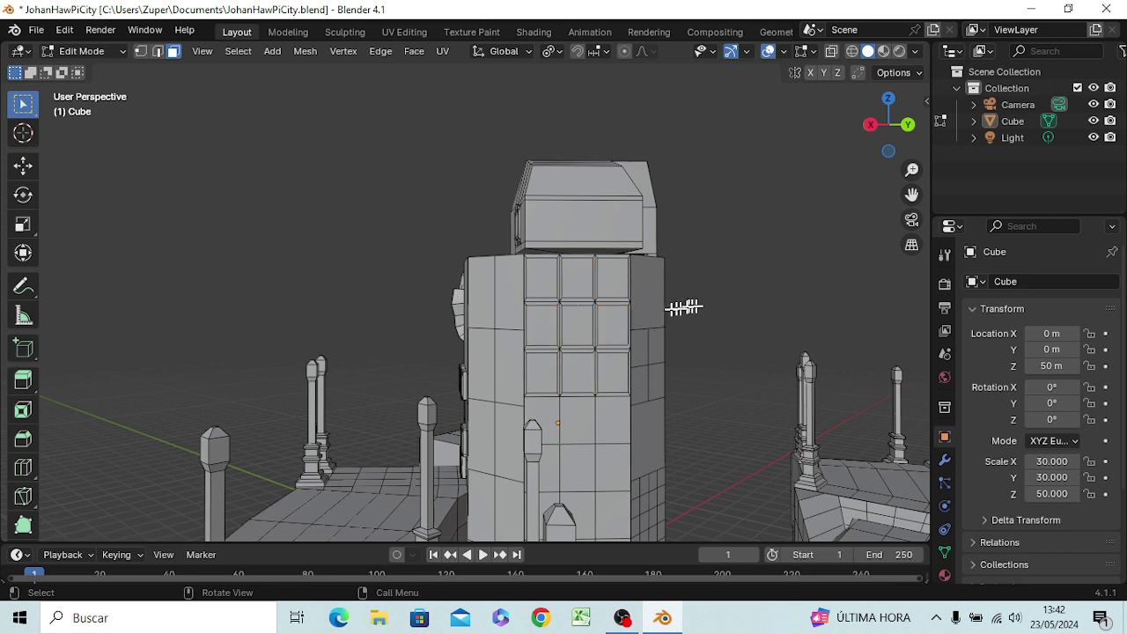
- Select all nine inset panels row by row and begin extruding them along their normals
left_click(568, 284)
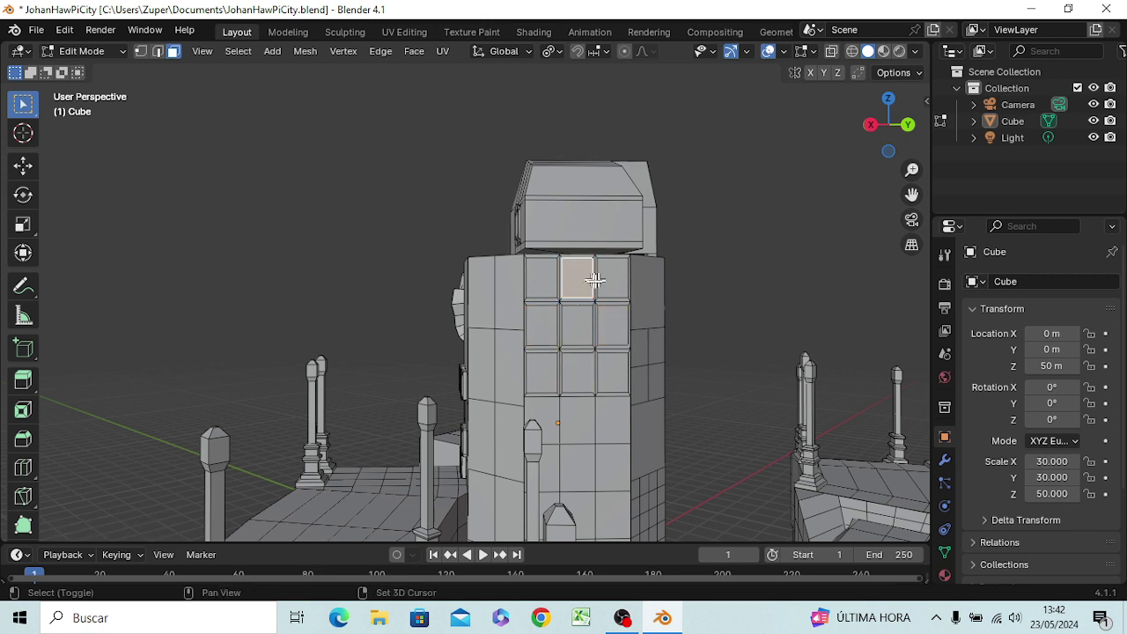
left_click(541, 281)
left_click(577, 282, "shift")
left_click(608, 282, "shift")
left_click(608, 319, "shift")
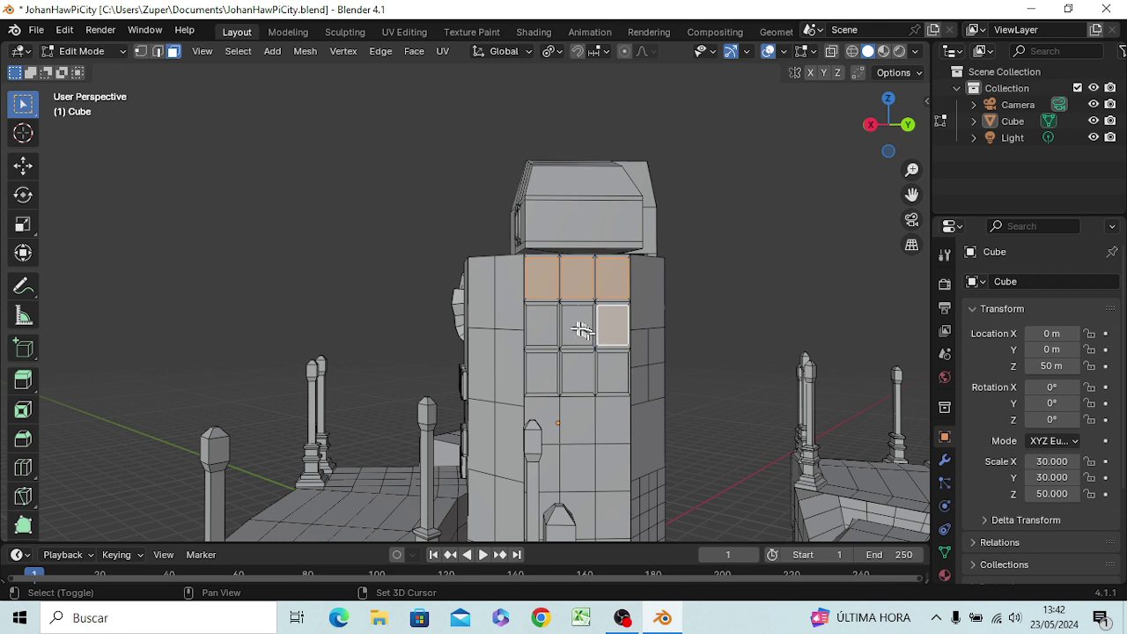
left_click(578, 326, "shift")
left_click(549, 332, "shift")
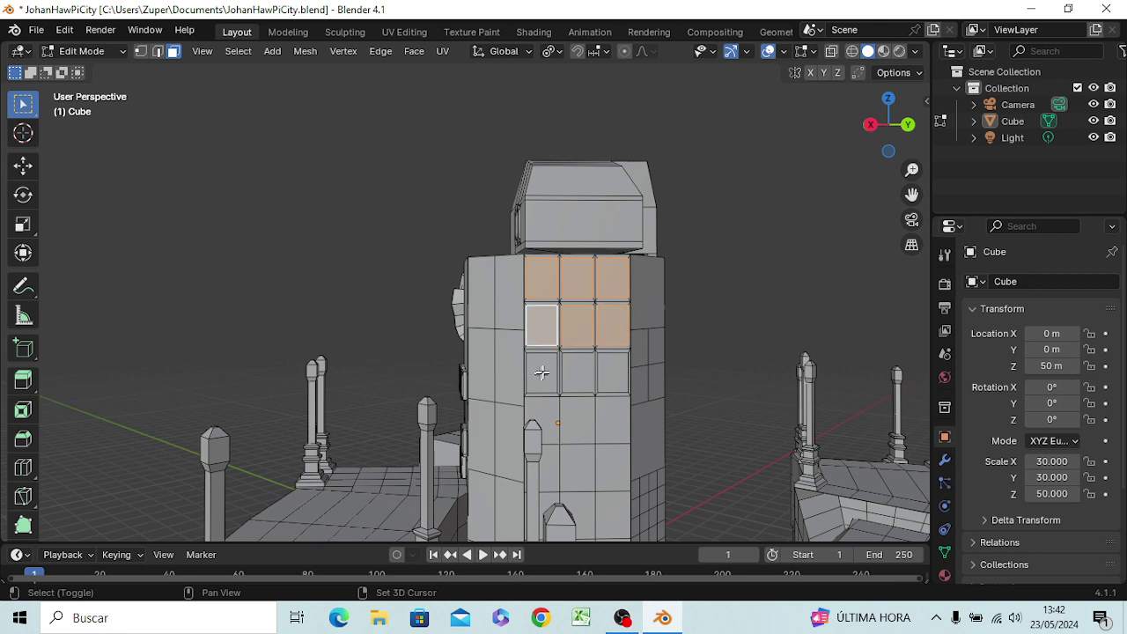
left_click(543, 373, "shift")
left_click(578, 367, "shift")
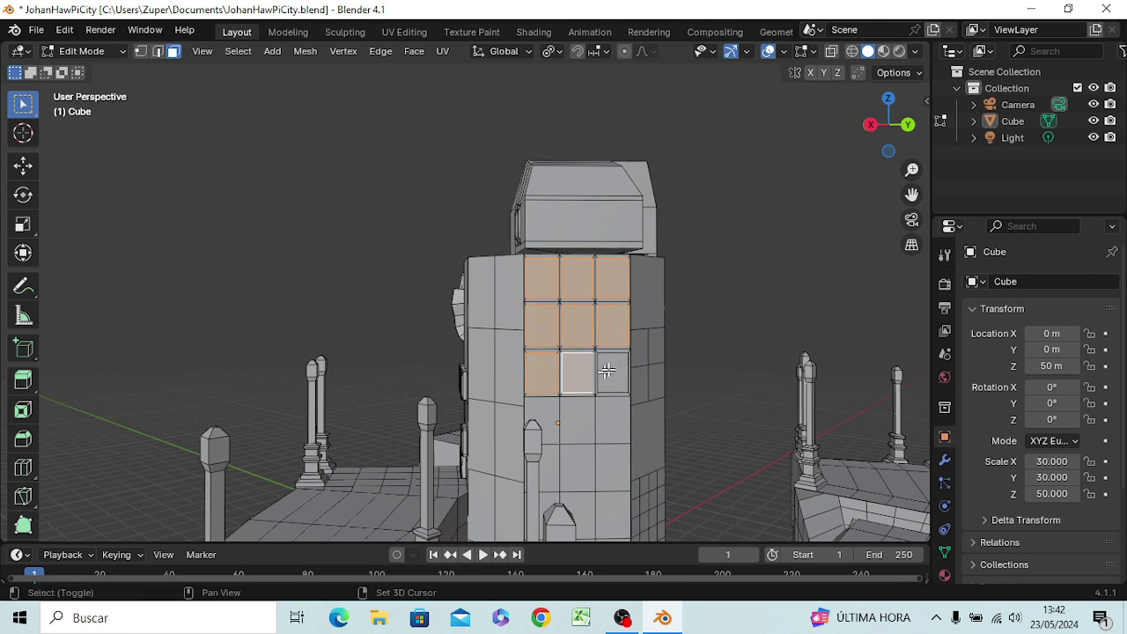
left_click(609, 370, "shift")
left_click(616, 372, "shift")
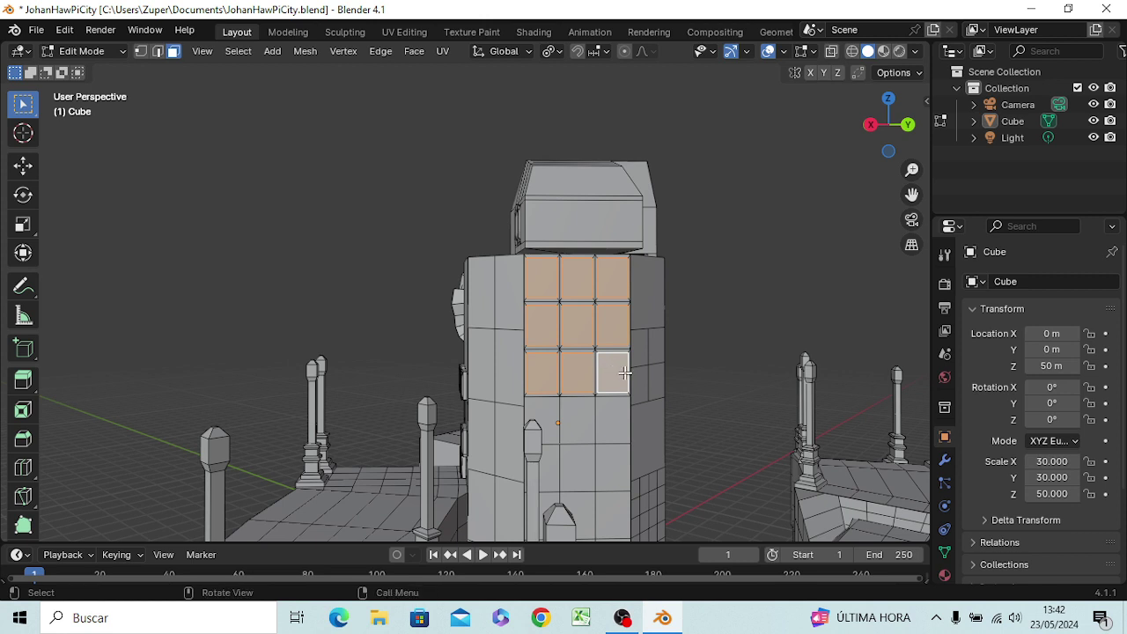
key("e")
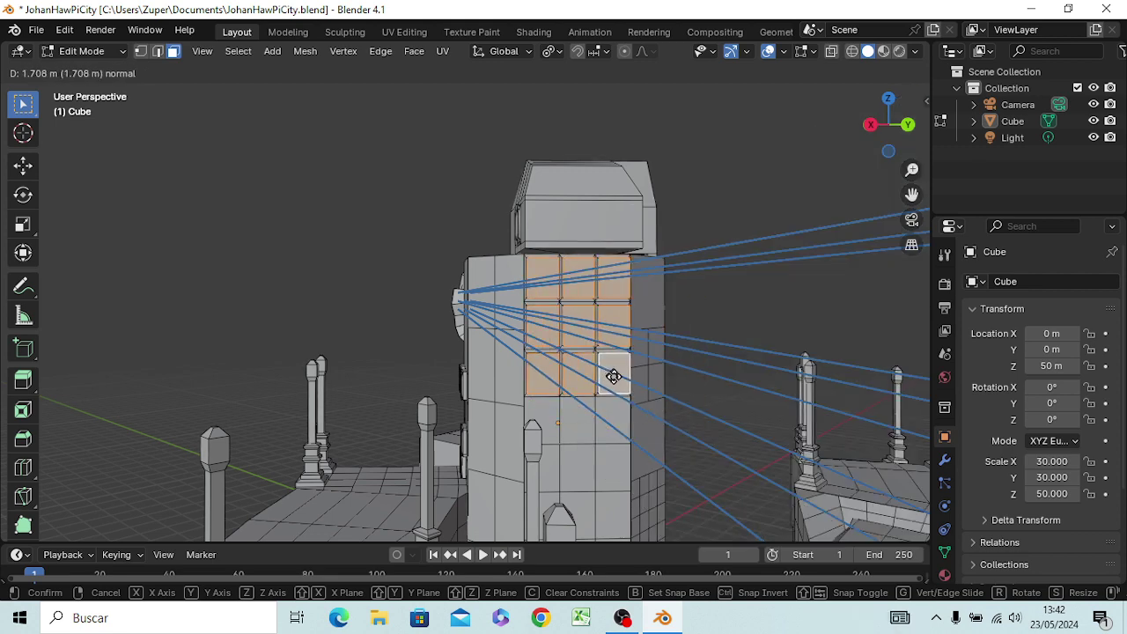
- Extrude the nine panels outward by 0.01 after abandoning the earlier extrude attempts
right_click(616, 383)
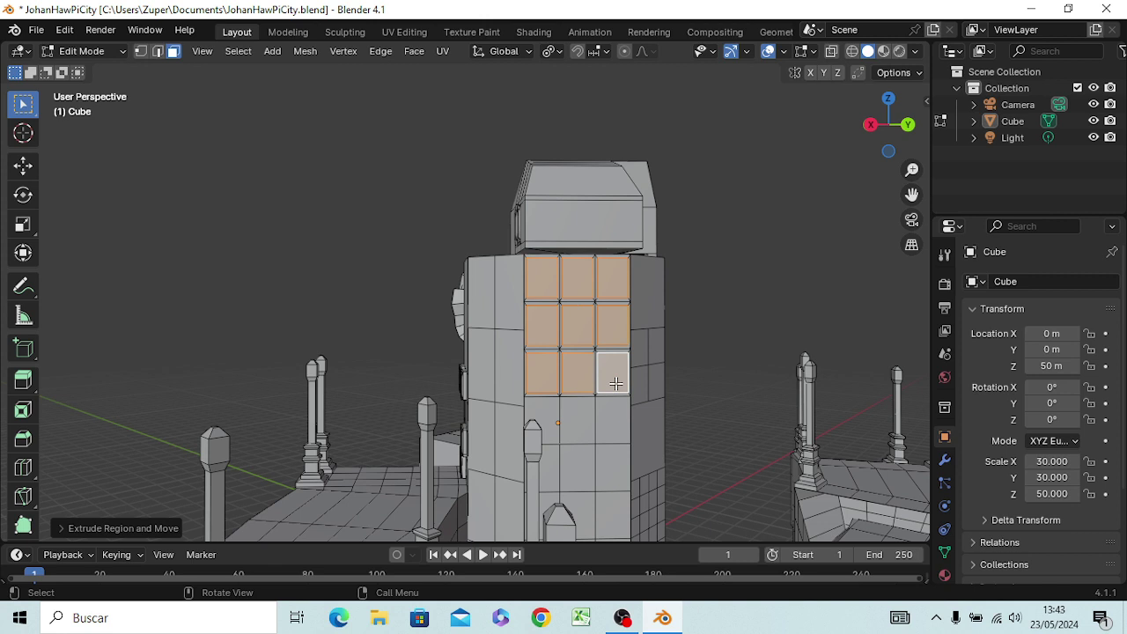
key("e")
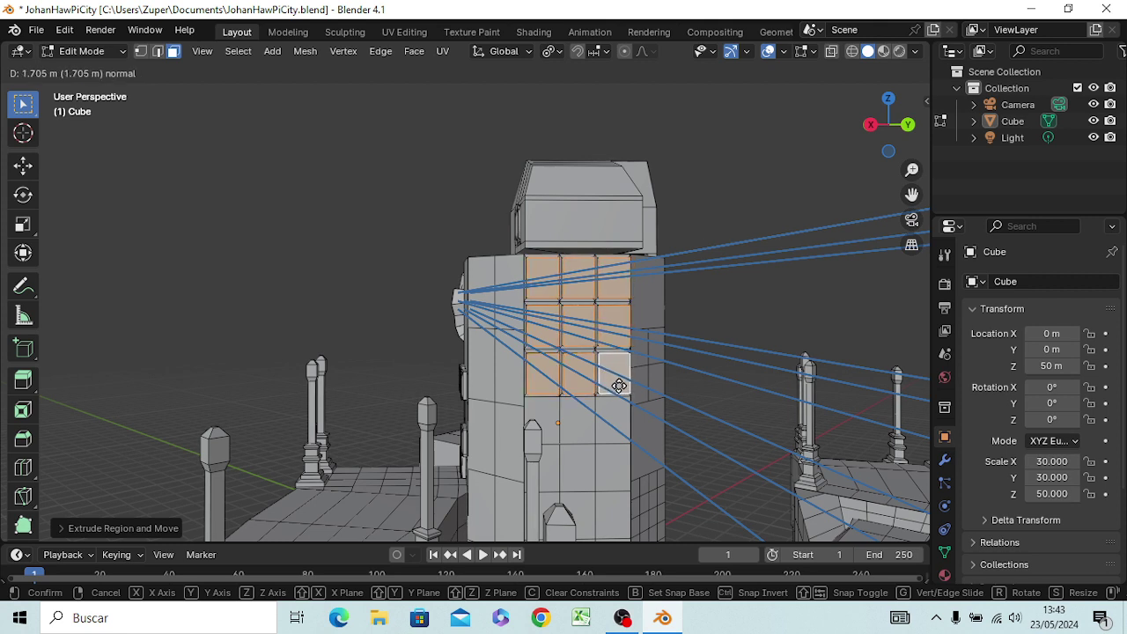
left_click(613, 377)
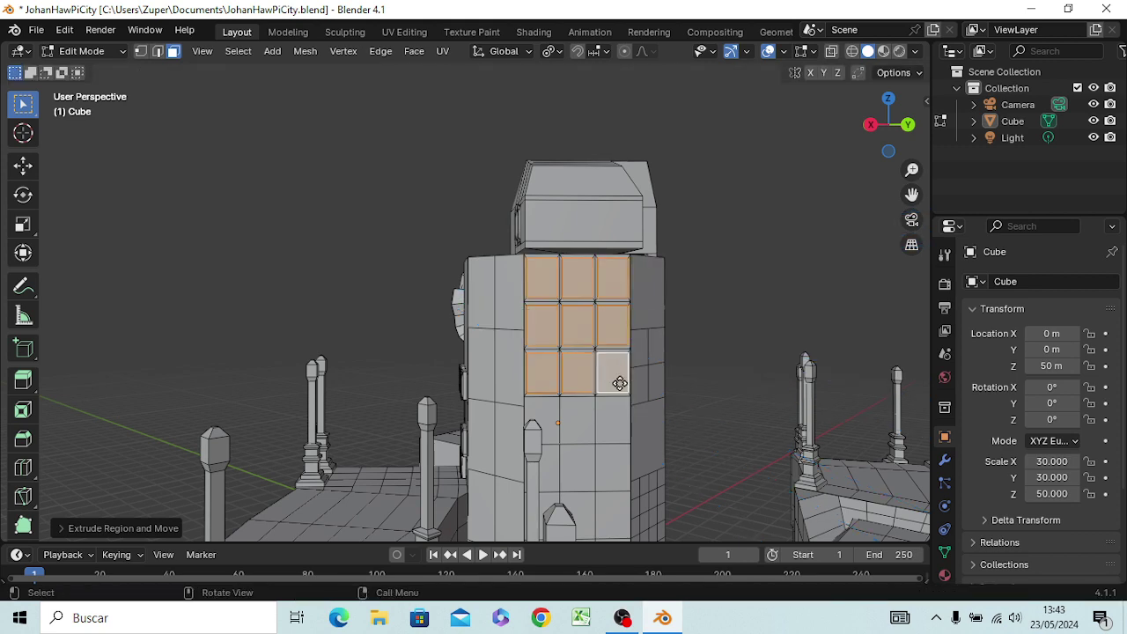
key("e")
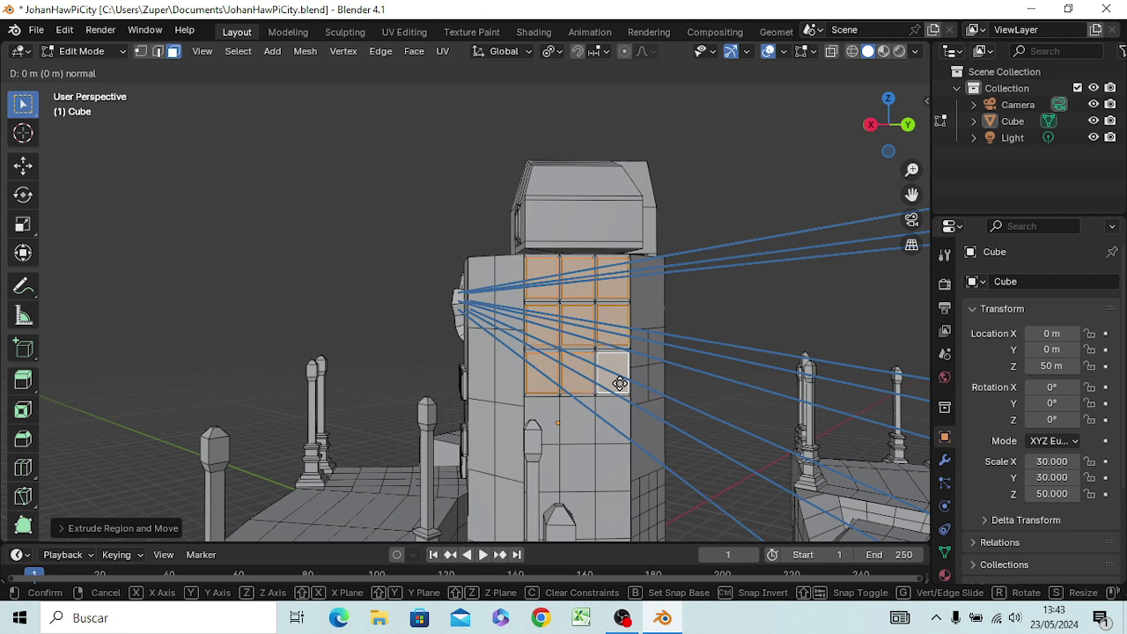
type(".01")
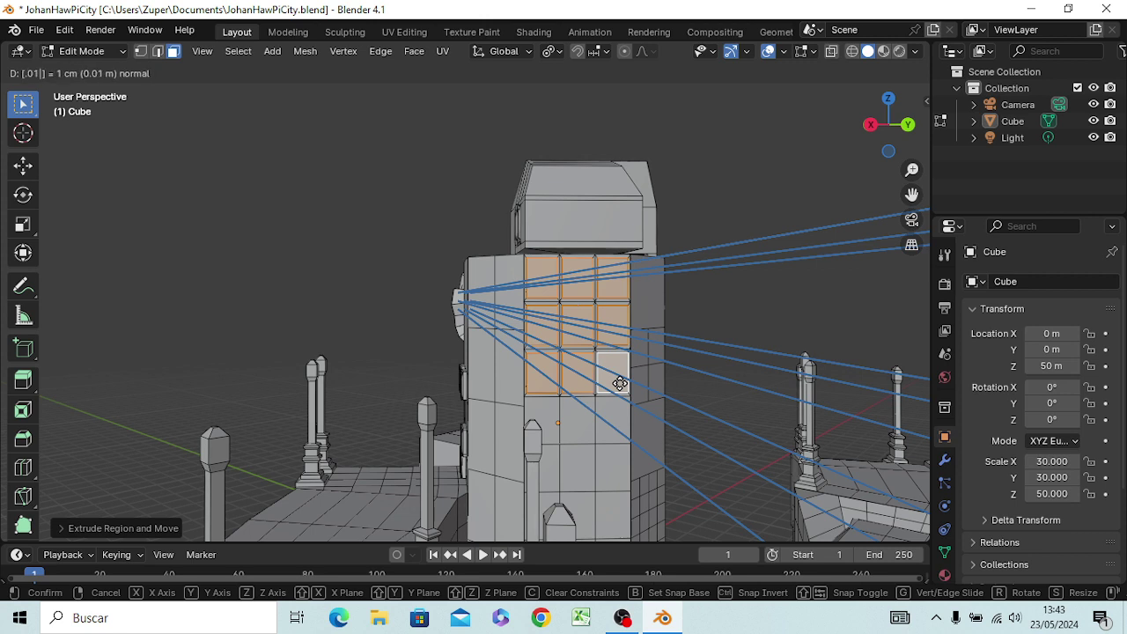
key("Return")
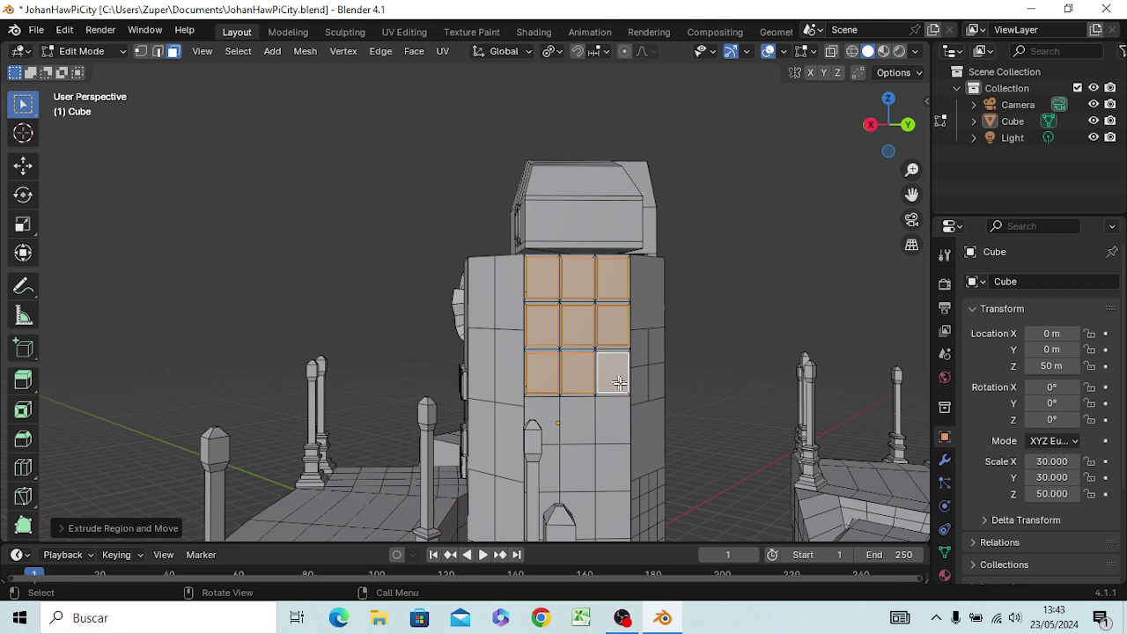
key("x")
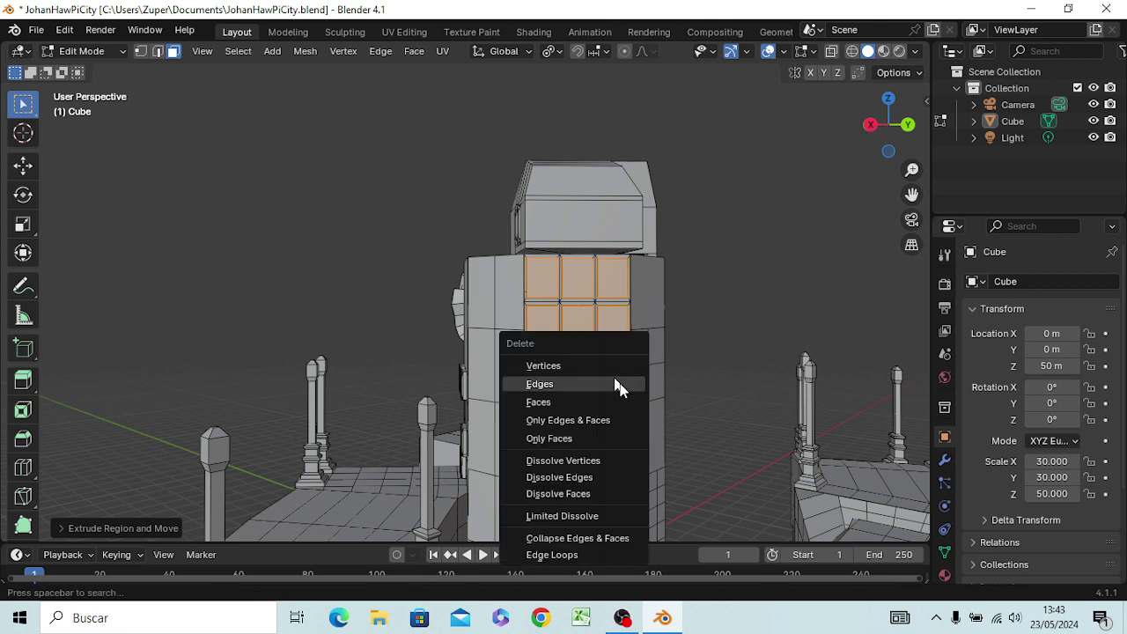
- Delete the nine panel faces to open window holes, then box-select a 3×3 wall block below
left_click(584, 401)
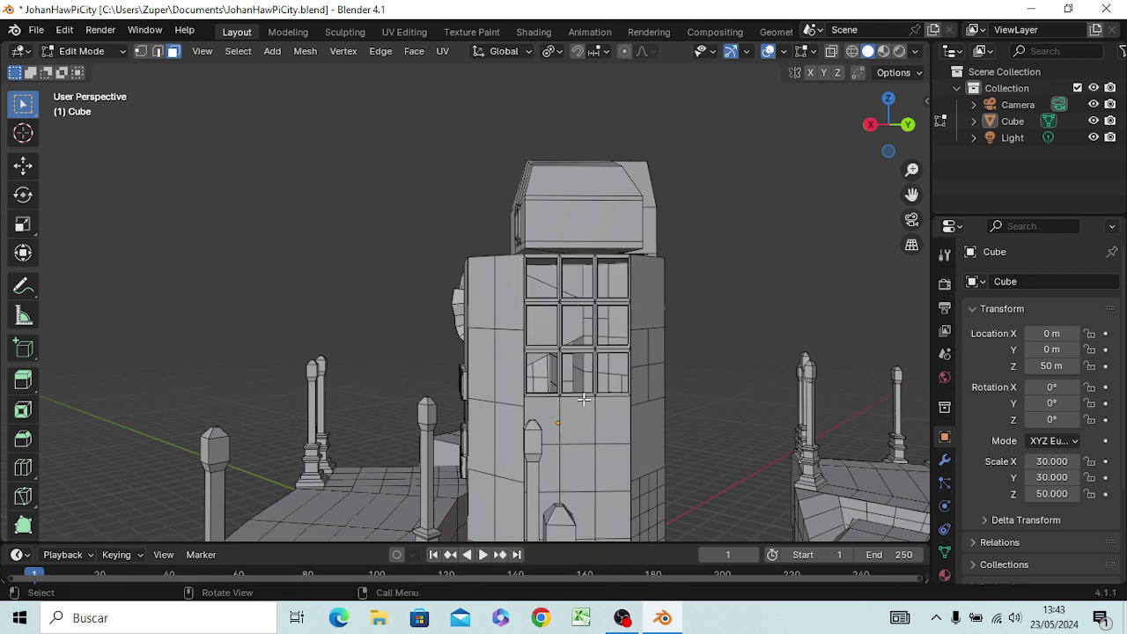
mouse_move(743, 407)
middle_mouse_down()
mouse_move(686, 404)
mouse_move(748, 423)
mouse_move(716, 375)
mouse_move(695, 377)
mouse_move(705, 397)
mouse_move(732, 398)
mouse_move(708, 388)
mouse_move(702, 443)
mouse_move(812, 417)
mouse_move(783, 385)
mouse_move(707, 390)
mouse_move(728, 379)
mouse_move(726, 392)
middle_mouse_up()
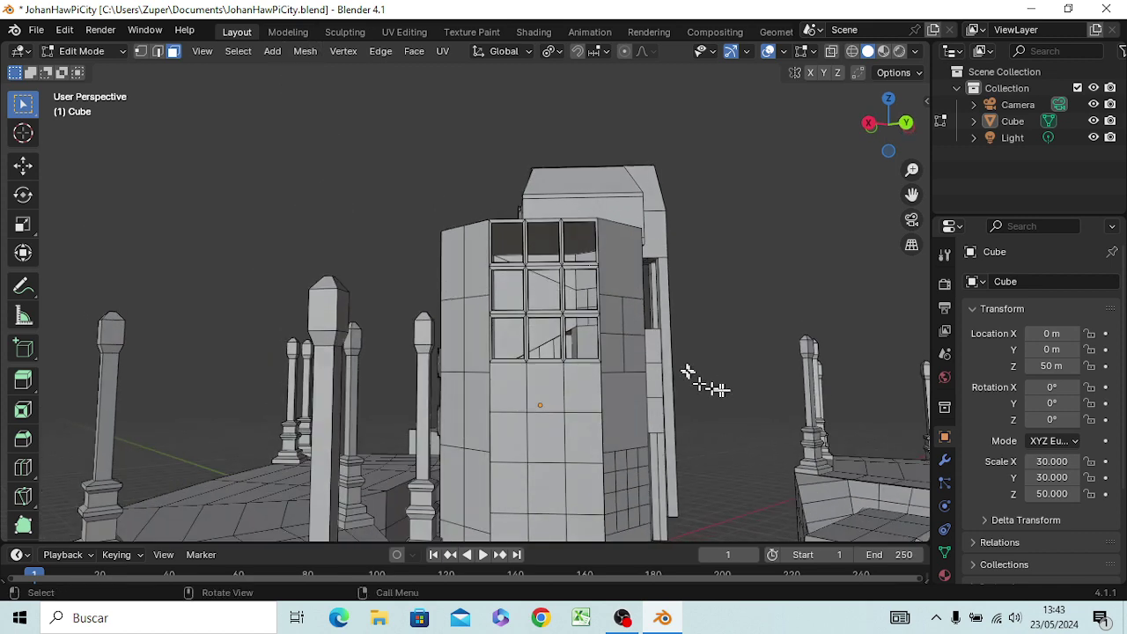
left_click(508, 386)
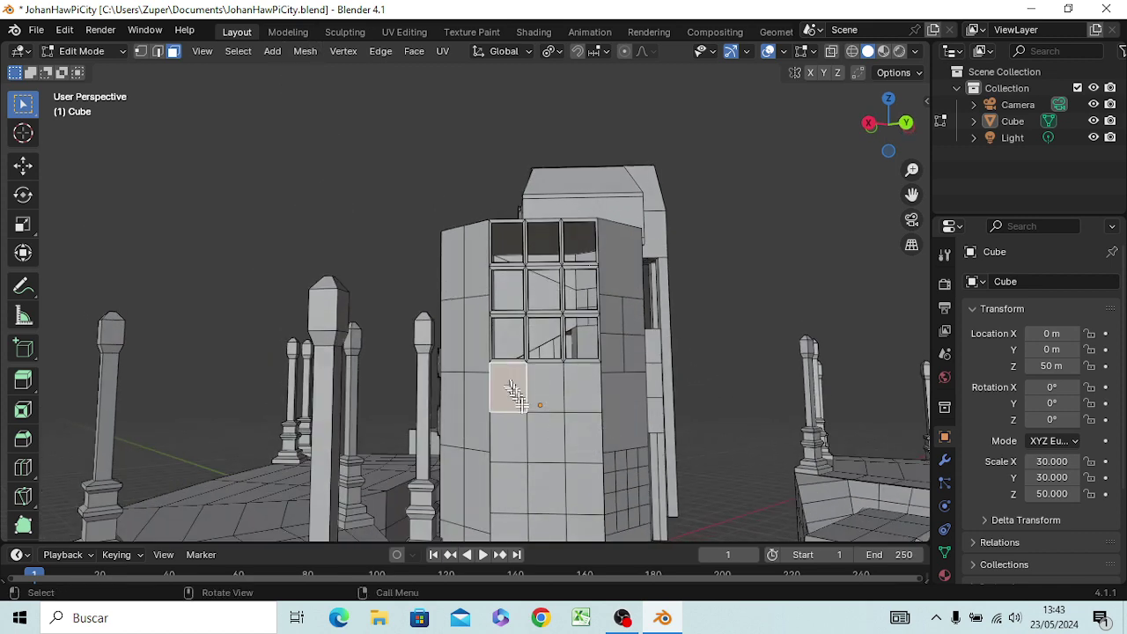
left_click(518, 445)
left_click(512, 485)
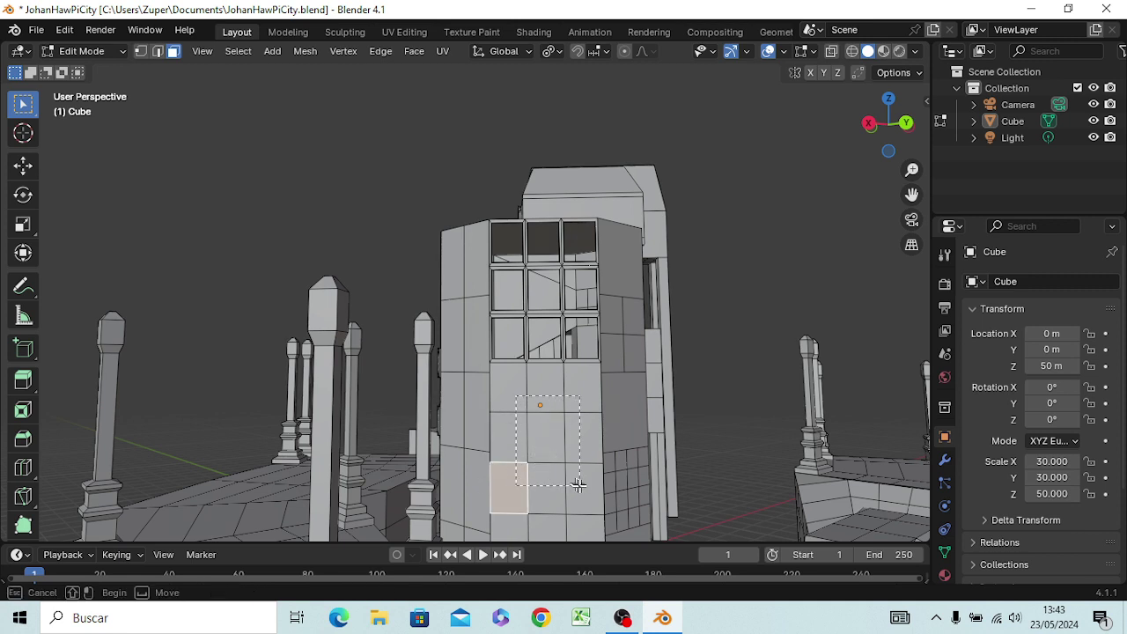
left_click_drag(516, 398, 577, 483)
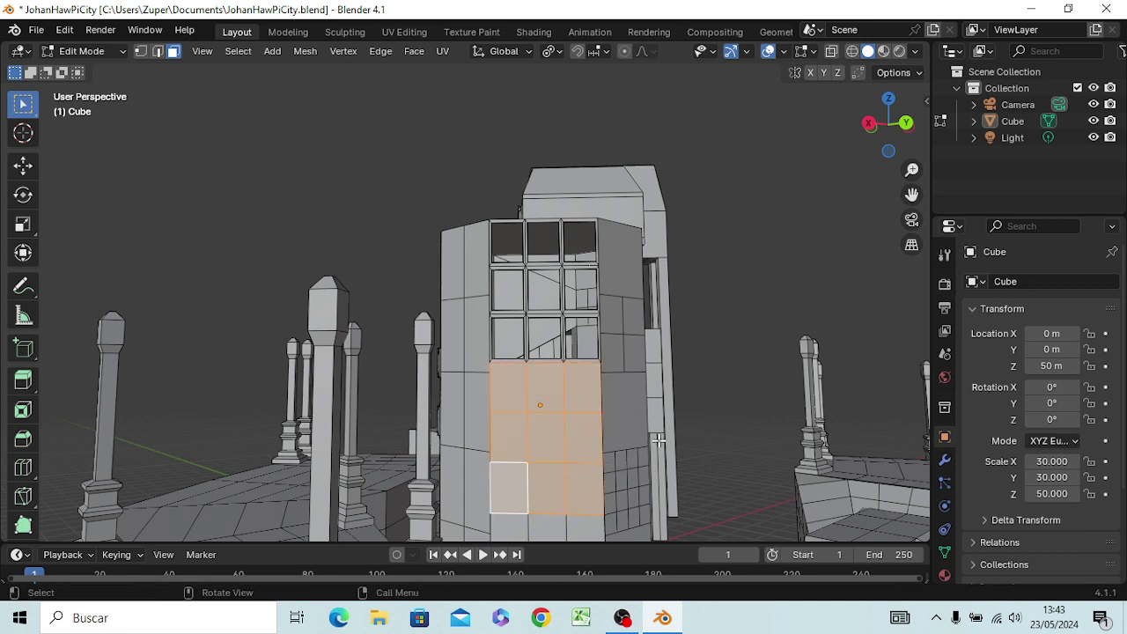
- Extrude the 3×3 block of wall faces outward into a protruding box
mouse_move(746, 450)
middle_mouse_down()
mouse_move(722, 473)
mouse_move(604, 473)
mouse_move(618, 467)
middle_mouse_up()
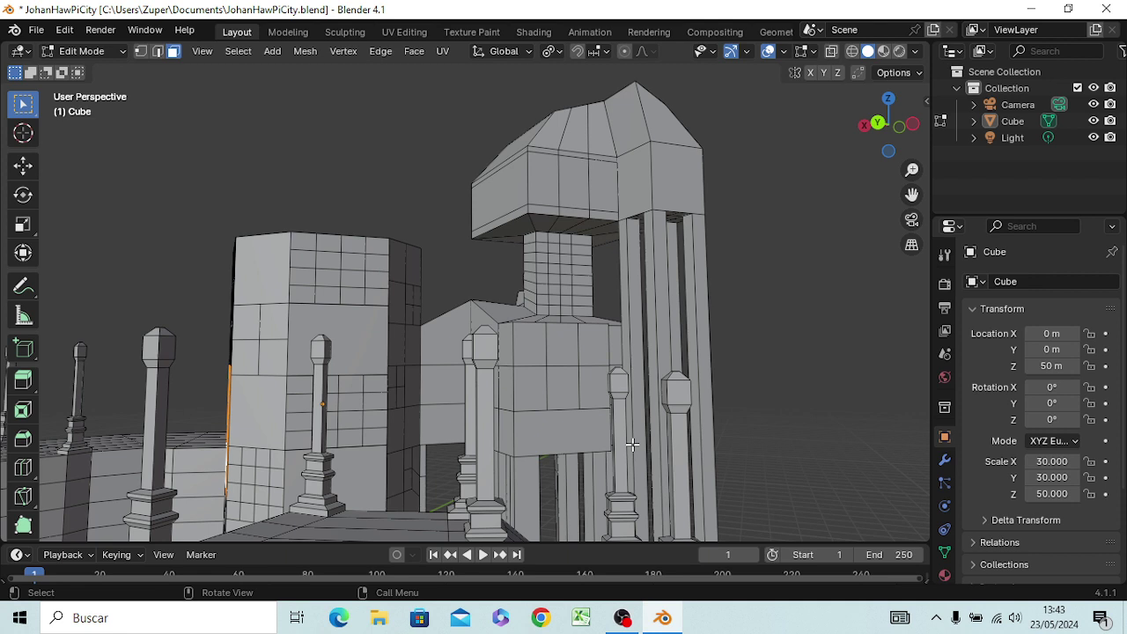
key("e")
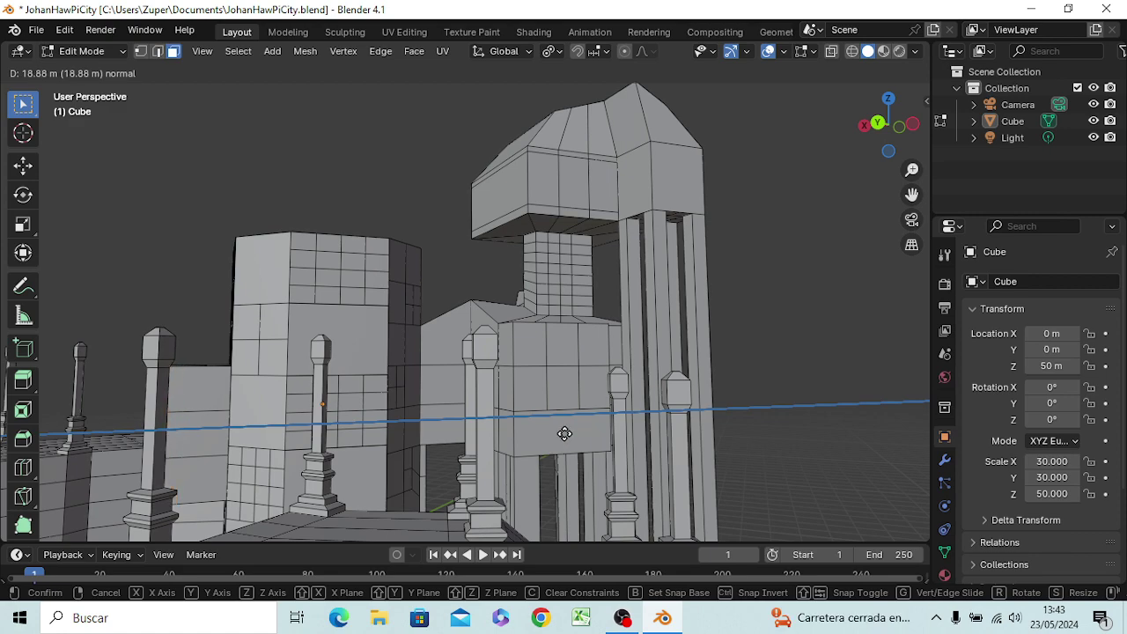
left_click(573, 431)
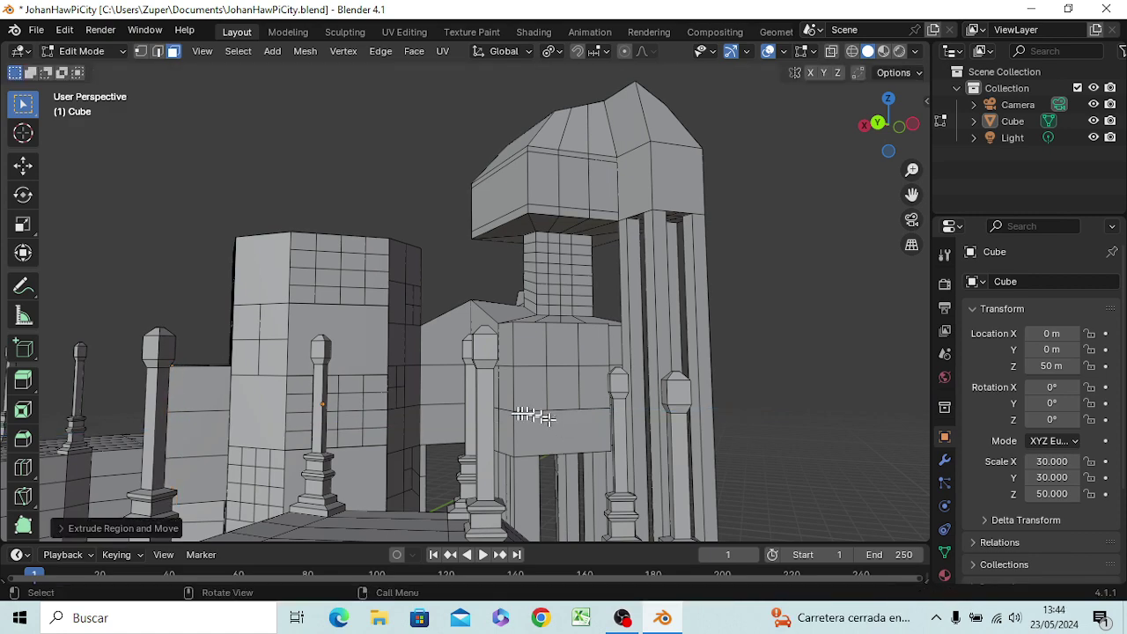
mouse_move(528, 413)
middle_mouse_down()
mouse_move(628, 400)
mouse_move(660, 449)
mouse_move(537, 455)
middle_mouse_up()
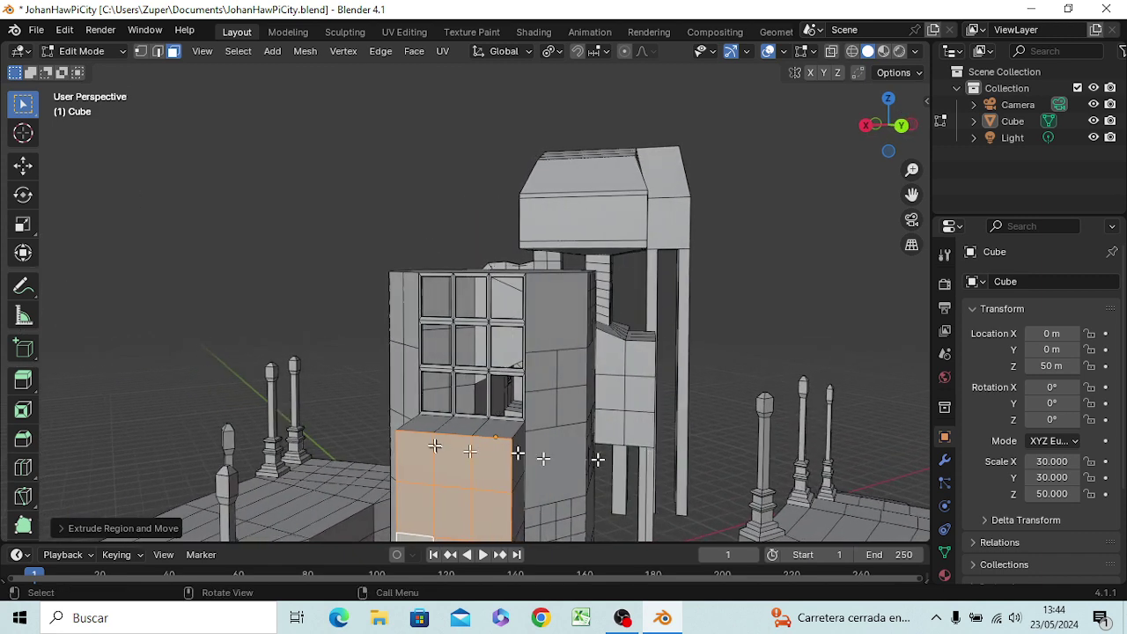
- In edge select mode, select the top front edge of the new box
left_click(426, 429)
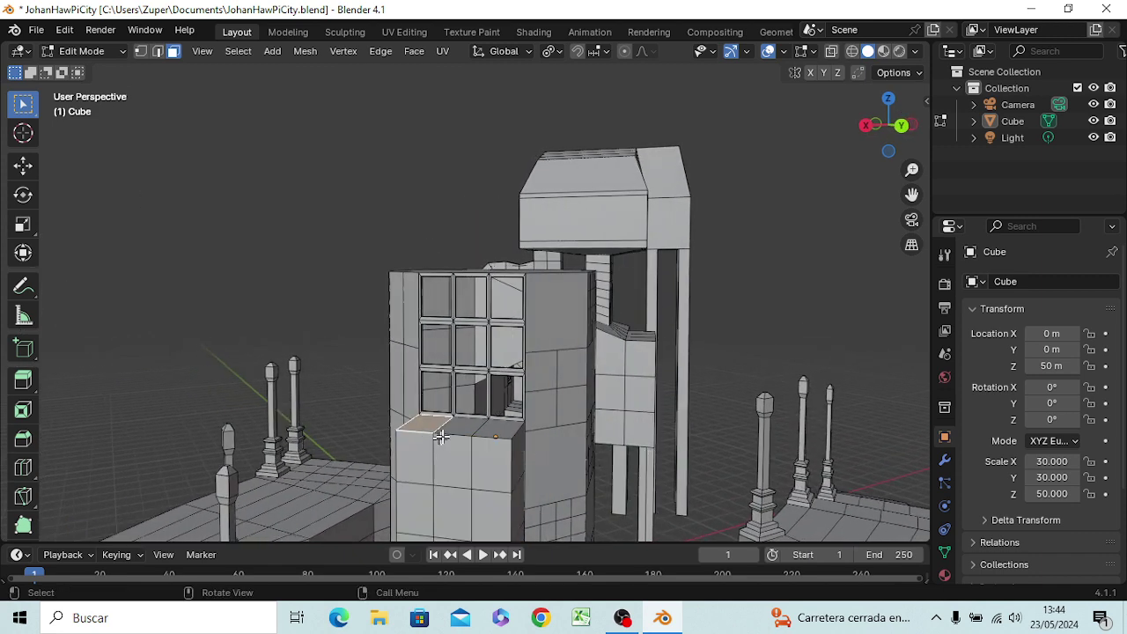
left_click(447, 436)
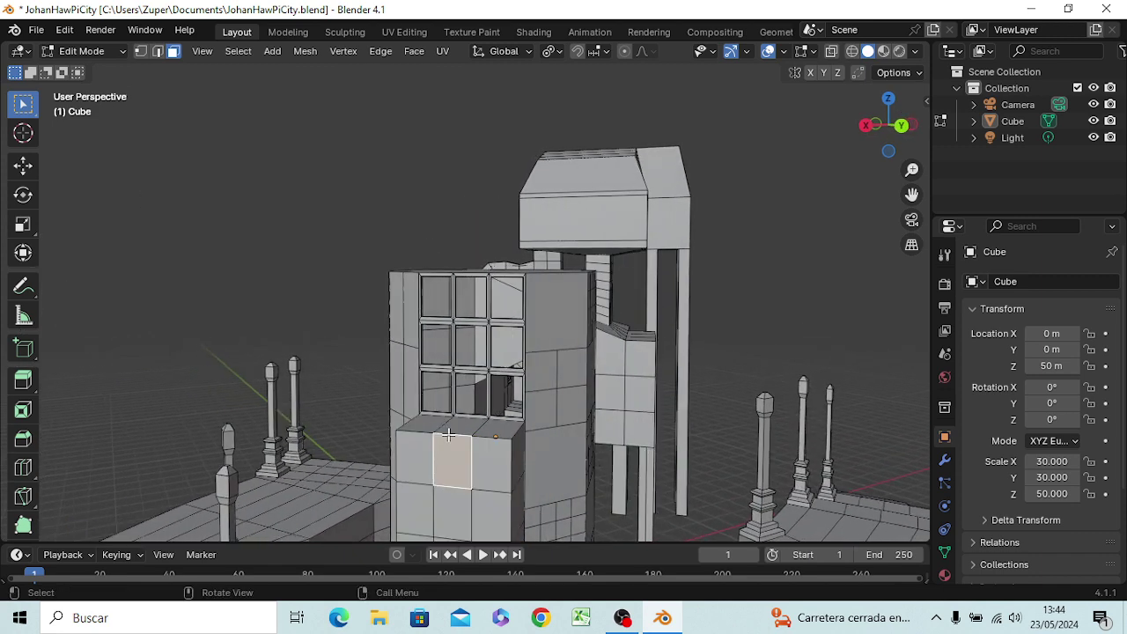
key("2")
left_click(244, 161)
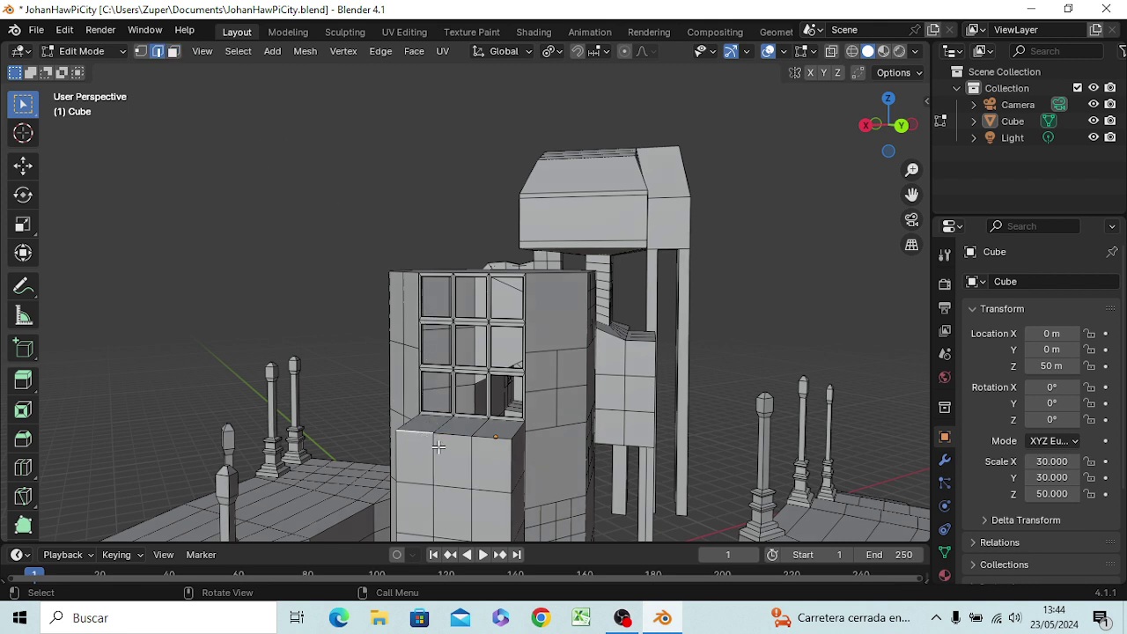
left_click(450, 437, "shift")
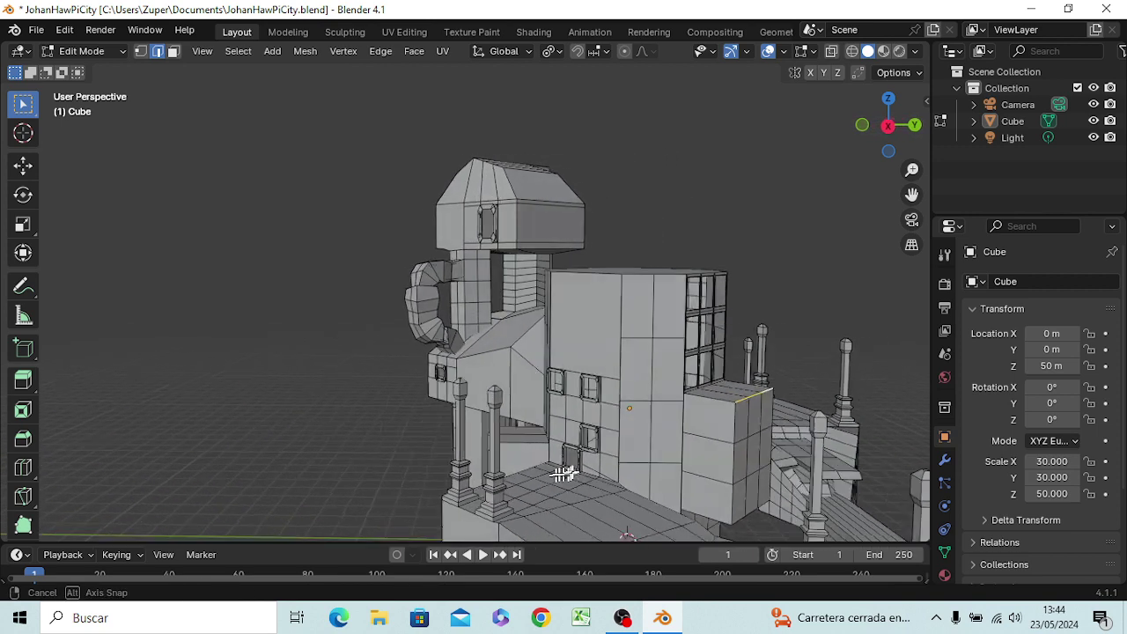
- Bevel the box's top front edge with Ctrl+B into a sloped roof, then pick a side edge
middle_click_drag(433, 458, 582, 470)
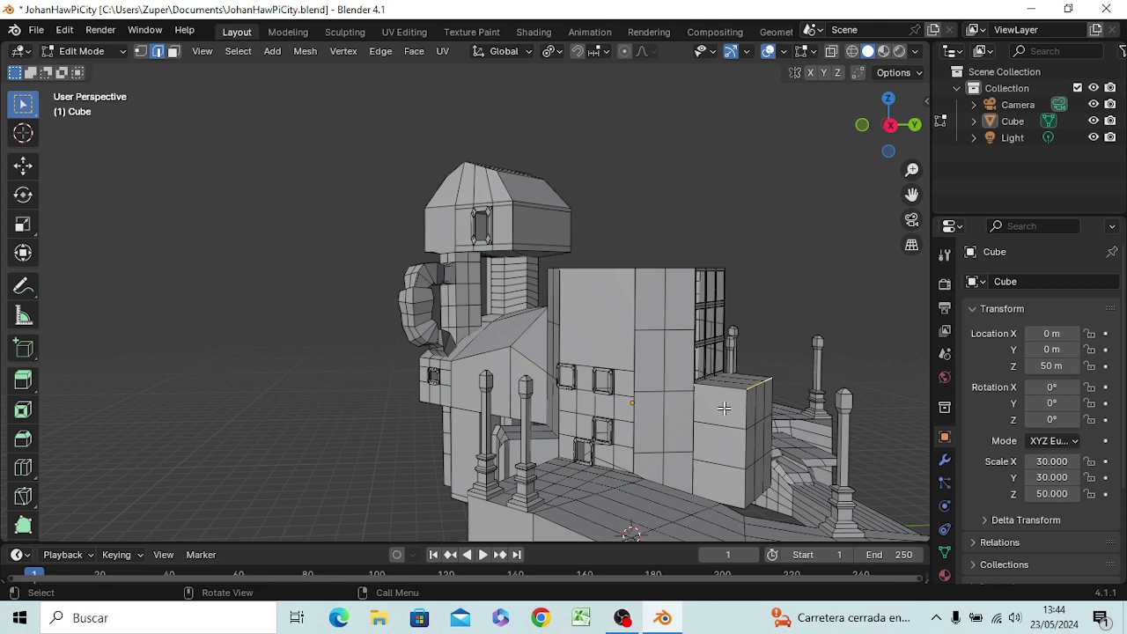
key("ctrl+b")
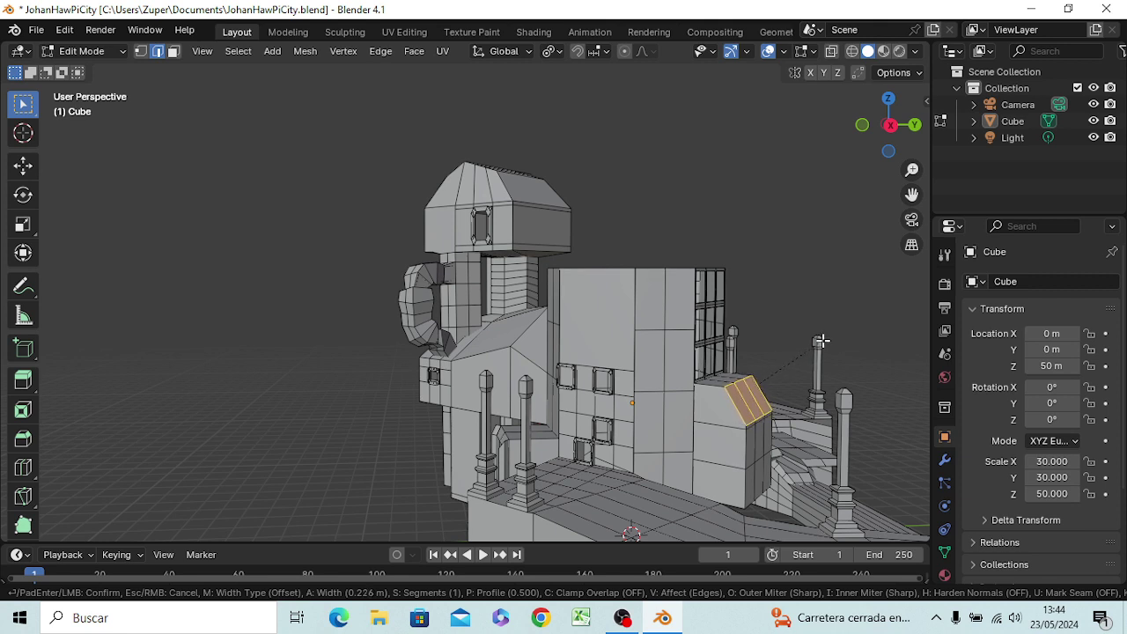
left_click(821, 342)
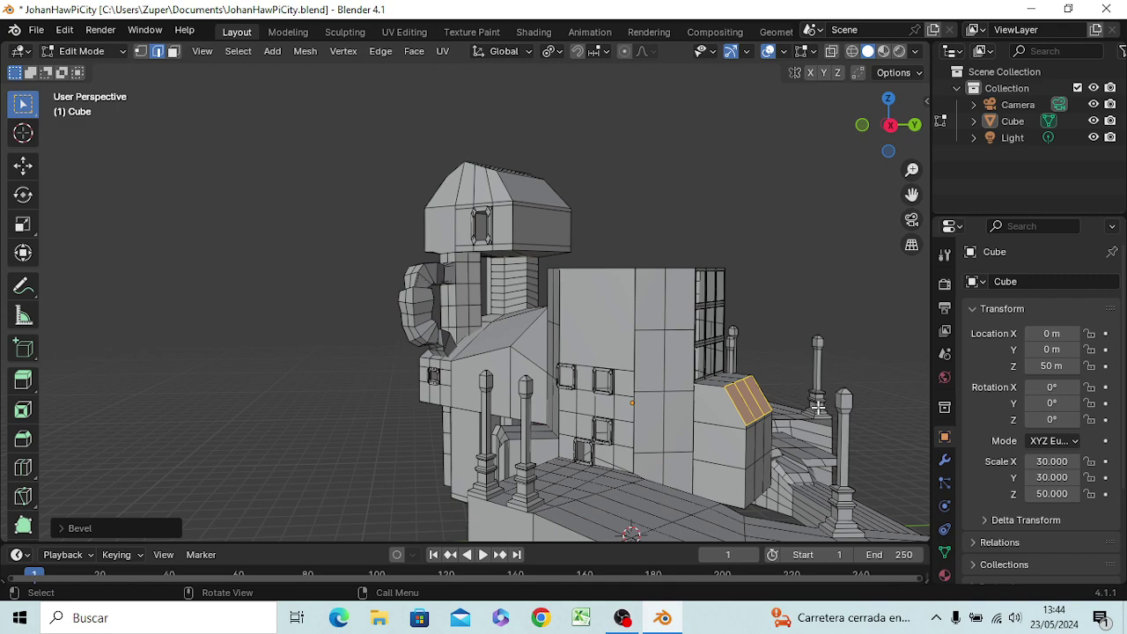
mouse_move(812, 403)
middle_mouse_down()
mouse_move(803, 426)
mouse_move(730, 395)
mouse_move(604, 423)
mouse_move(587, 399)
middle_mouse_up()
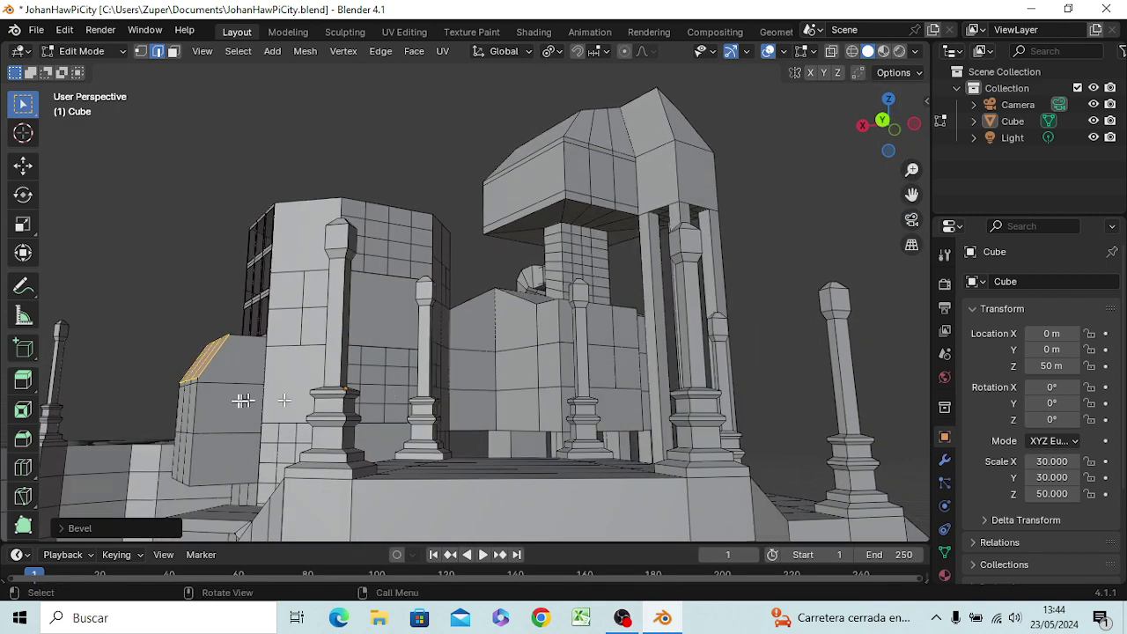
left_click(231, 374)
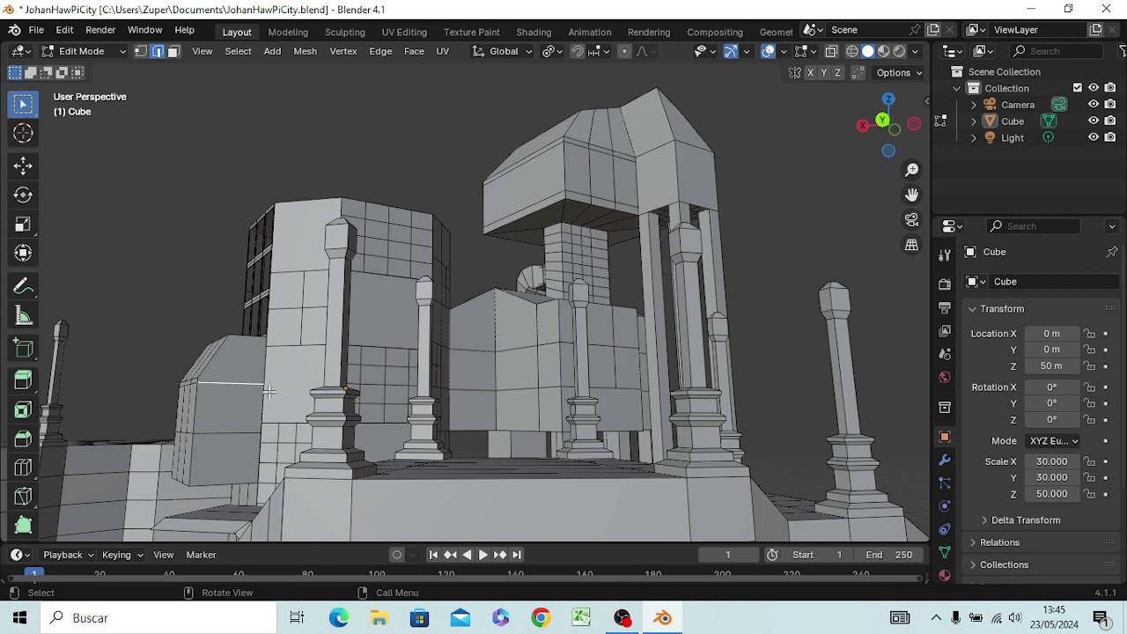
middle_click_drag(185, 395, 304, 393)
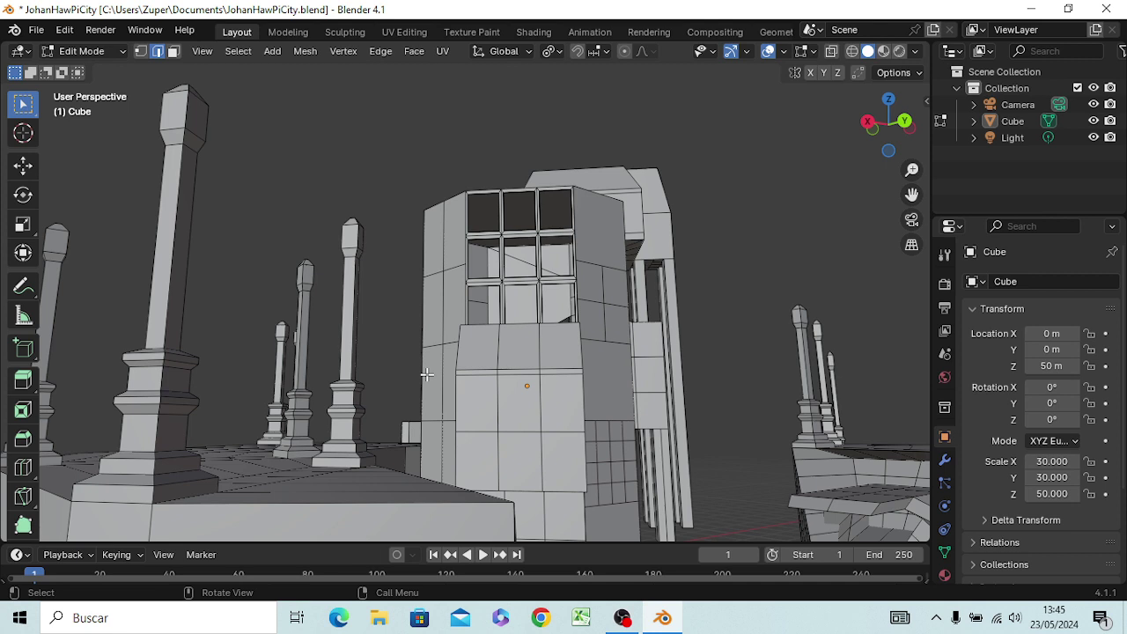
- Undo a zero-length edge move and select edges on the block's top and side
key("g")
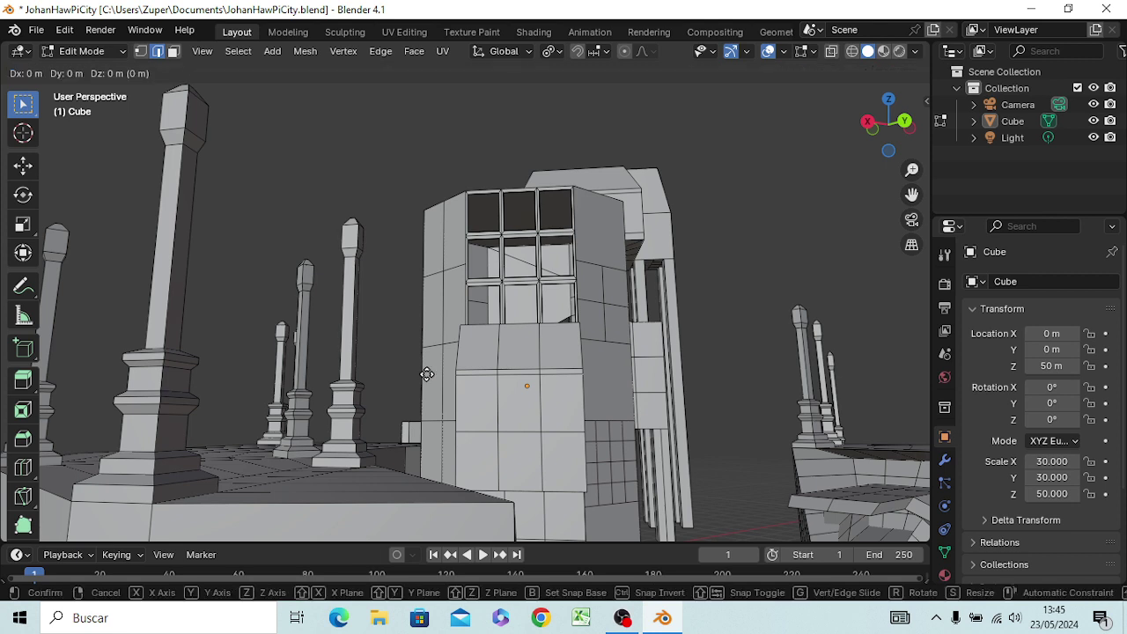
left_click(427, 374)
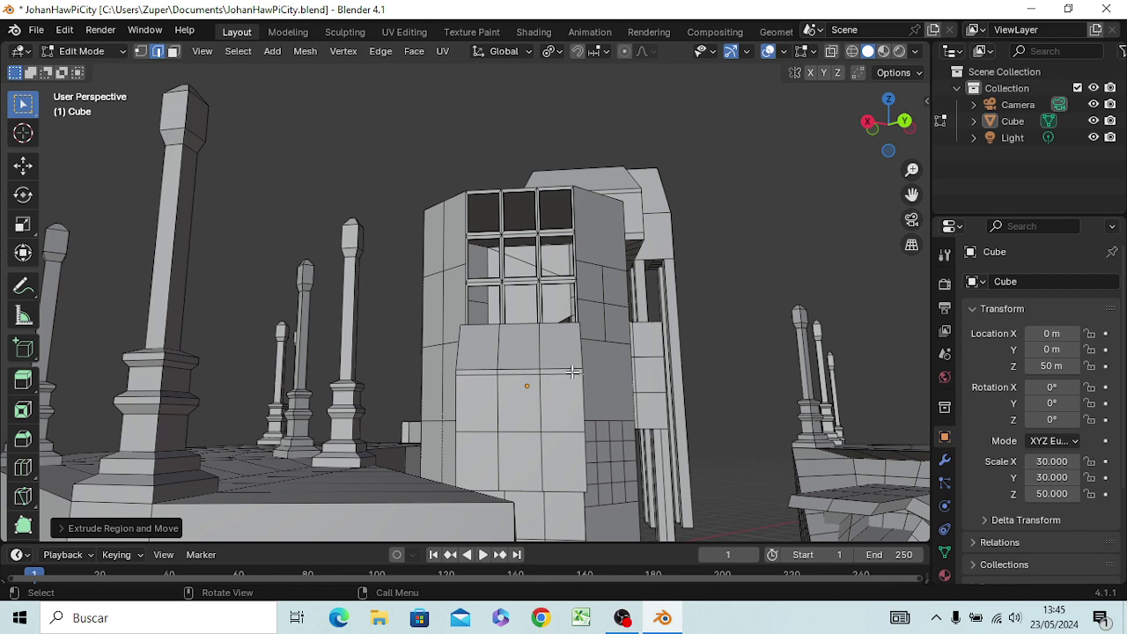
key("ctrl+z")
middle_click_drag(573, 372, 589, 413)
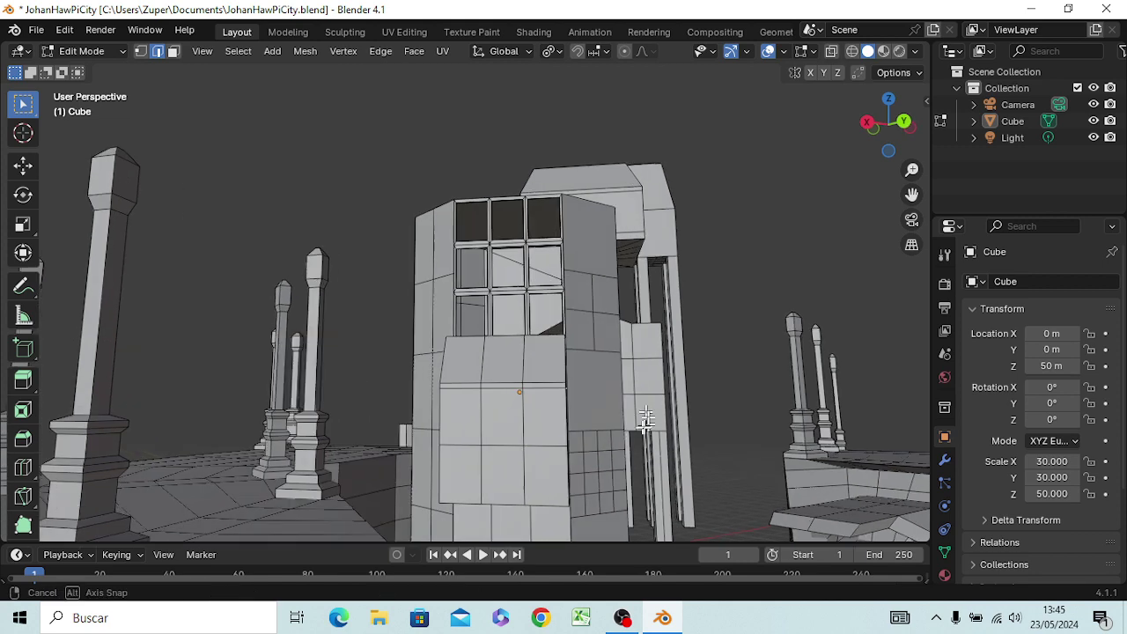
left_click(317, 337, "alt")
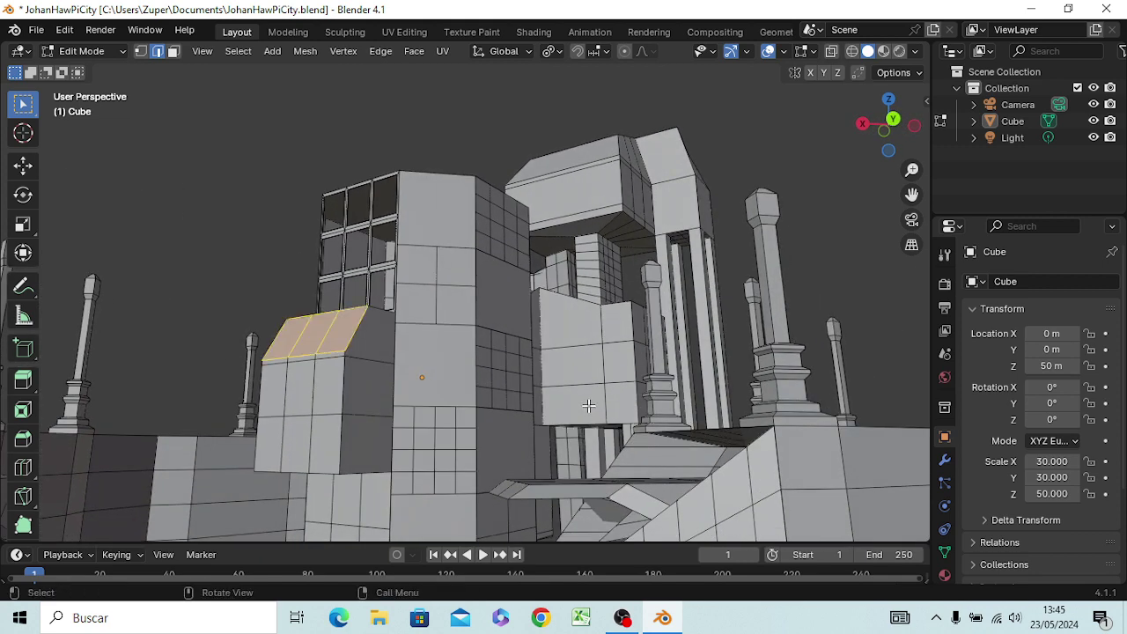
left_click(361, 359)
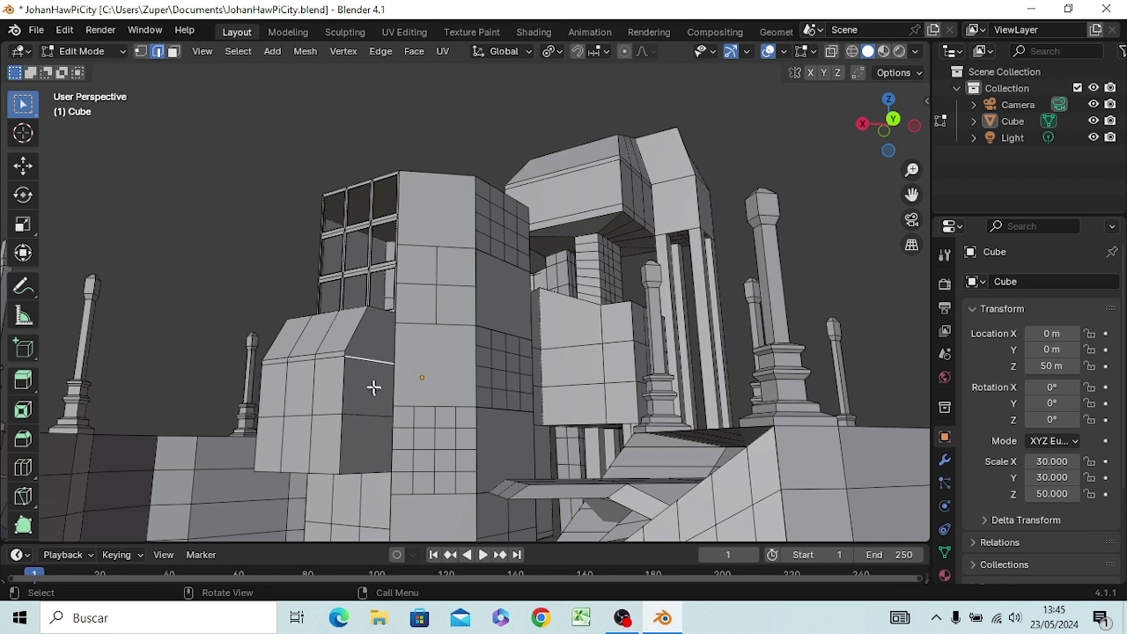
left_click(373, 385)
- Try moving two side faces of the block outward along Z, then undo it
key("3")
left_click(367, 386)
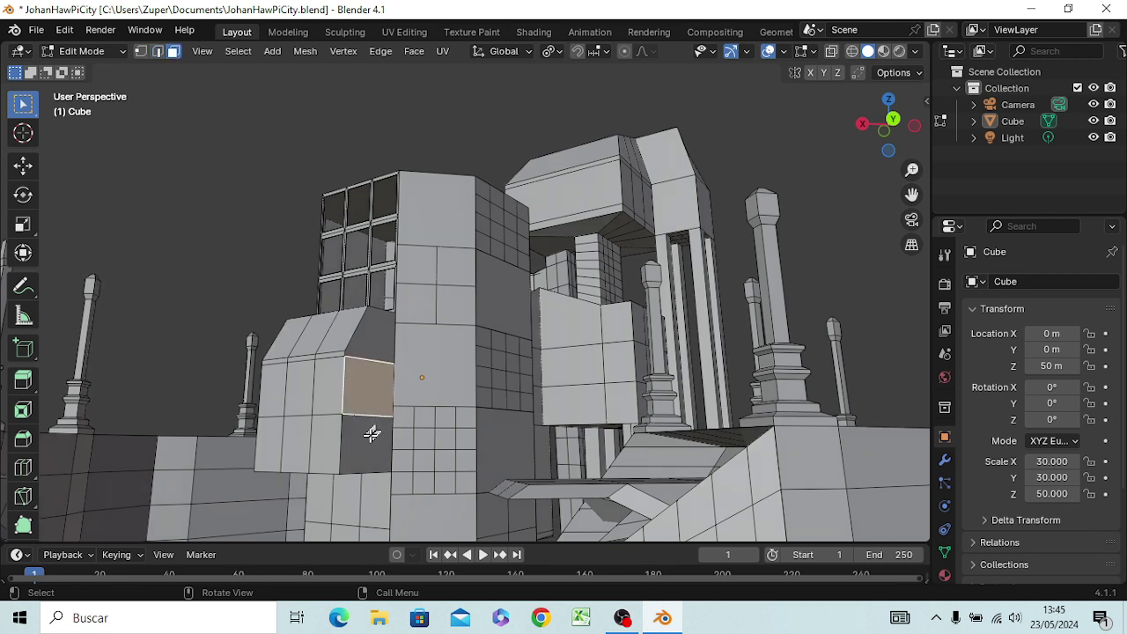
left_click(370, 436)
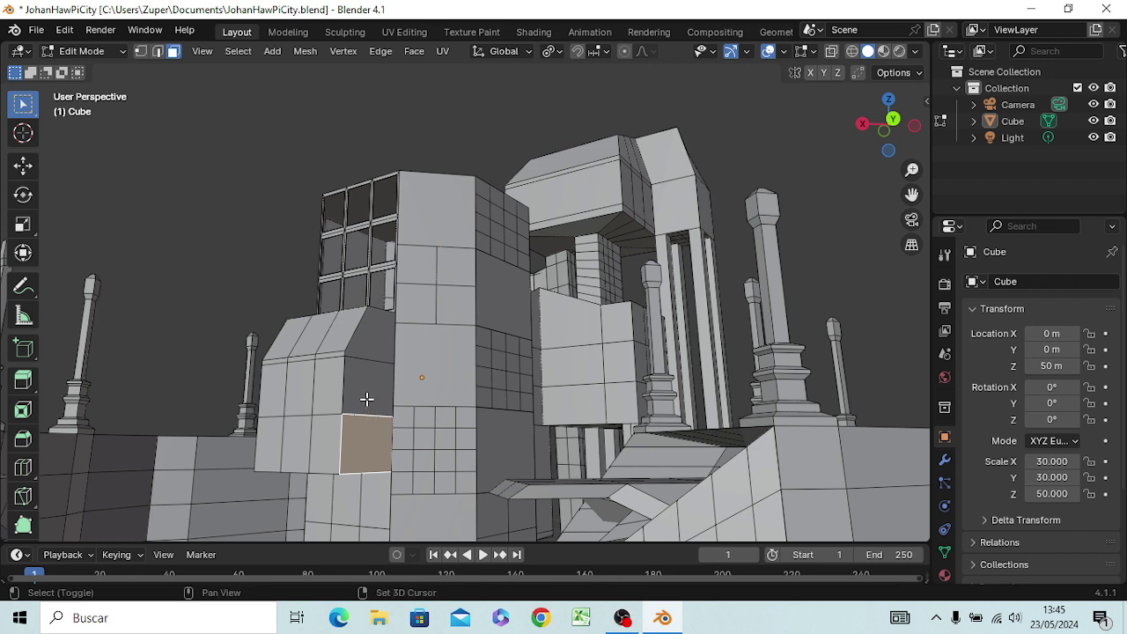
left_click(366, 399, "shift")
key("g")
key("z")
key("z")
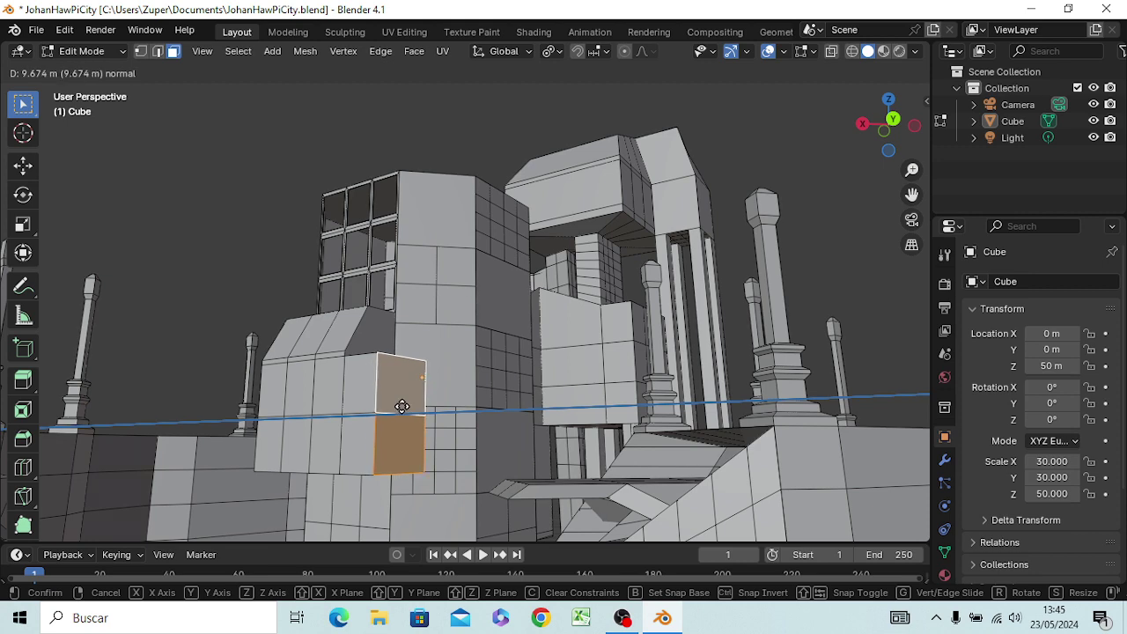
left_click(402, 406)
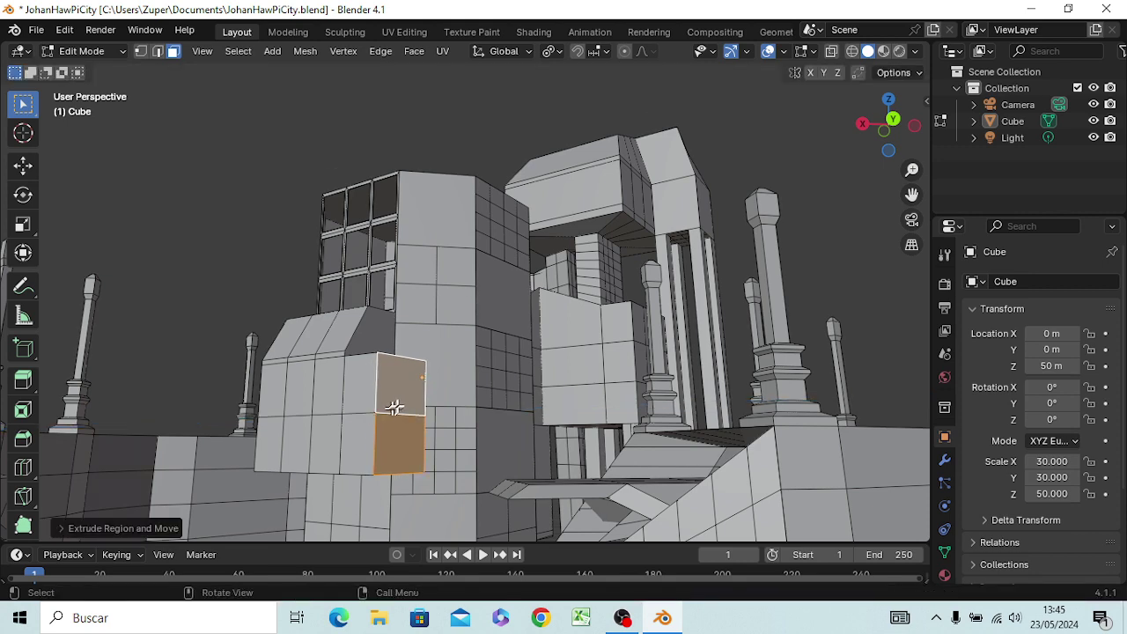
mouse_move(394, 407)
middle_mouse_down()
mouse_move(444, 436)
mouse_move(445, 410)
middle_mouse_up()
key("ctrl+z")
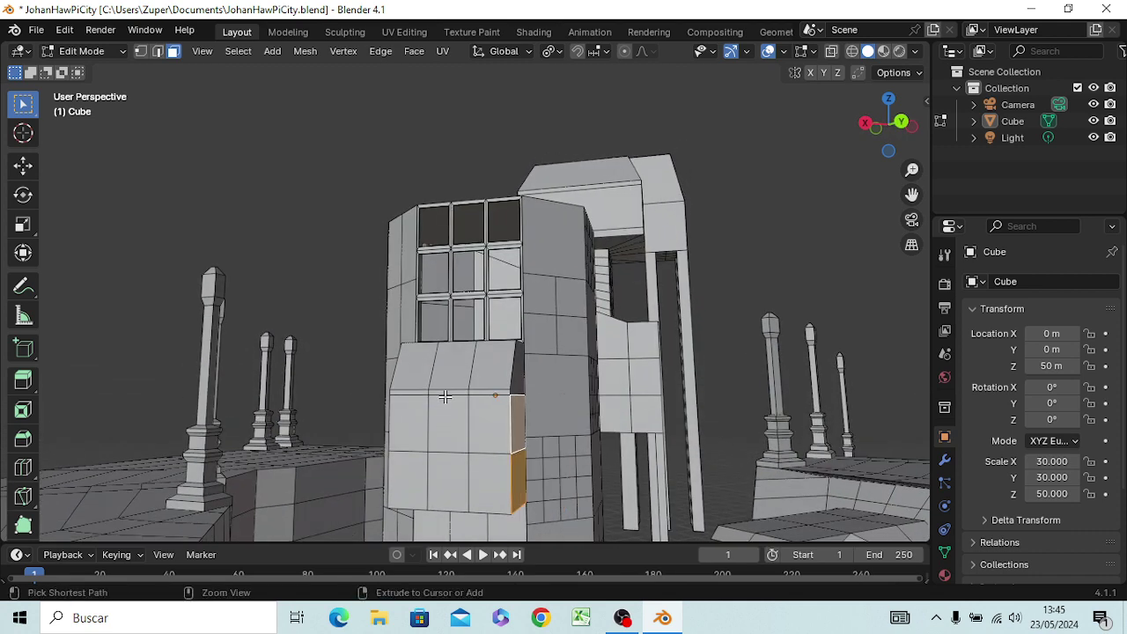
key("ctrl+z")
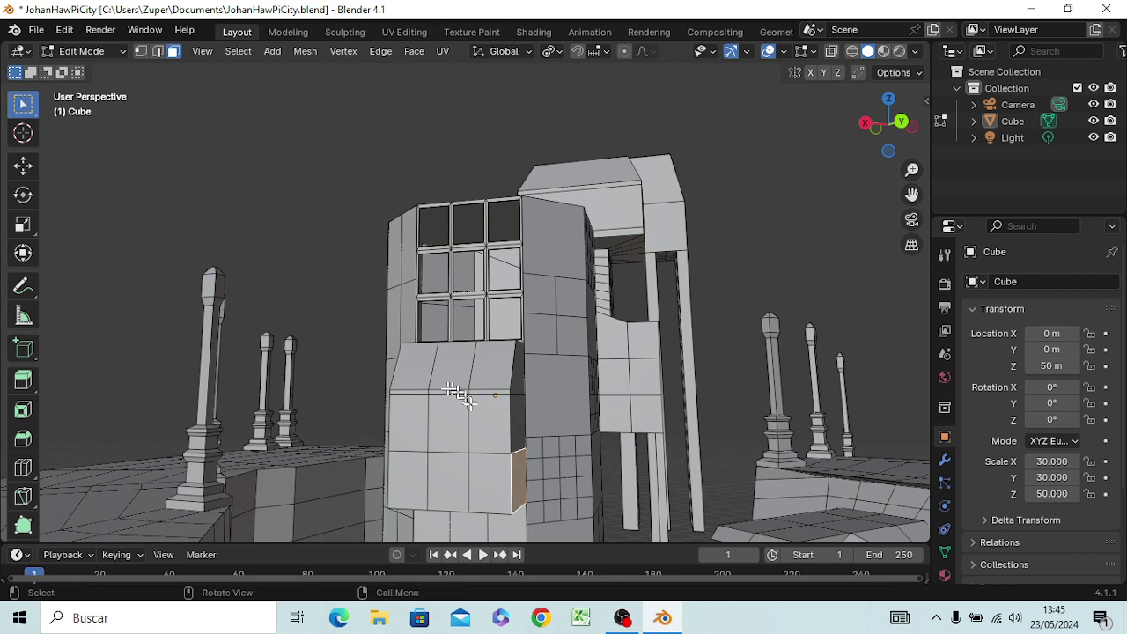
- Extrude the narrow side face of the block about 9 m outward into a jutting box
left_click(524, 428)
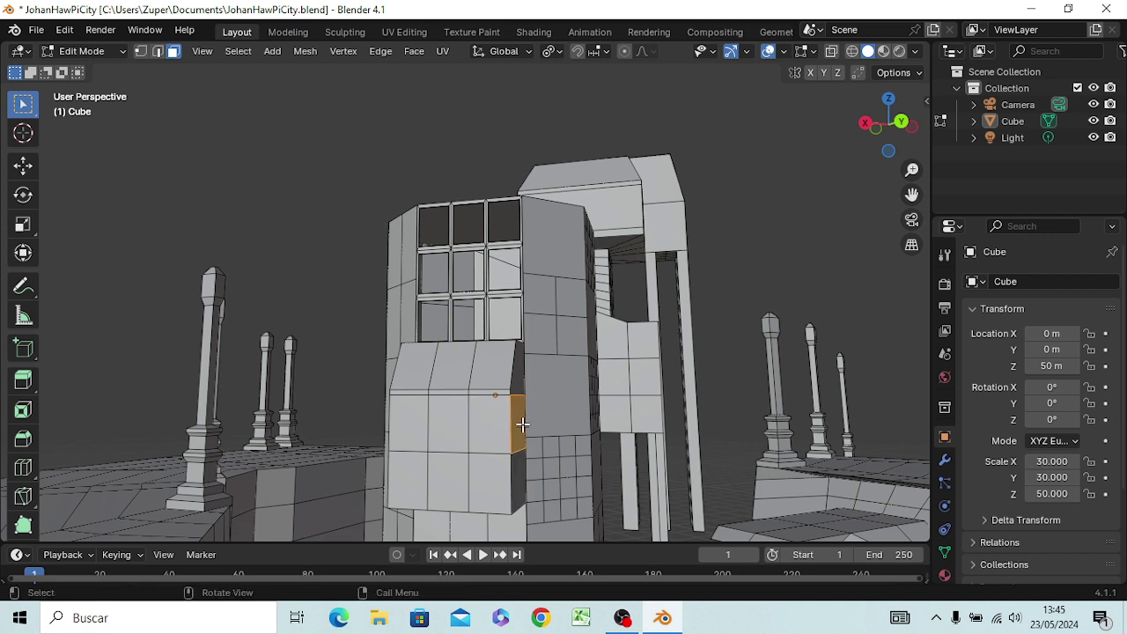
key("e")
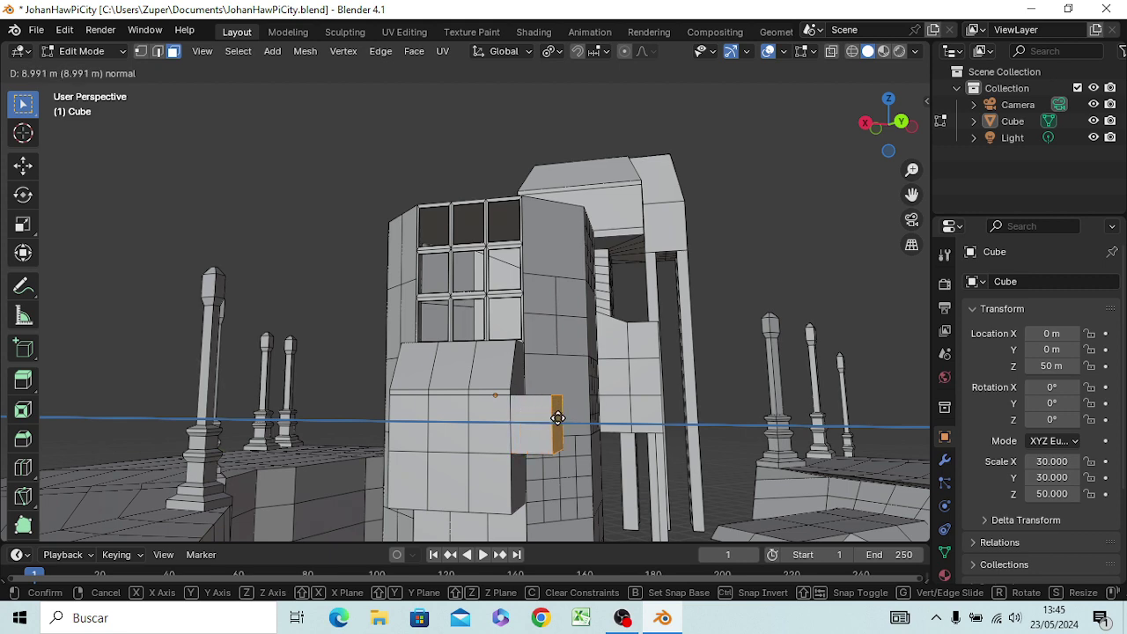
left_click(558, 419)
- Orbit to the jutting box's front and select its top and left front faces
middle_click_drag(538, 484, 491, 466)
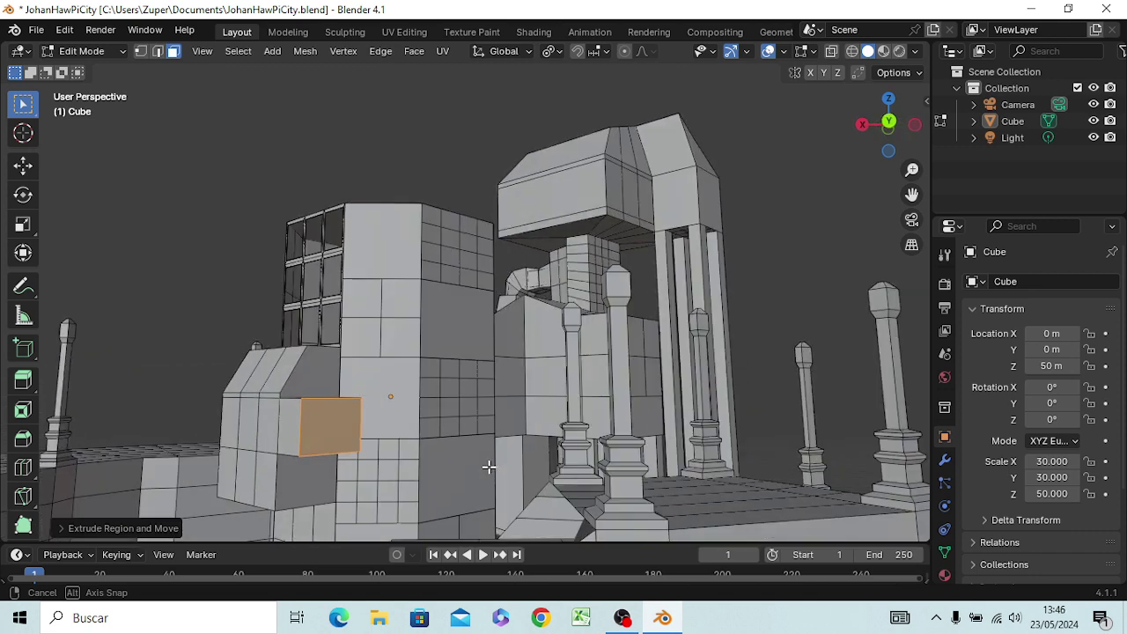
middle_click_drag(327, 432, 361, 465)
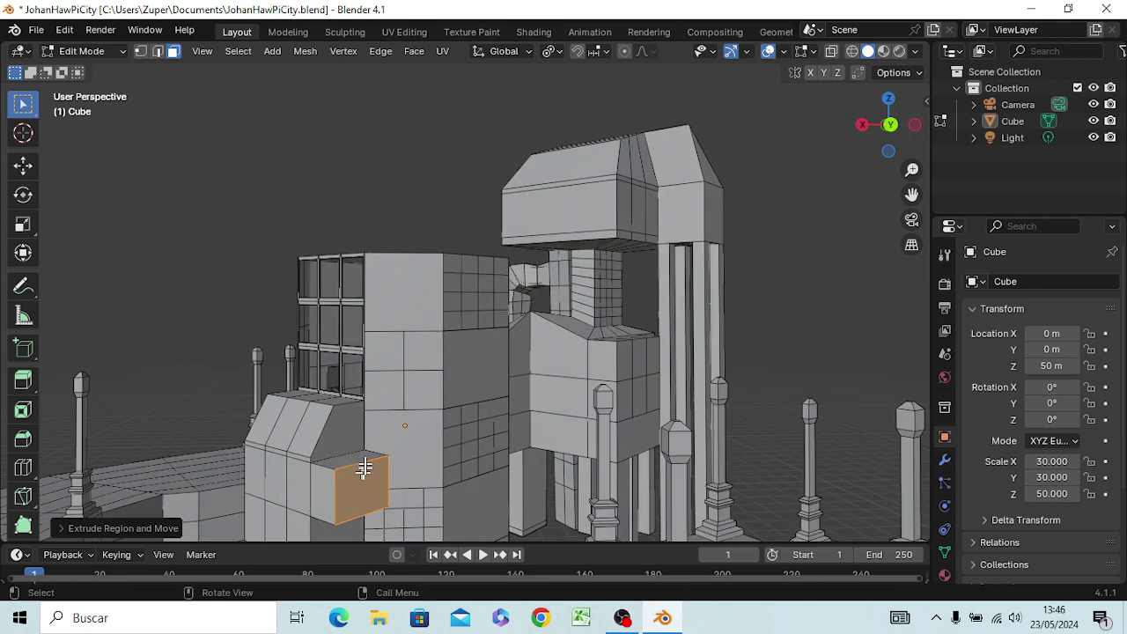
left_click(363, 463)
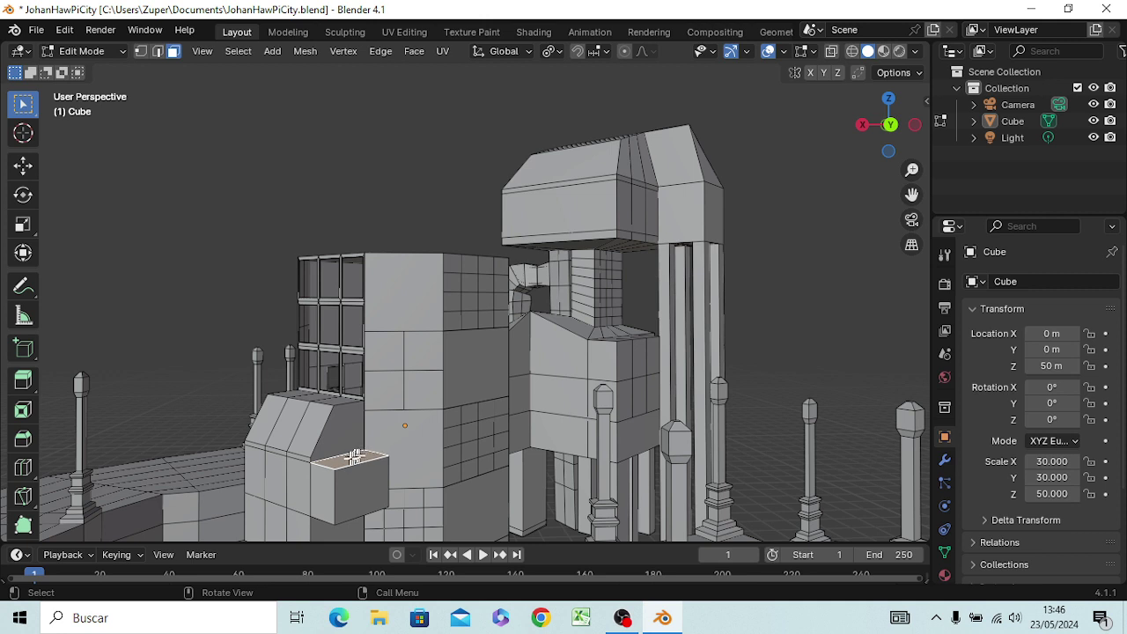
left_click(328, 471)
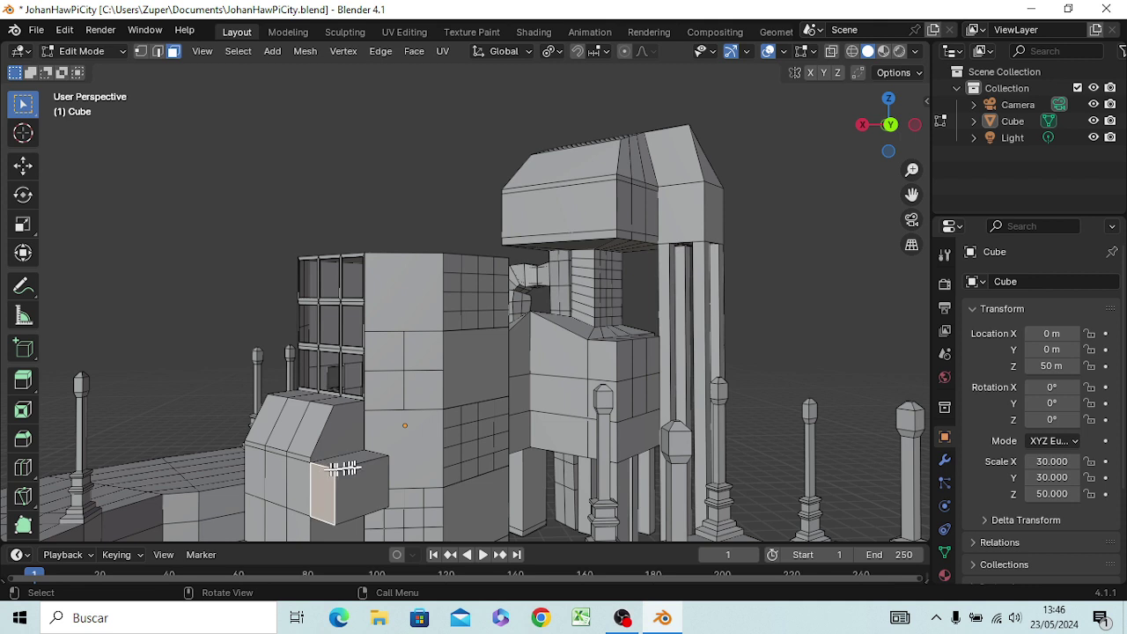
- Select the box's top, top-right and bottom-left edges and bevel them to about 0.097 m
key("2")
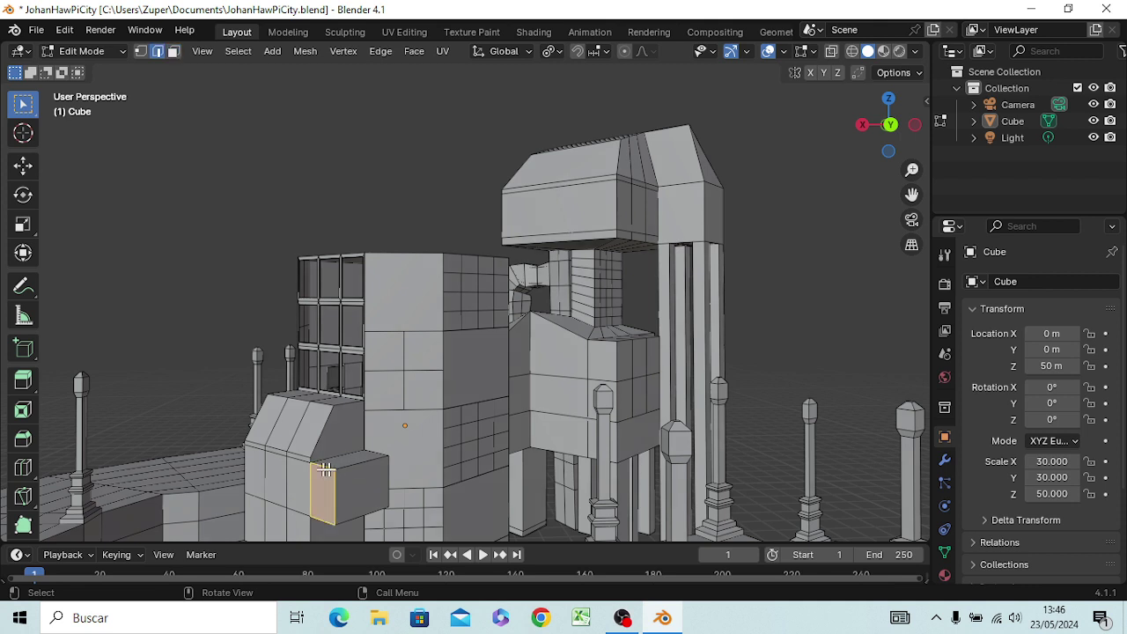
left_click(351, 459)
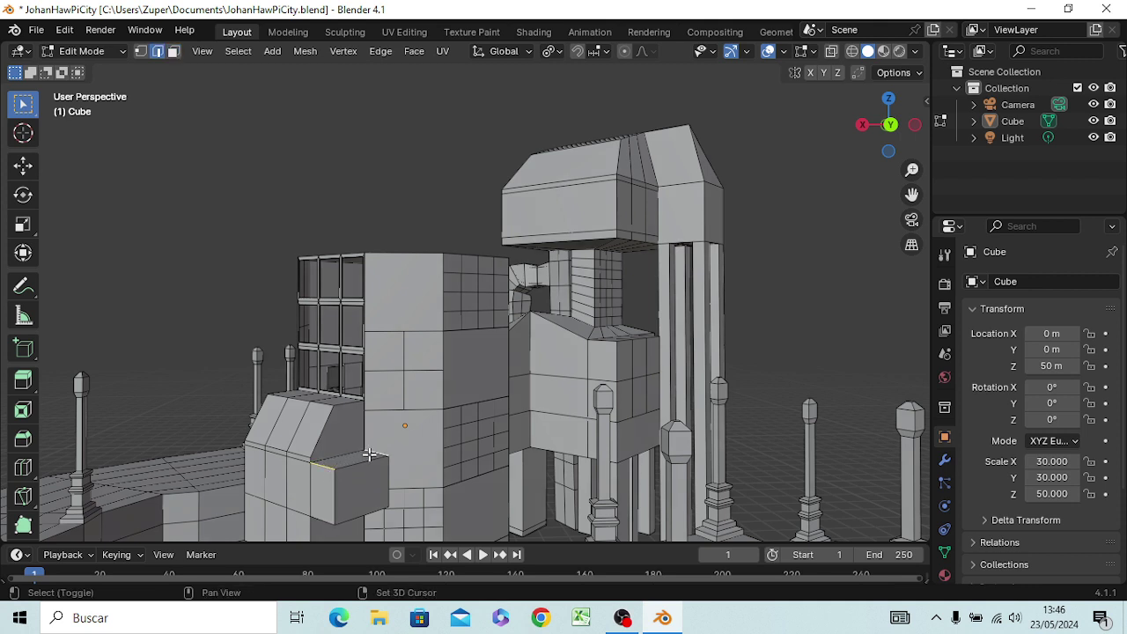
left_click(372, 455, "shift")
left_click(326, 522, "shift")
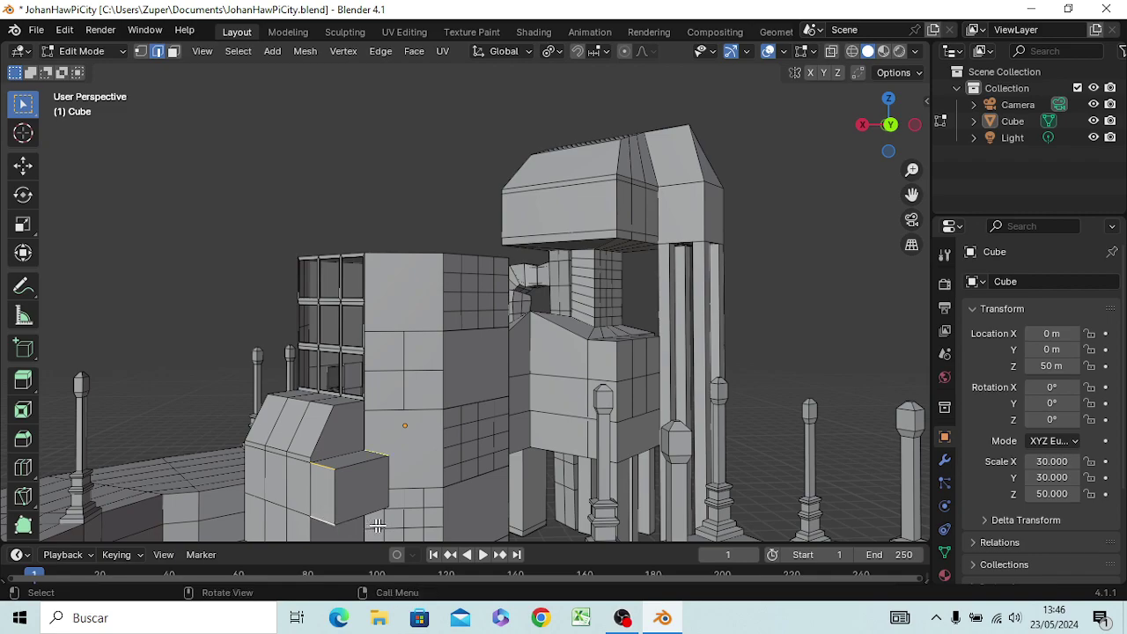
mouse_move(377, 526)
middle_mouse_down()
mouse_move(345, 513)
mouse_move(388, 487)
middle_mouse_up()
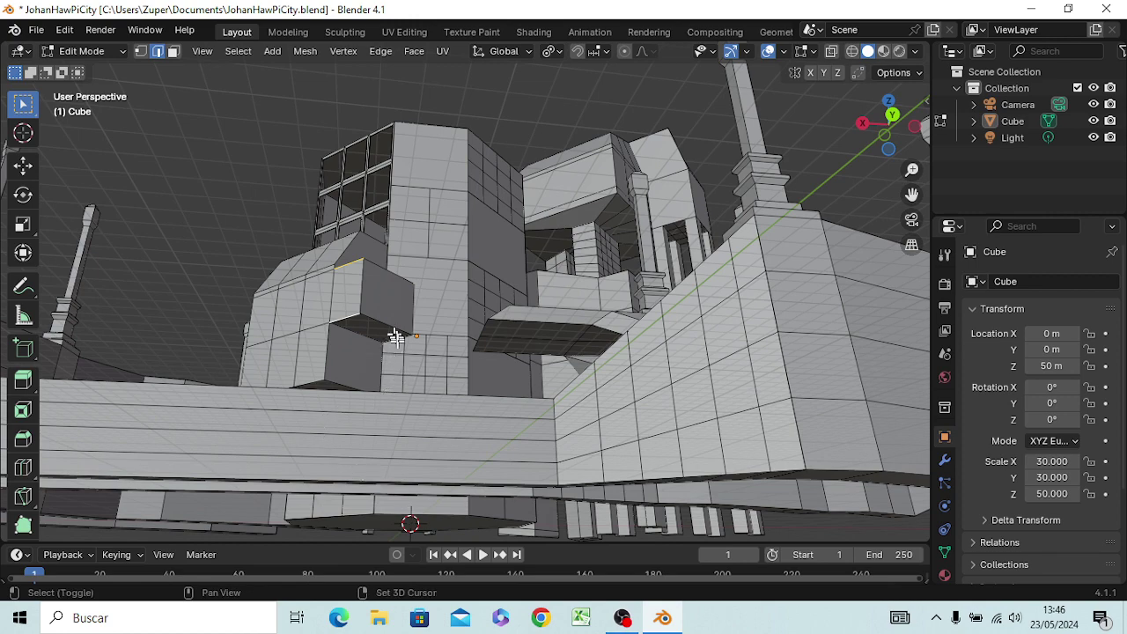
middle_click_drag(393, 357, 412, 416)
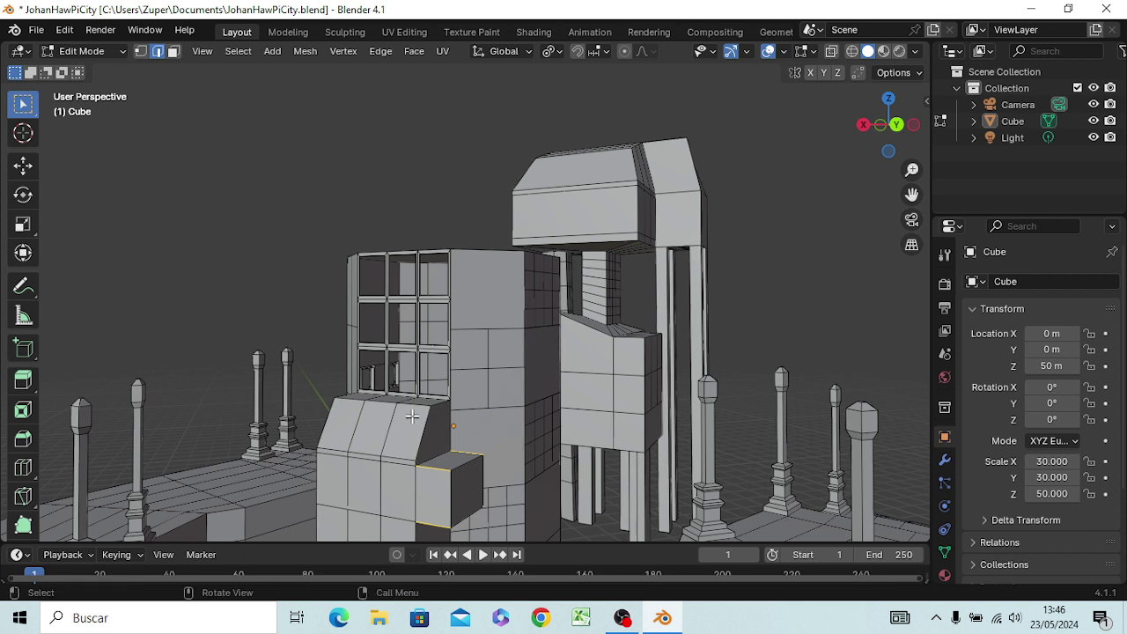
key("ctrl")
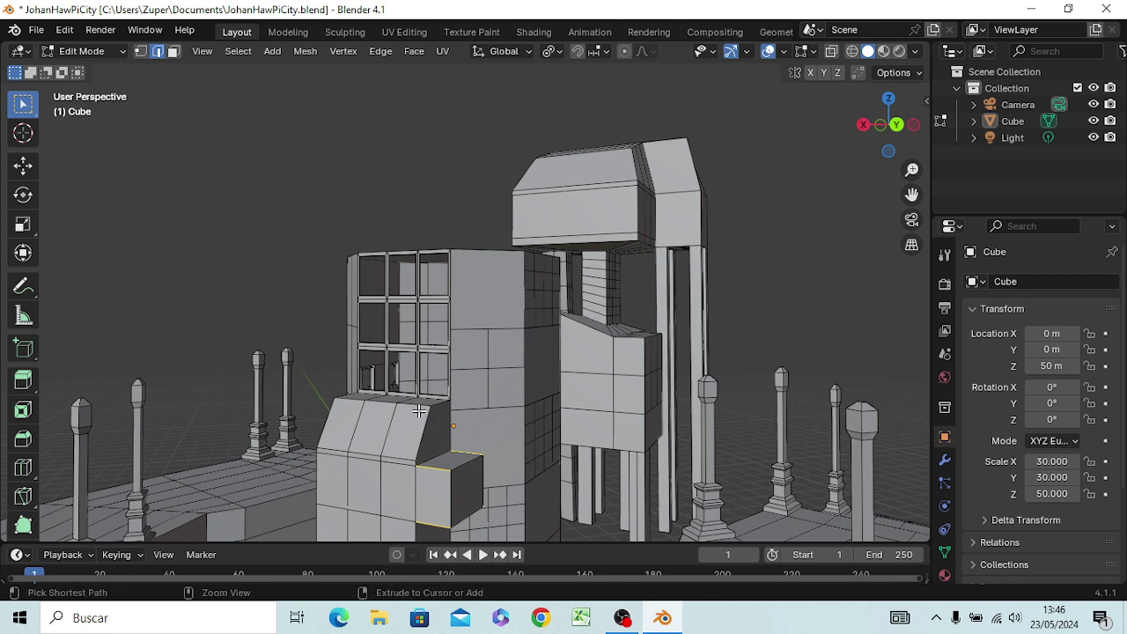
key("ctrl+b")
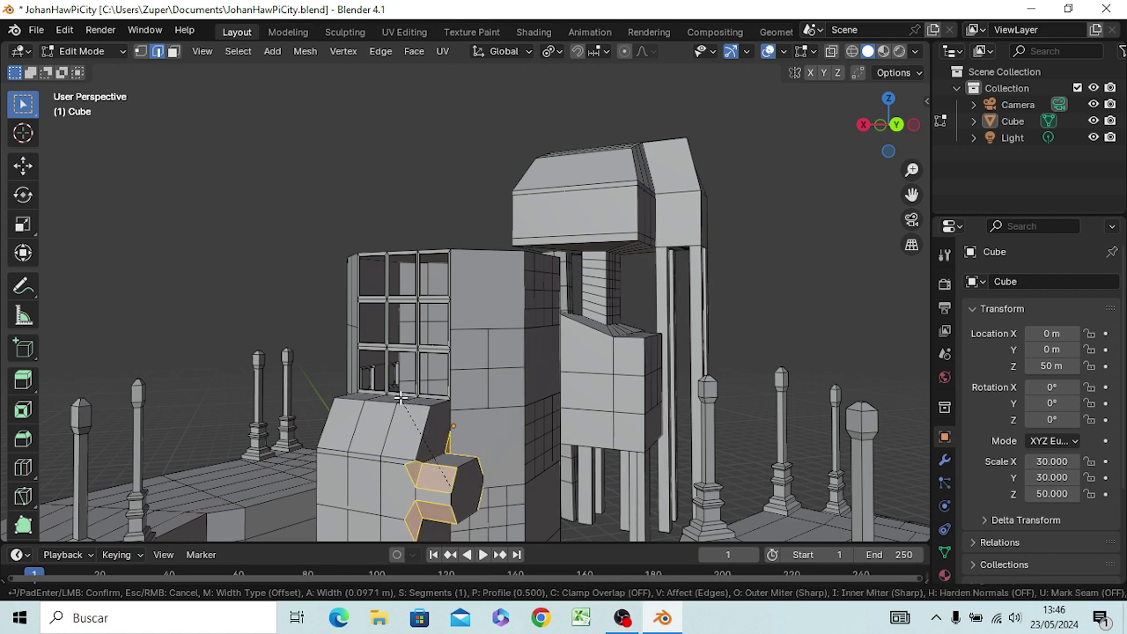
- Confirm the initial bevel on the box edges, then clear the selection
left_click(401, 398)
middle_click_drag(510, 488, 476, 469)
left_click(336, 408)
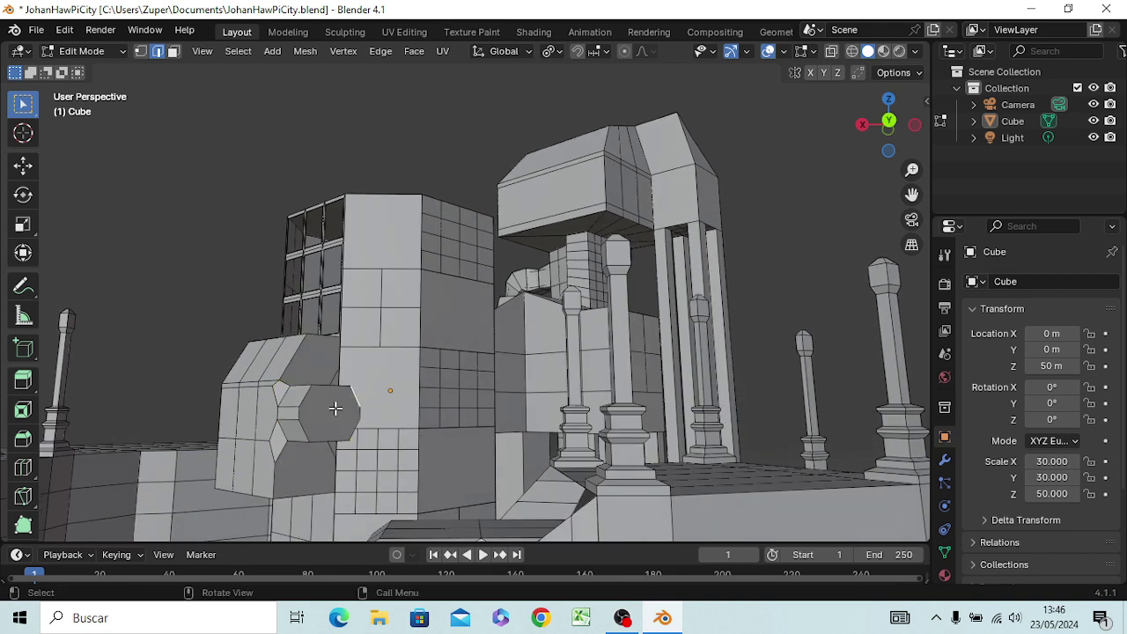
- Select the jutting box's top and bottom edges, undoing accidental extra selections
left_click(334, 414)
left_click(327, 391, "ctrl")
key("ctrl+z")
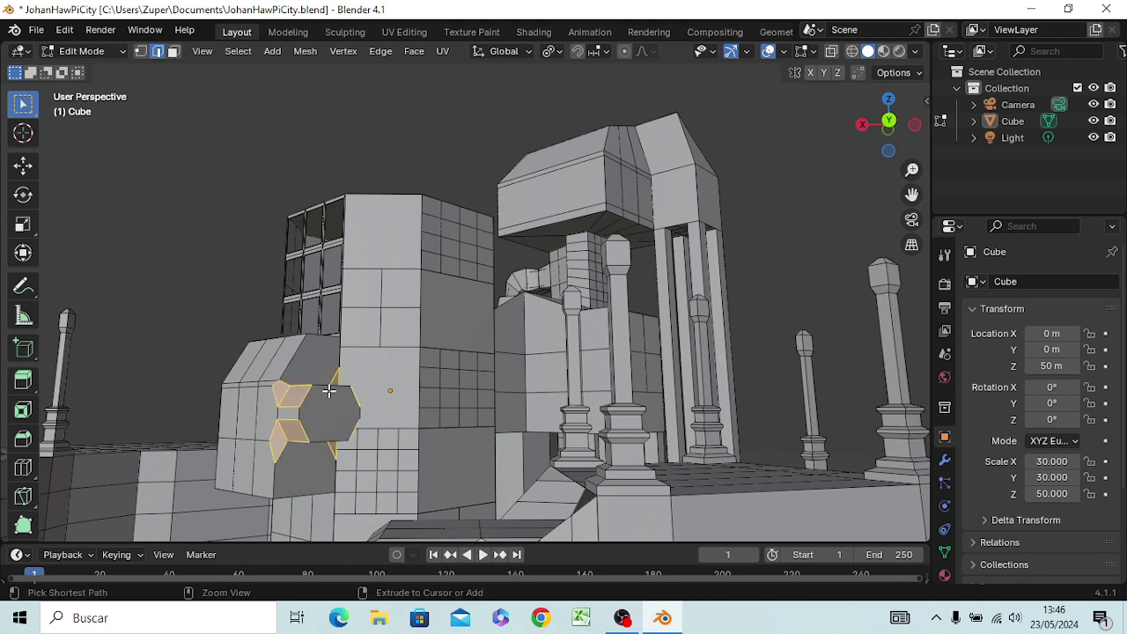
key("ctrl+z")
left_click(331, 406)
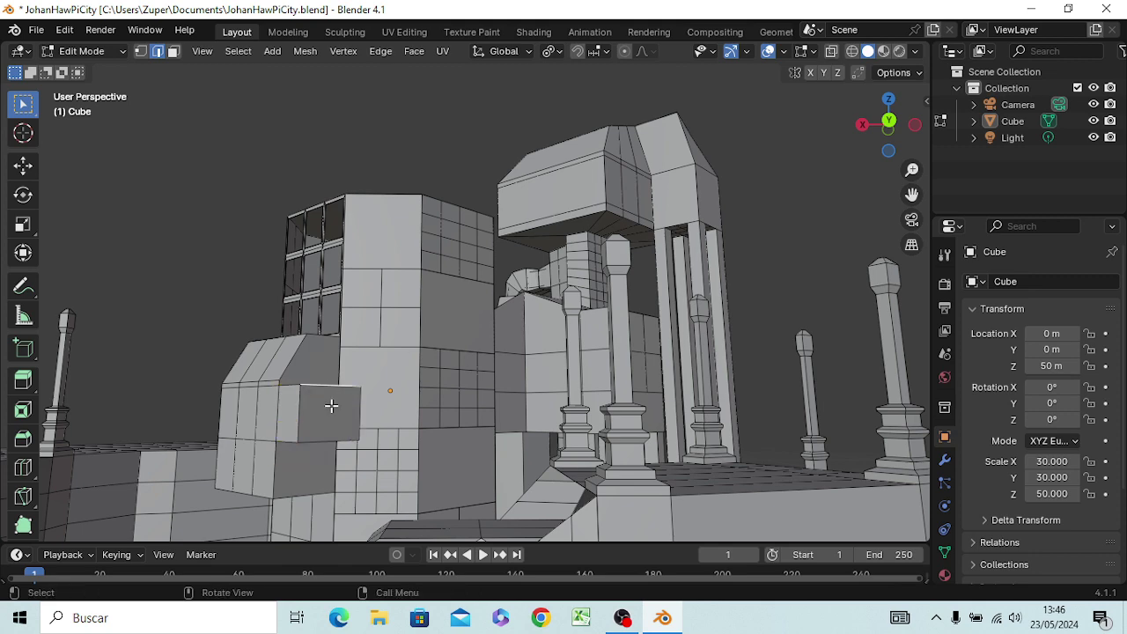
middle_click_drag(326, 406, 335, 440)
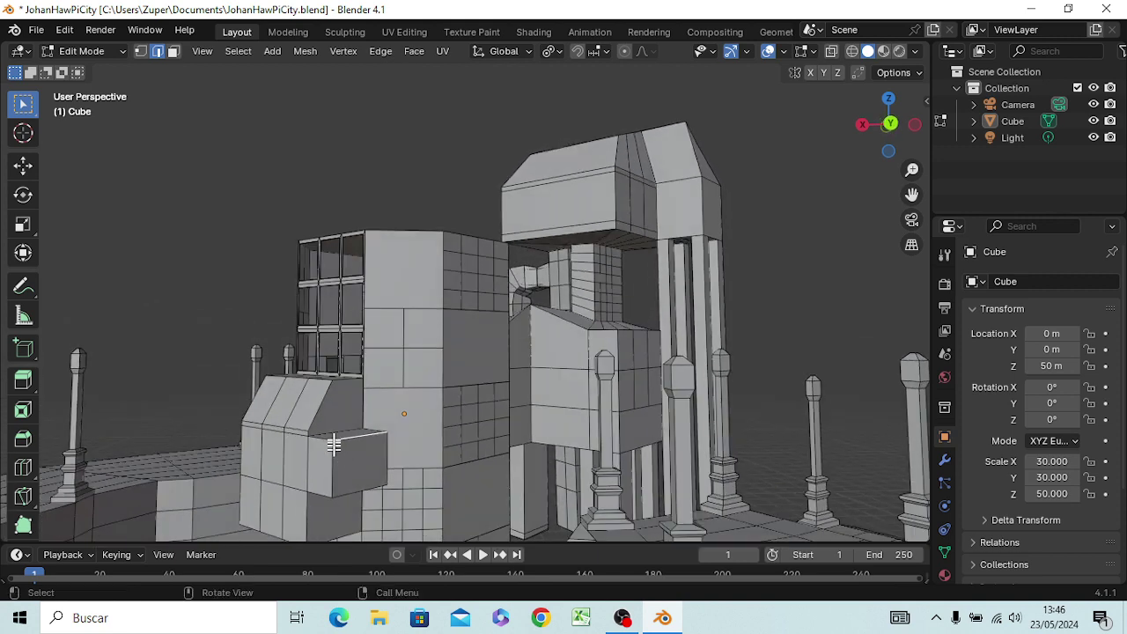
left_click(337, 428, "ctrl")
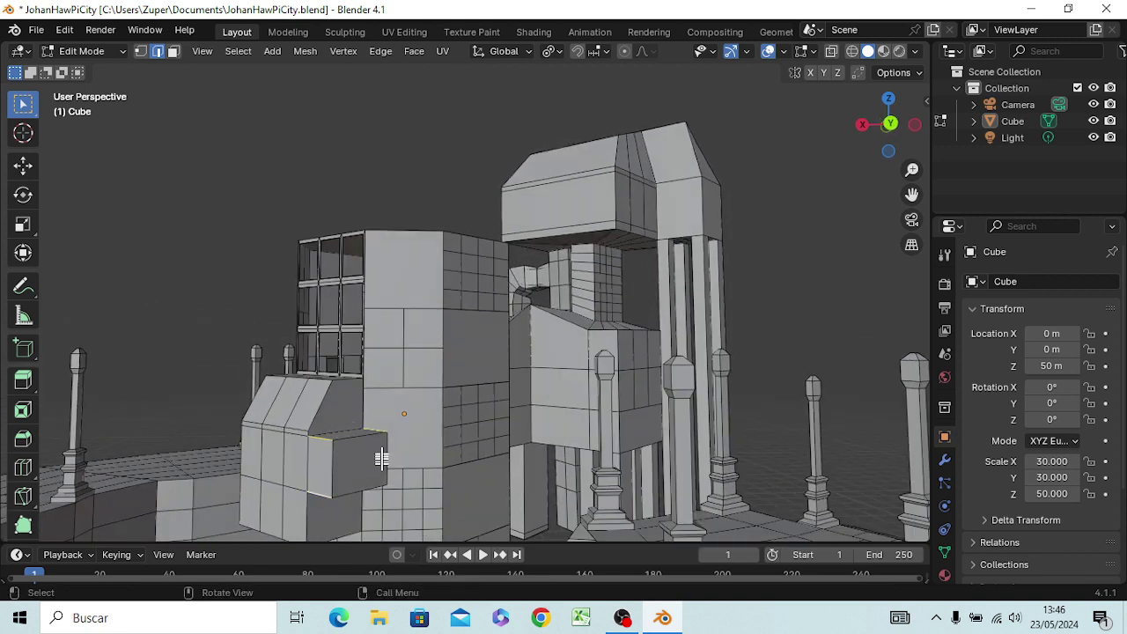
middle_click_drag(380, 465, 374, 399)
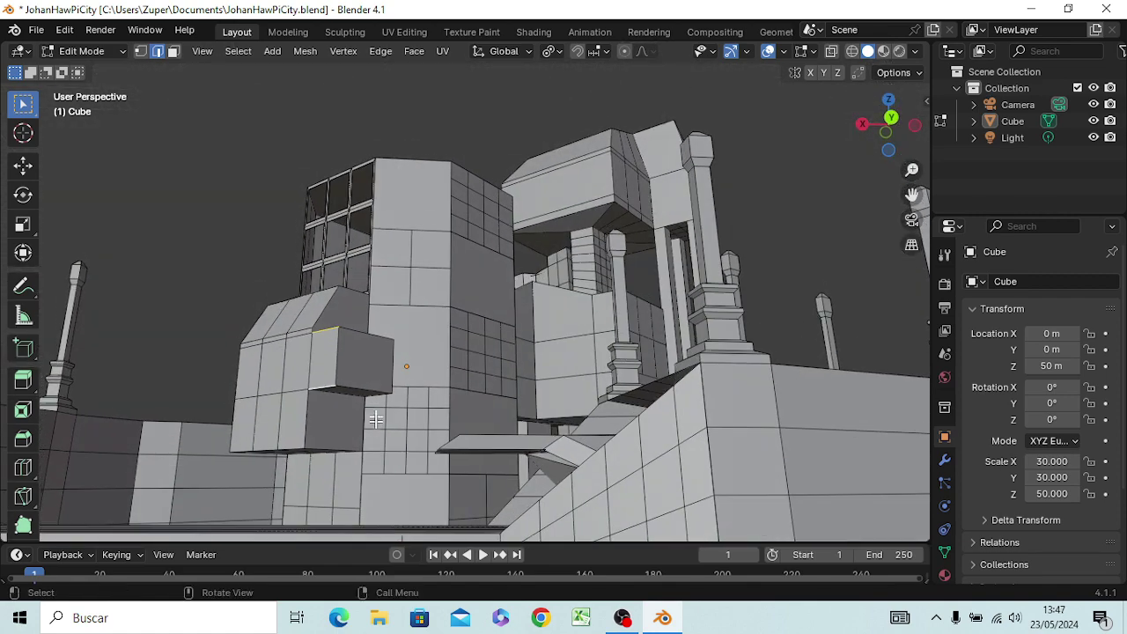
left_click(369, 392, "shift")
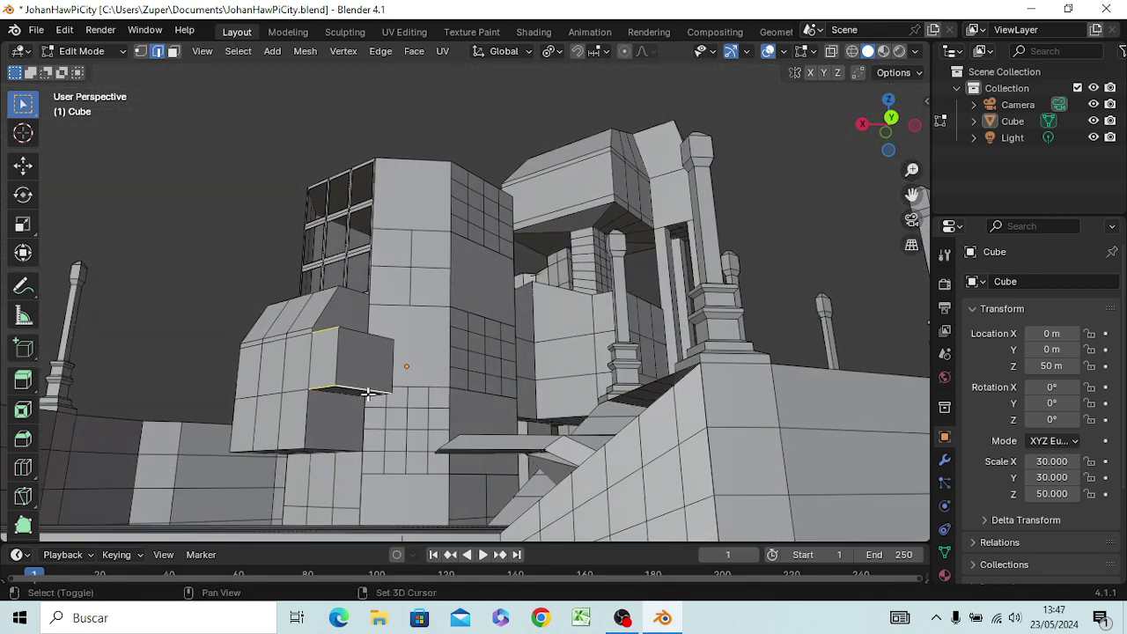
left_click(361, 393, "shift")
mouse_move(377, 401)
middle_mouse_down()
mouse_move(377, 370)
mouse_move(385, 388)
mouse_move(402, 385)
middle_mouse_up()
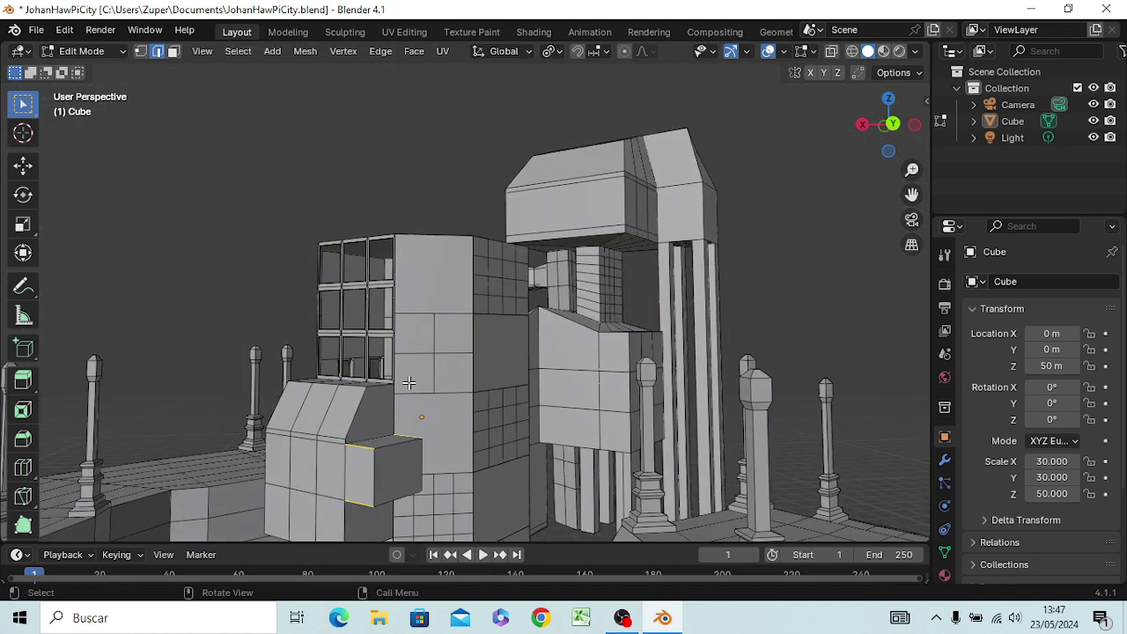
- Bevel the selected box edges with 5 segments to round the box
key("ctrl+b")
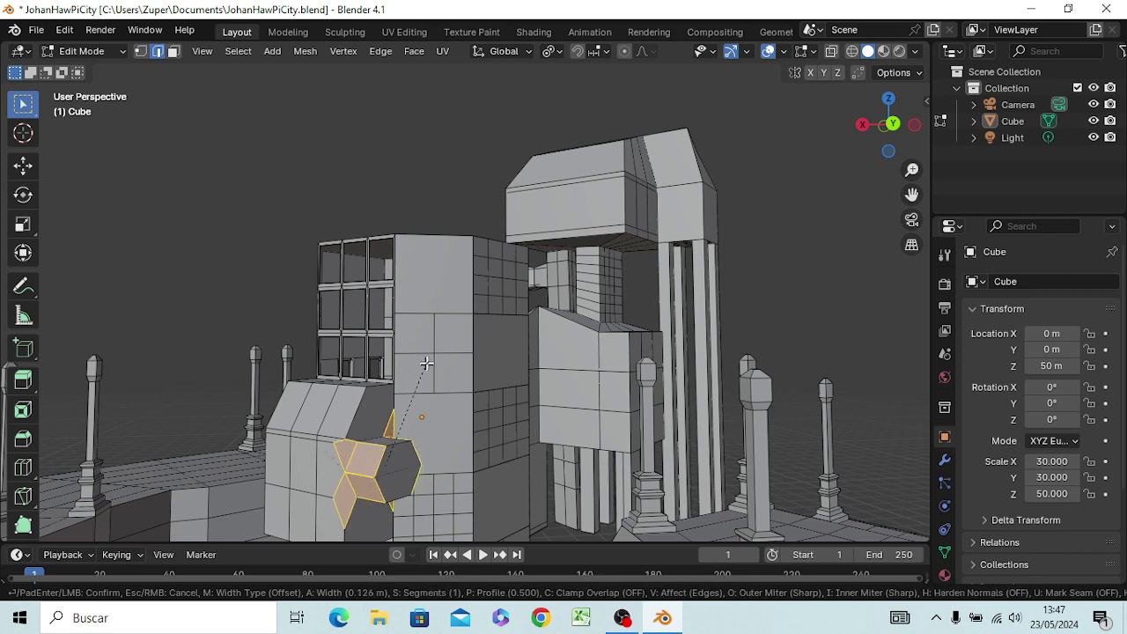
scroll(423, 356, "up", 1)
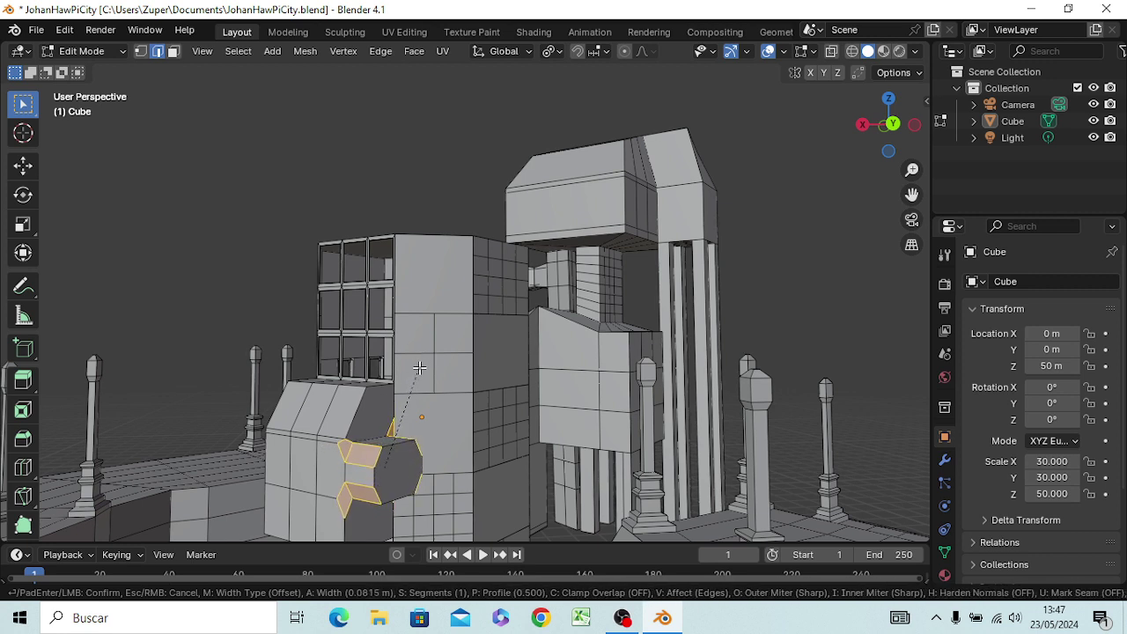
scroll(422, 361, "up", 1)
scroll(422, 362, "up", 1)
scroll(421, 363, "up", 1)
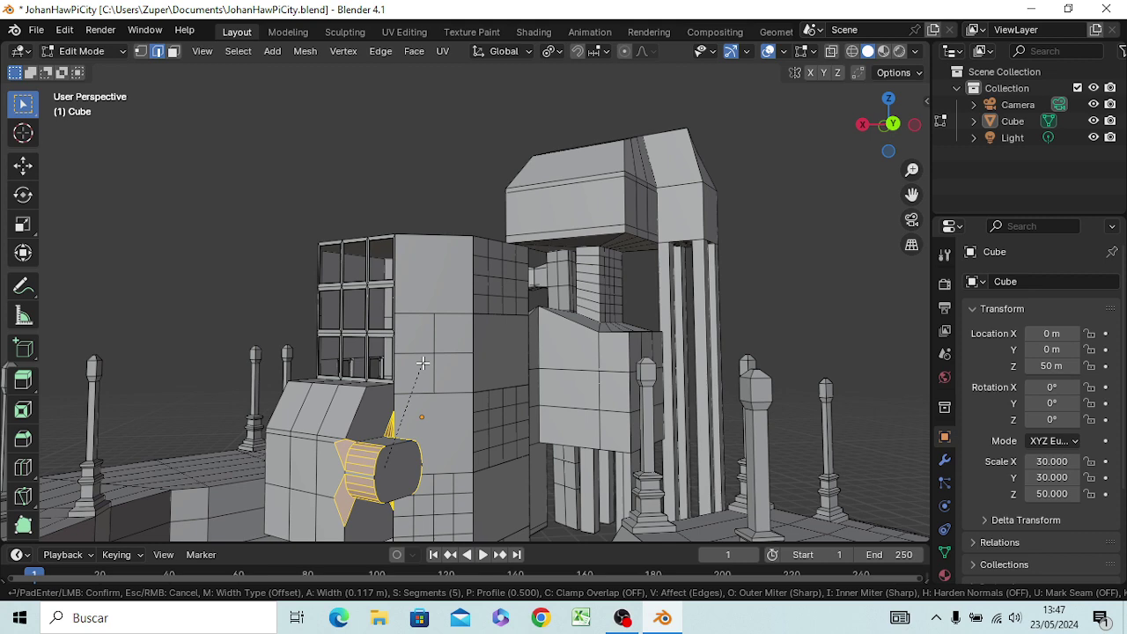
left_click(423, 362)
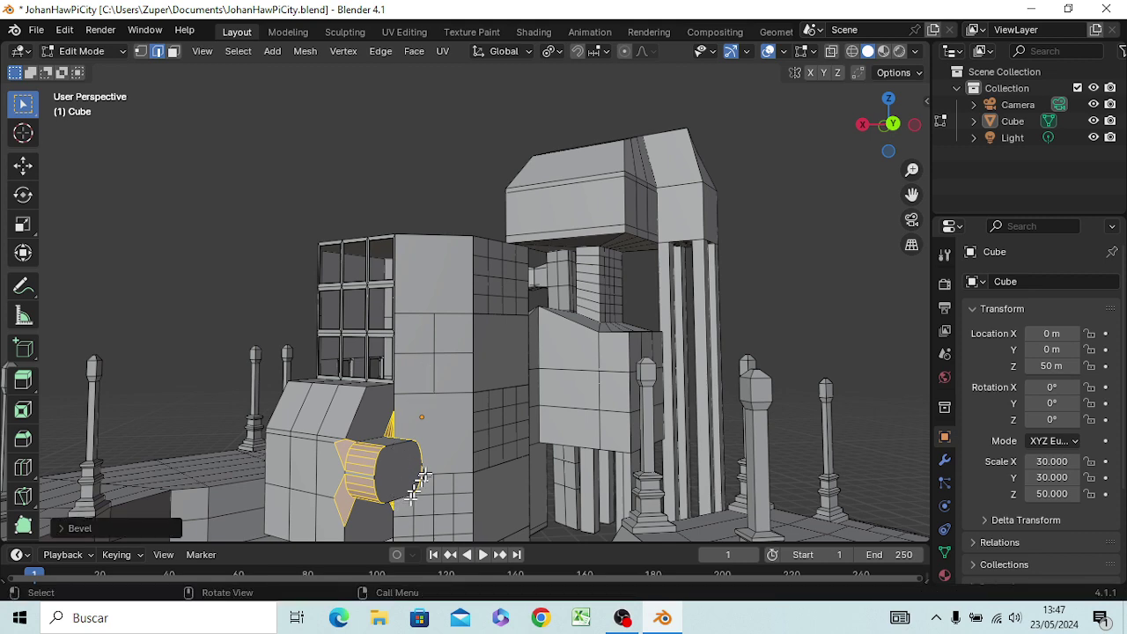
middle_click_drag(426, 476, 432, 456)
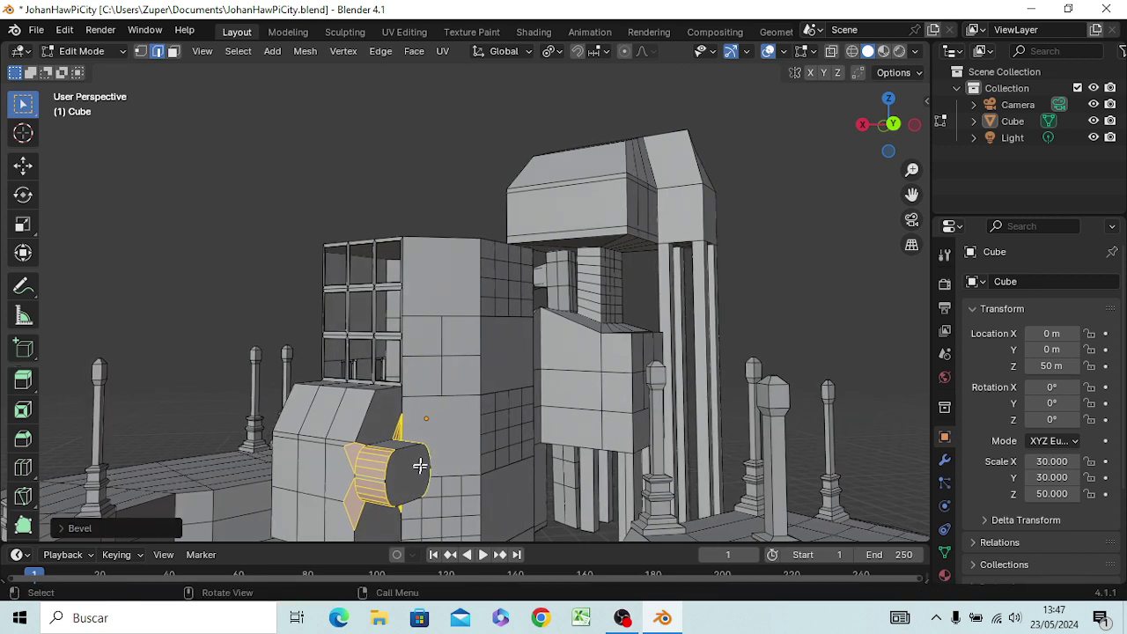
key("3")
left_click(423, 464)
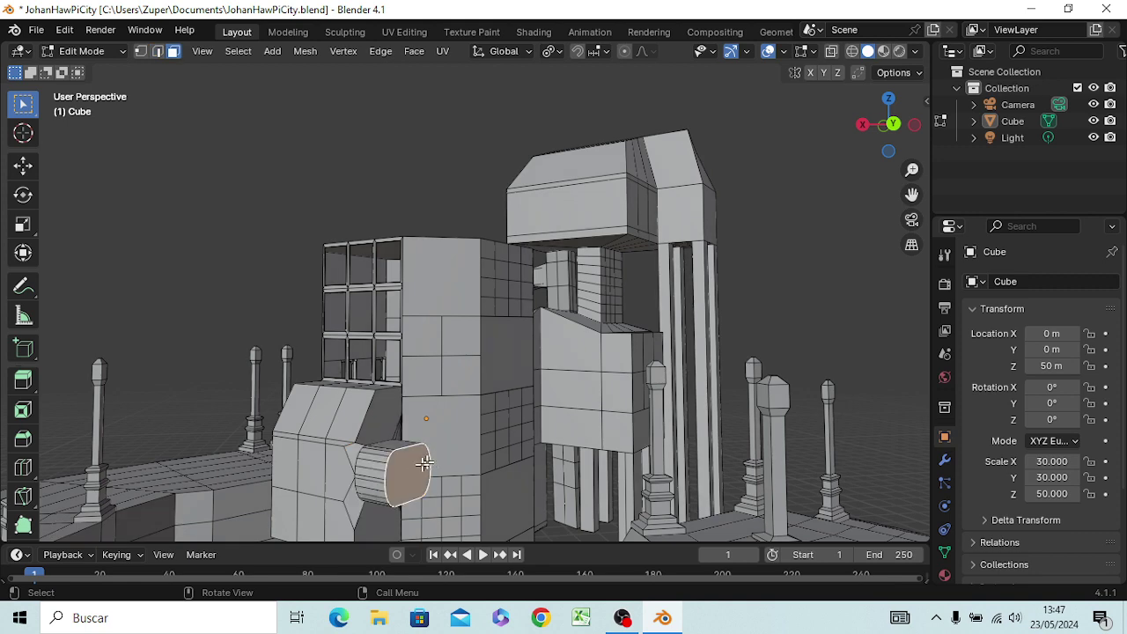
middle_click_drag(423, 464, 357, 447)
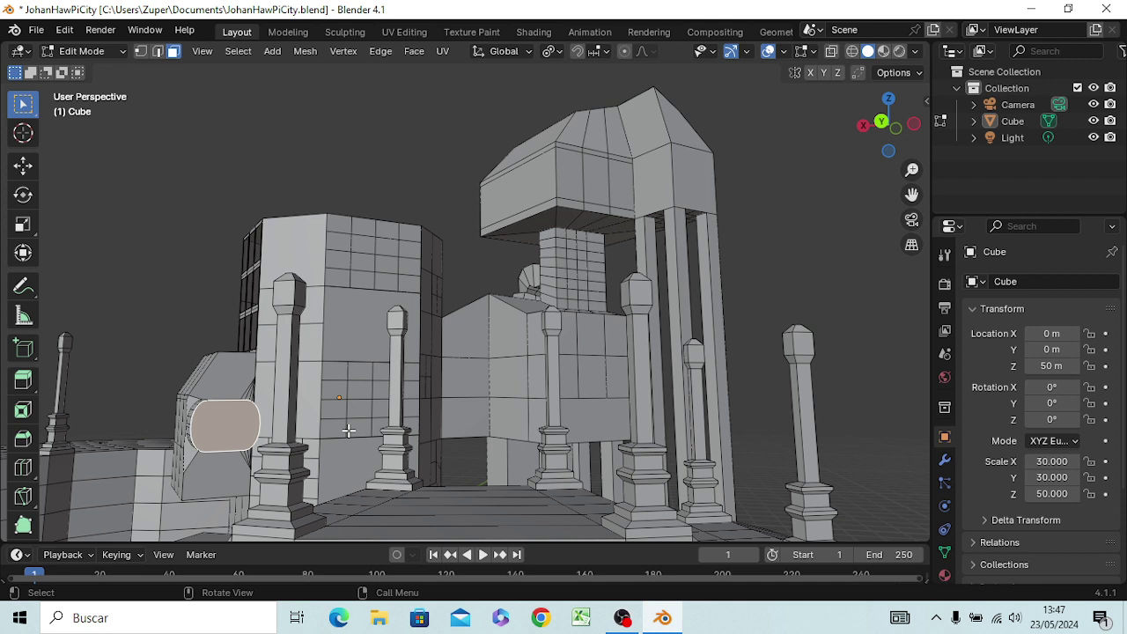
key("g")
key("z")
key("z")
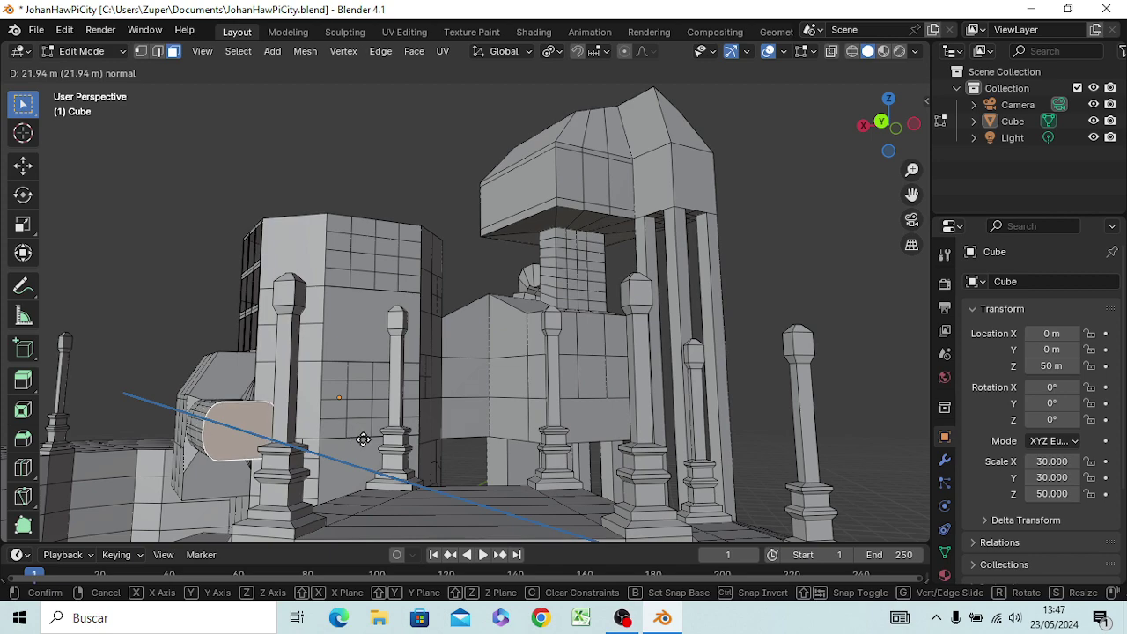
left_click(362, 438)
middle_click_drag(364, 439, 471, 456)
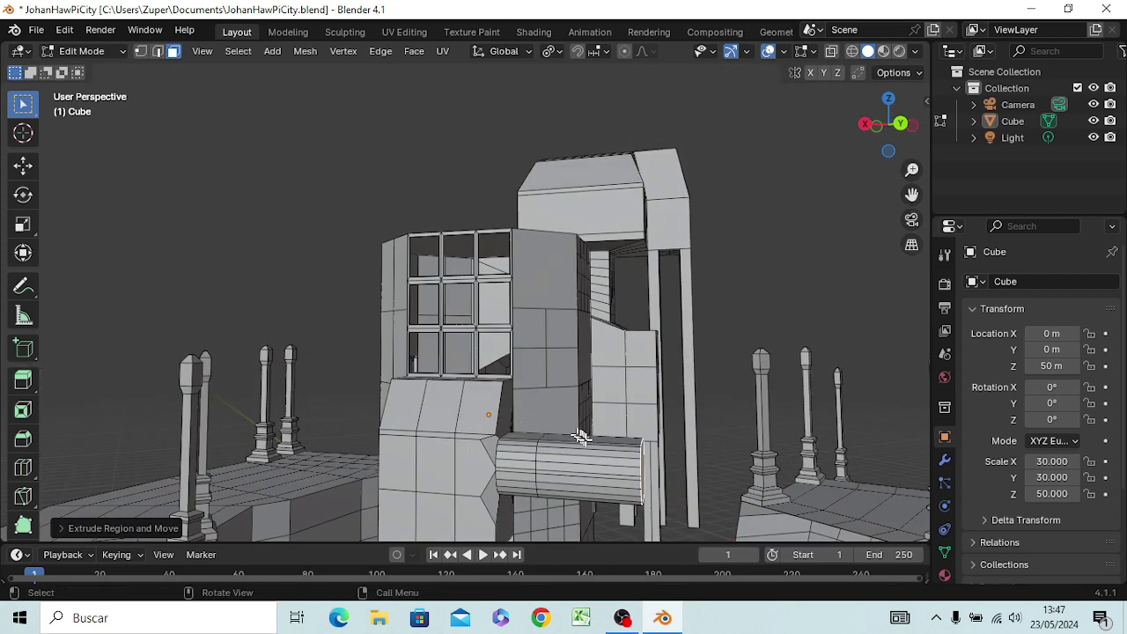
mouse_move(471, 456)
middle_mouse_down()
mouse_move(590, 465)
mouse_move(534, 431)
middle_mouse_up()
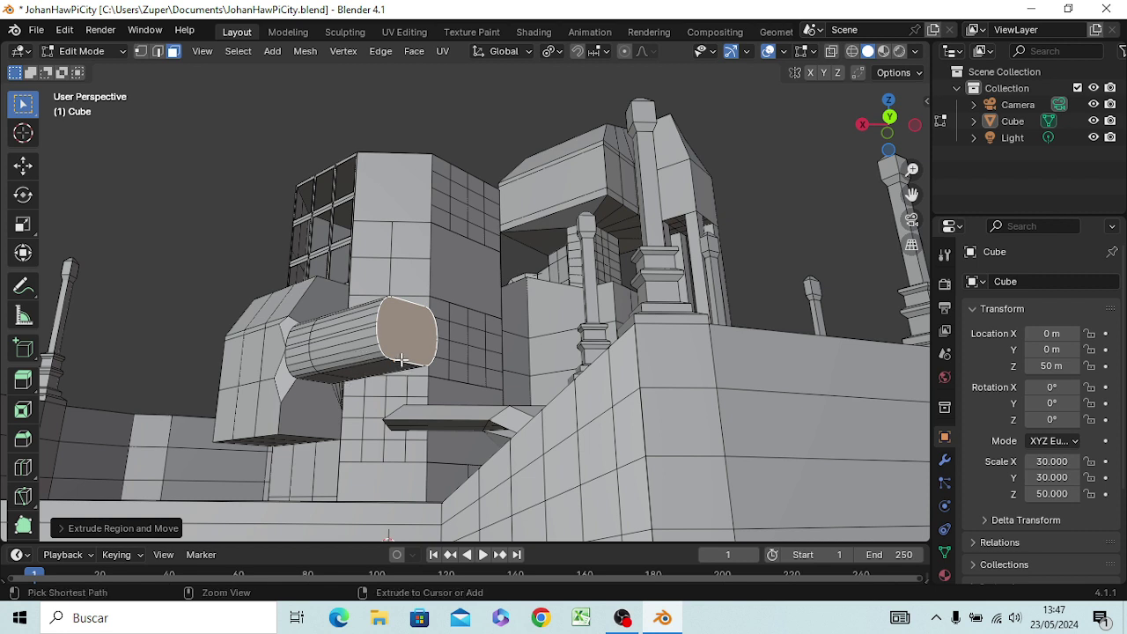
key("ctrl+z")
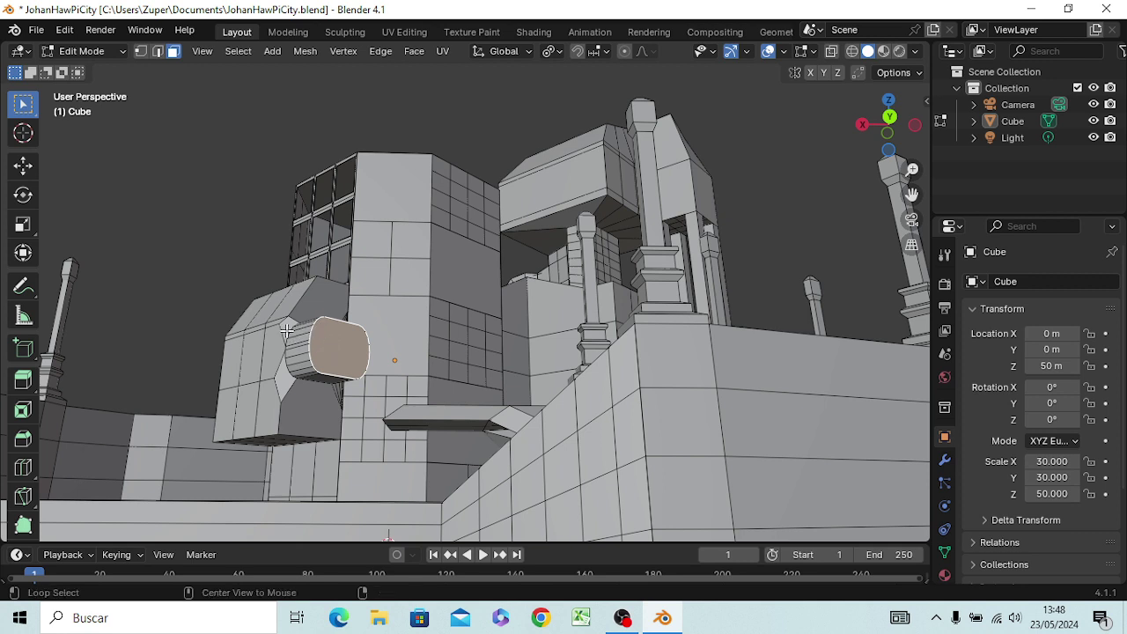
left_click(291, 330, "alt")
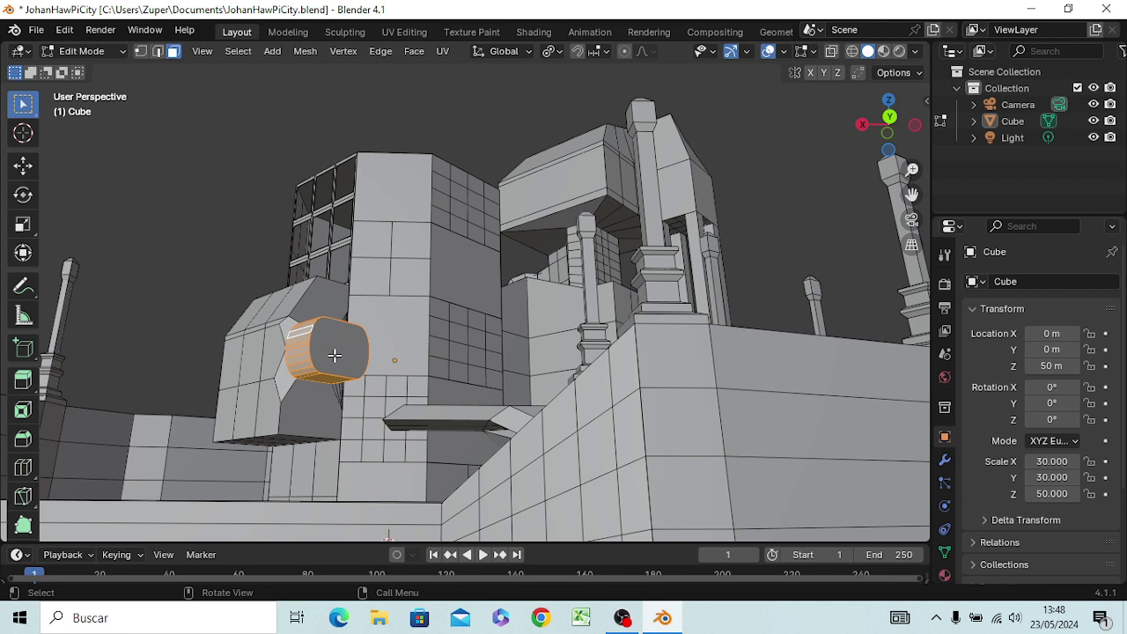
- Scale the ring of side faces by about 1.38 to thicken the box
key("s")
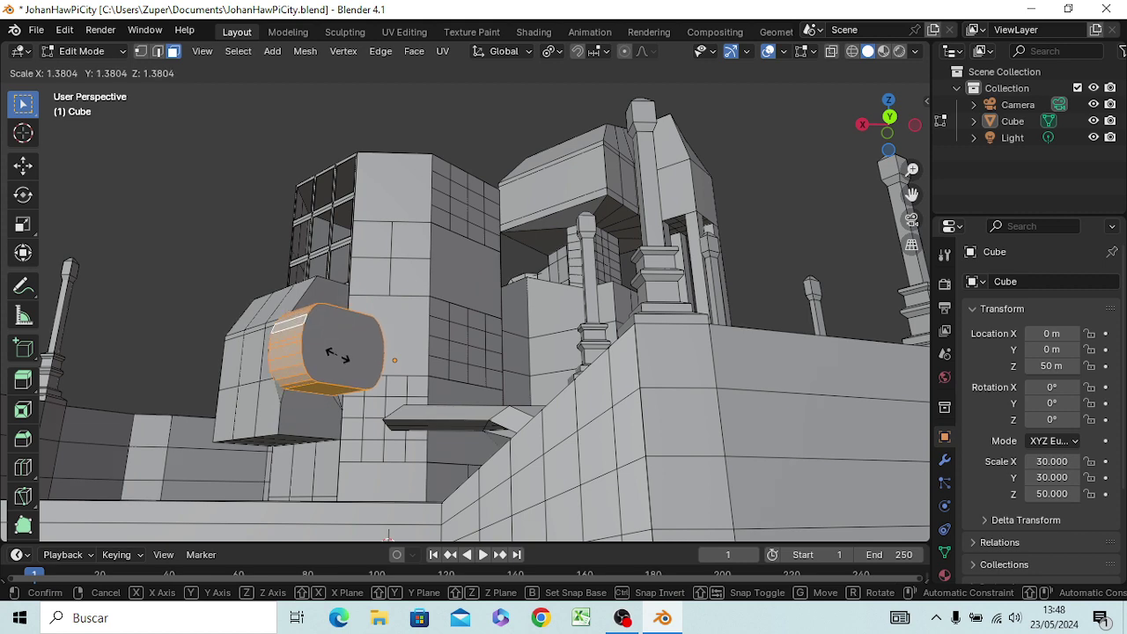
left_click(337, 355)
middle_click_drag(337, 354, 366, 407)
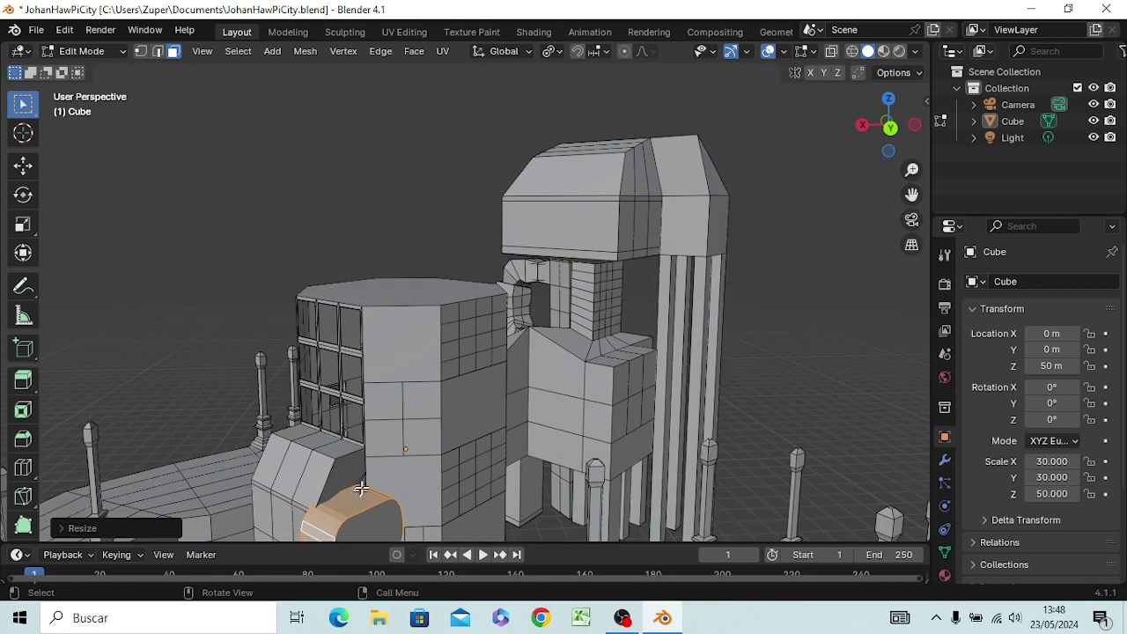
- Move the resized box about 4.1 m along the block
key("g")
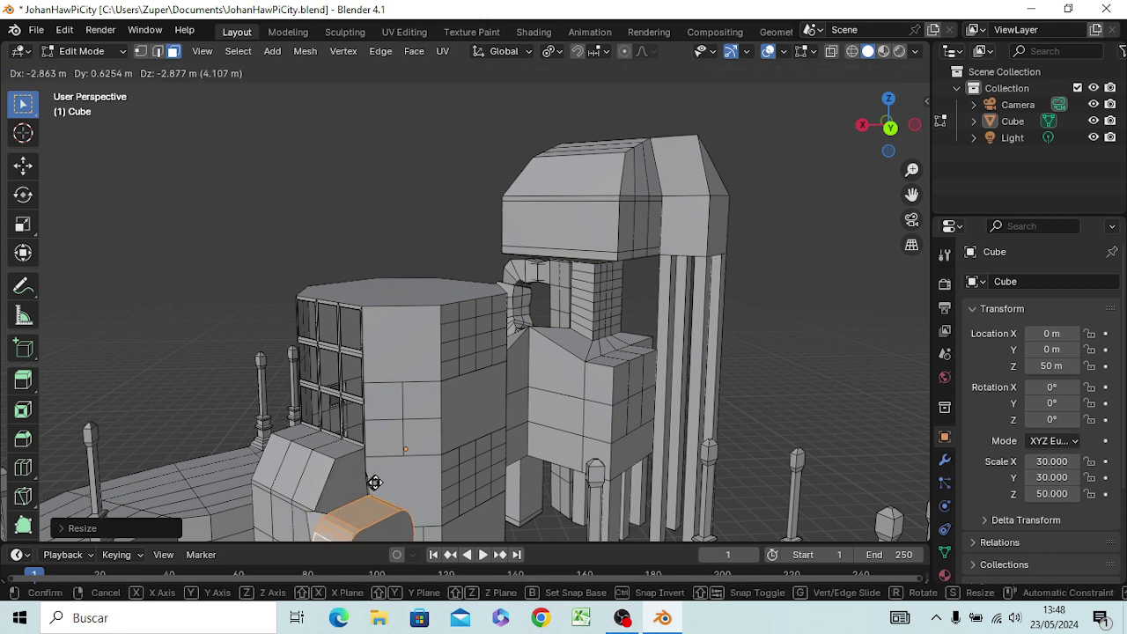
left_click(376, 483)
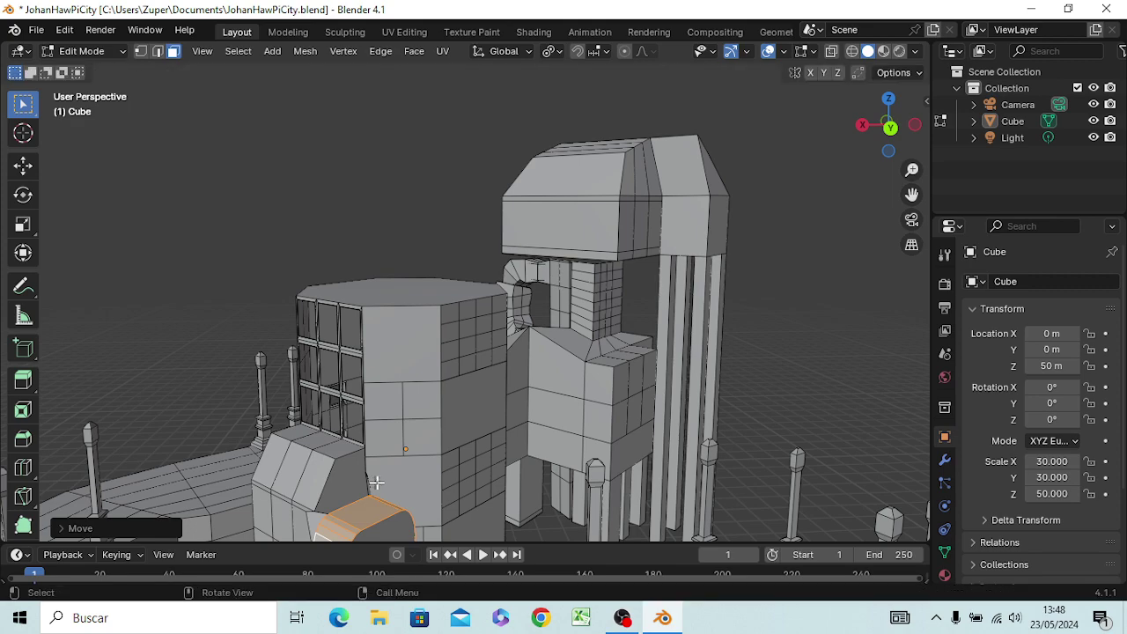
mouse_move(383, 484)
middle_mouse_down()
mouse_move(382, 435)
mouse_move(450, 451)
middle_mouse_up()
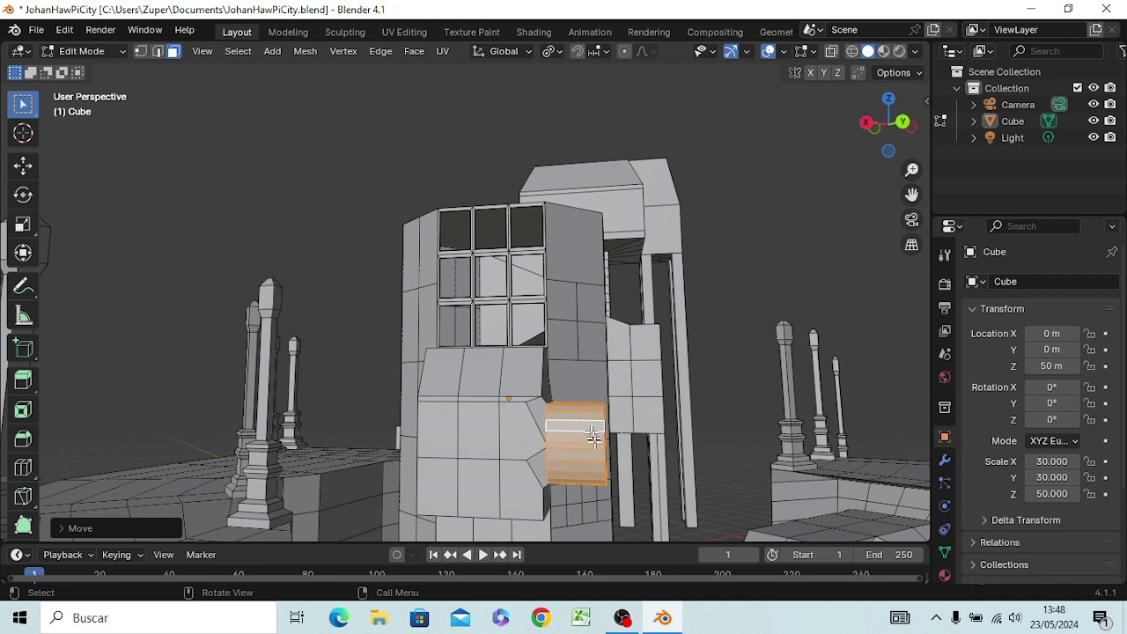
- Extrude the rounded box's top face about 79 m upward into a tall column
middle_click_drag(595, 431, 564, 467)
left_click(511, 469)
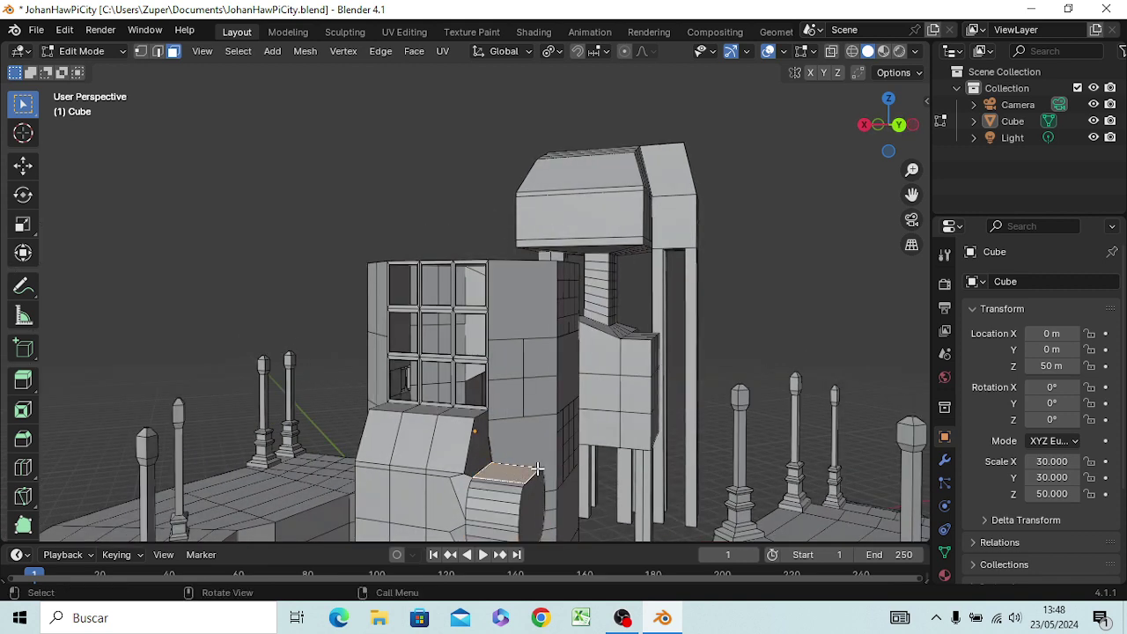
key("e")
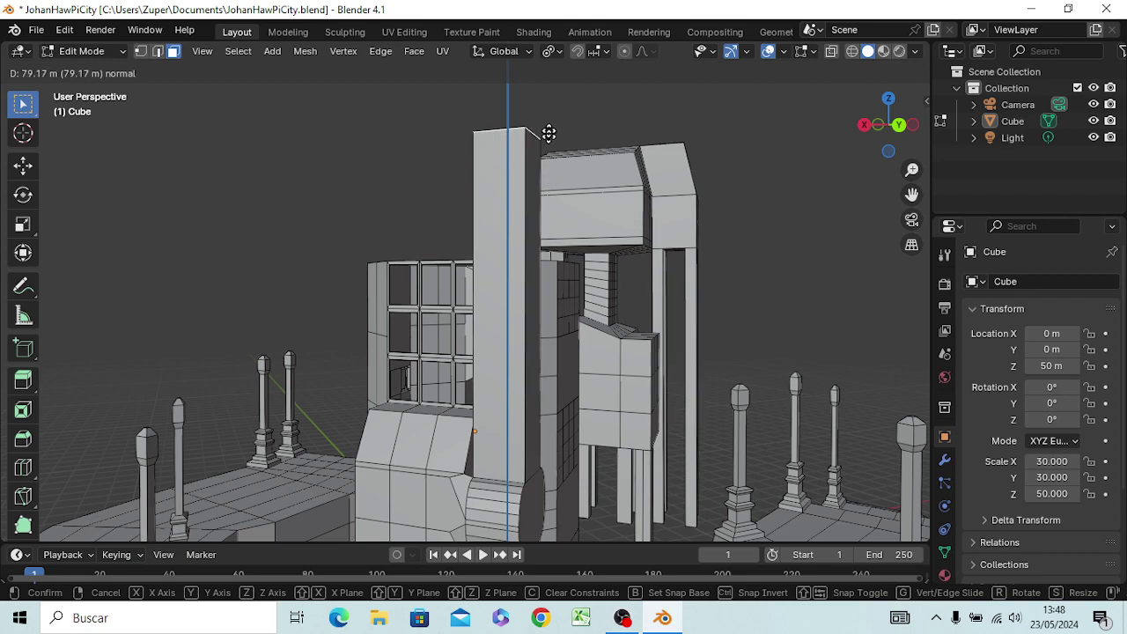
left_click(558, 86)
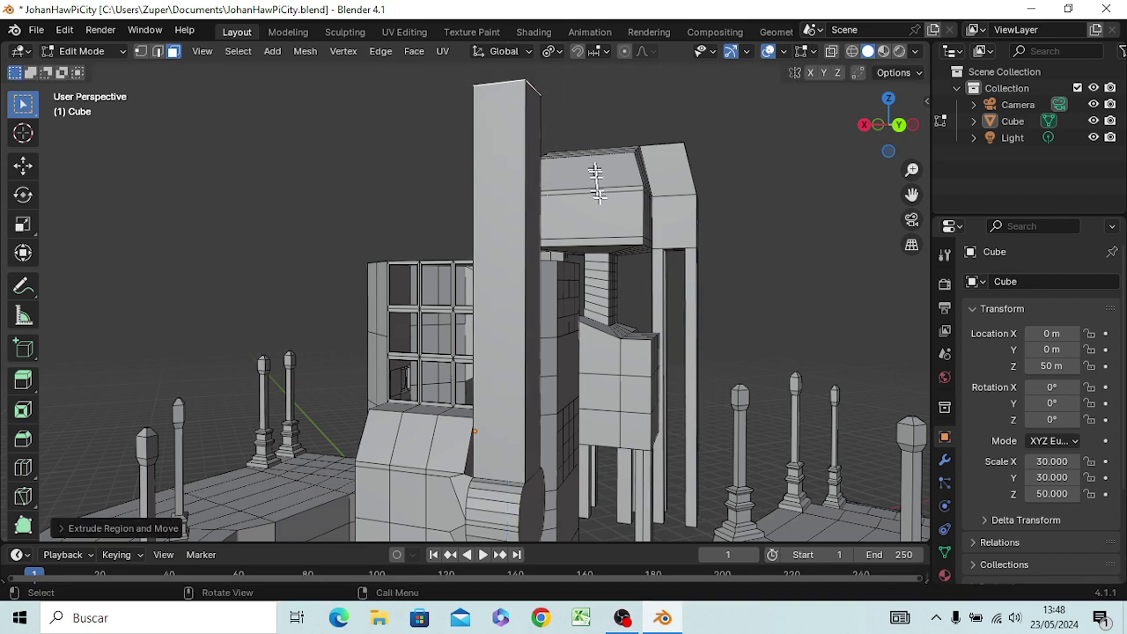
mouse_move(597, 176)
middle_mouse_down()
mouse_move(597, 219)
mouse_move(467, 247)
mouse_move(496, 244)
mouse_move(576, 196)
mouse_move(574, 209)
middle_mouse_up()
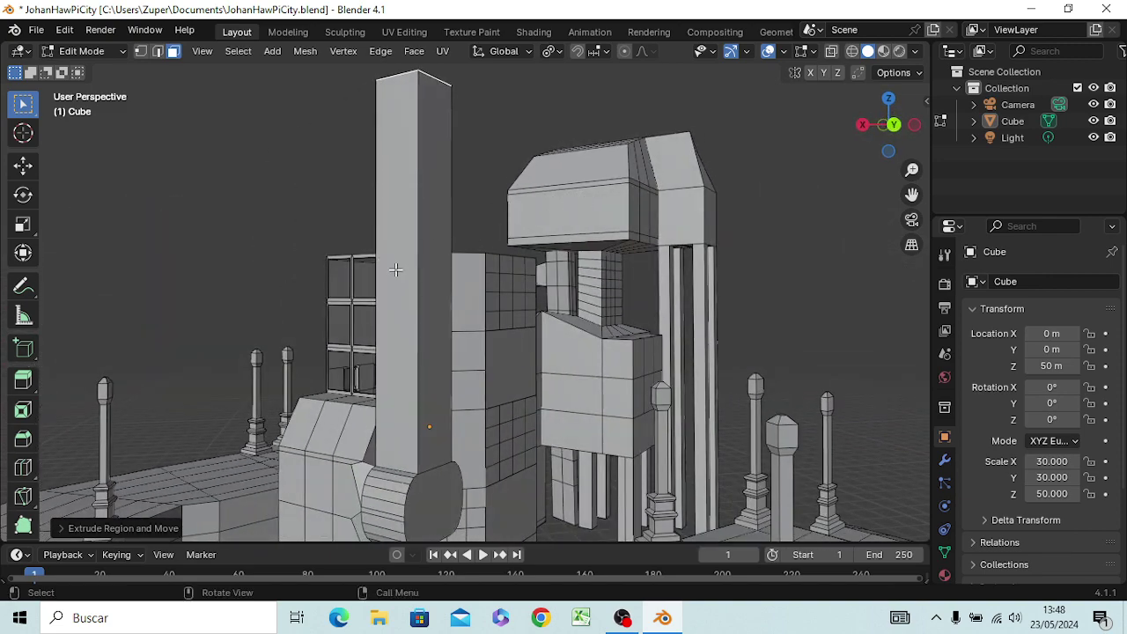
left_click(292, 162)
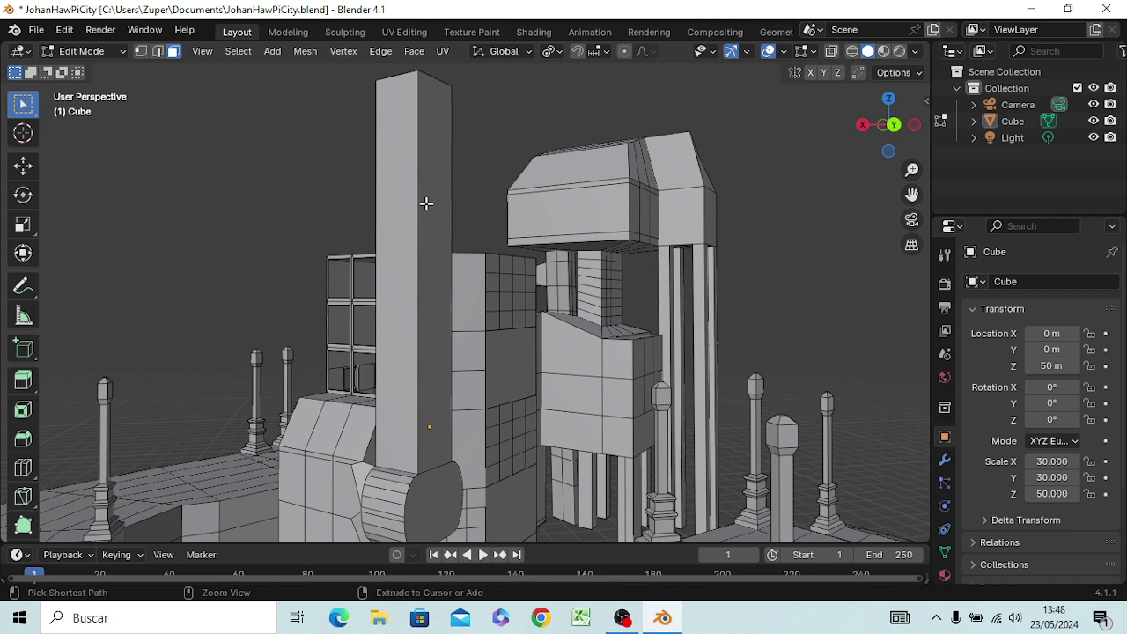
- Add 7 evenly spaced horizontal loop cuts along the tall pillar, then deselect them
key("ctrl+r")
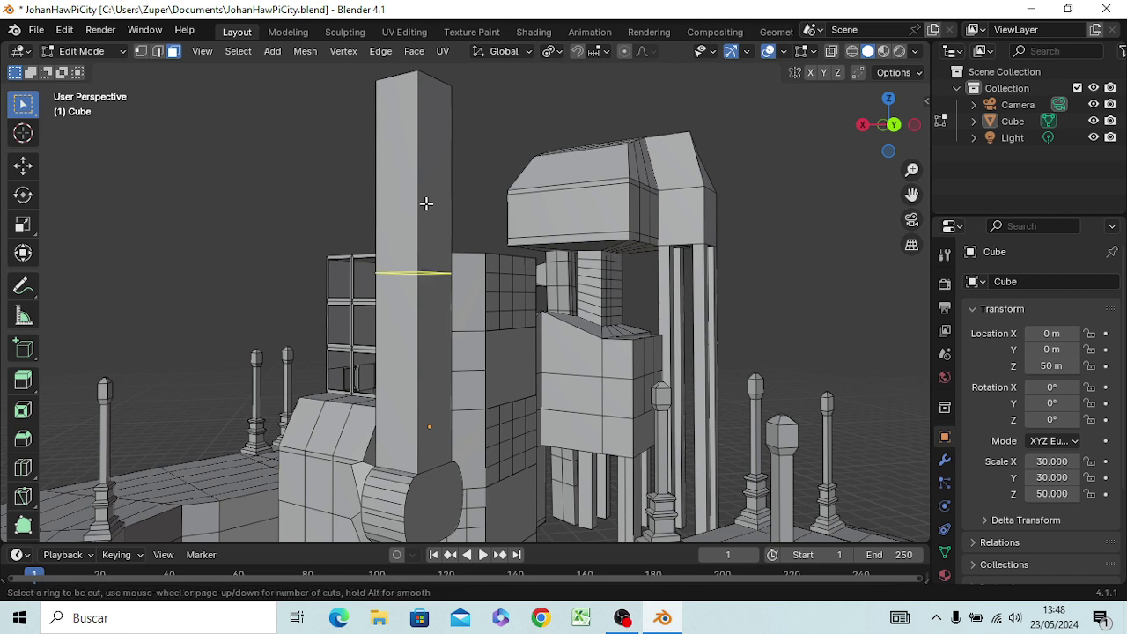
scroll(417, 200, "up", 1)
scroll(415, 198, "up", 1)
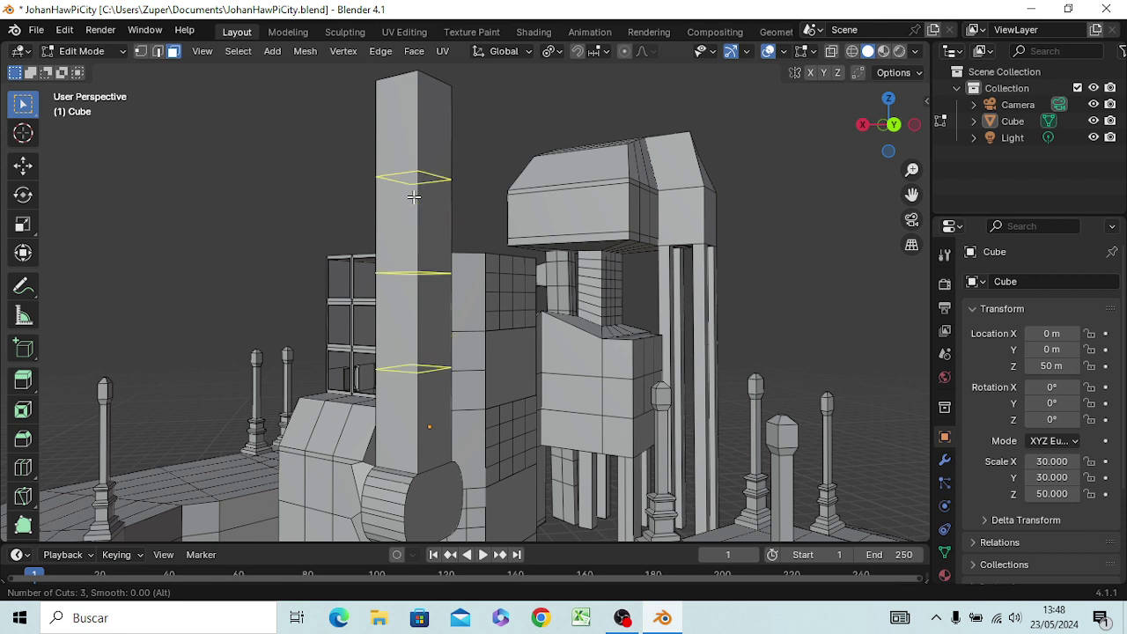
scroll(414, 198, "up", 1)
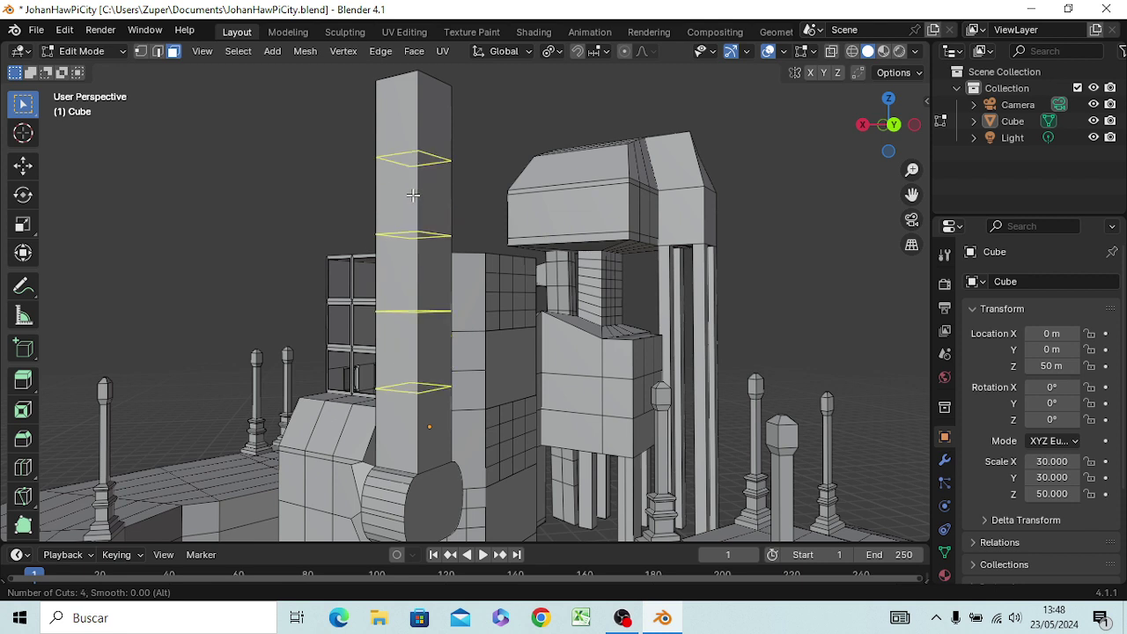
scroll(414, 194, "up", 1)
scroll(415, 192, "up", 1)
scroll(416, 190, "up", 1)
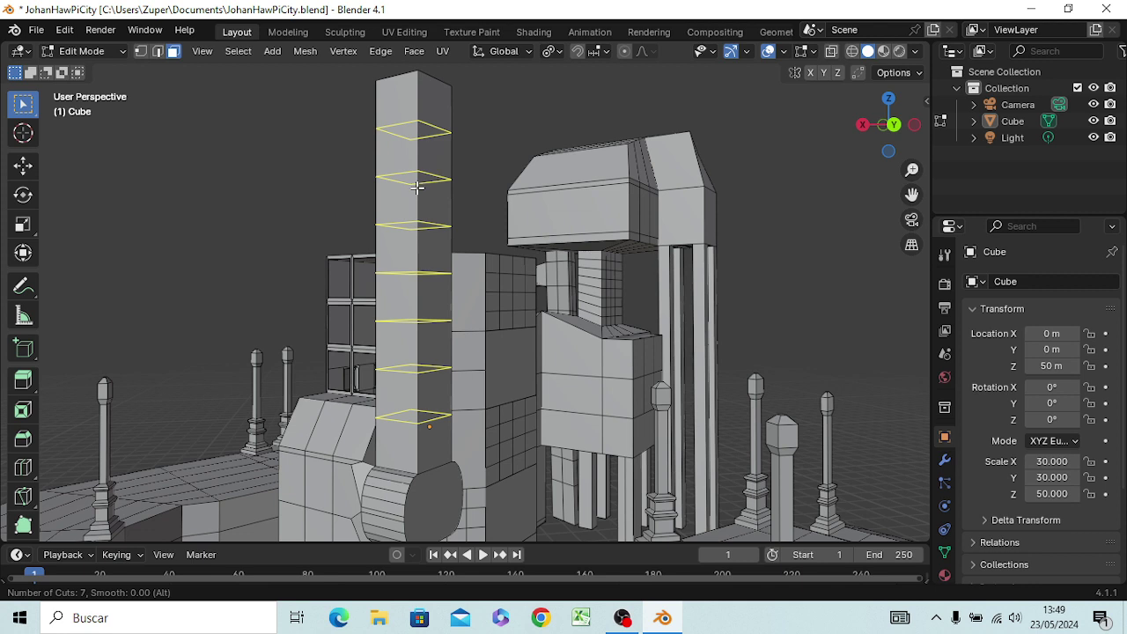
scroll(417, 187, "down", 1)
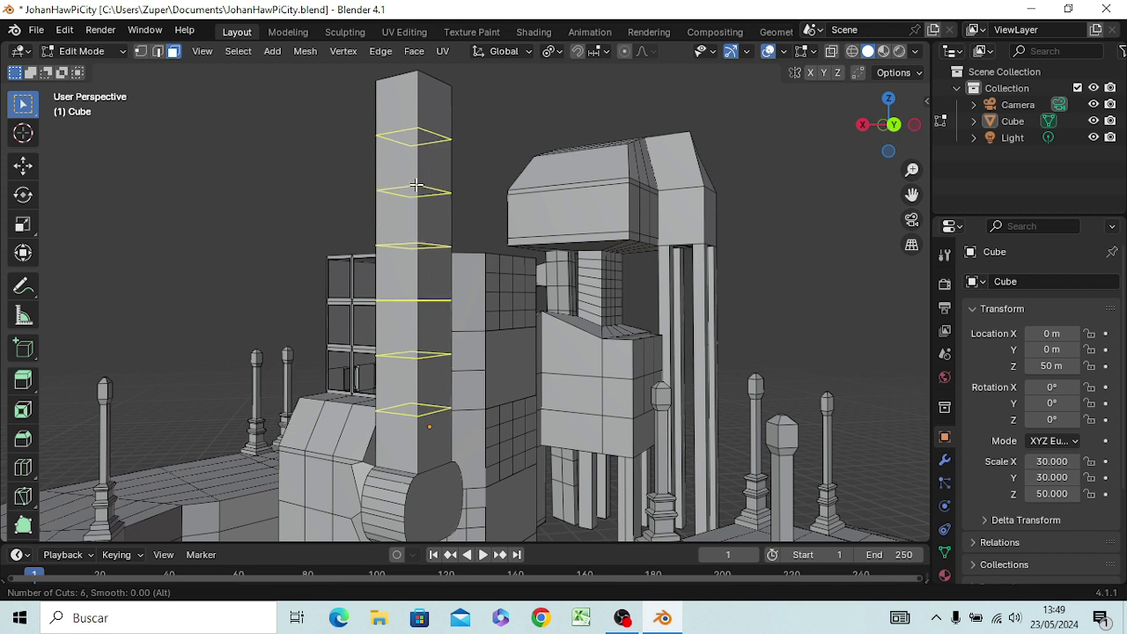
scroll(416, 185, "up", 1)
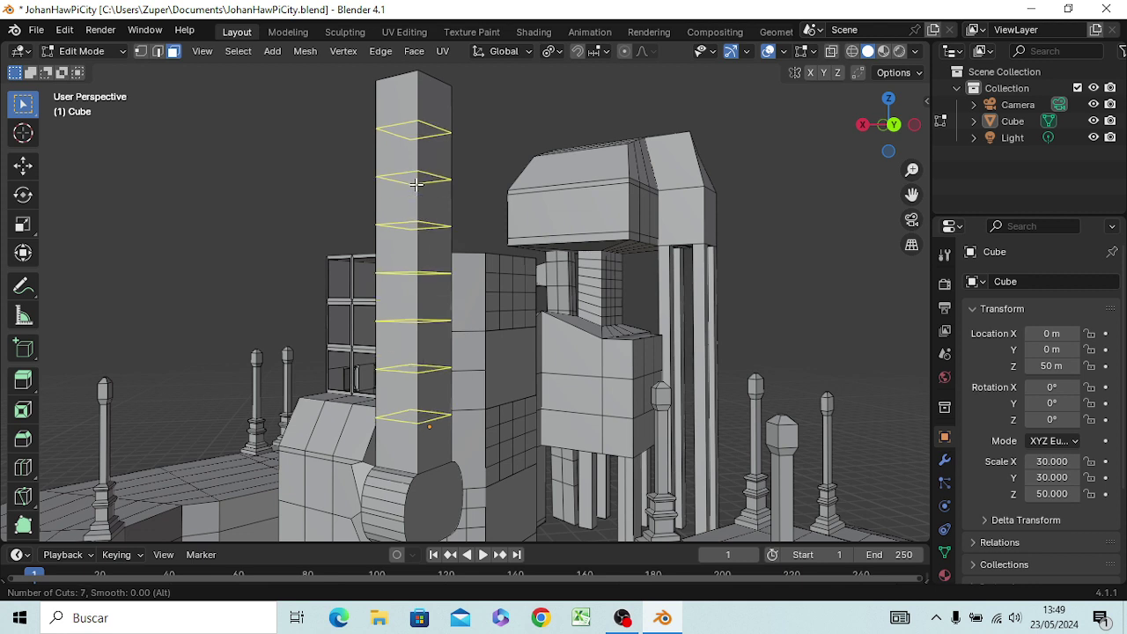
left_click(416, 183)
left_click(418, 178)
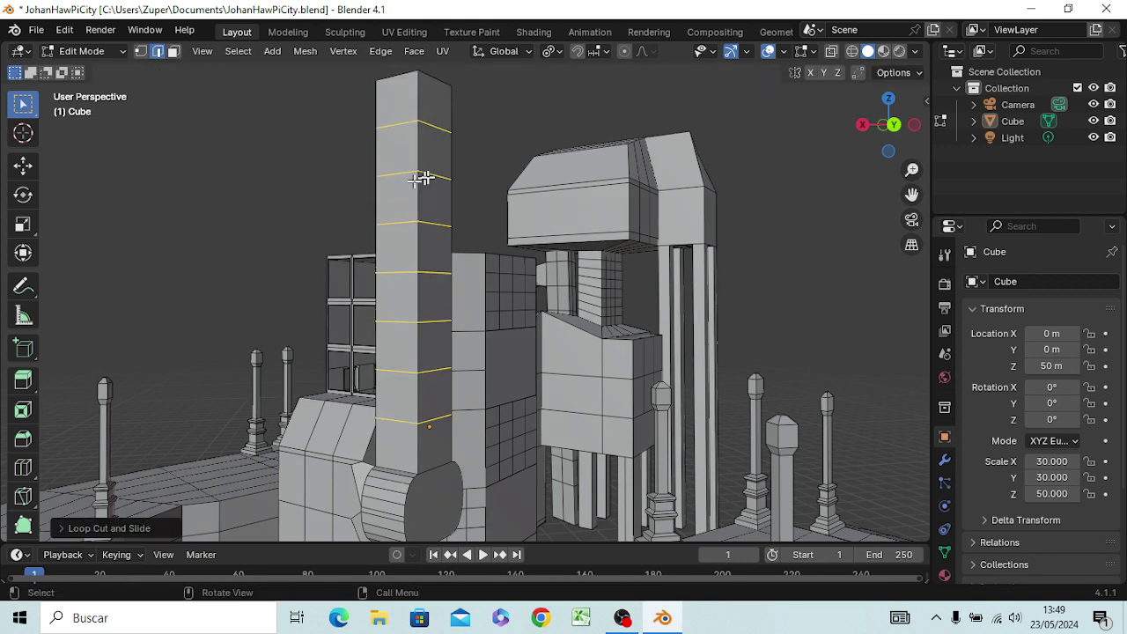
left_click(481, 149)
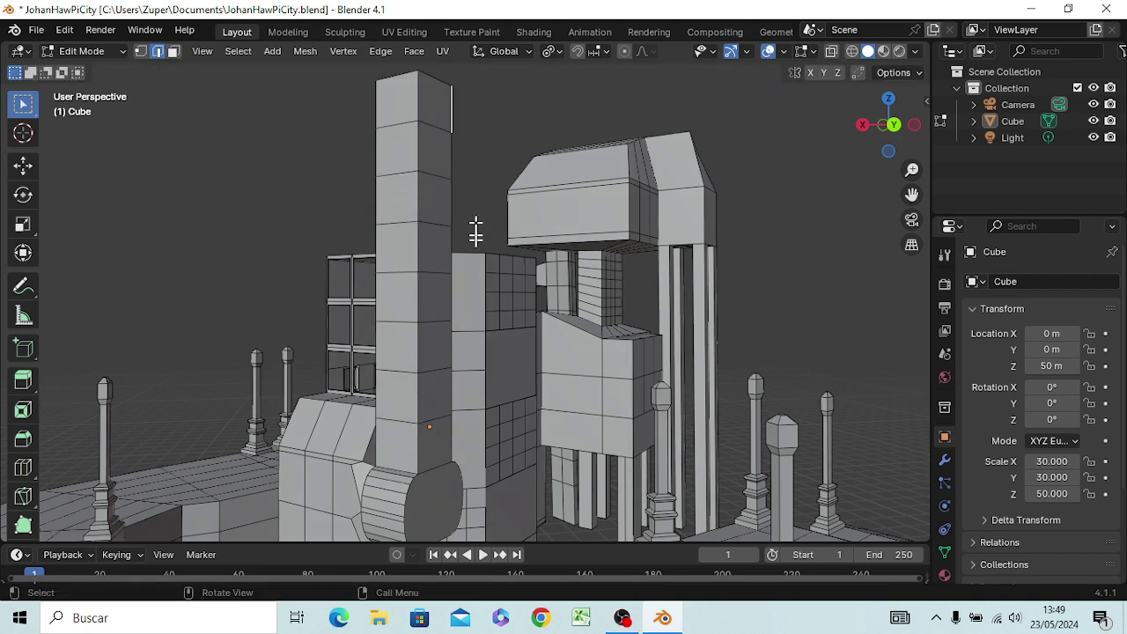
mouse_move(474, 242)
middle_mouse_down()
mouse_move(470, 255)
mouse_move(509, 237)
middle_mouse_up()
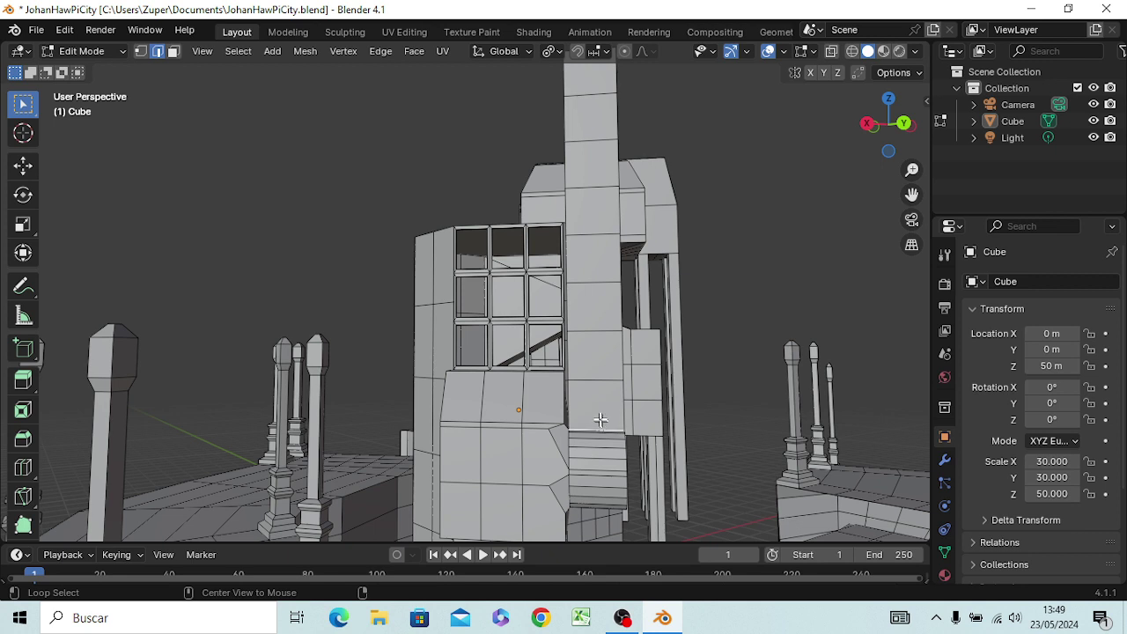
- Select four alternating edge loops on the pillar and scale them inward
left_click(596, 367, "alt")
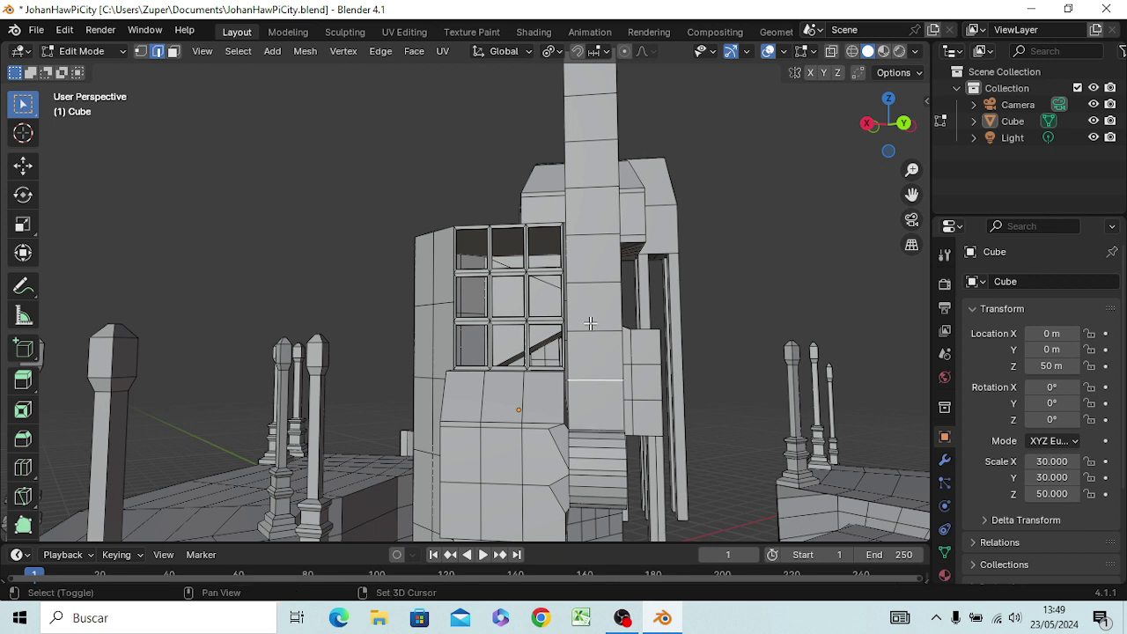
left_click(597, 420, "alt+shift")
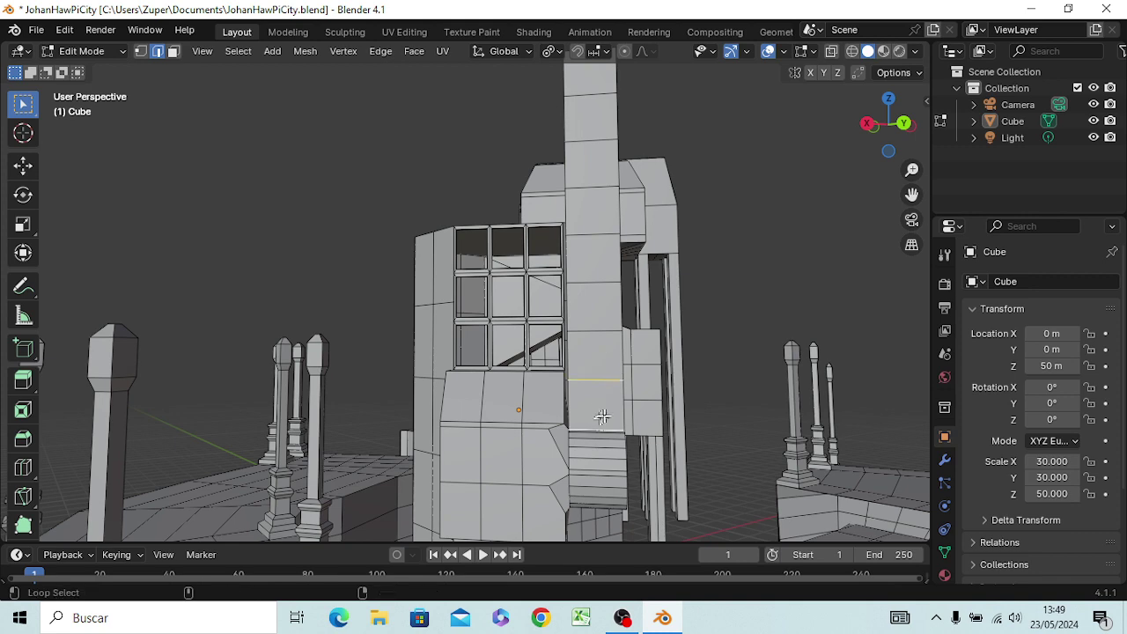
middle_click_drag(601, 416, 603, 419)
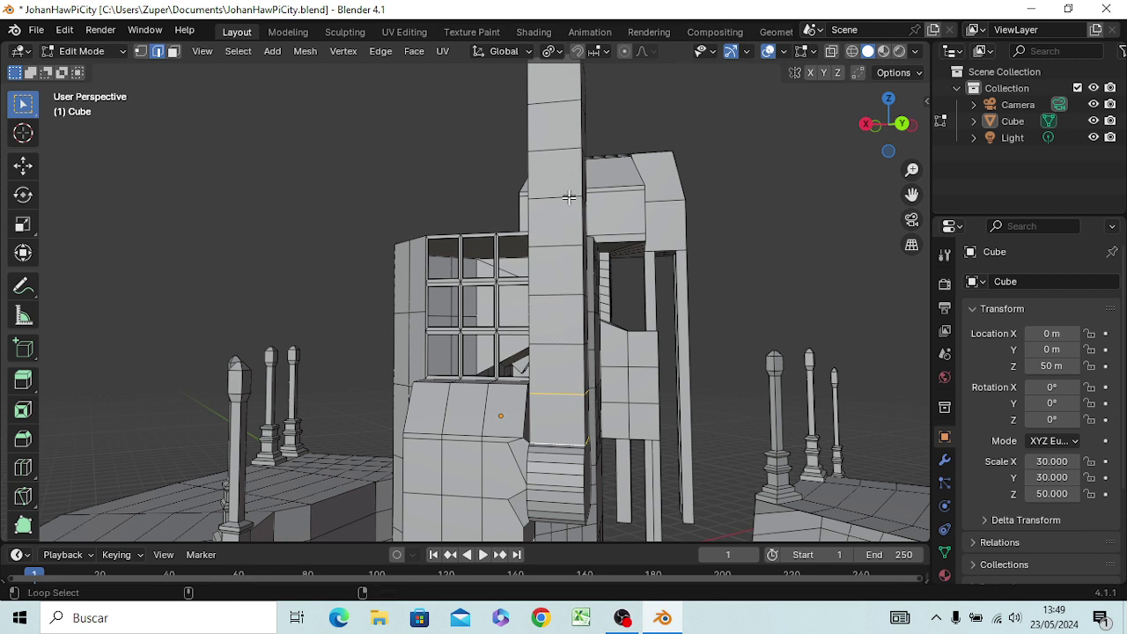
left_click(566, 242, "alt+shift")
left_click(557, 152, "alt+shift")
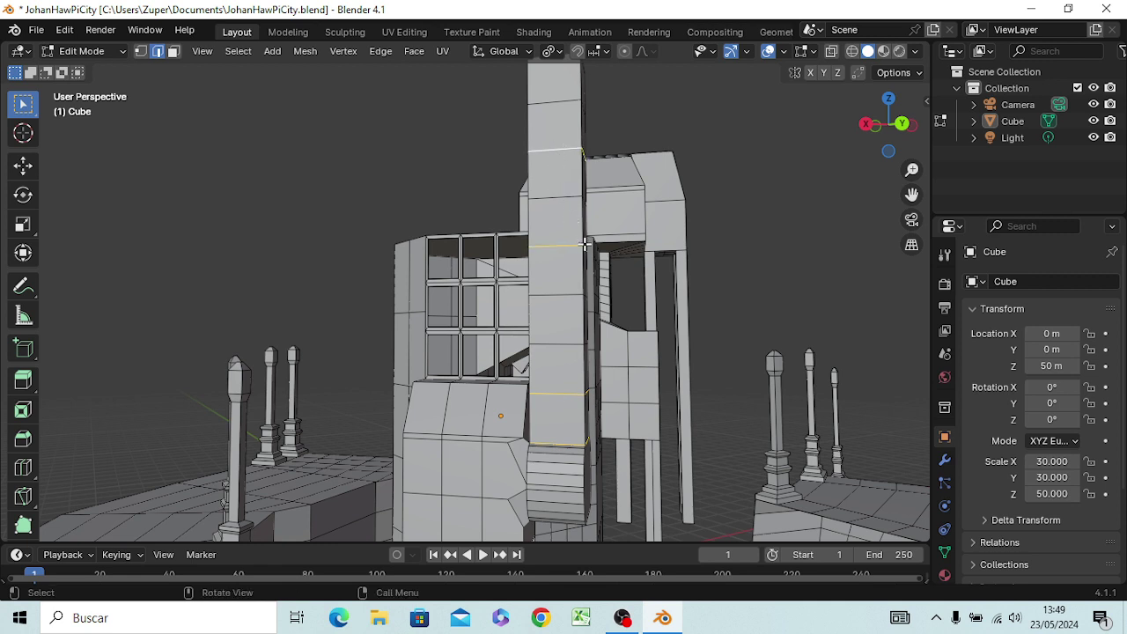
key("s")
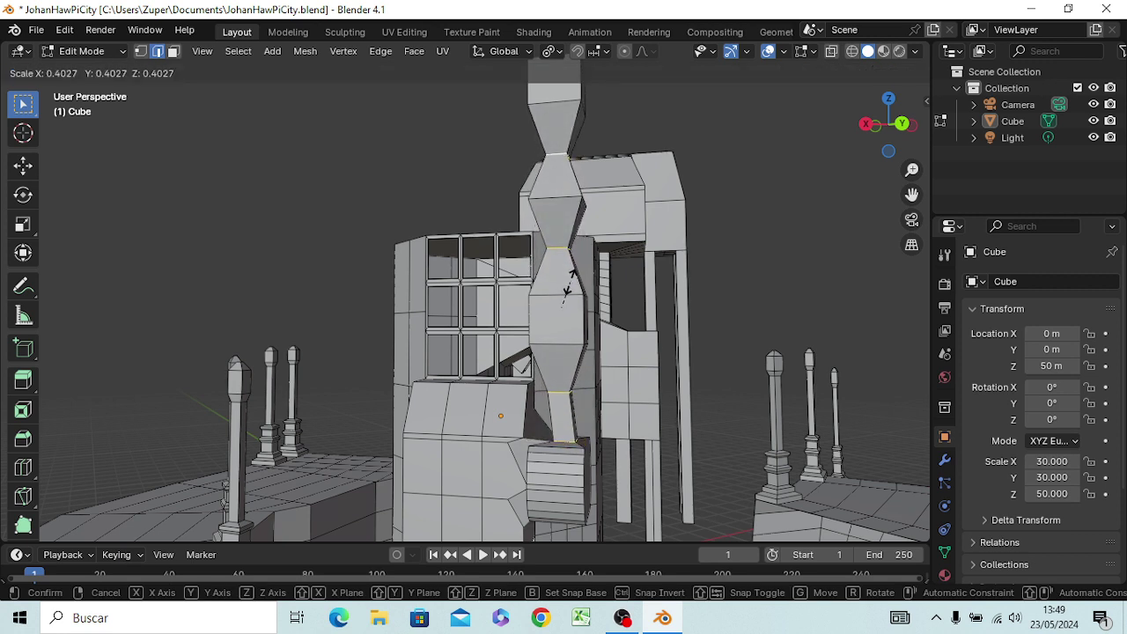
left_click(568, 280)
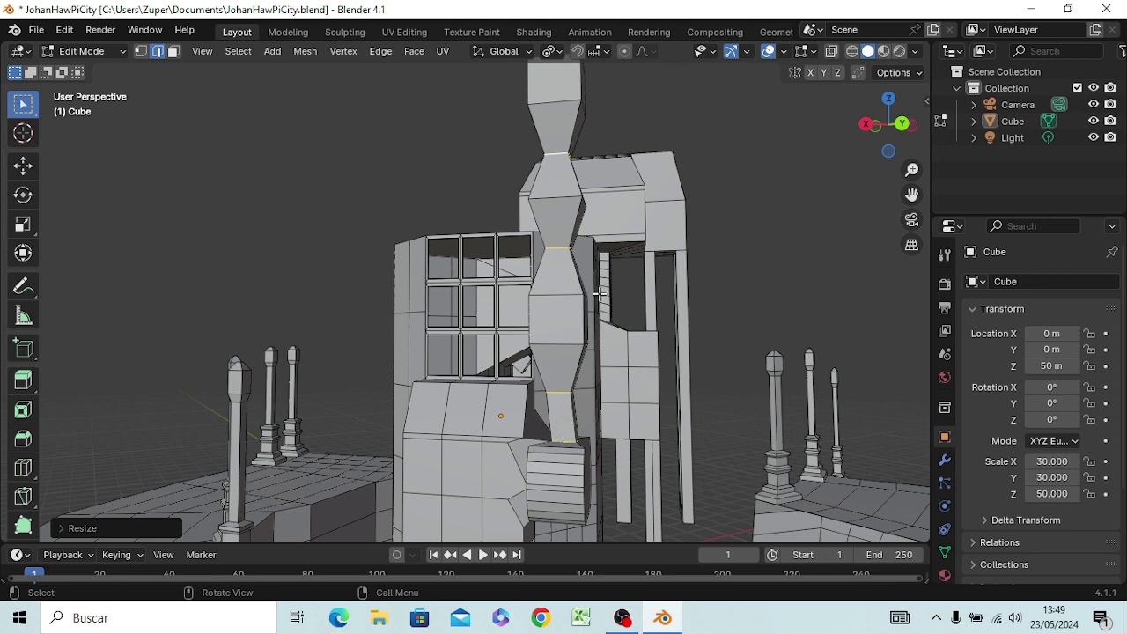
scroll(616, 299, "up", 2)
scroll(629, 302, "down", 1)
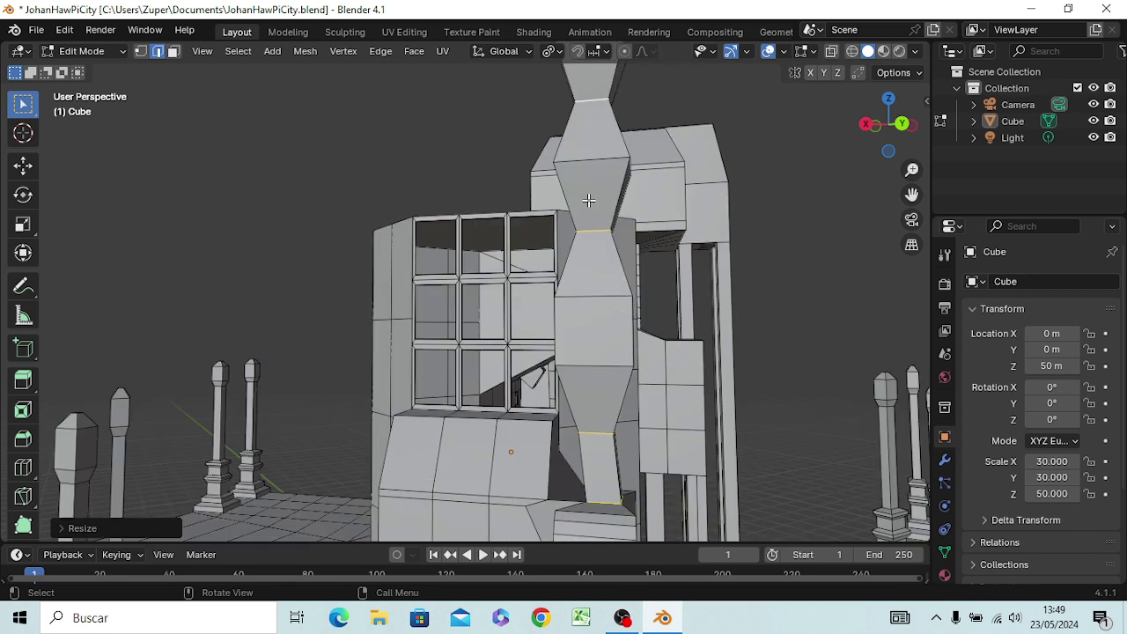
left_click(823, 157)
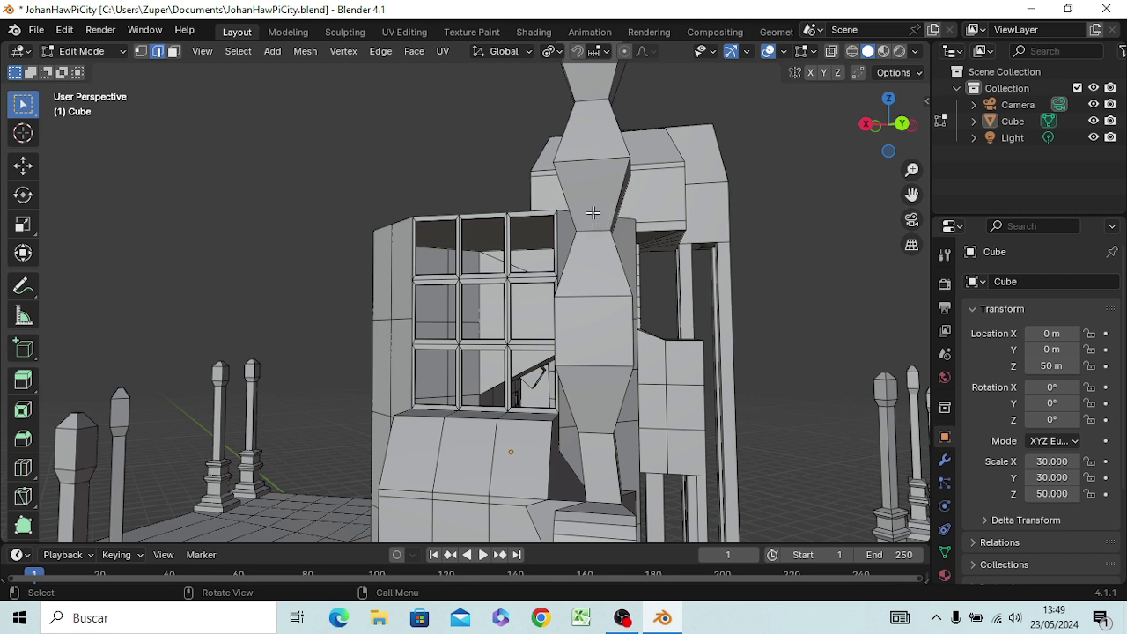
- Cut a new edge loop on the pillar and scale it out about 2.5 times
key("ctrl+r")
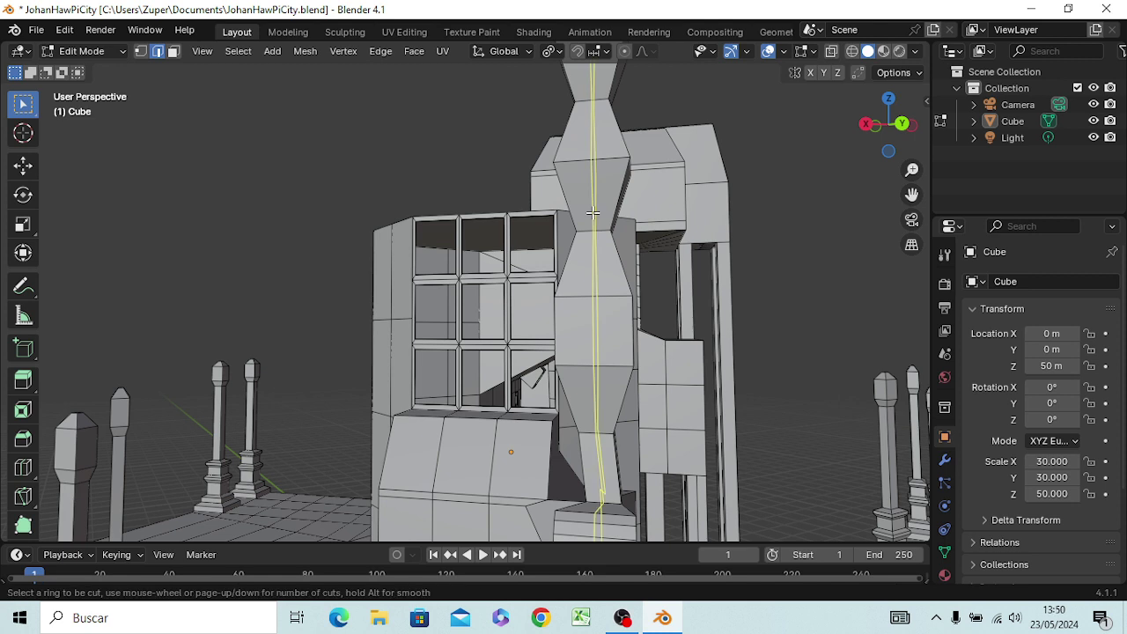
left_click(568, 203)
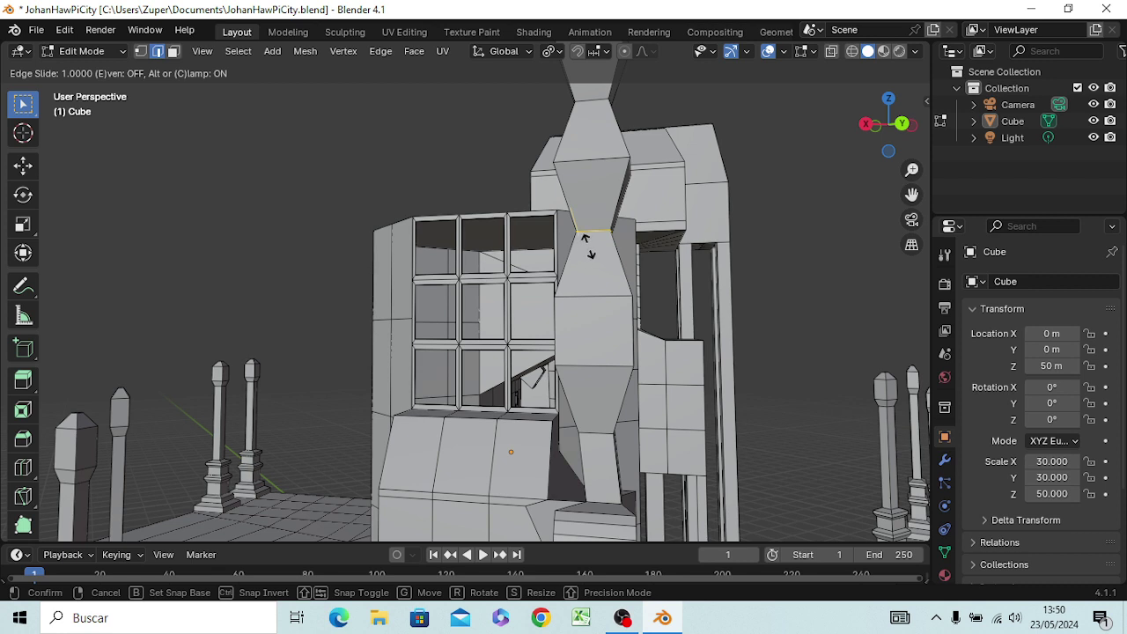
left_click(587, 238)
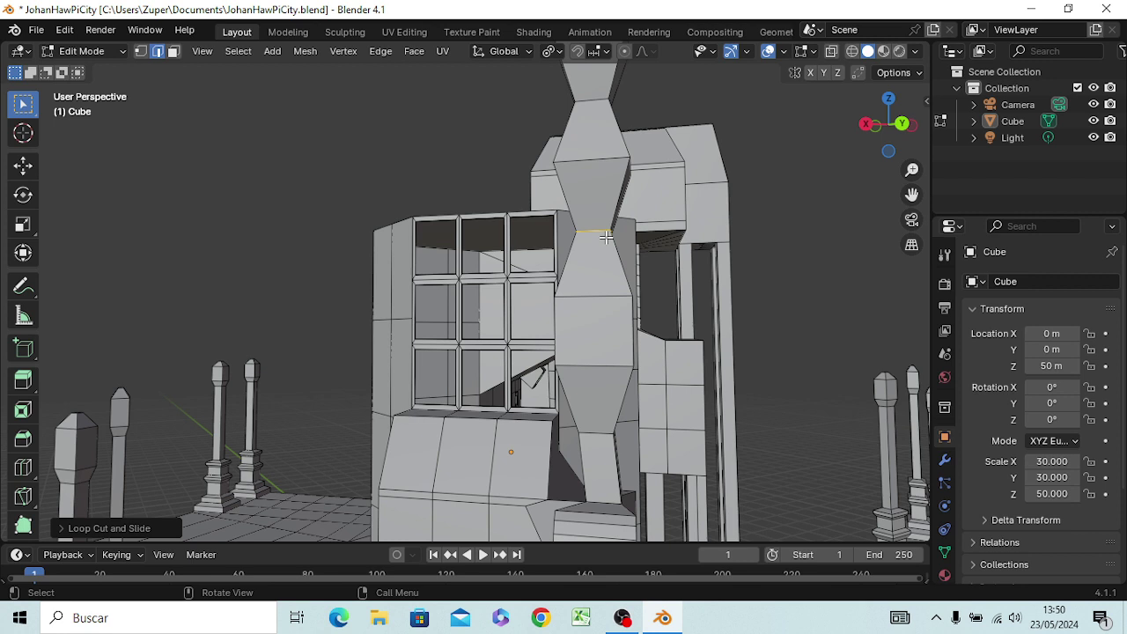
key("s")
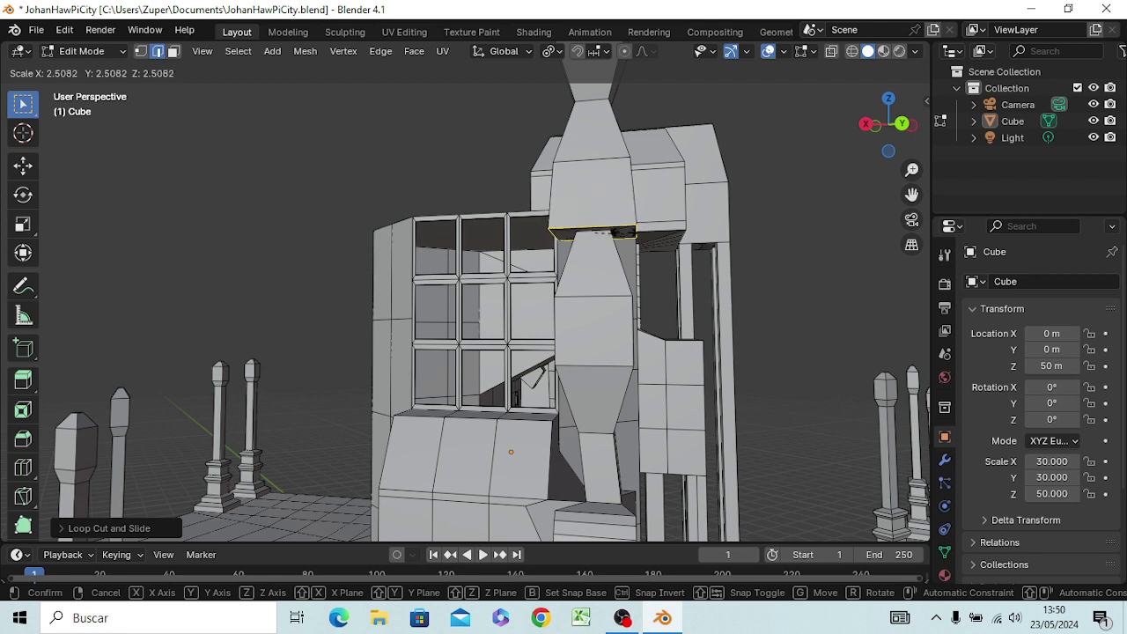
left_click(622, 229)
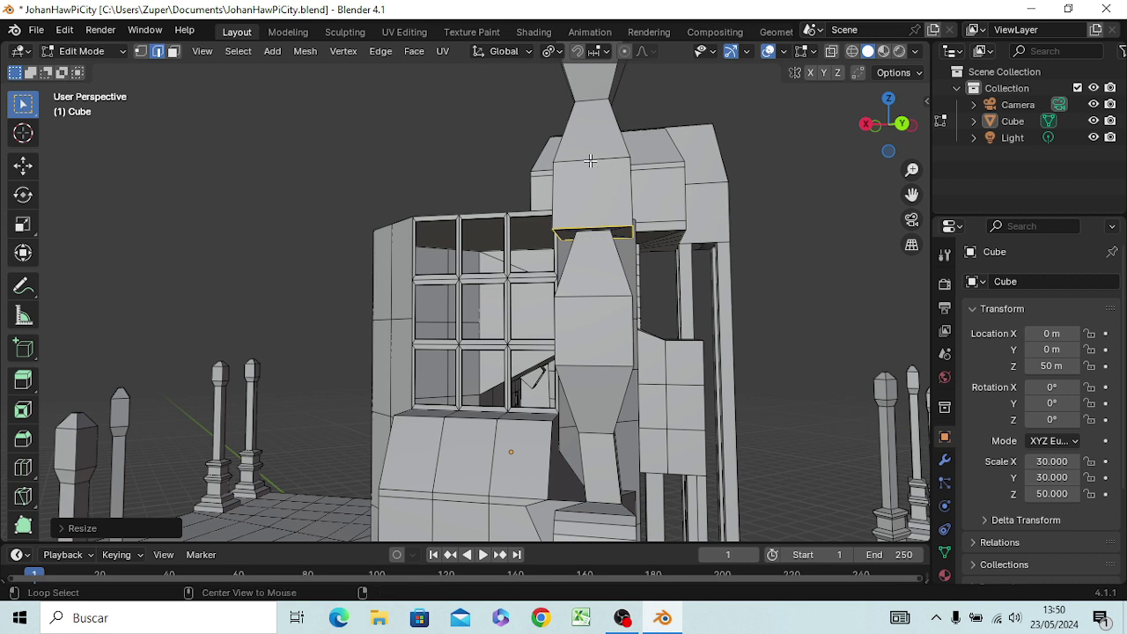
- Rescale the ring at the top of the widened section
left_click(591, 158, "alt")
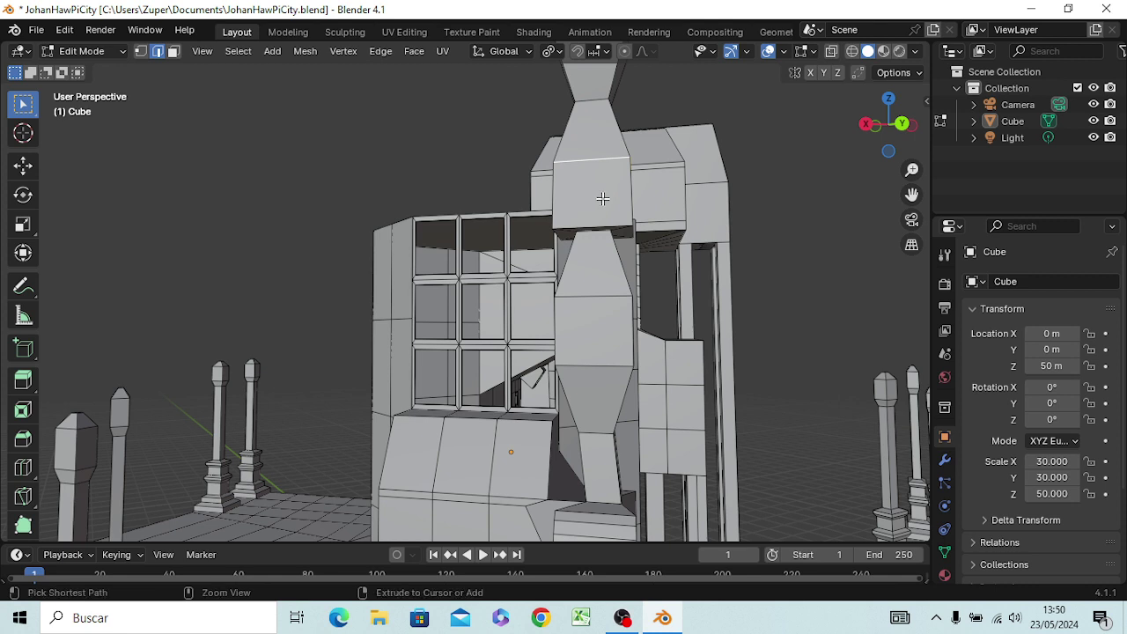
key("s")
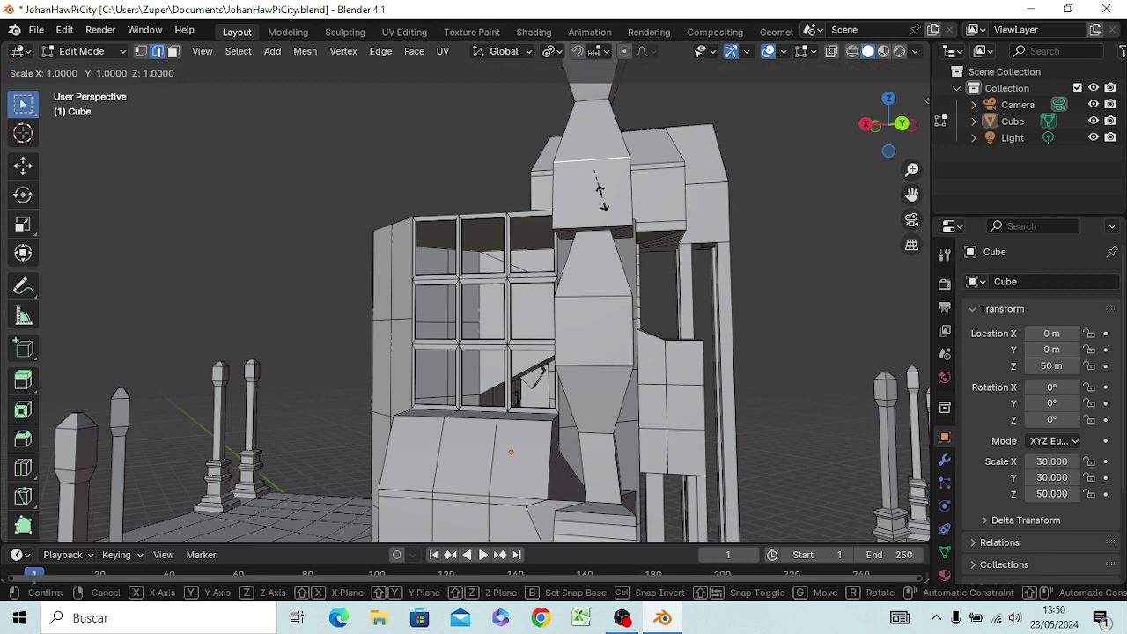
left_click(589, 217)
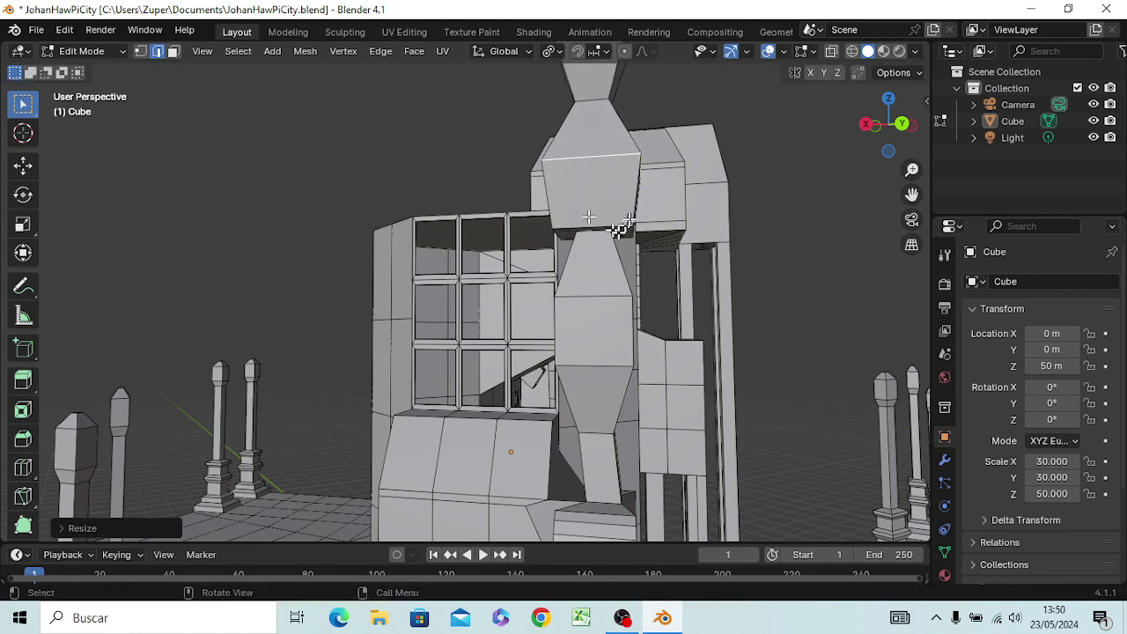
key("super")
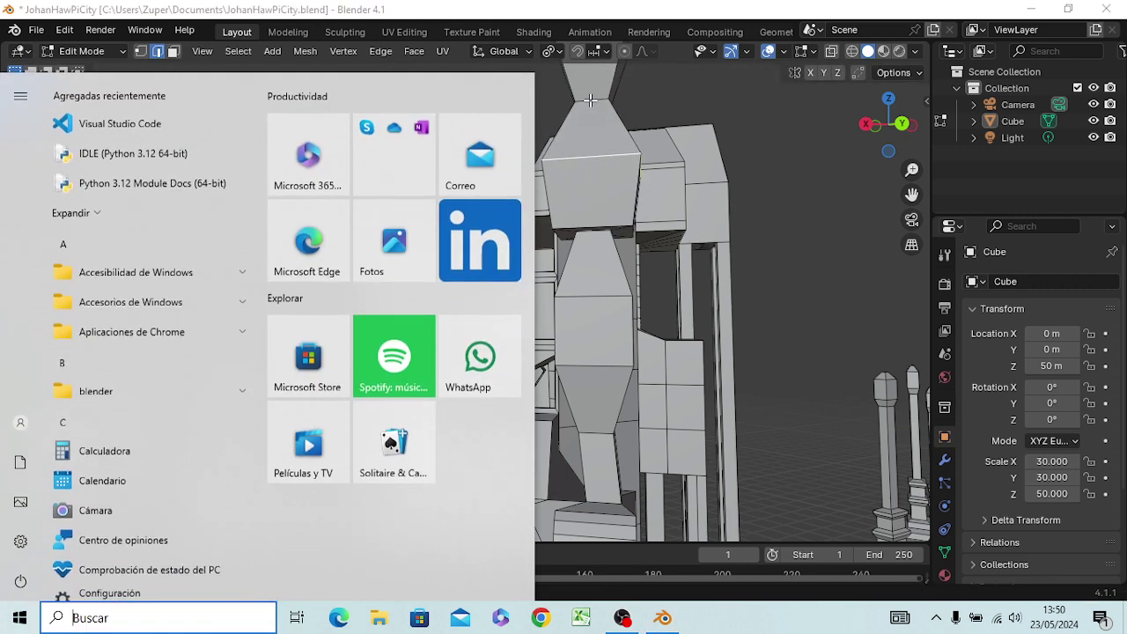
key("super")
- Pinch the ring near the top almost to a point and shrink the neck ring to about 0.2
left_click(590, 101)
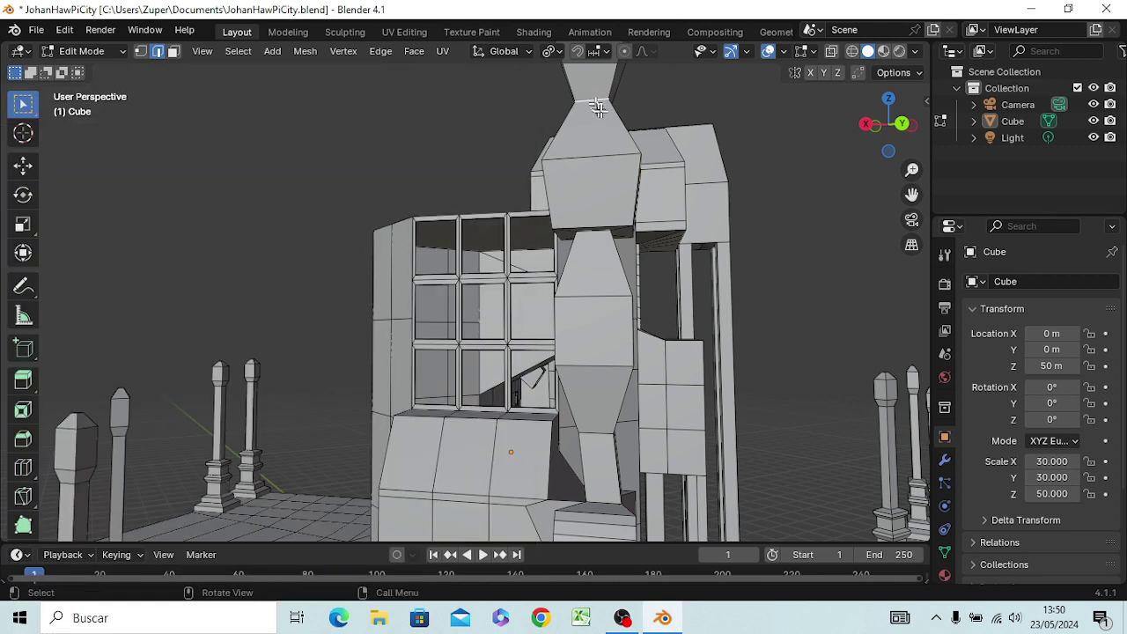
key("s")
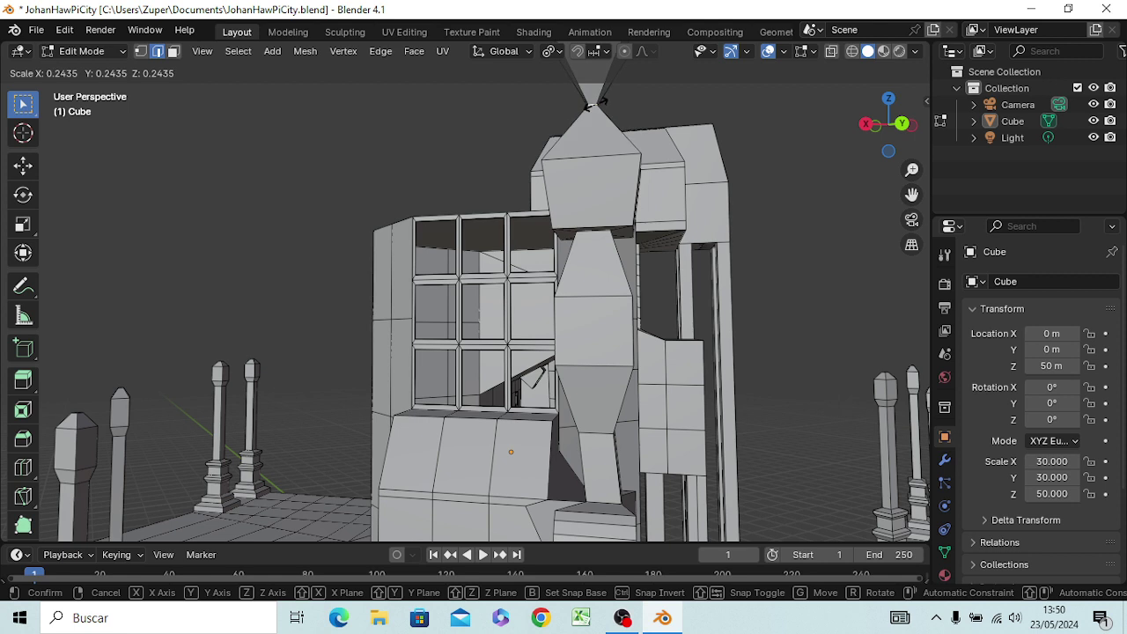
left_click(590, 104)
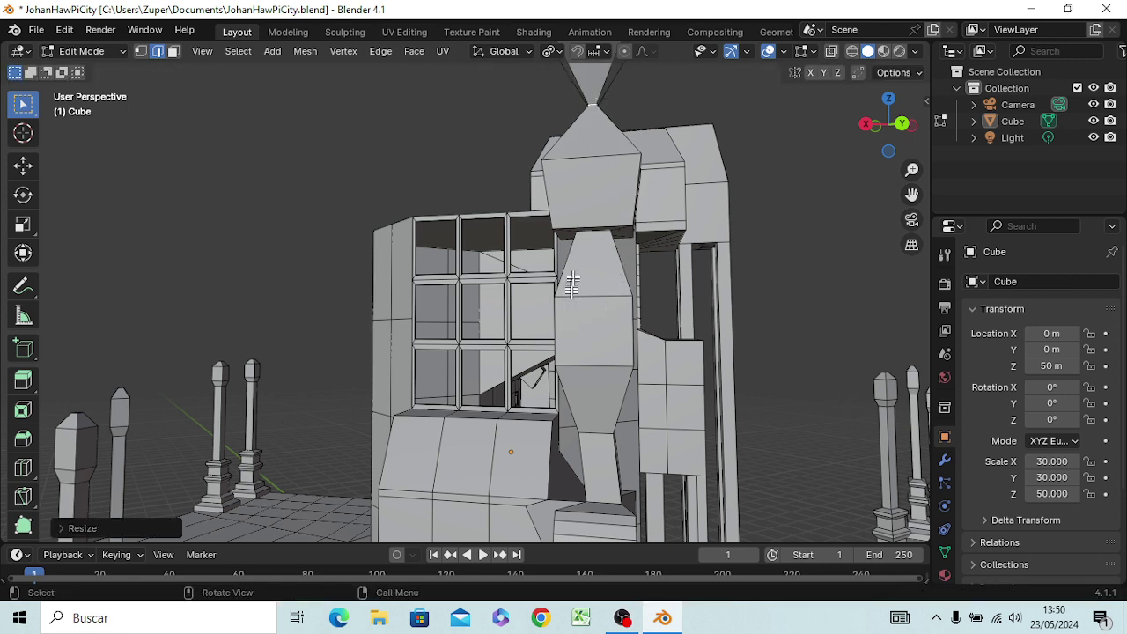
left_click(592, 231, "alt")
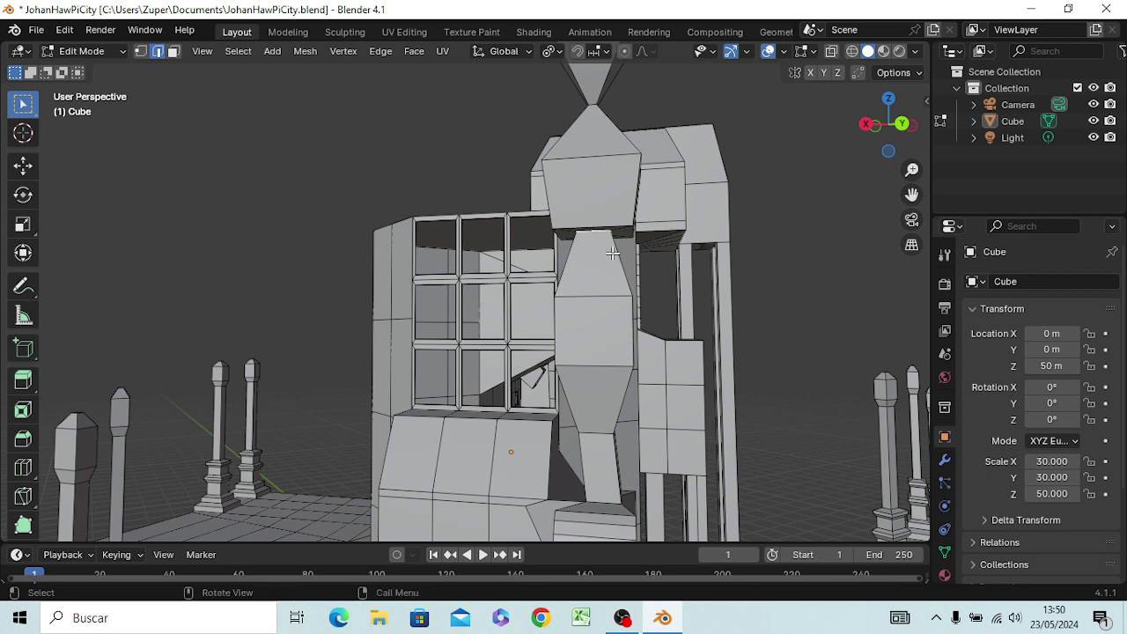
key("s")
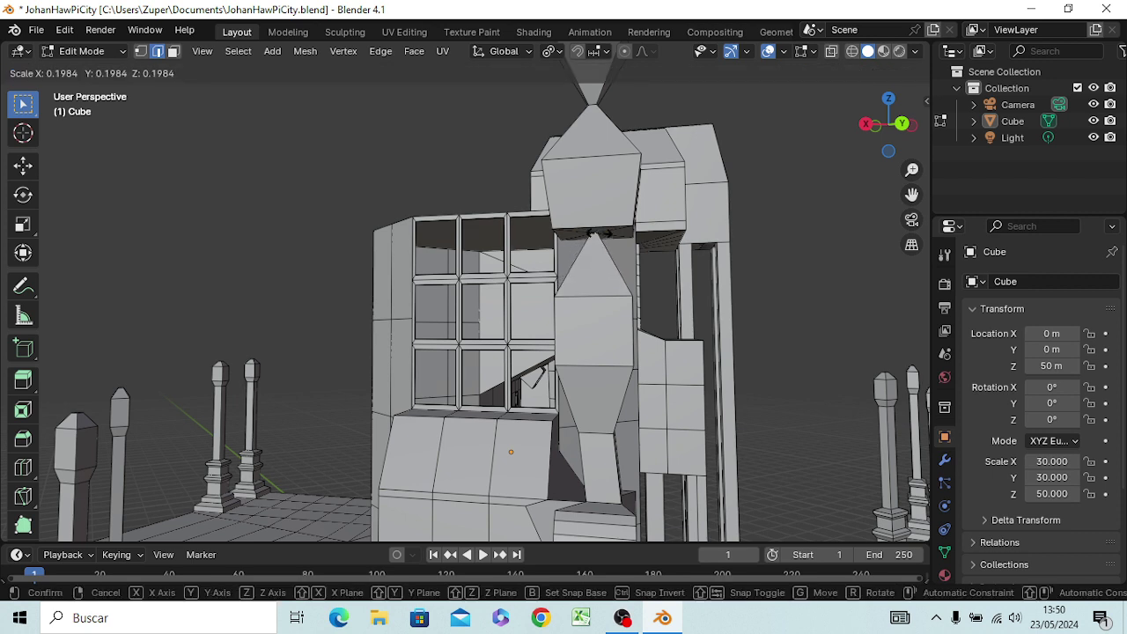
left_click(599, 243)
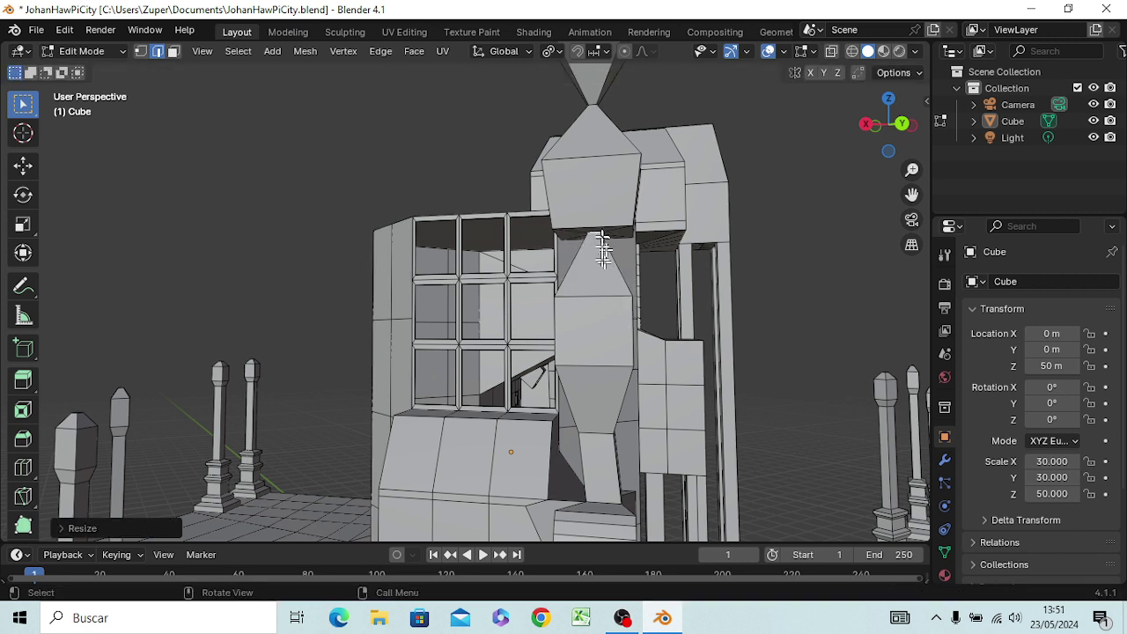
mouse_move(637, 337)
middle_mouse_down()
mouse_move(640, 312)
mouse_move(618, 310)
middle_mouse_up()
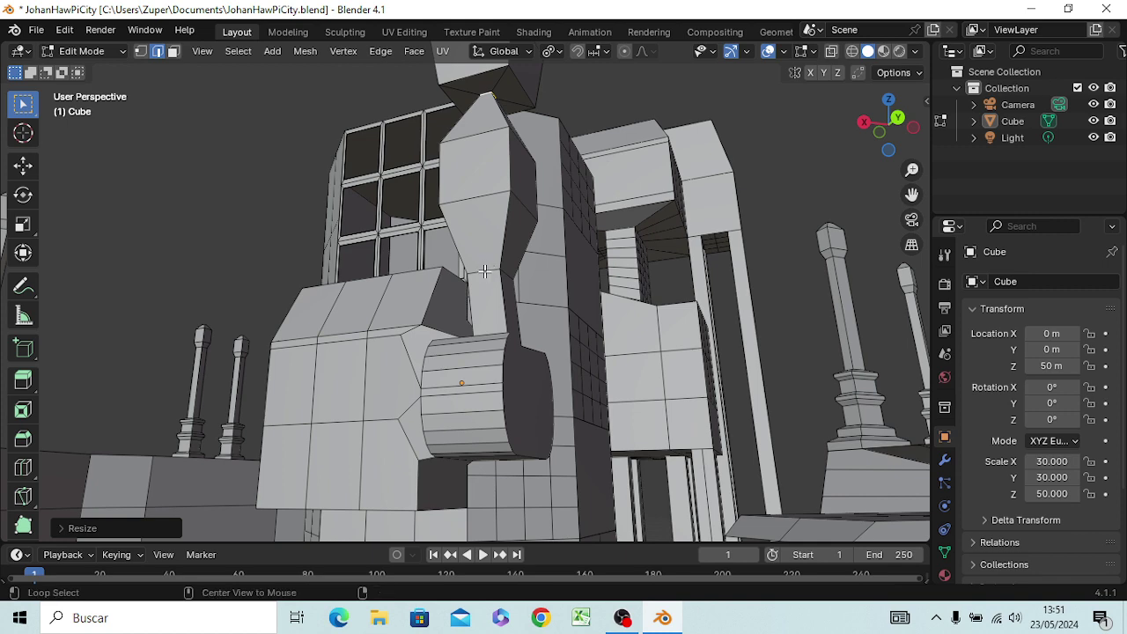
- Move the selected edge of the narrow column along the global X axis
left_click(485, 272)
mouse_move(524, 289)
middle_mouse_down()
mouse_move(594, 322)
mouse_move(623, 360)
middle_mouse_up()
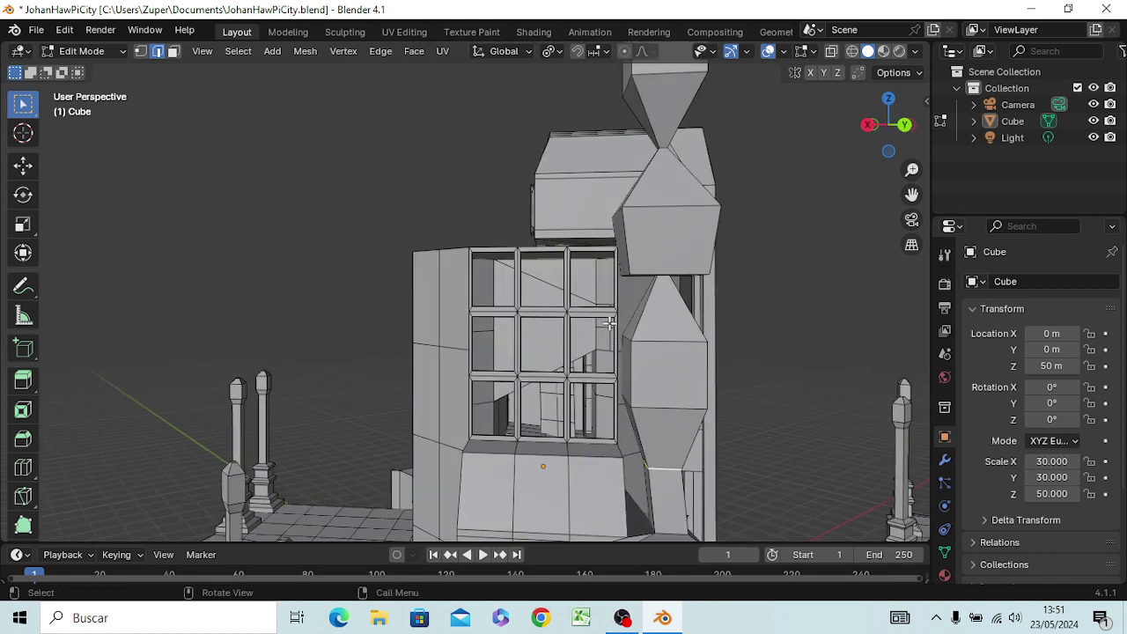
key("g")
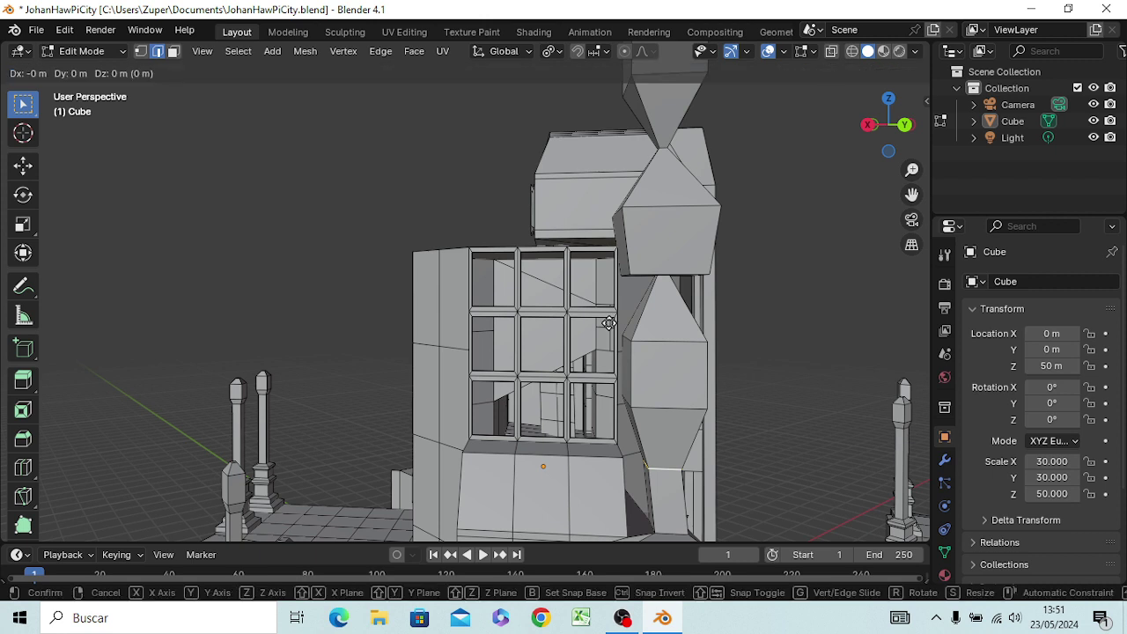
key("x")
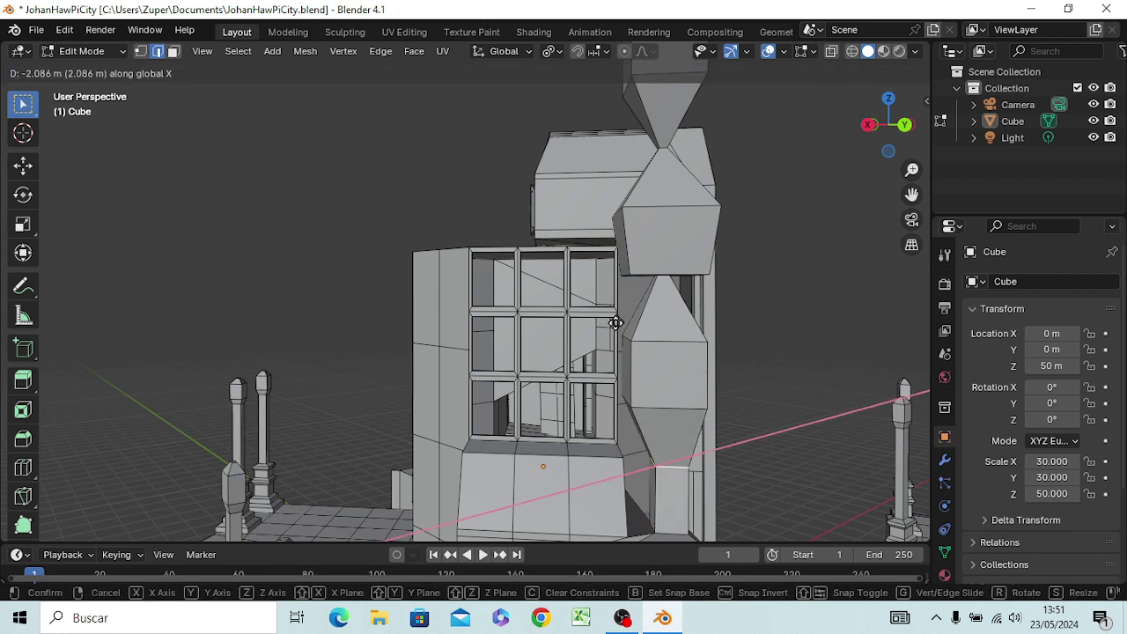
left_click(616, 323)
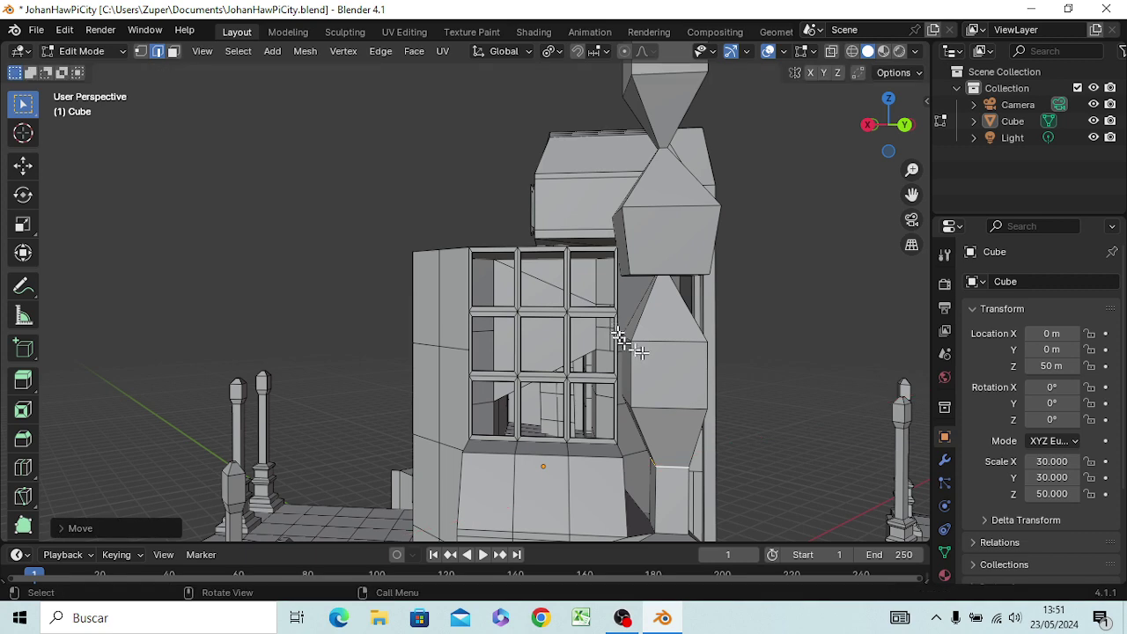
middle_click_drag(734, 390, 732, 377)
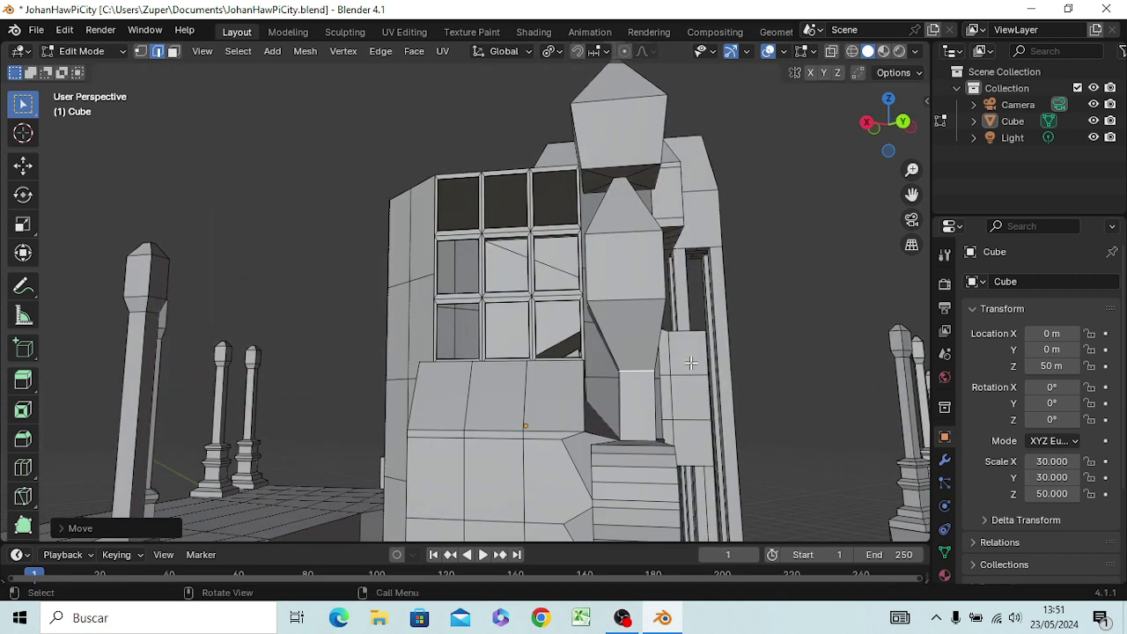
- In back orthographic view, move the edge ring about 7 m higher
key("KP_1")
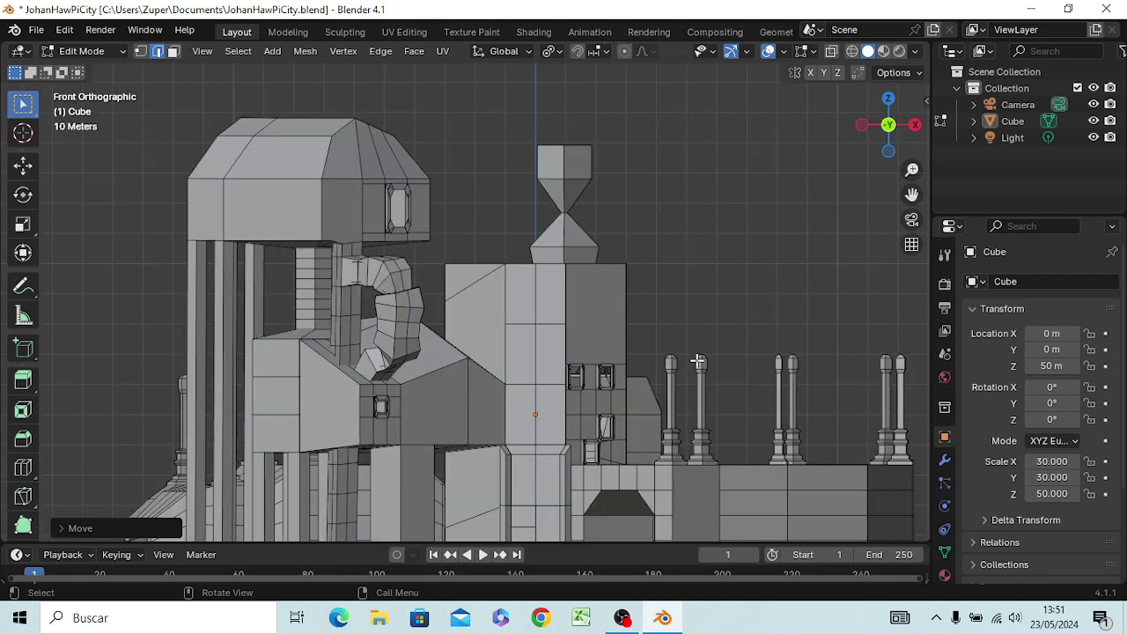
key("alt")
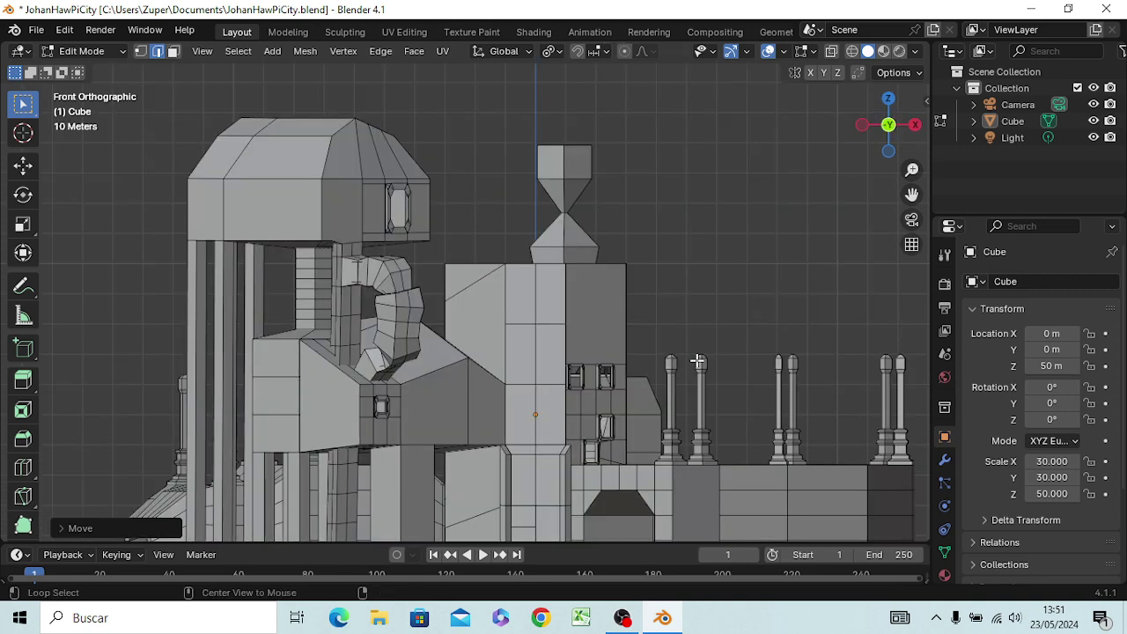
key("ctrl+KP_1")
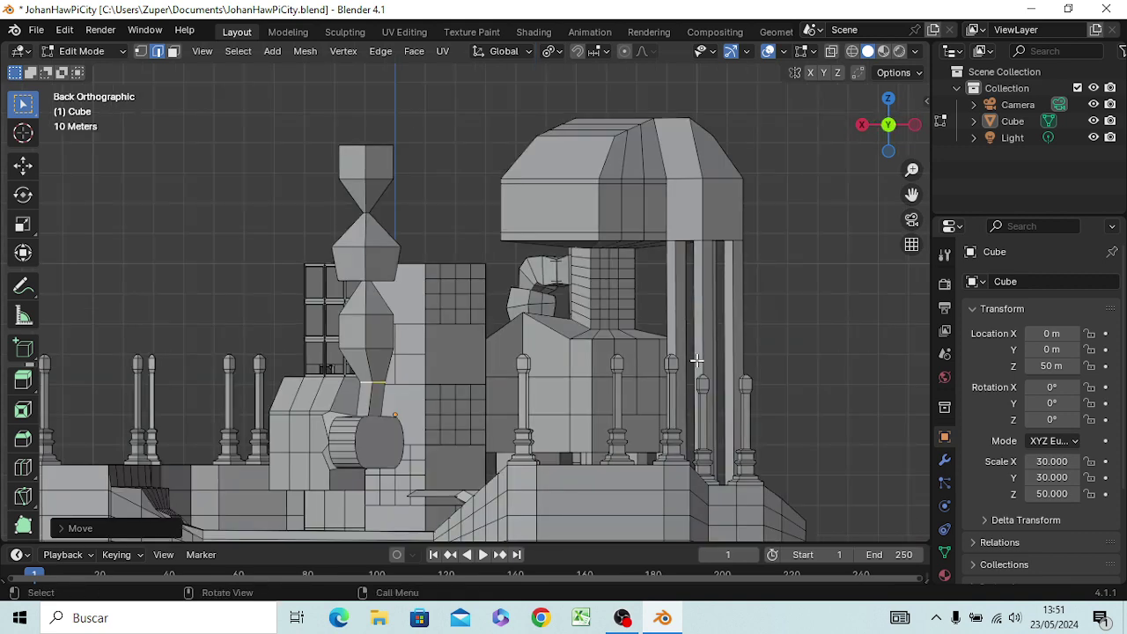
key("g")
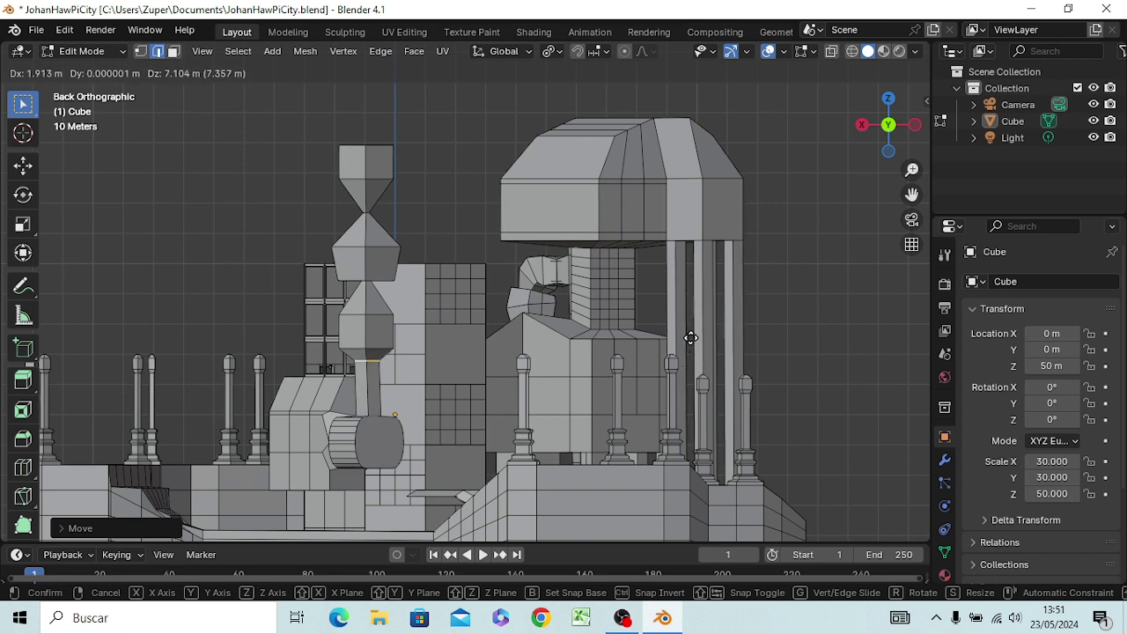
left_click(691, 323)
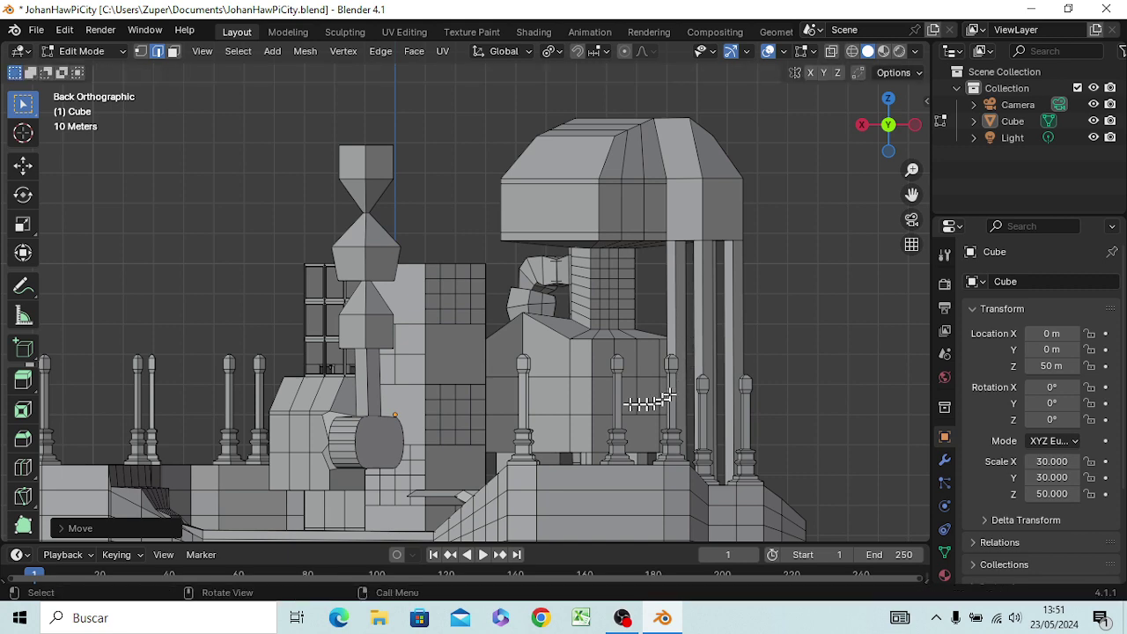
mouse_move(579, 410)
middle_mouse_down()
mouse_move(595, 444)
mouse_move(597, 408)
middle_mouse_up()
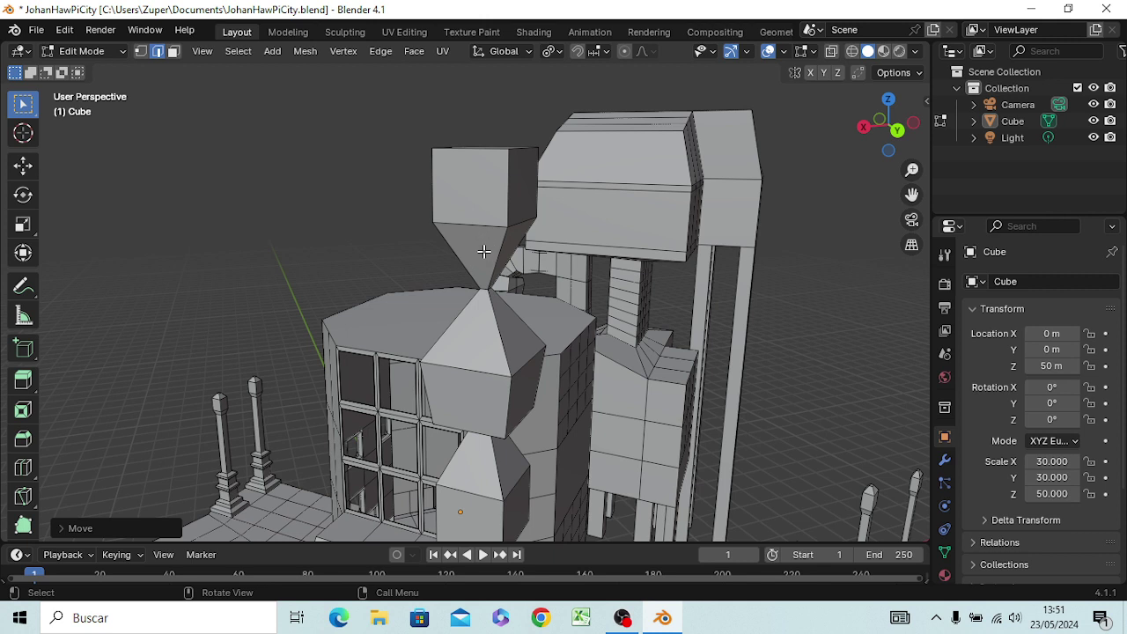
- Cut a new edge loop on the funnel and slide it up to the top
left_click(483, 261)
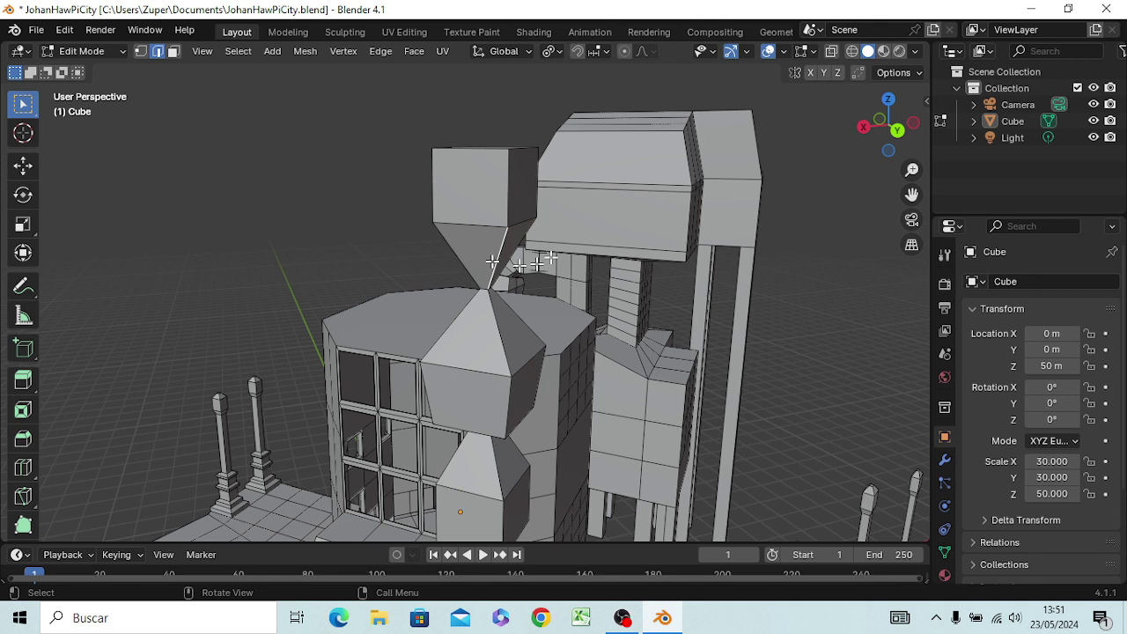
left_click(402, 202)
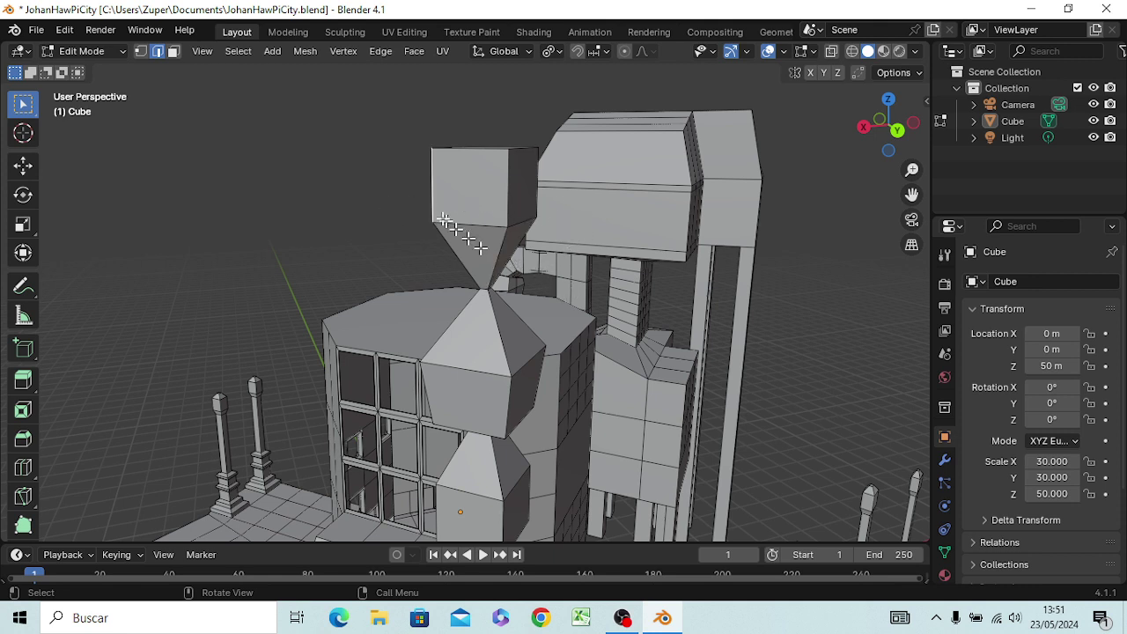
left_click(216, 182)
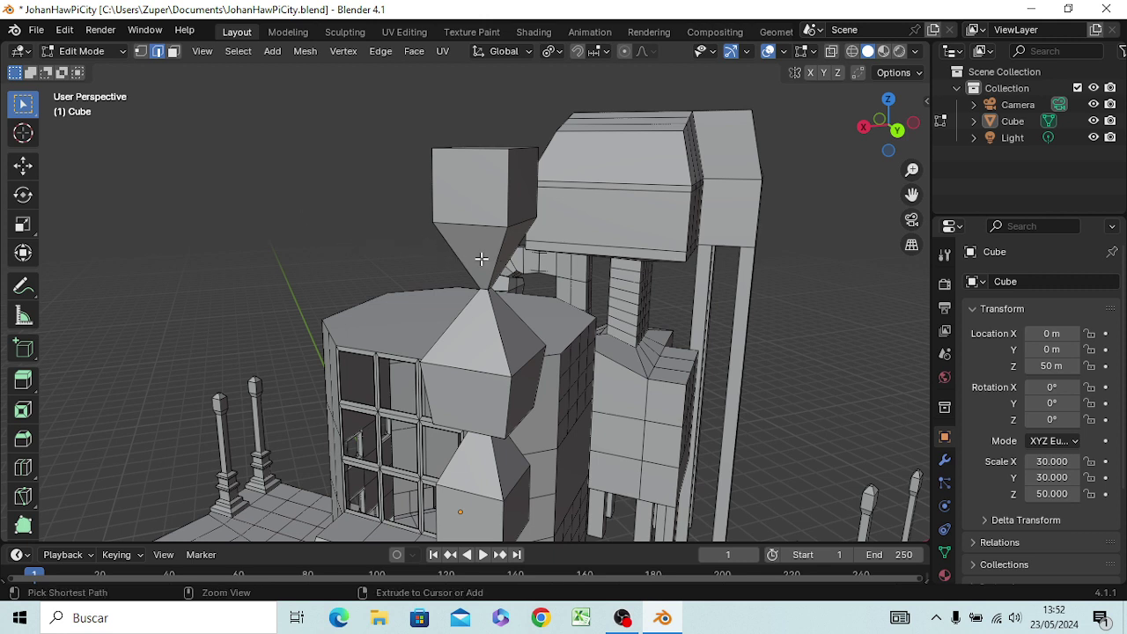
key("ctrl+r")
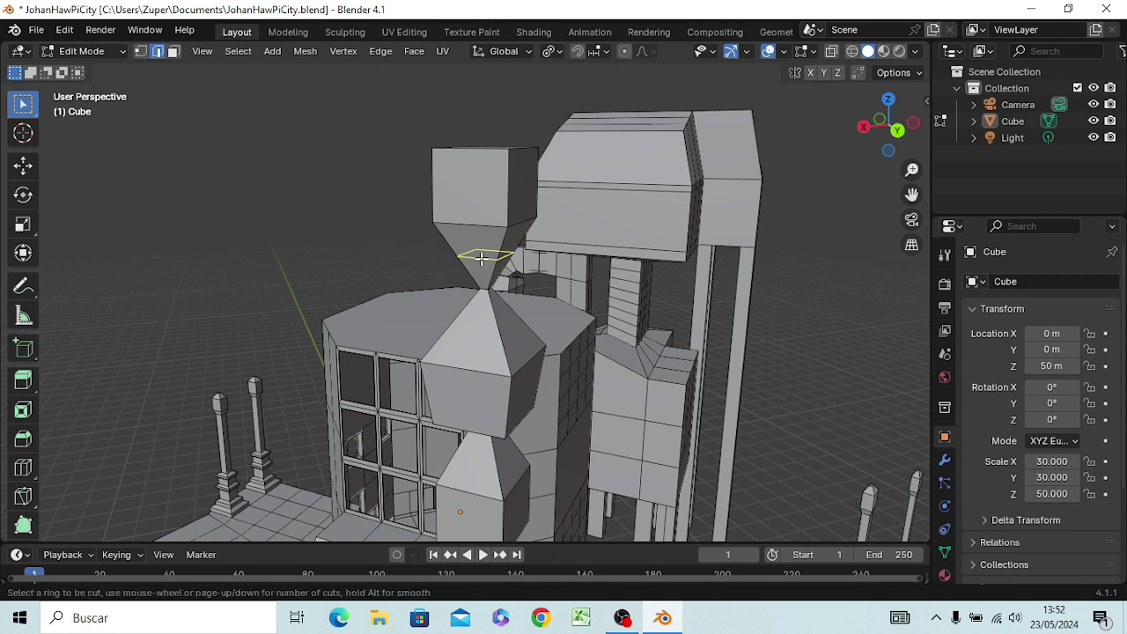
left_click(480, 257)
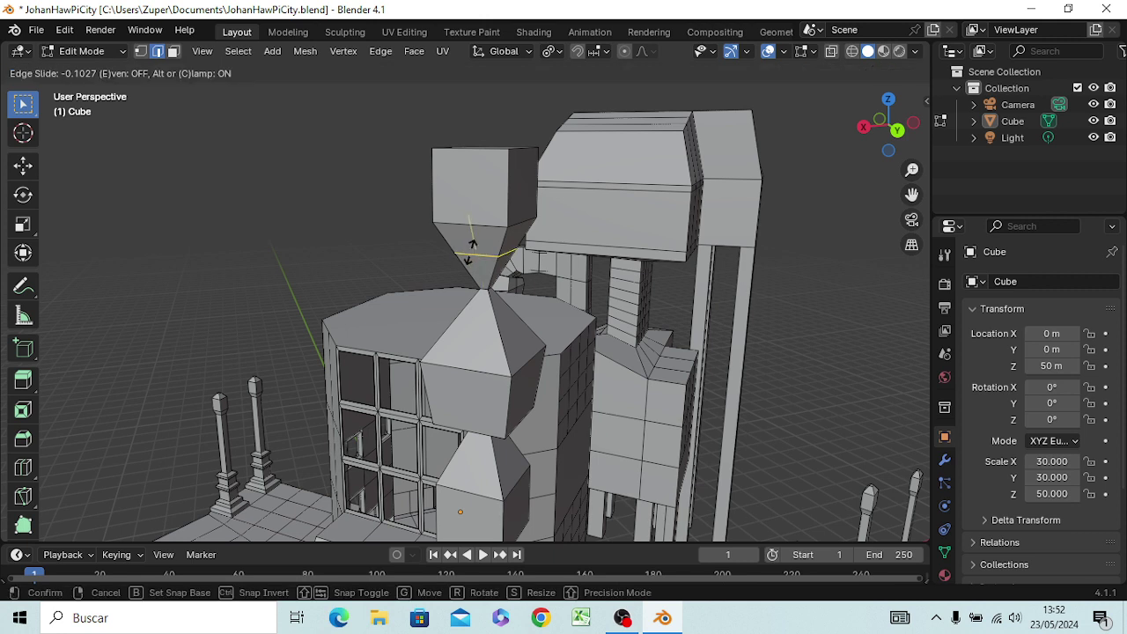
left_click(487, 207)
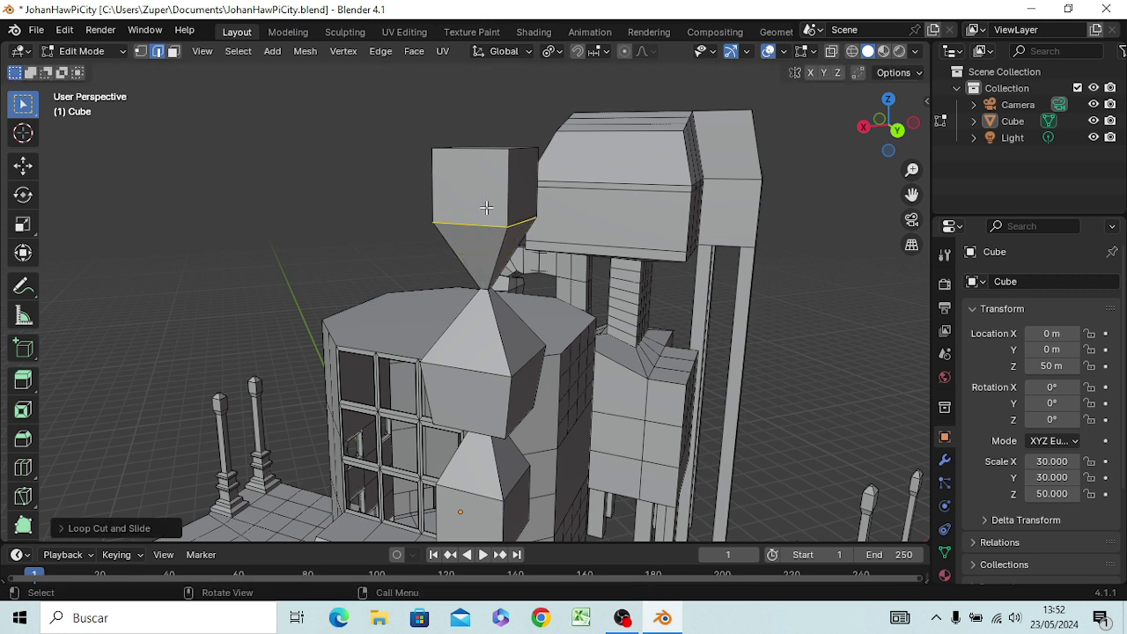
- Scale the new loop outward about 1.5 to form the flat brim
key("s")
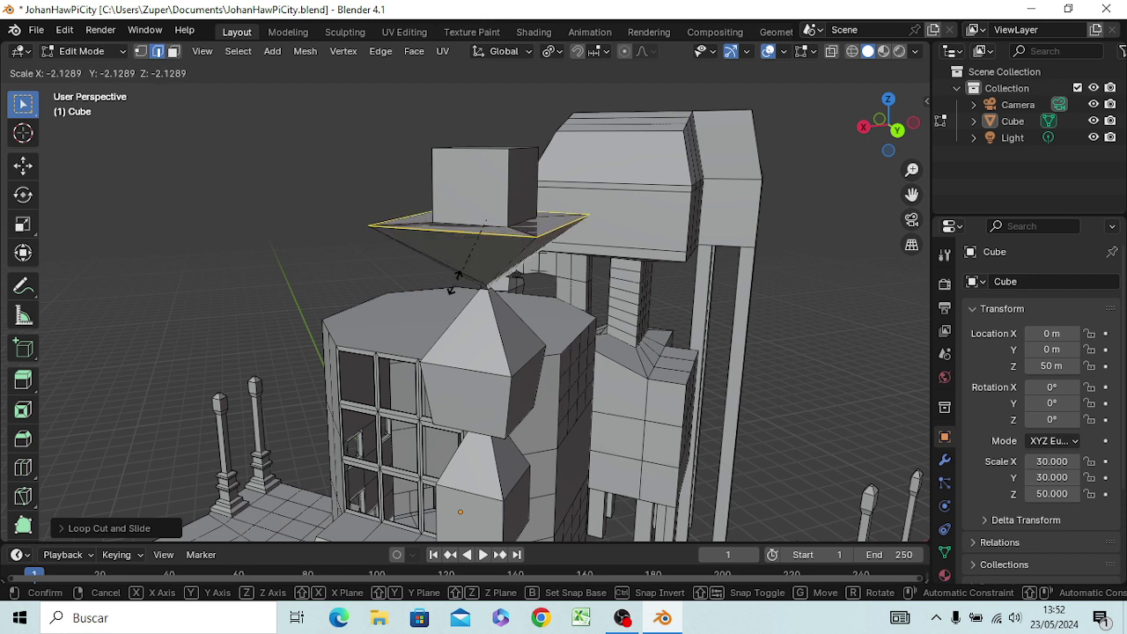
left_click(494, 236)
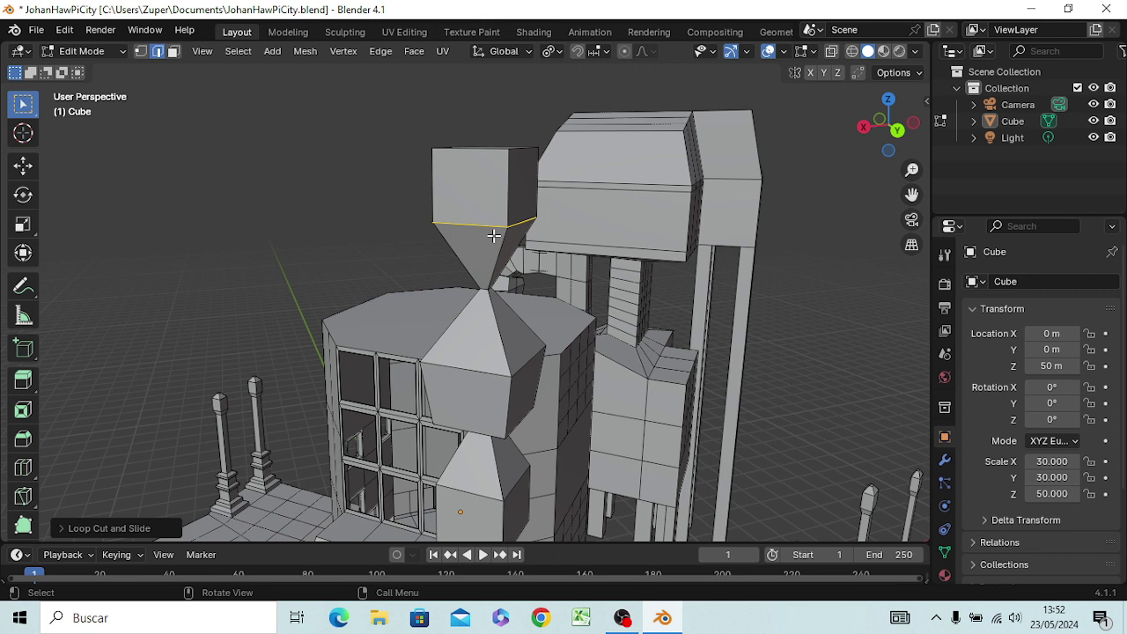
key("s")
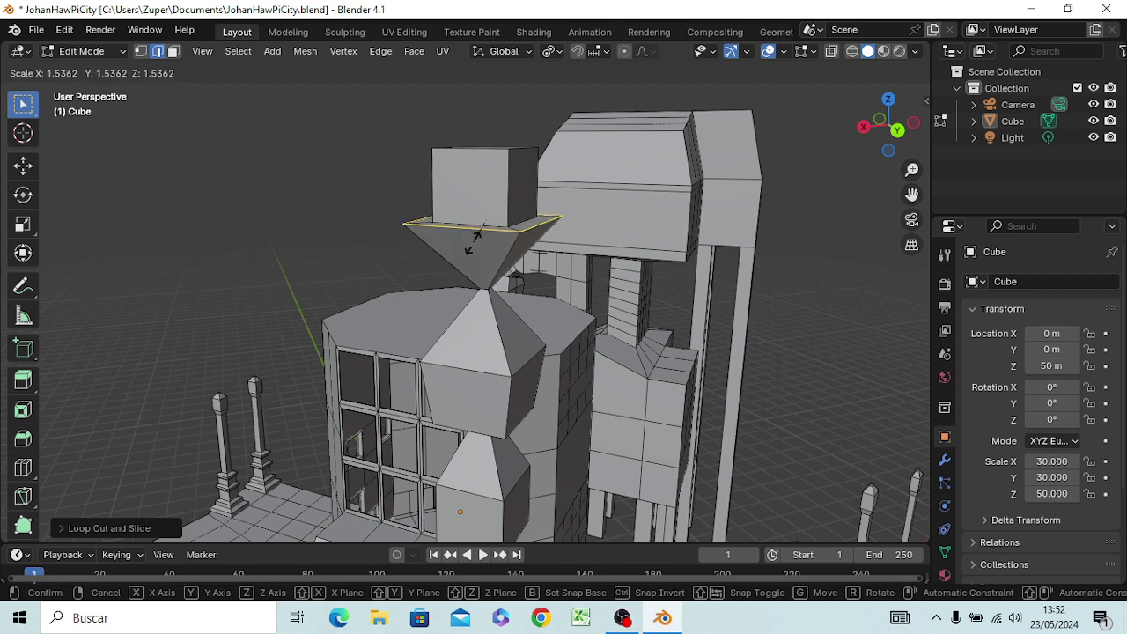
left_click(476, 244)
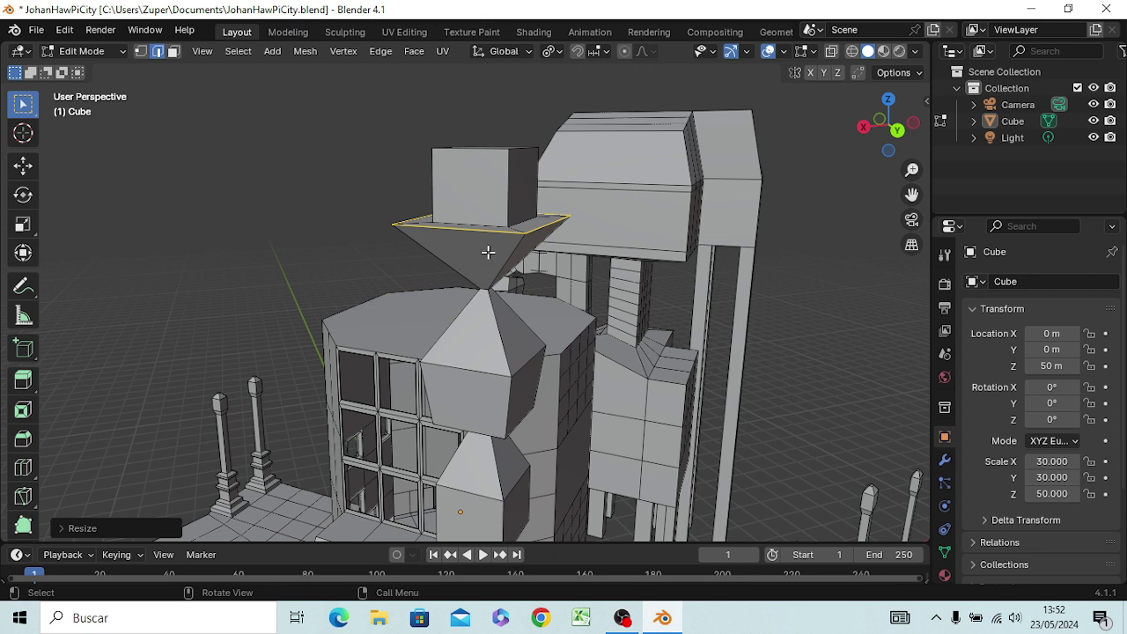
- Cut a loop on the funnel, then cancel its scaling and clear the selection
key("c")
key("Escape")
key("ctrl+r")
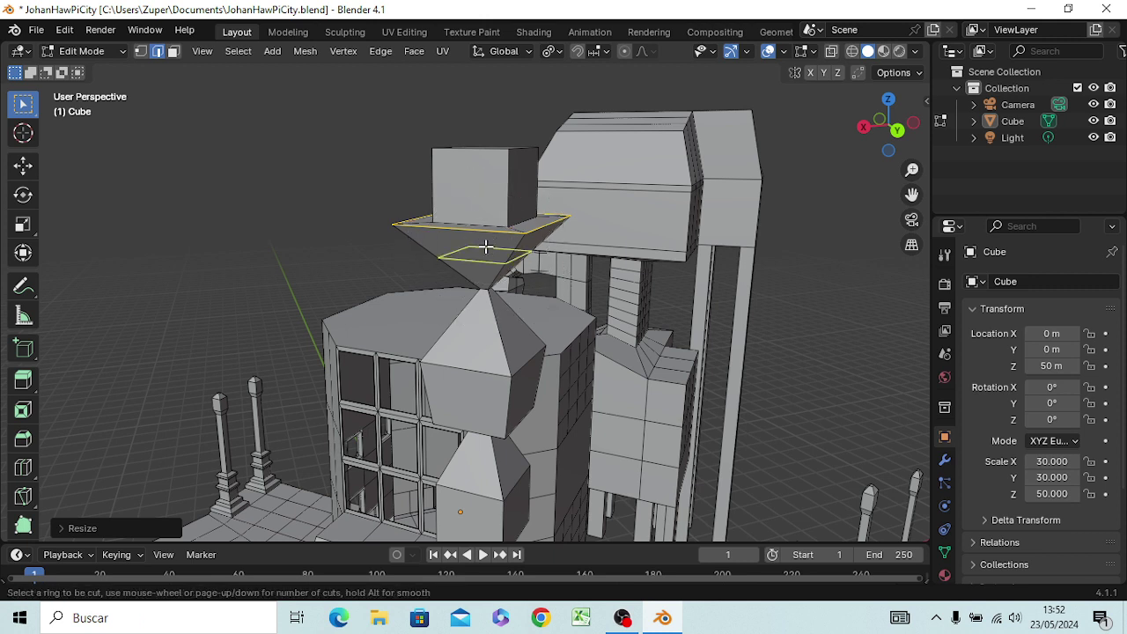
left_click(501, 259)
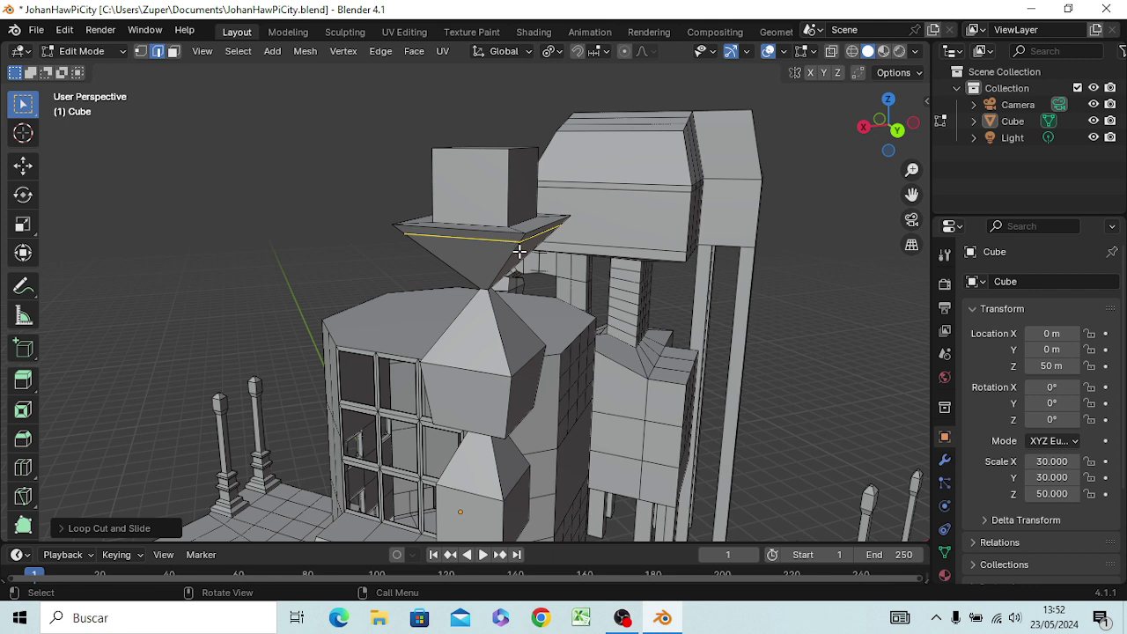
key("s")
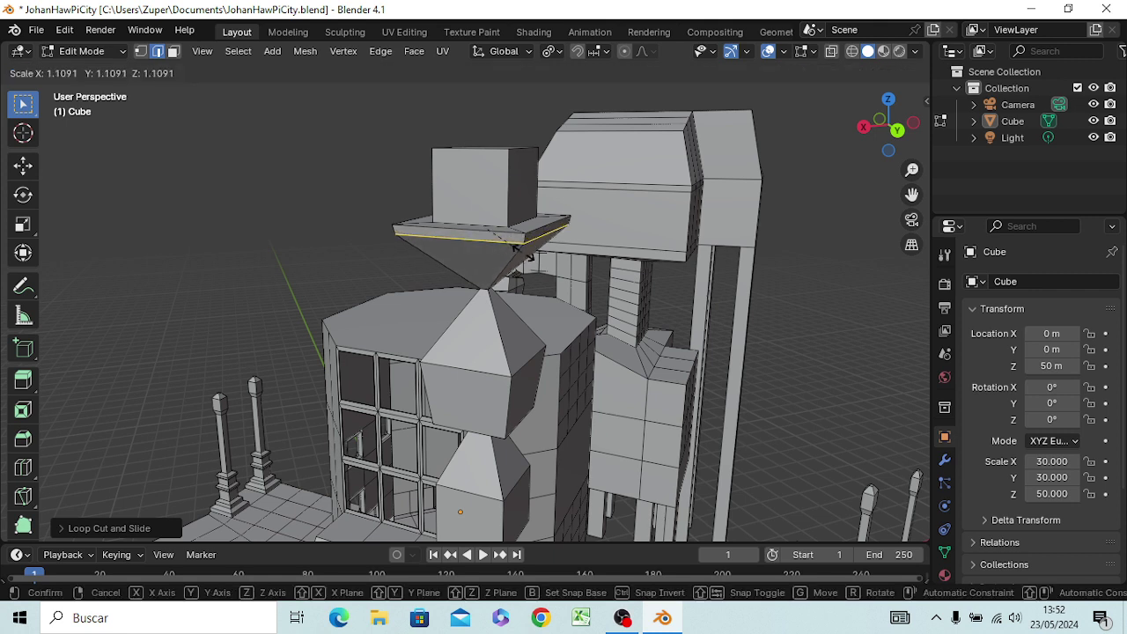
right_click(514, 246)
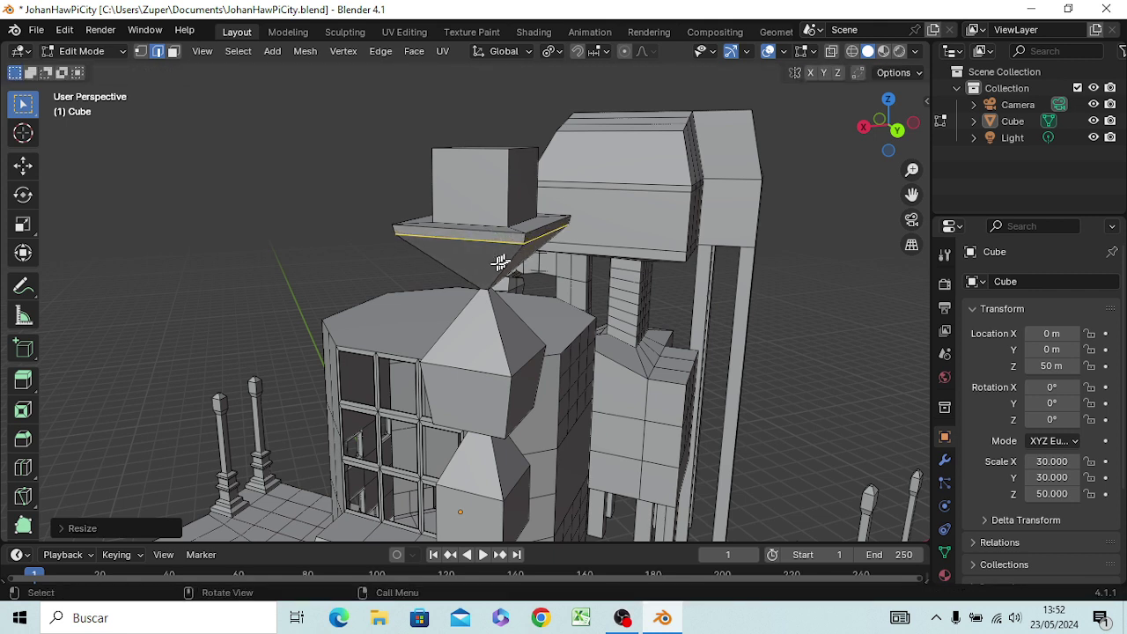
left_click(492, 261)
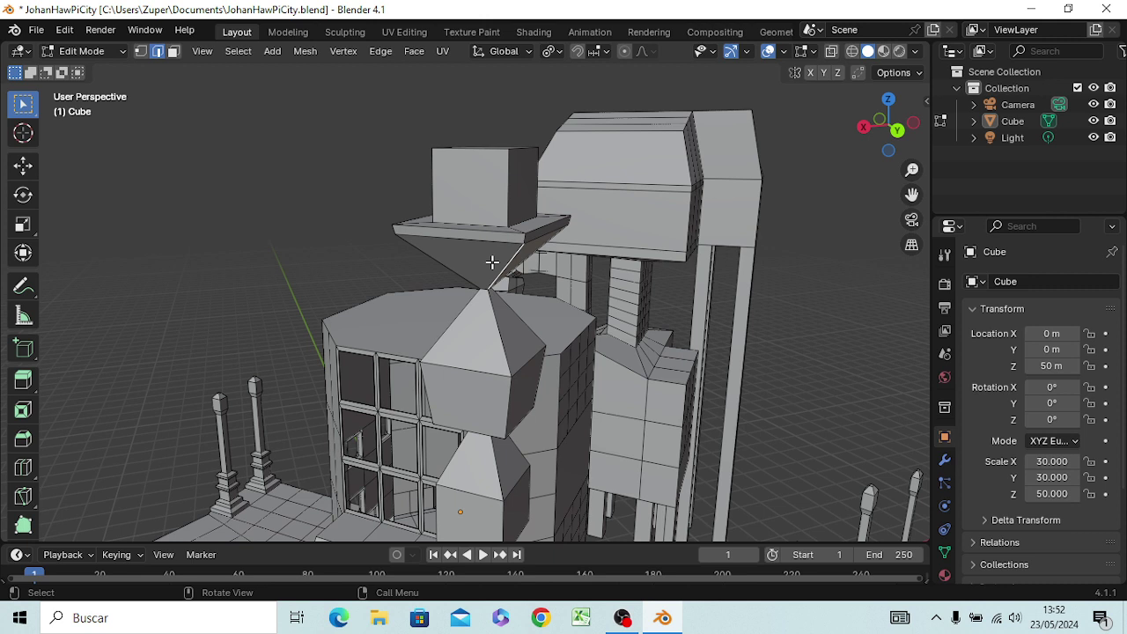
left_click(240, 241)
- Cut a loop just under the brim and shrink it to about -0.12
key("ctrl+r")
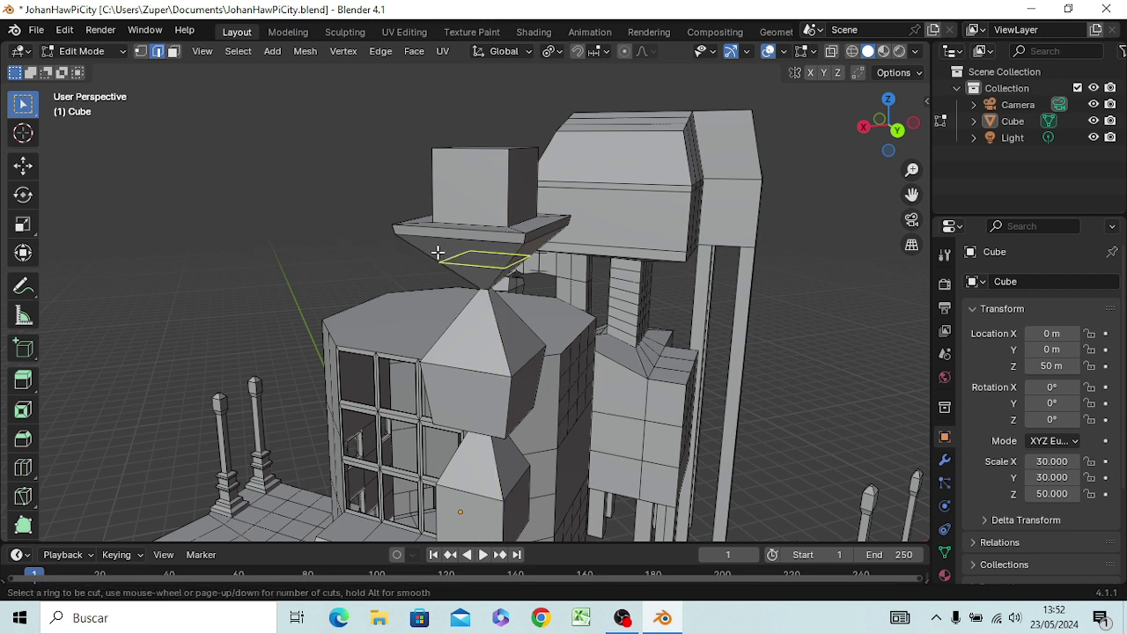
left_click(430, 251)
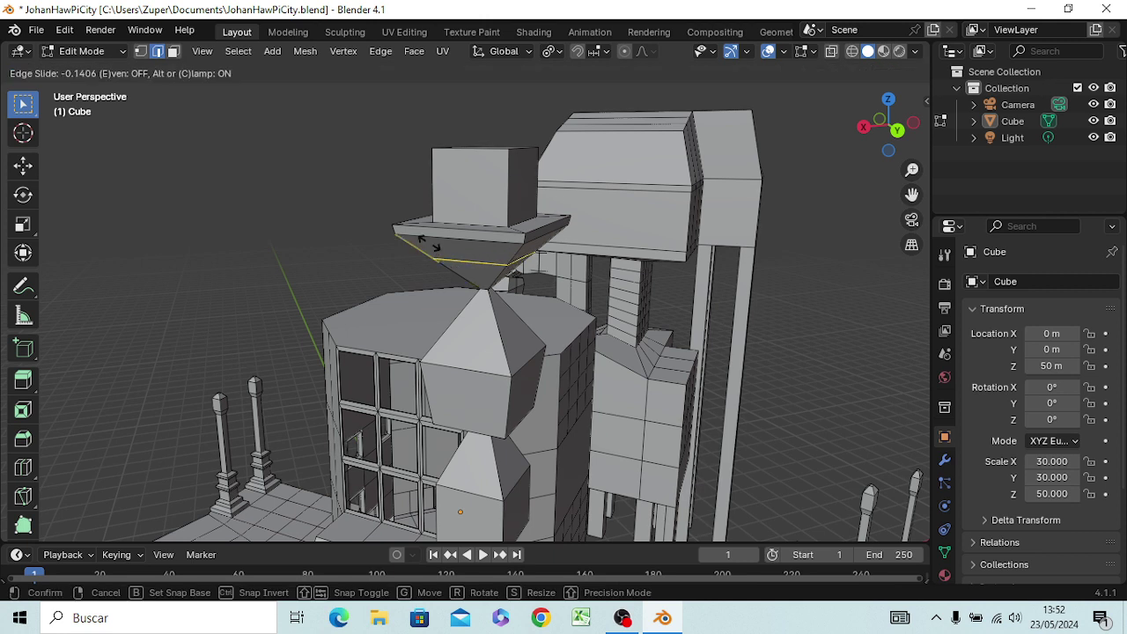
left_click(405, 184)
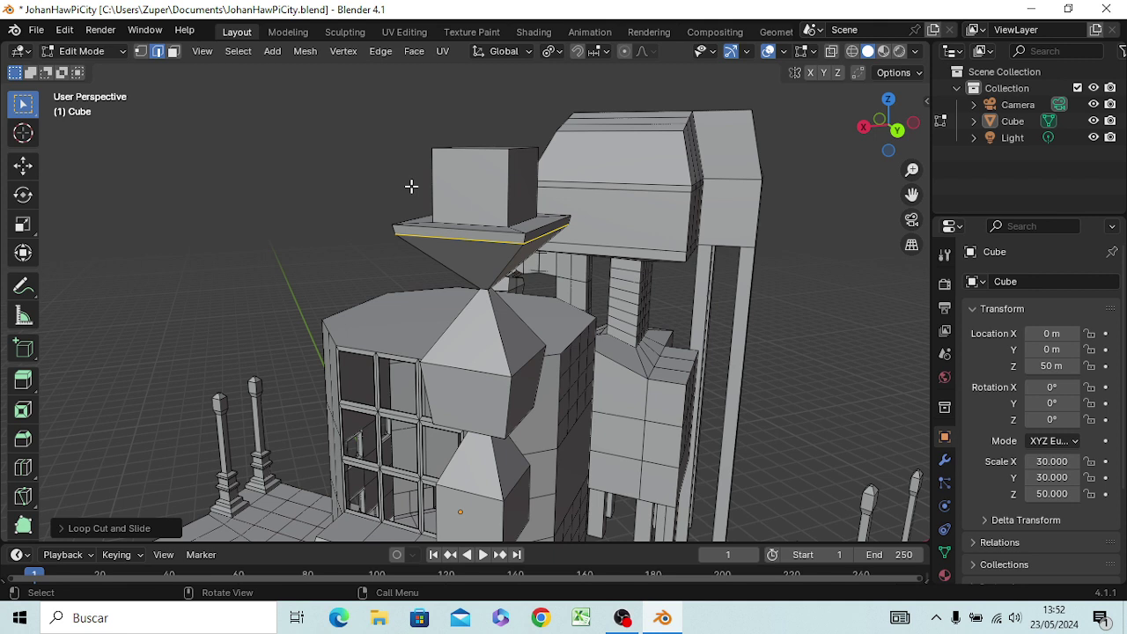
key("s")
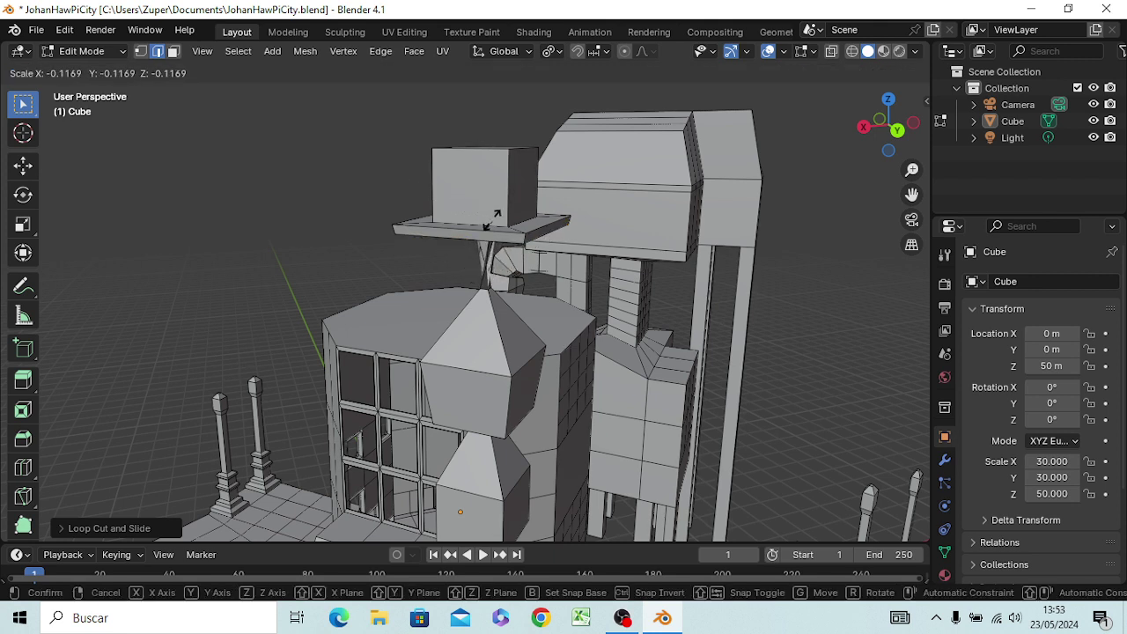
left_click(481, 211)
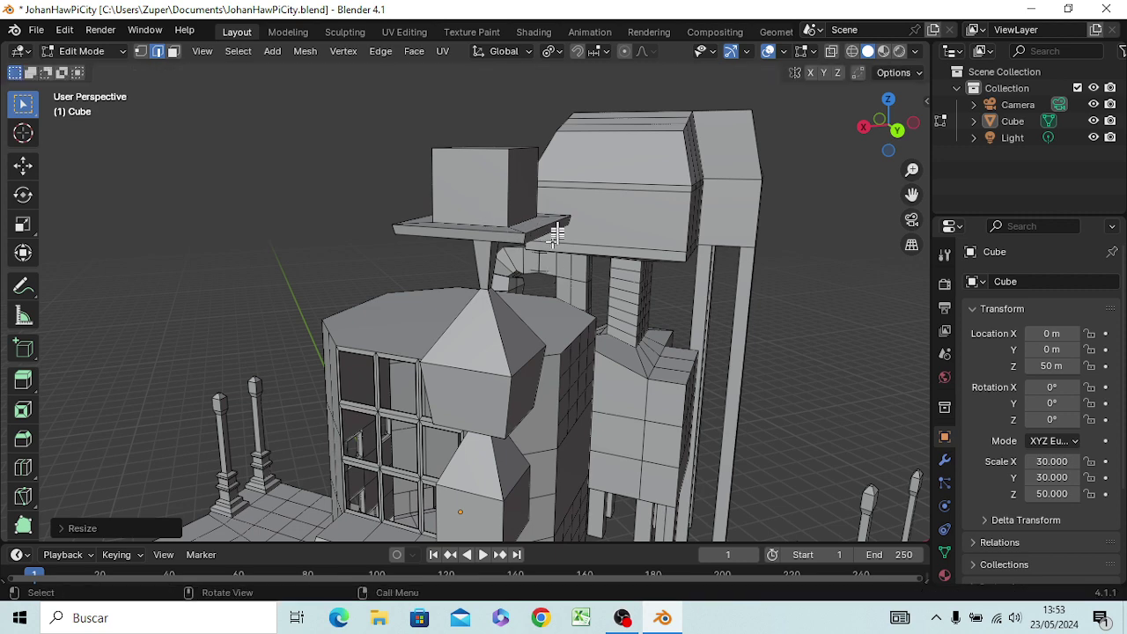
middle_click_drag(556, 235, 374, 256)
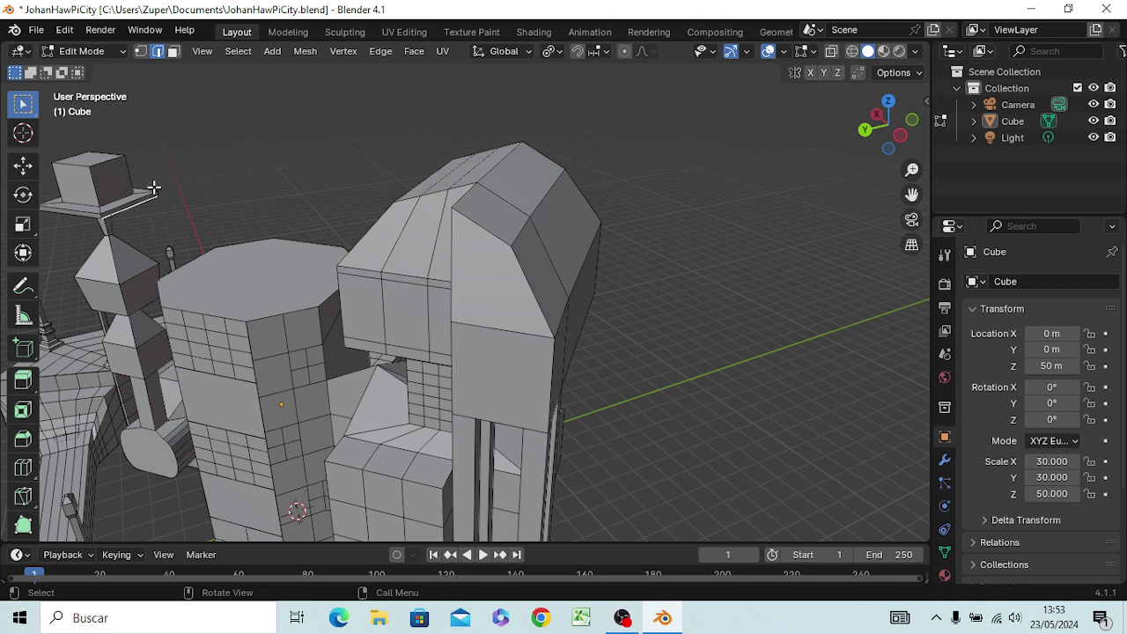
- Select the end face of the top-hat brim and orbit to face the domed tower
key("3")
left_click(141, 197)
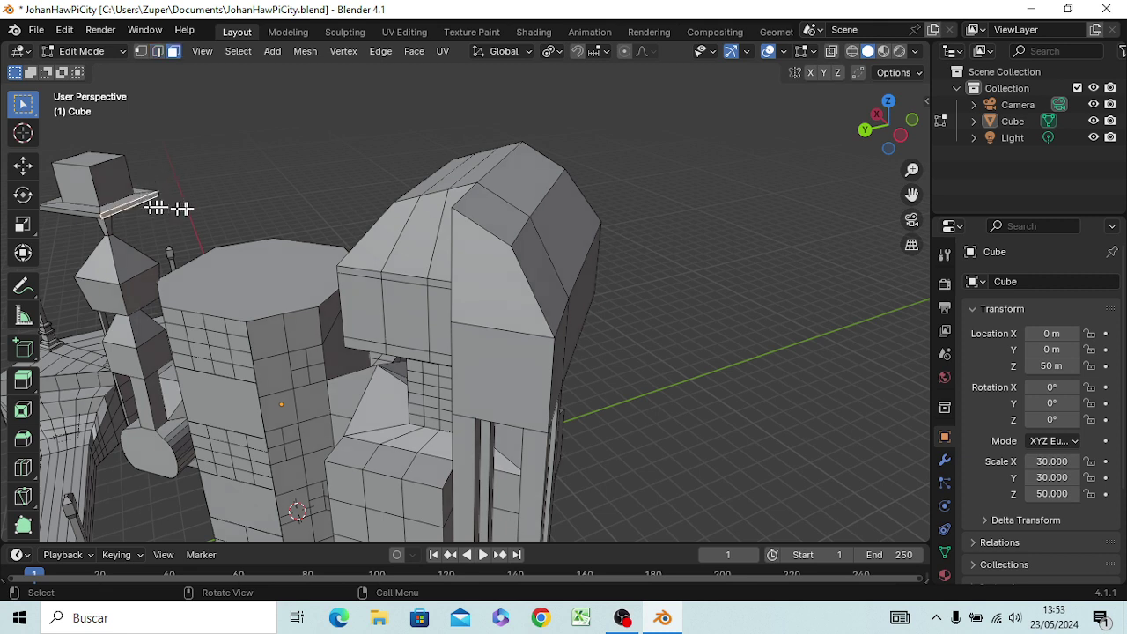
key("KP_3")
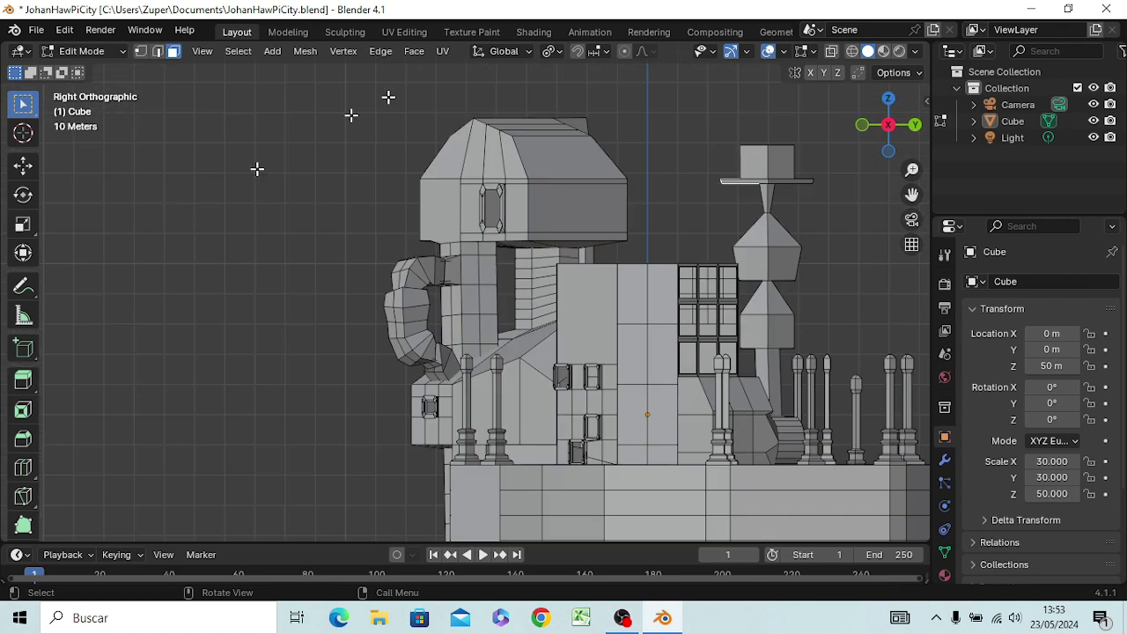
mouse_move(717, 176)
middle_mouse_down()
mouse_move(736, 218)
mouse_move(514, 221)
mouse_move(545, 227)
middle_mouse_up()
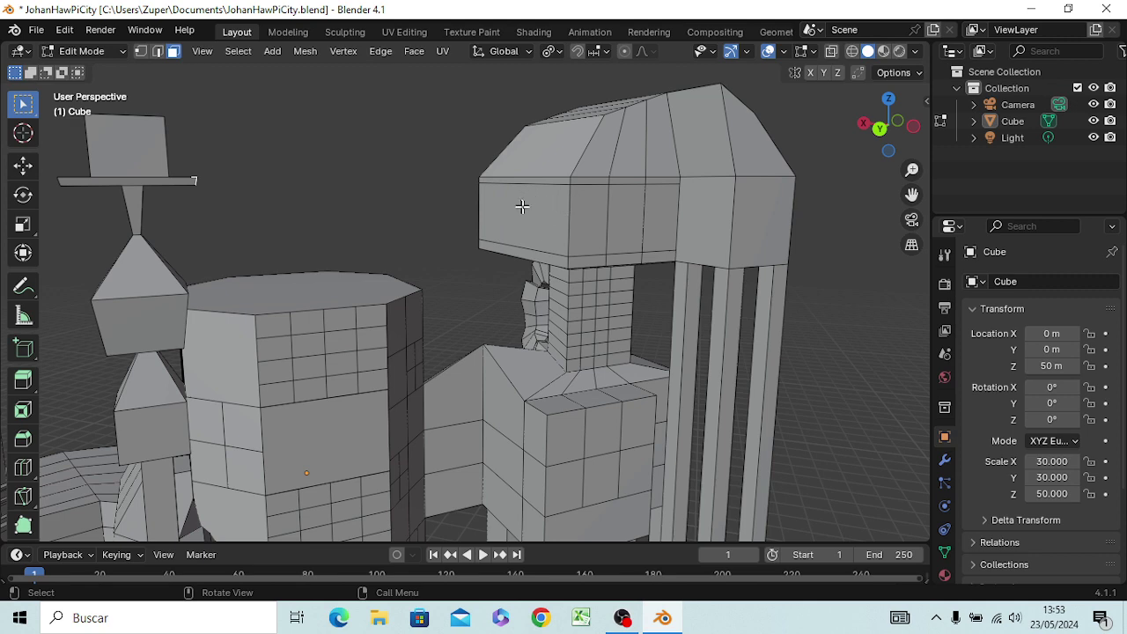
middle_click_drag(526, 209, 504, 208)
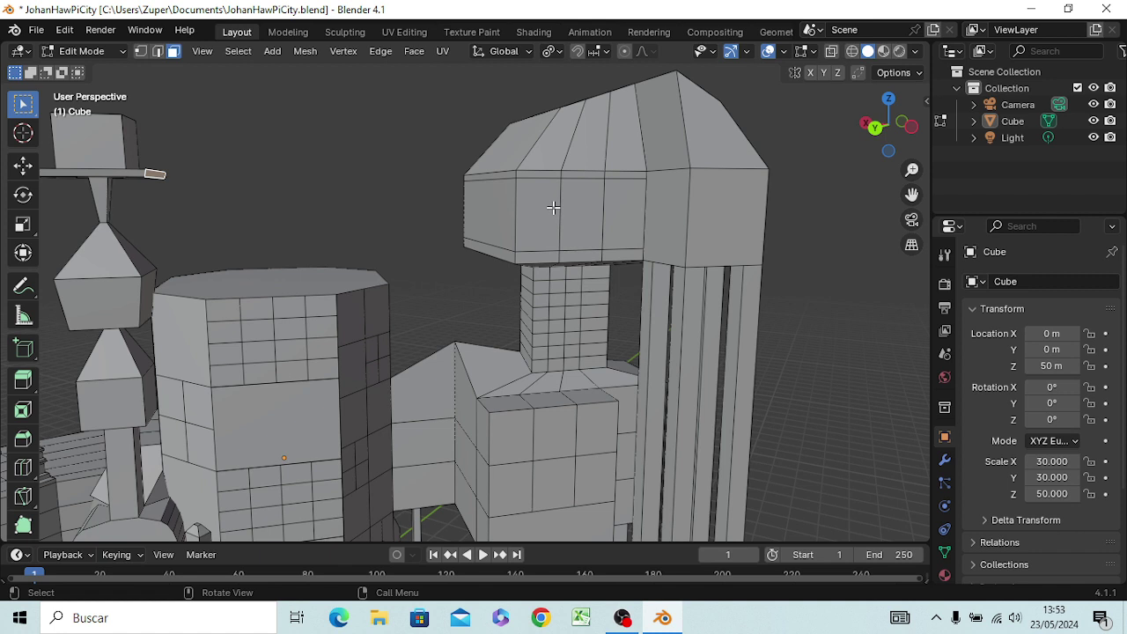
- Extrude a short segment from the brim face, undoing an accidental extra extrusion
key("e")
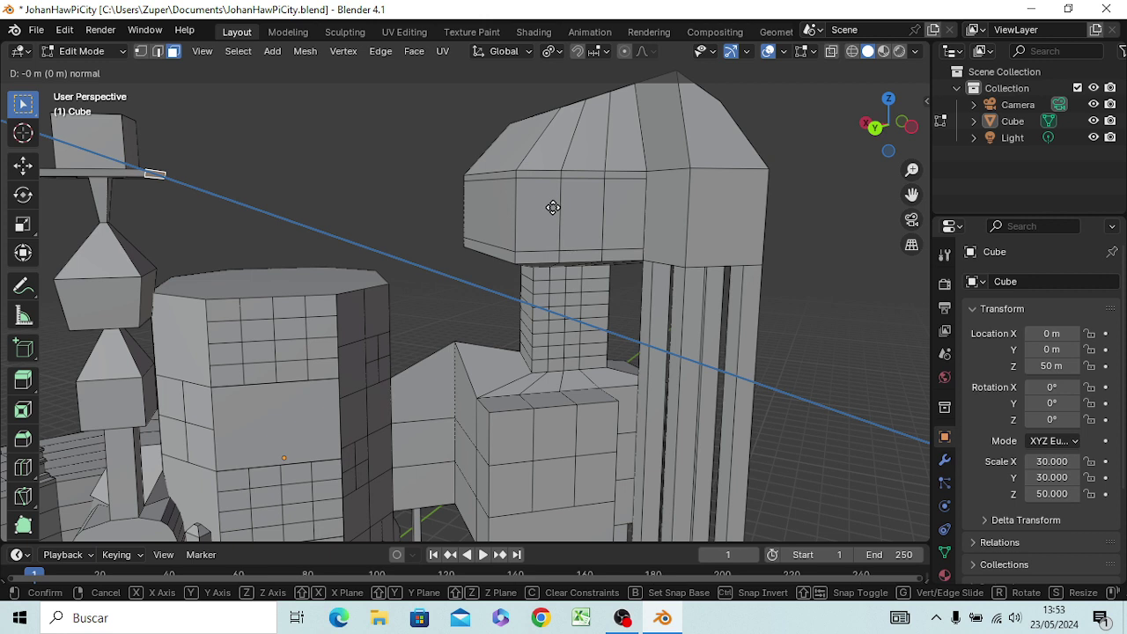
left_click(599, 217)
key("e")
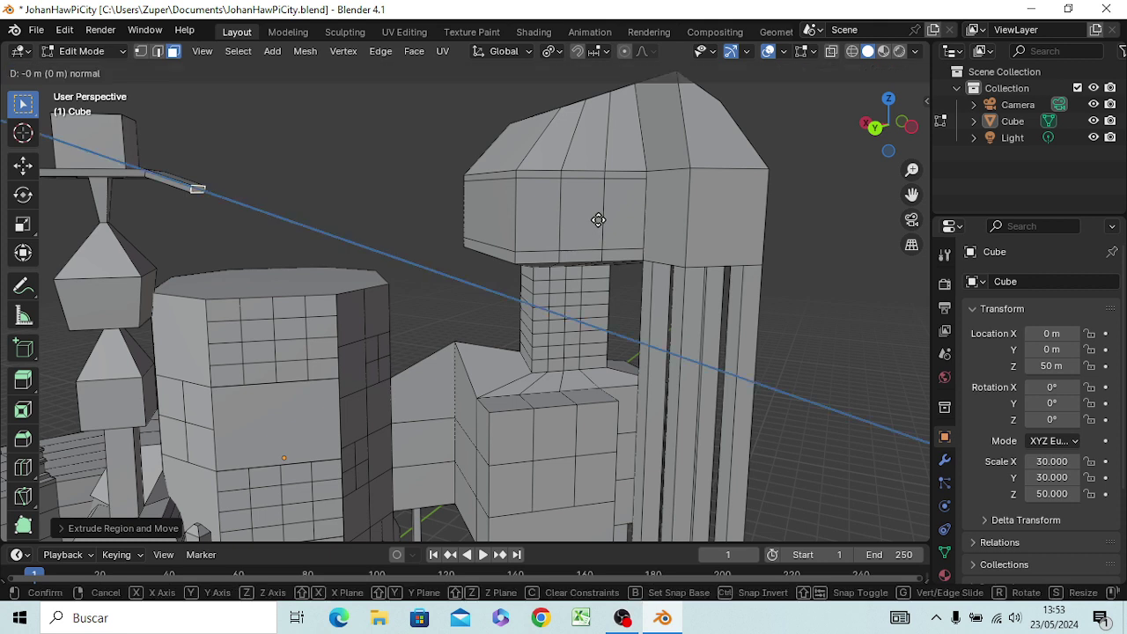
left_click(598, 219)
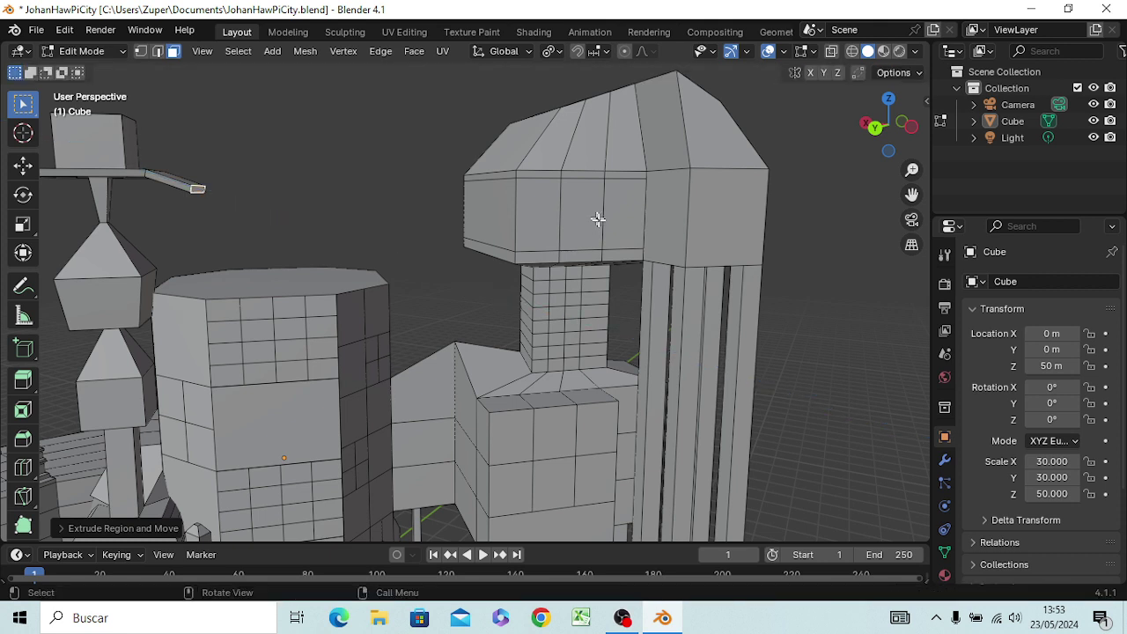
key("ctrl+z")
key("ctrl+z")
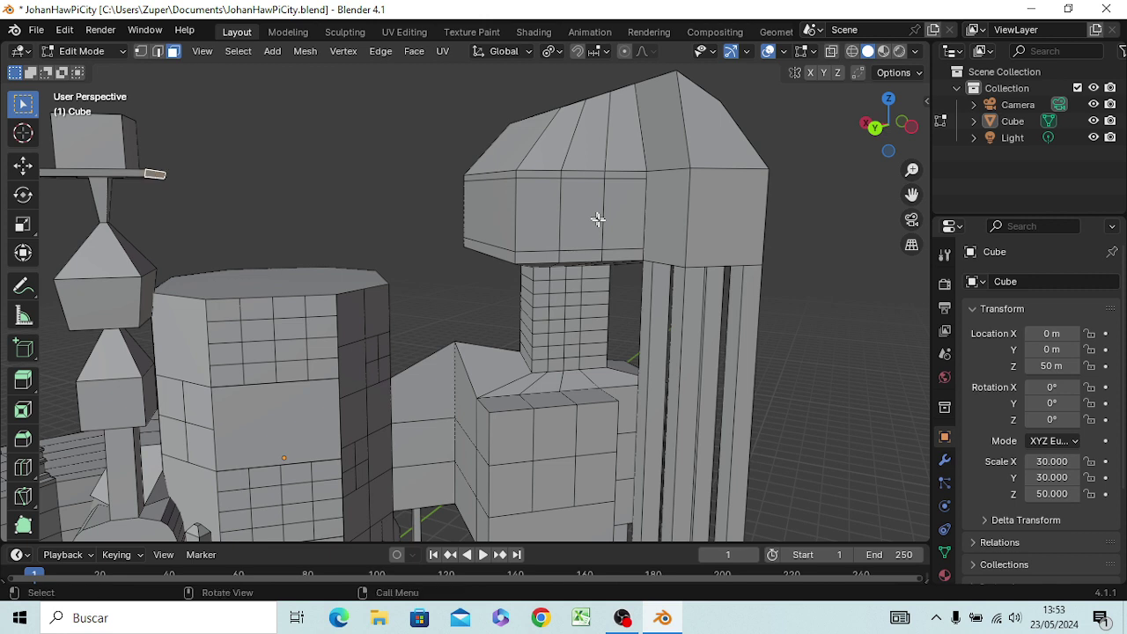
- Extrude the brim end toward the domed tower and raise the new end along Z
key("e")
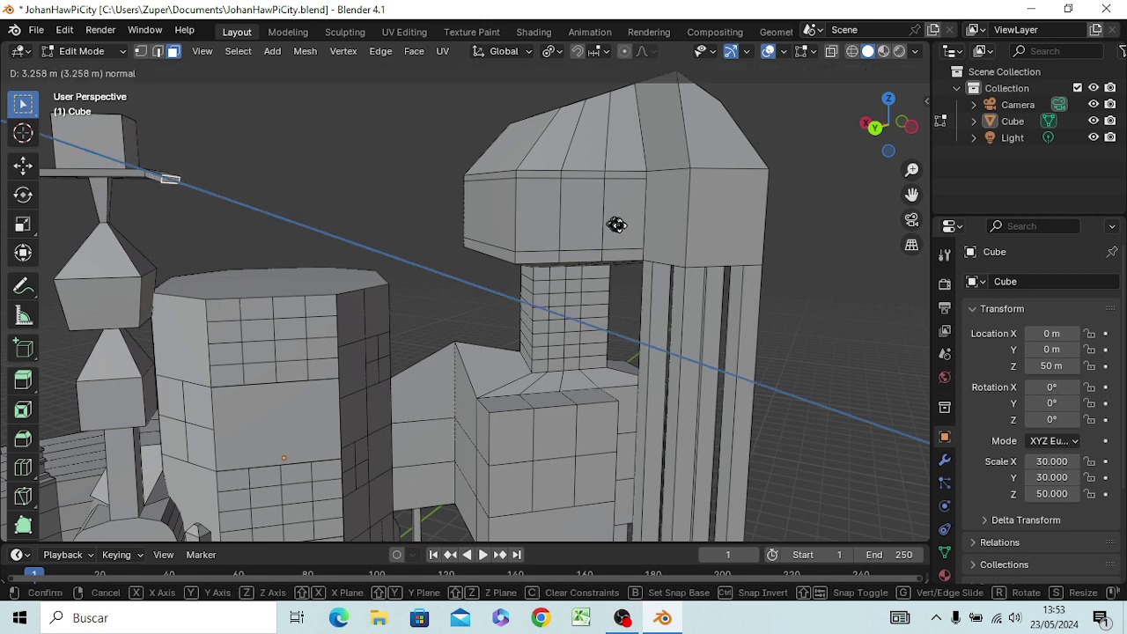
left_click(641, 236)
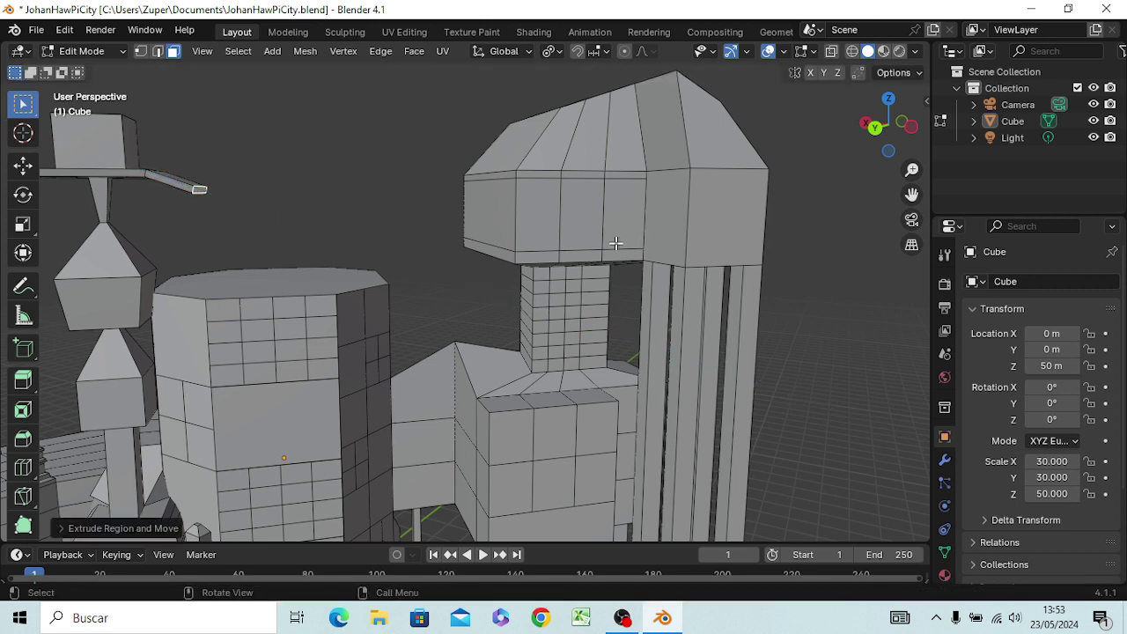
key("g")
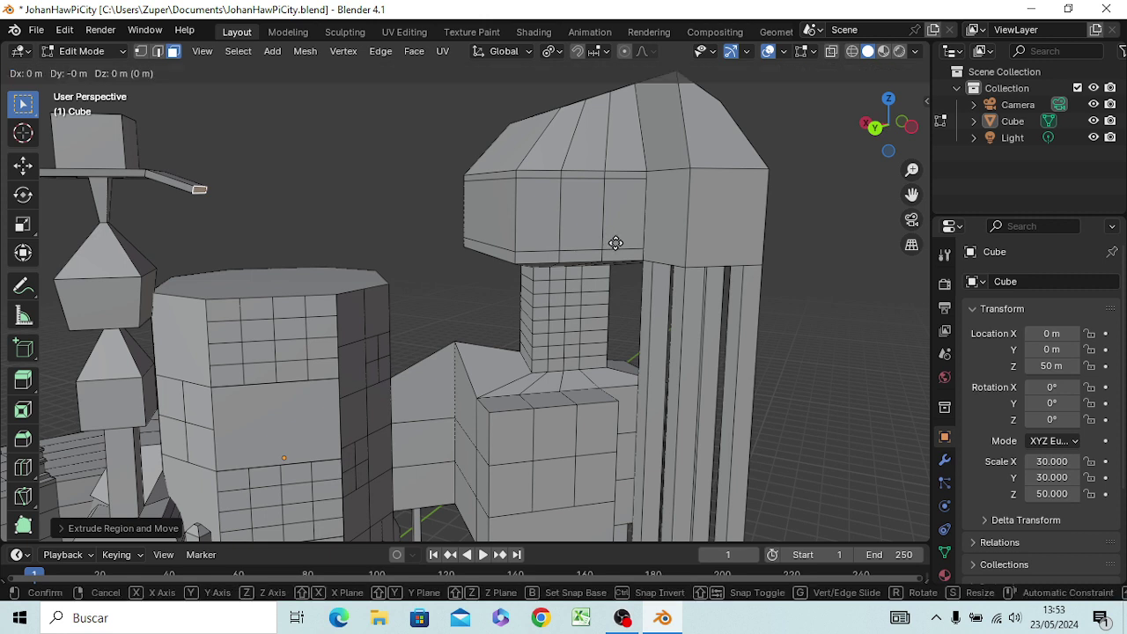
key("z")
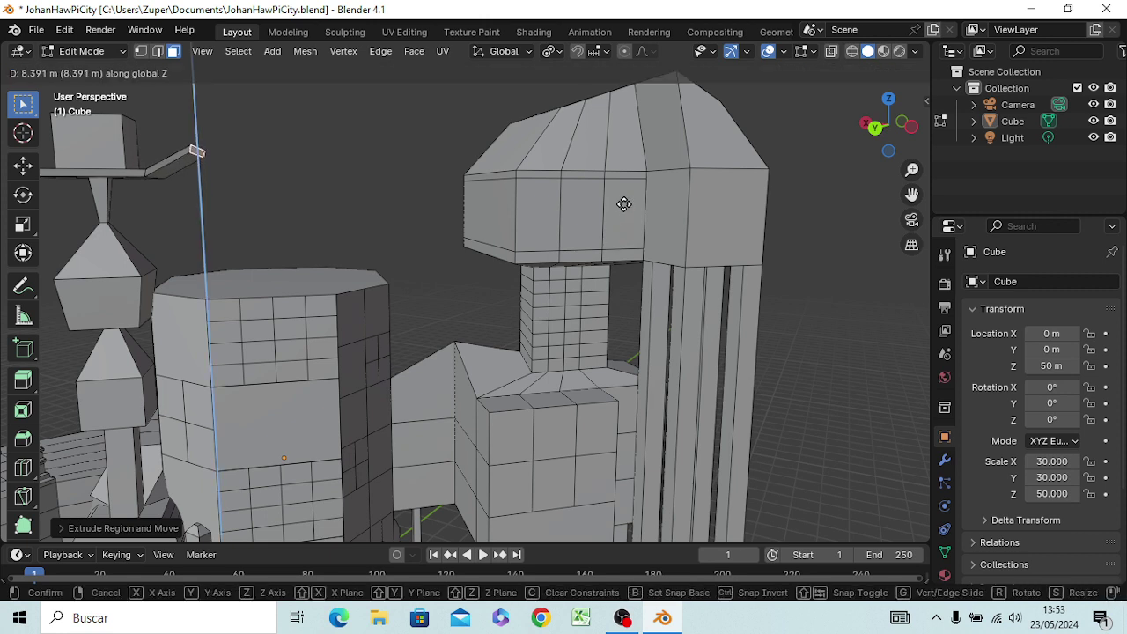
left_click(625, 206)
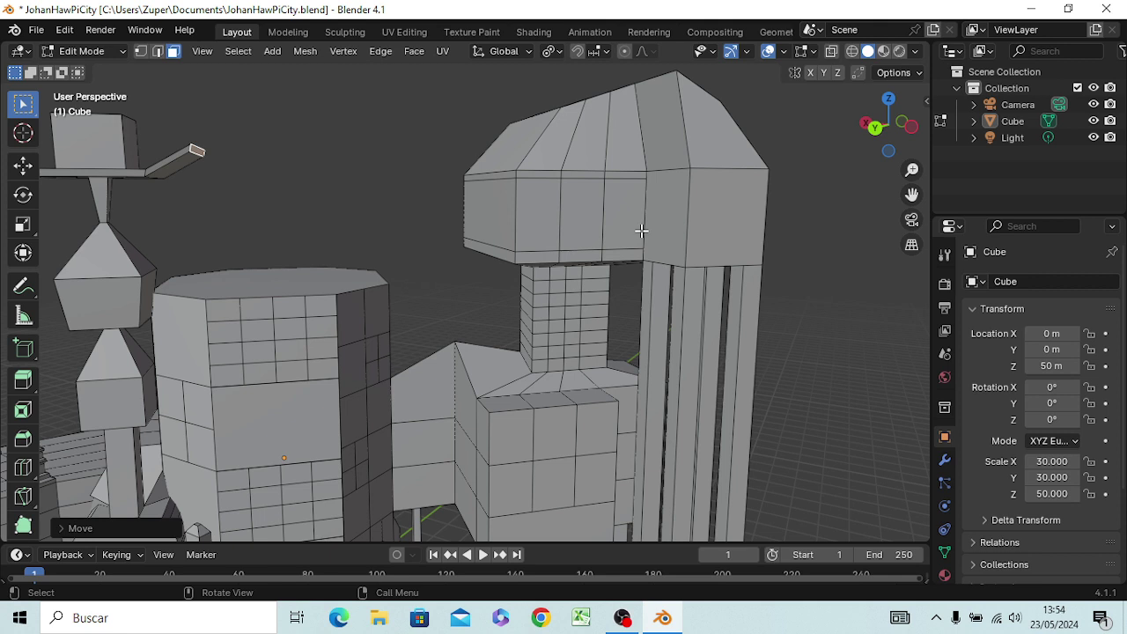
- Extrude another bridge segment and lift its end straight up to start the arch
key("e")
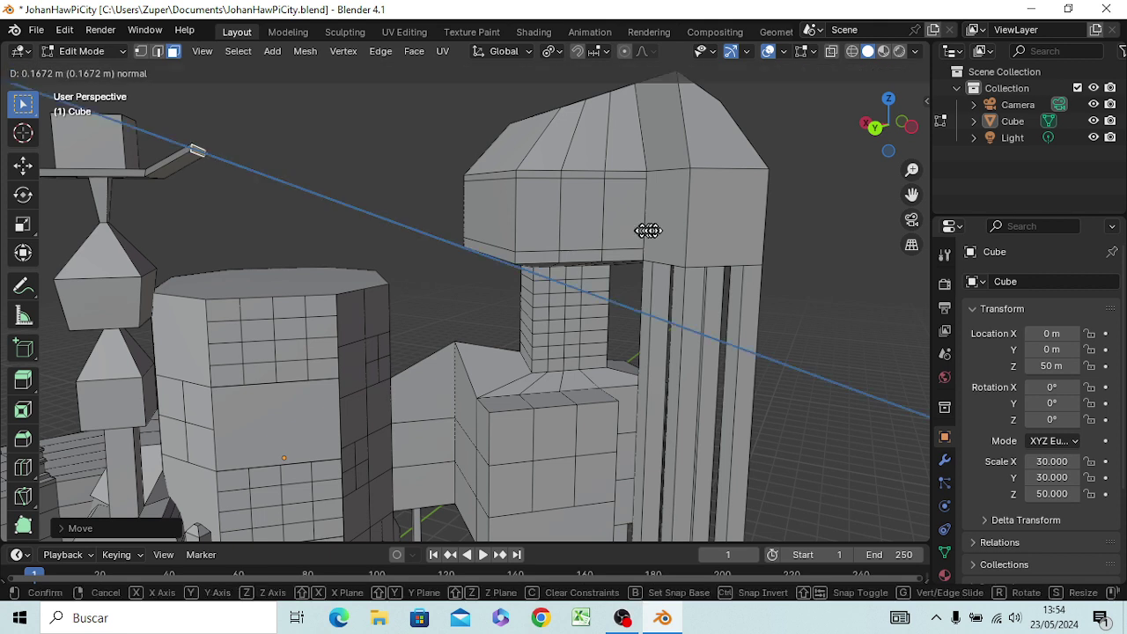
left_click(688, 241)
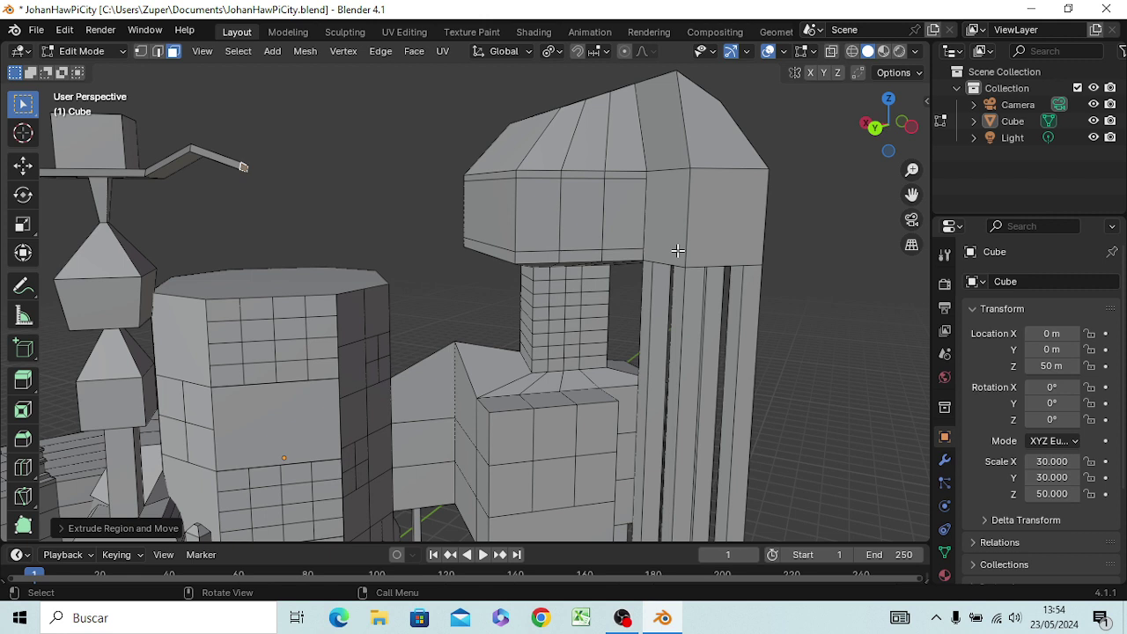
key("g")
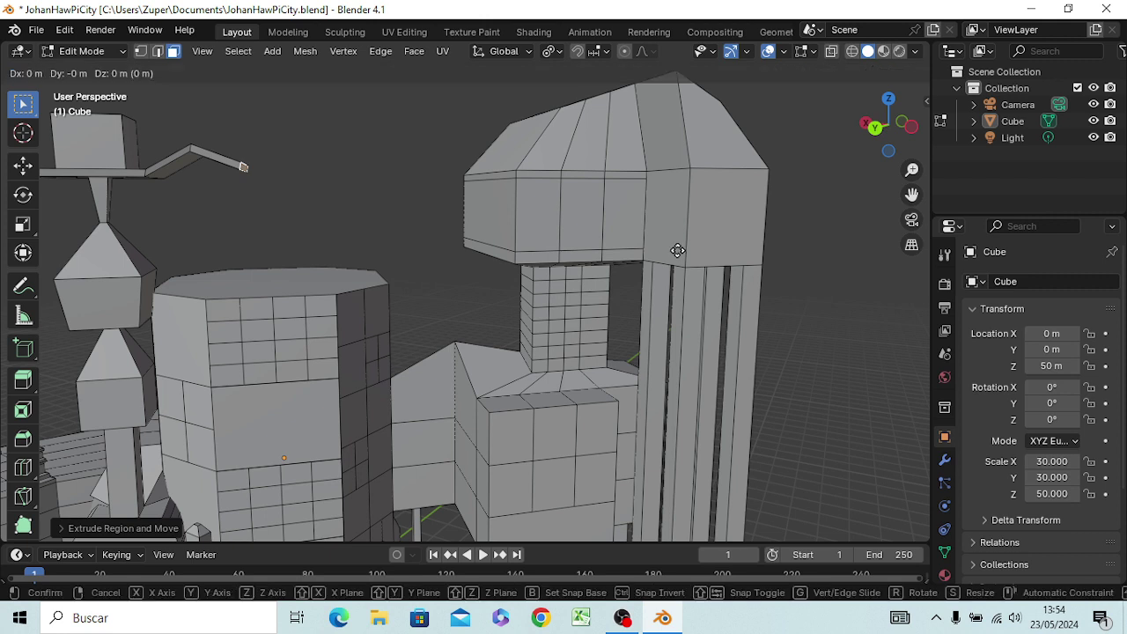
key("z")
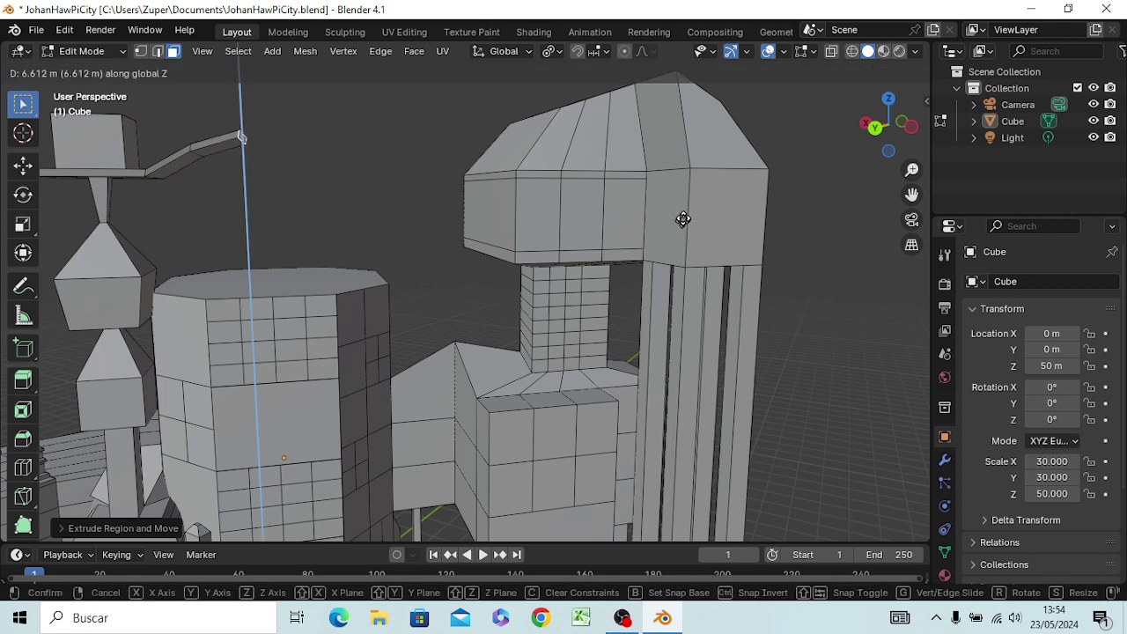
left_click(685, 221)
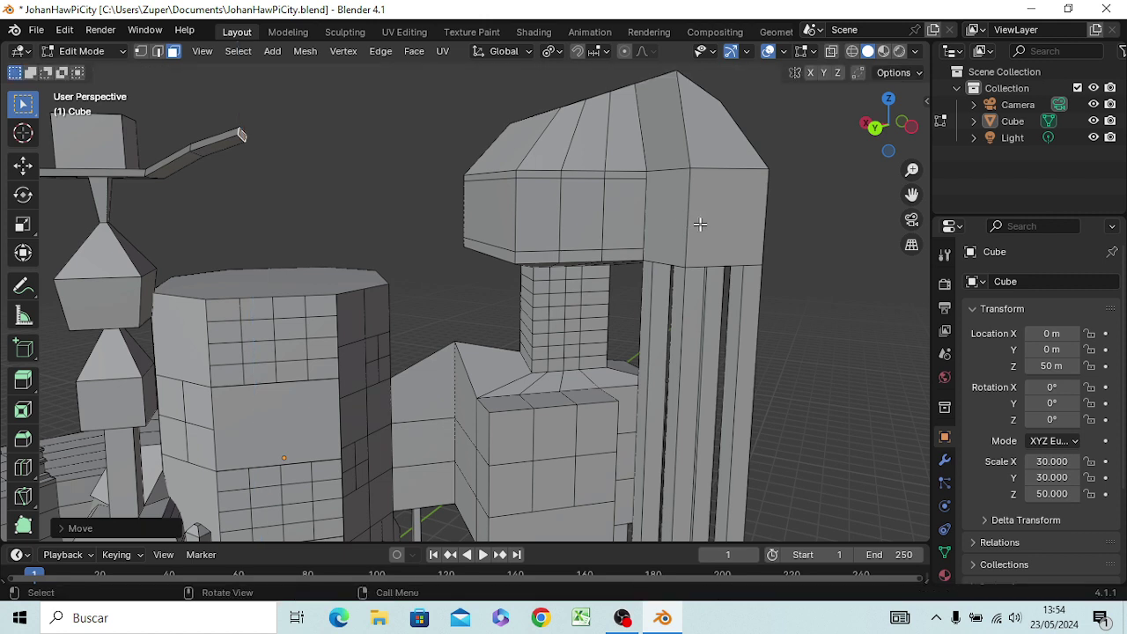
- Add the next bridge segment and lower its end vertically to curve the arch
key("g")
key("z")
key("z")
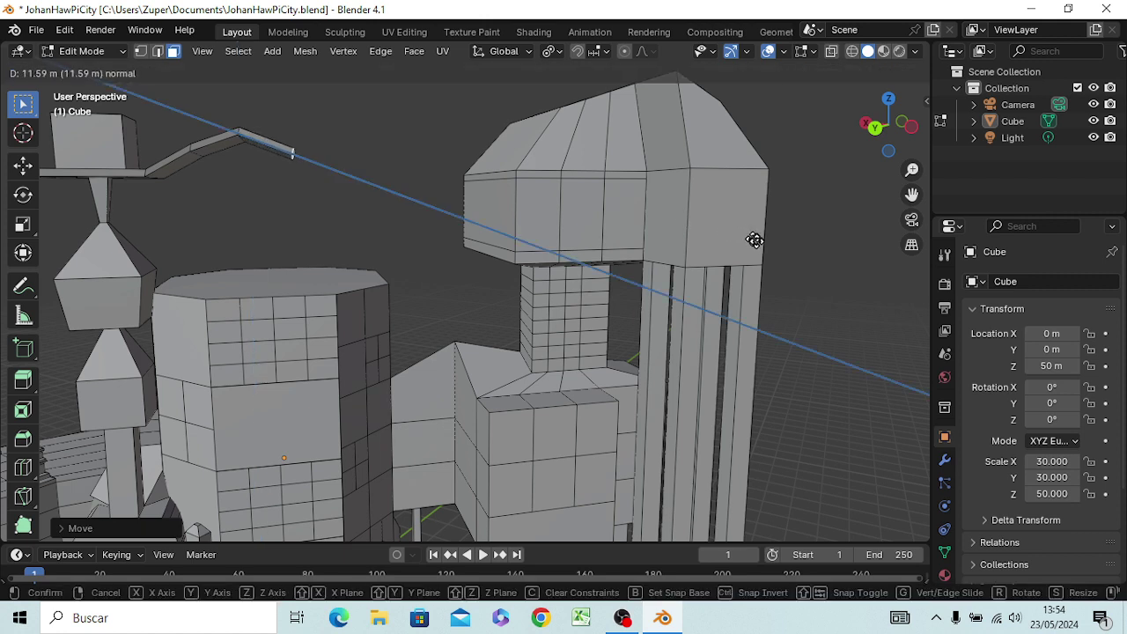
left_click(784, 257)
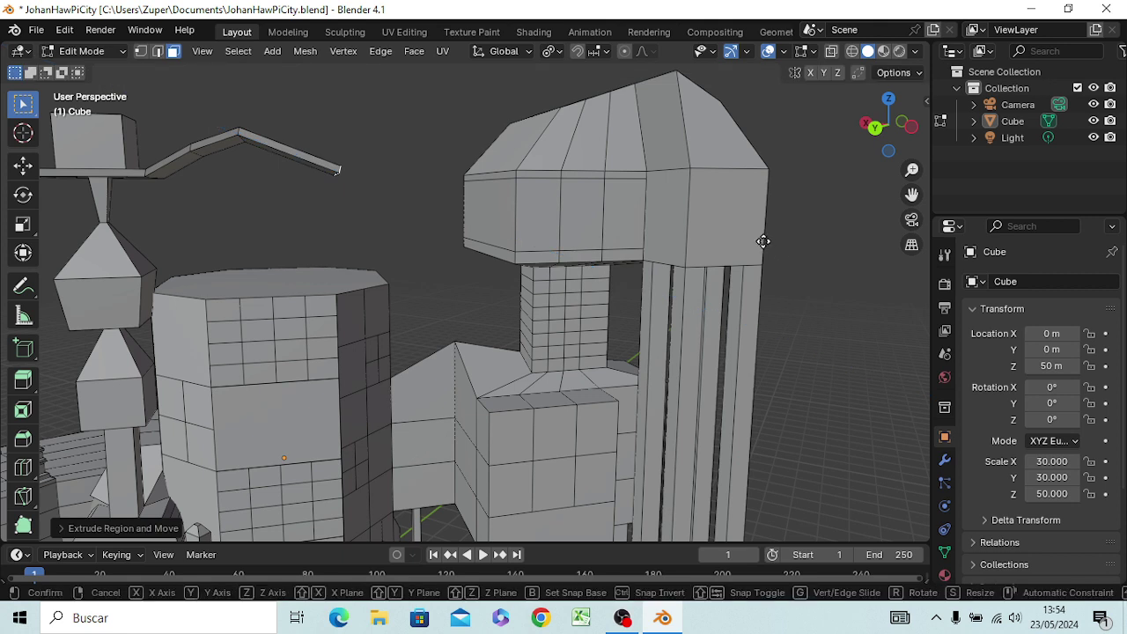
key("g")
key("z")
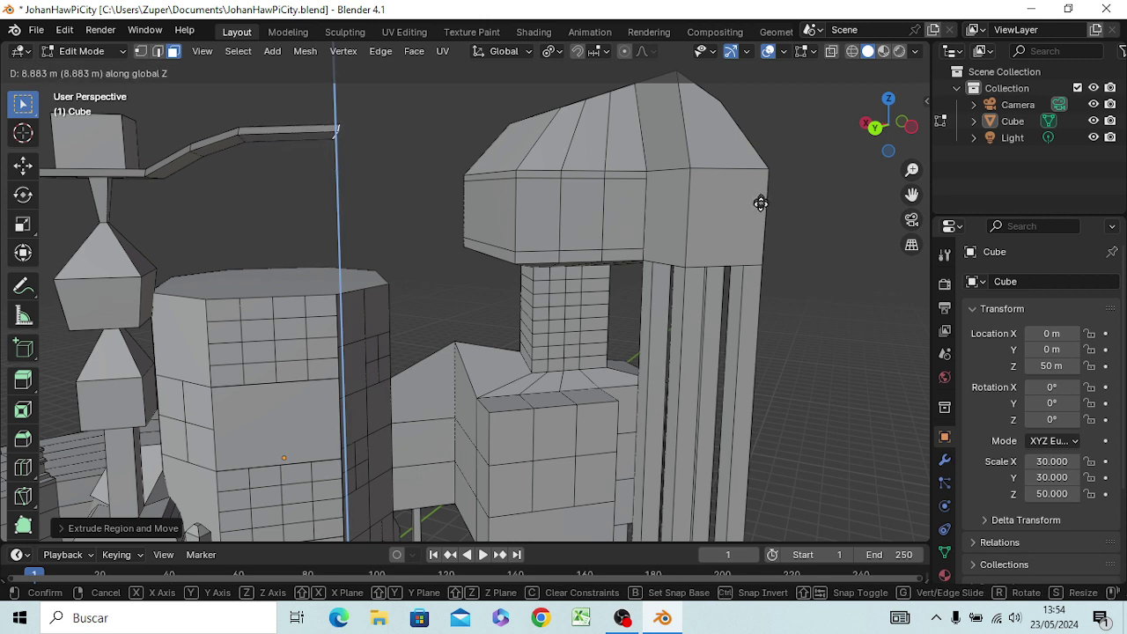
left_click(760, 204)
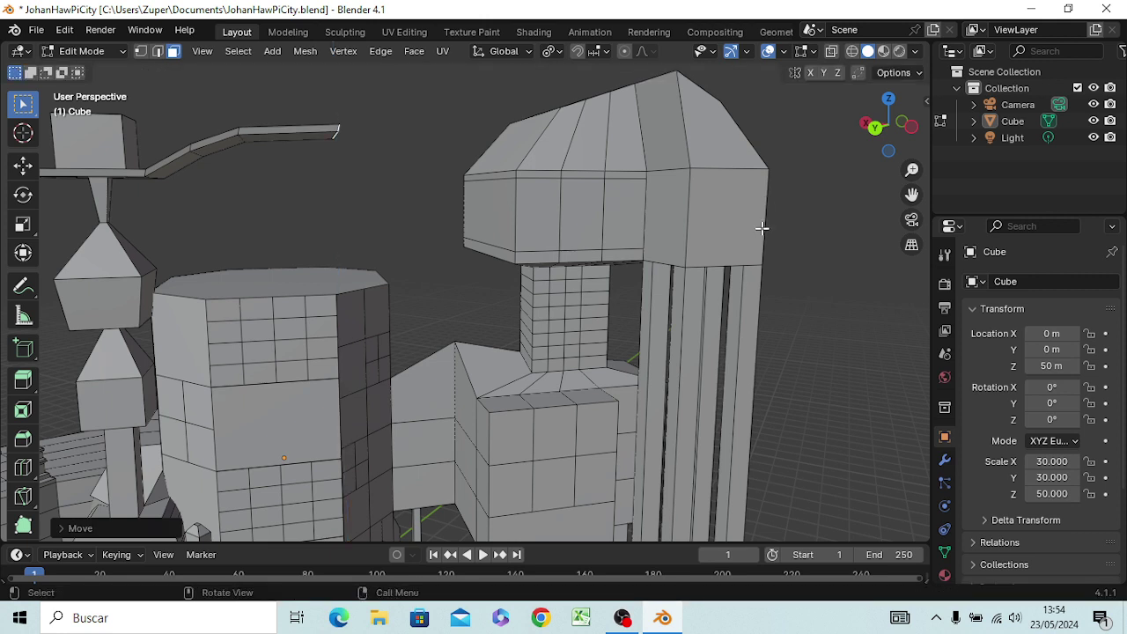
- Extrude another segment toward the tower, then extrude the beam tip vertically
key("e")
left_click(803, 240)
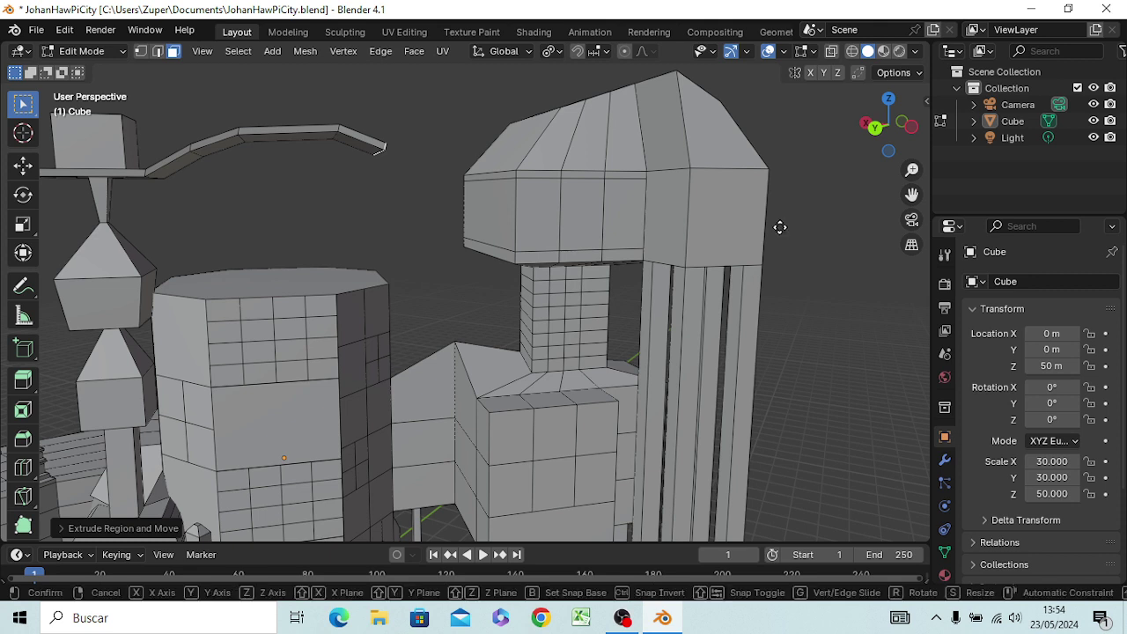
key("e")
key("z")
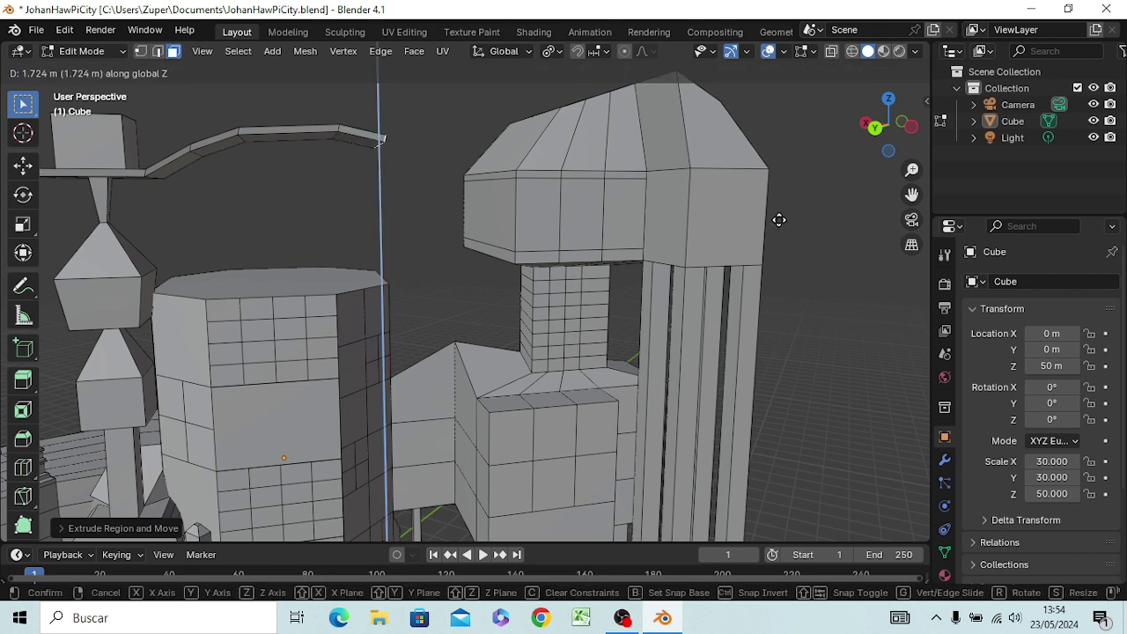
left_click(780, 220)
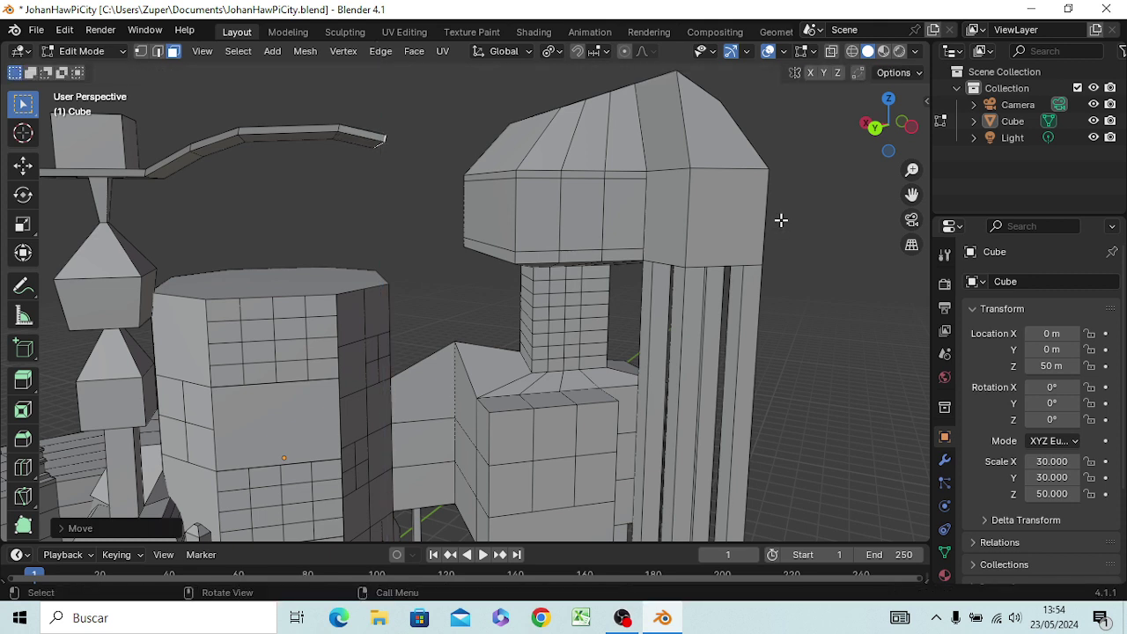
- Undo the tip change after a cancelled rotation, then raise the beam tip along Z
key("r")
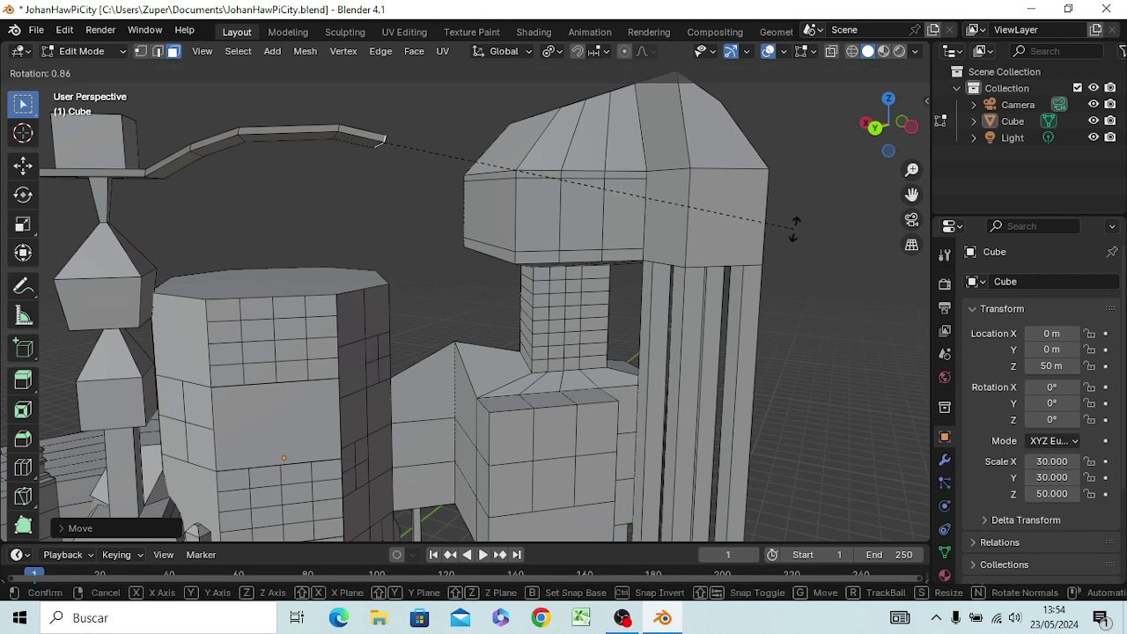
right_click(794, 228)
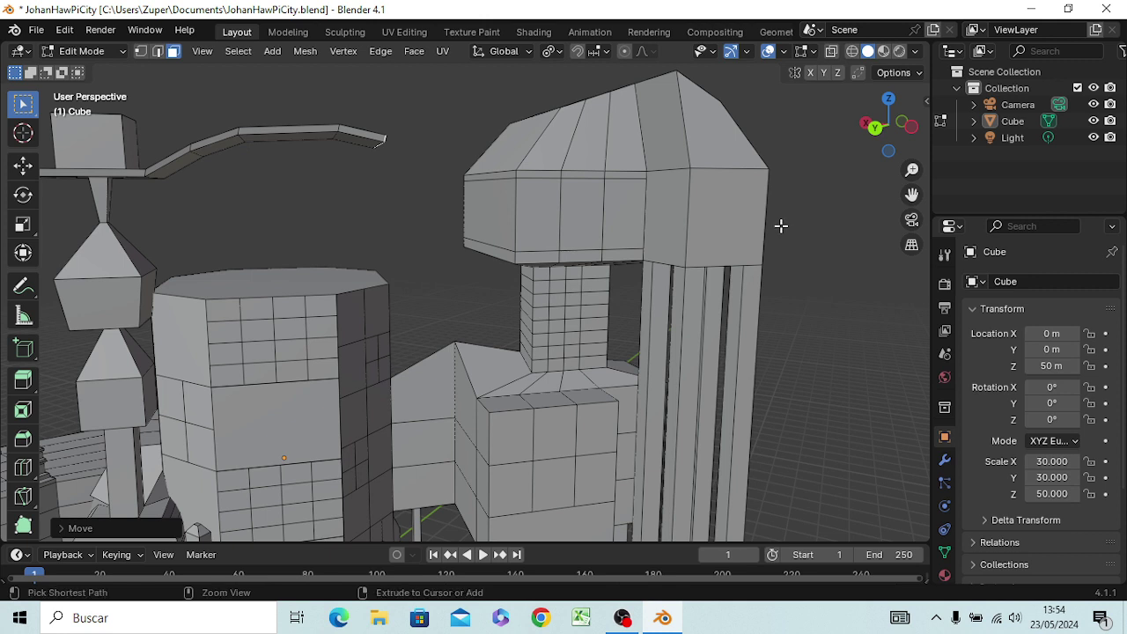
key("ctrl+z")
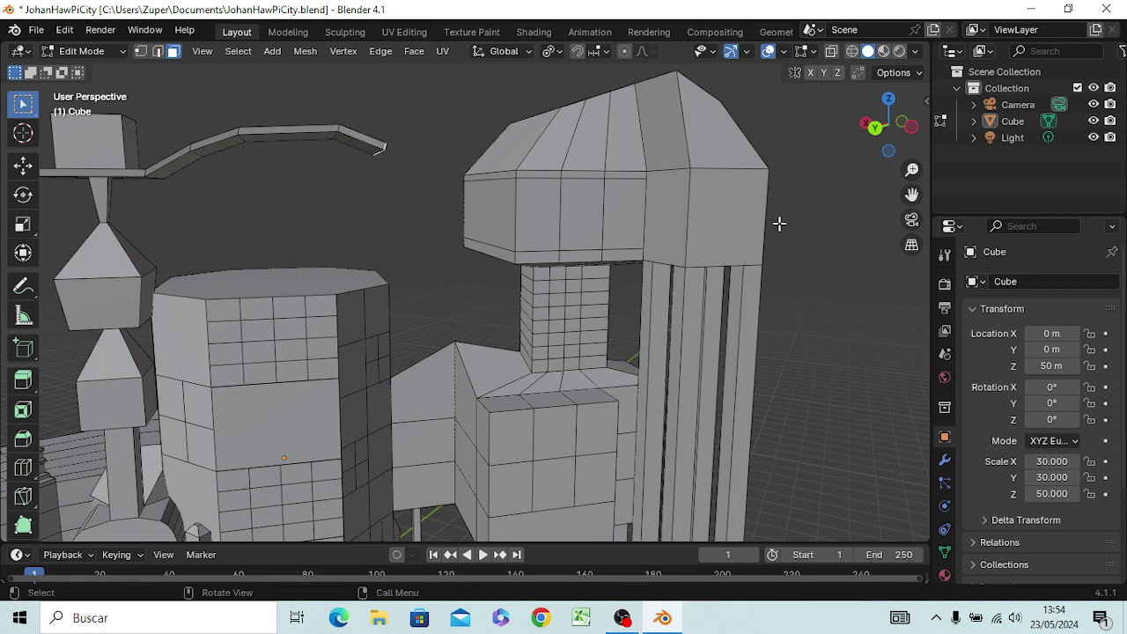
key("g")
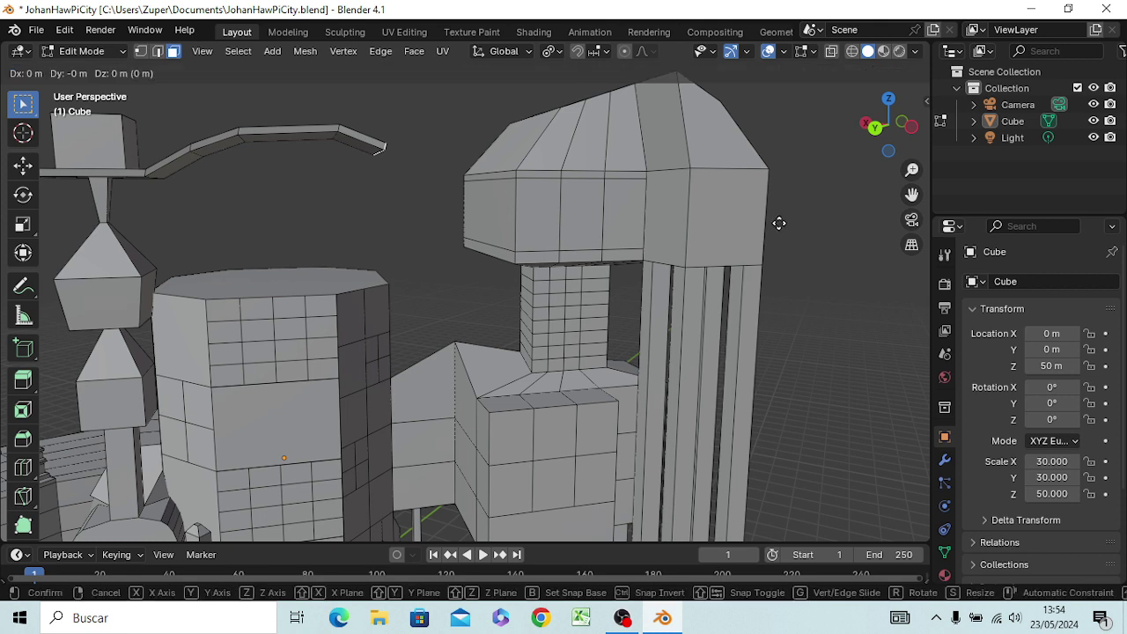
key("z")
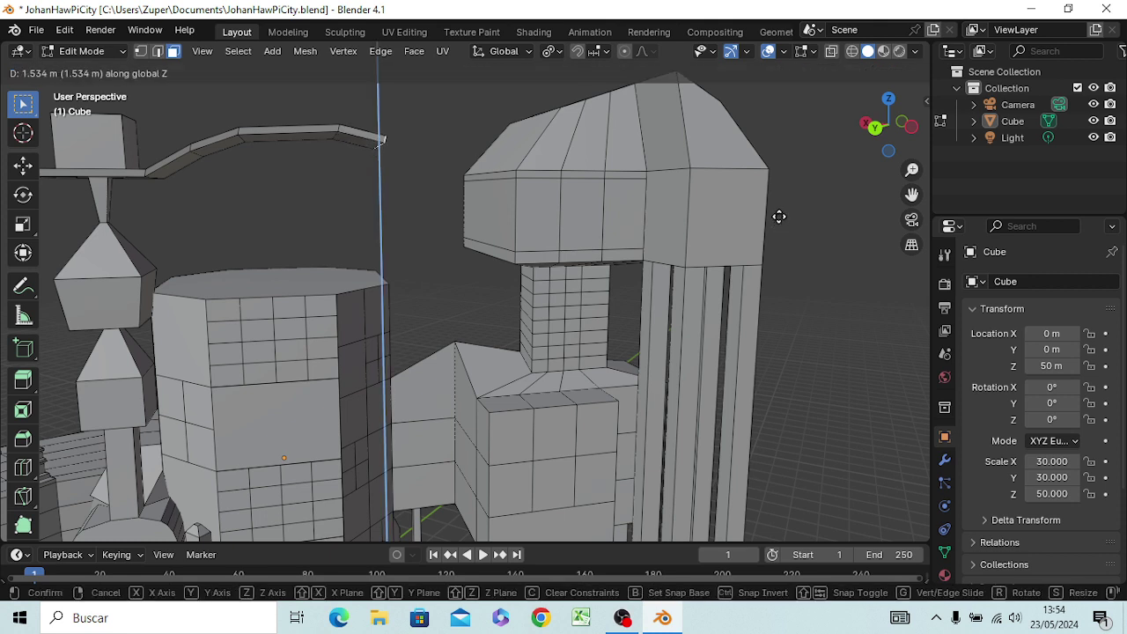
left_click(791, 215)
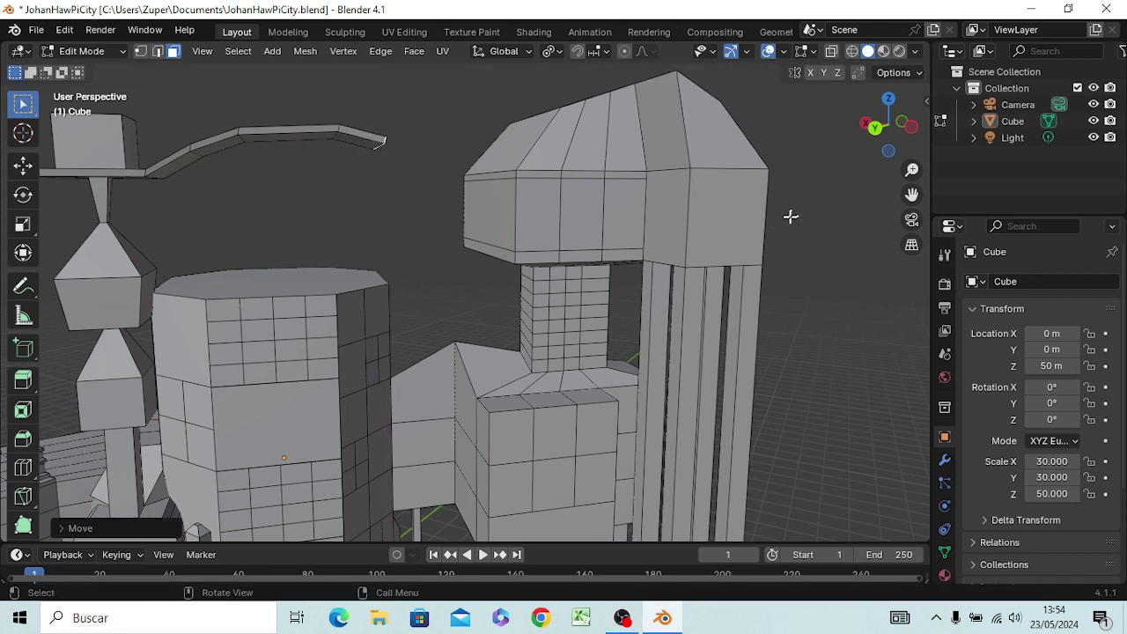
- Extrude two more beam segments toward the domed tower and drop the end about 10.6 m onto it
key("g")
key("z")
key("z")
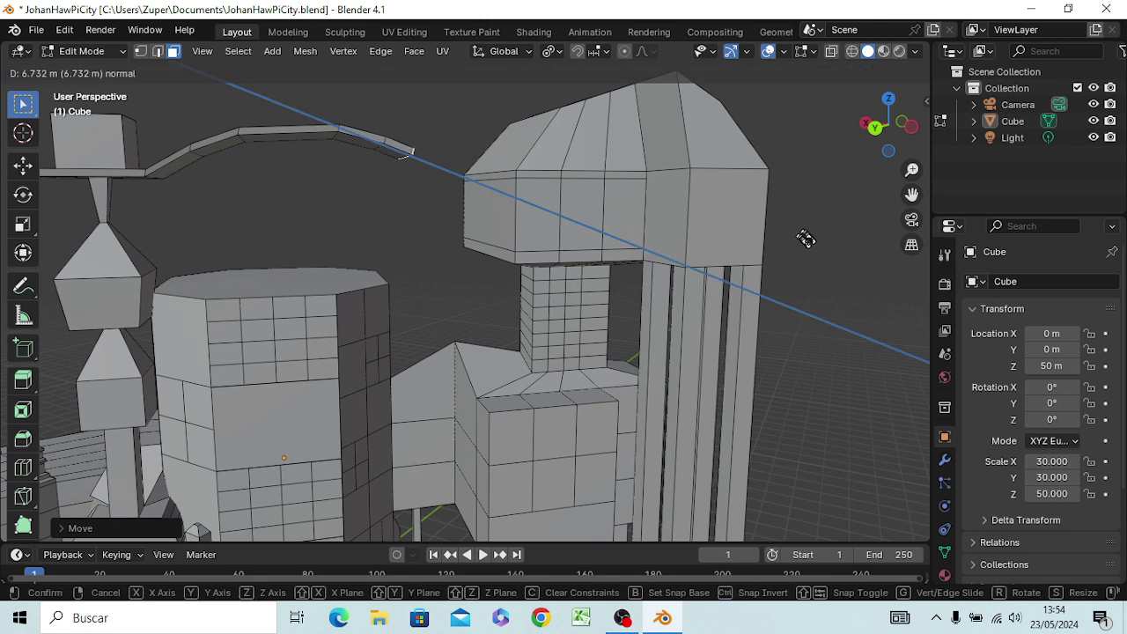
left_click(820, 256)
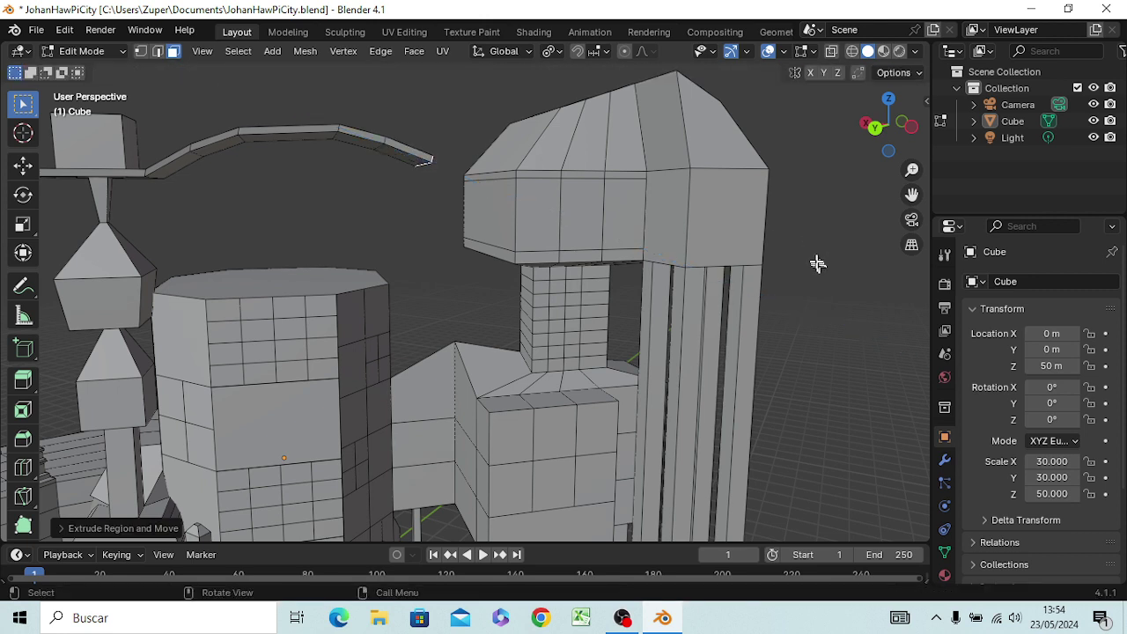
key("e")
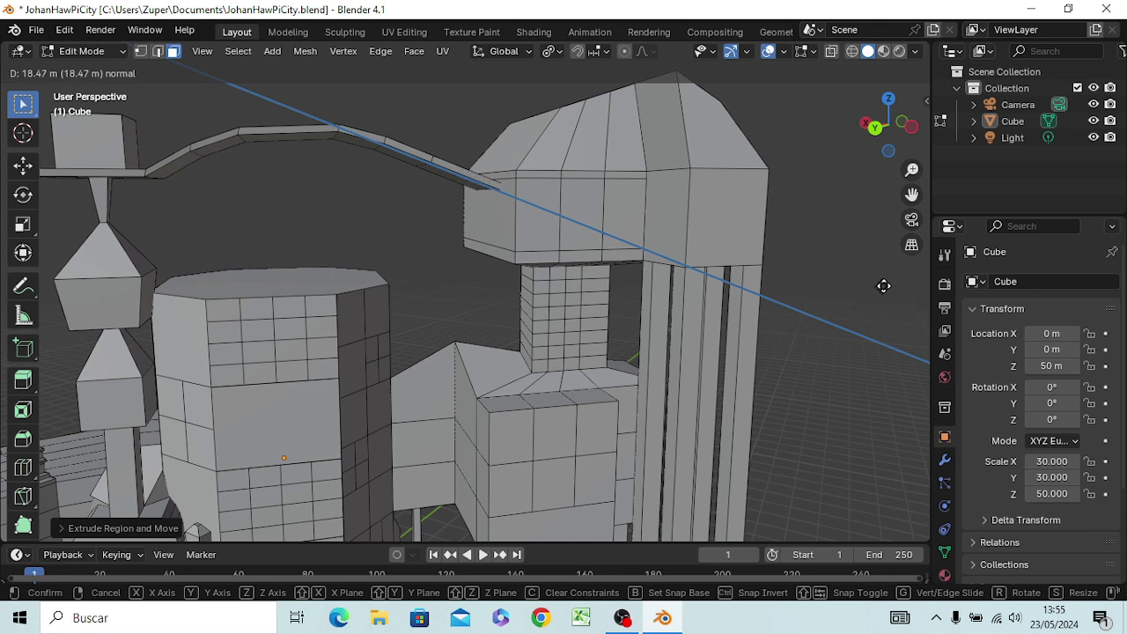
left_click(884, 286)
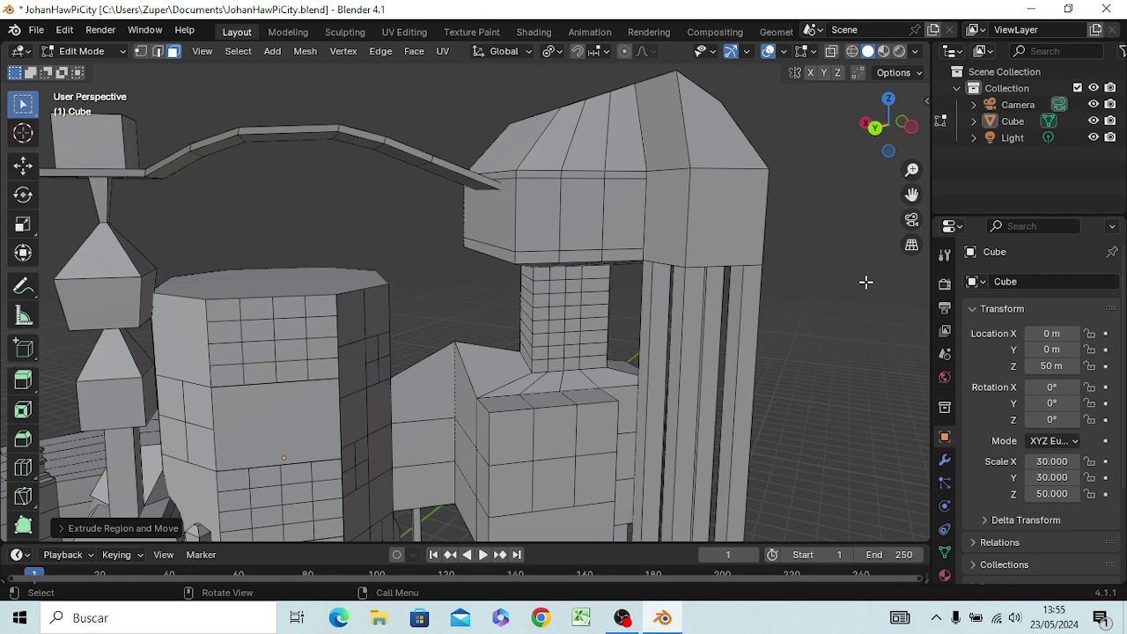
key("g")
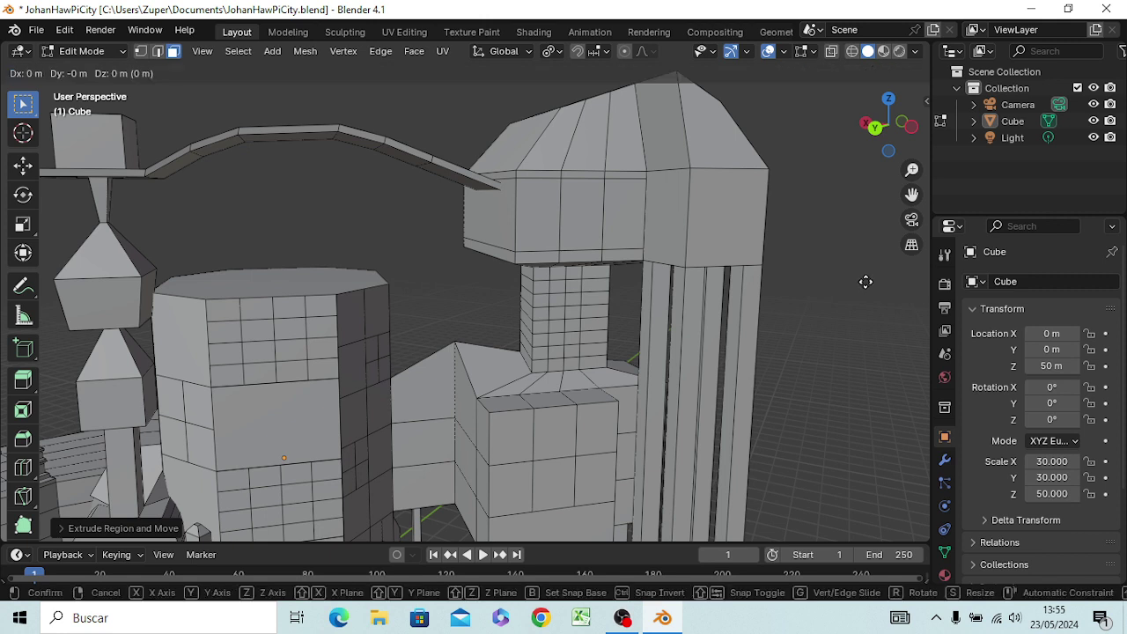
left_click(877, 325)
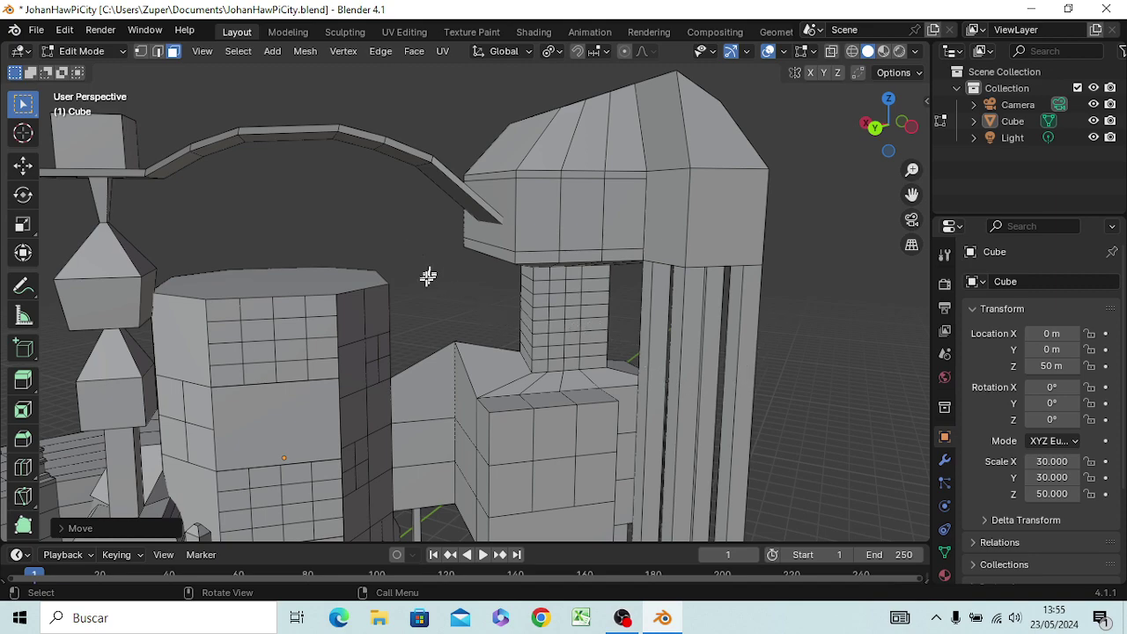
- Scale up the bridge's end face and shift it to tuck against the domed tower's upper block
middle_click_drag(429, 277, 406, 330)
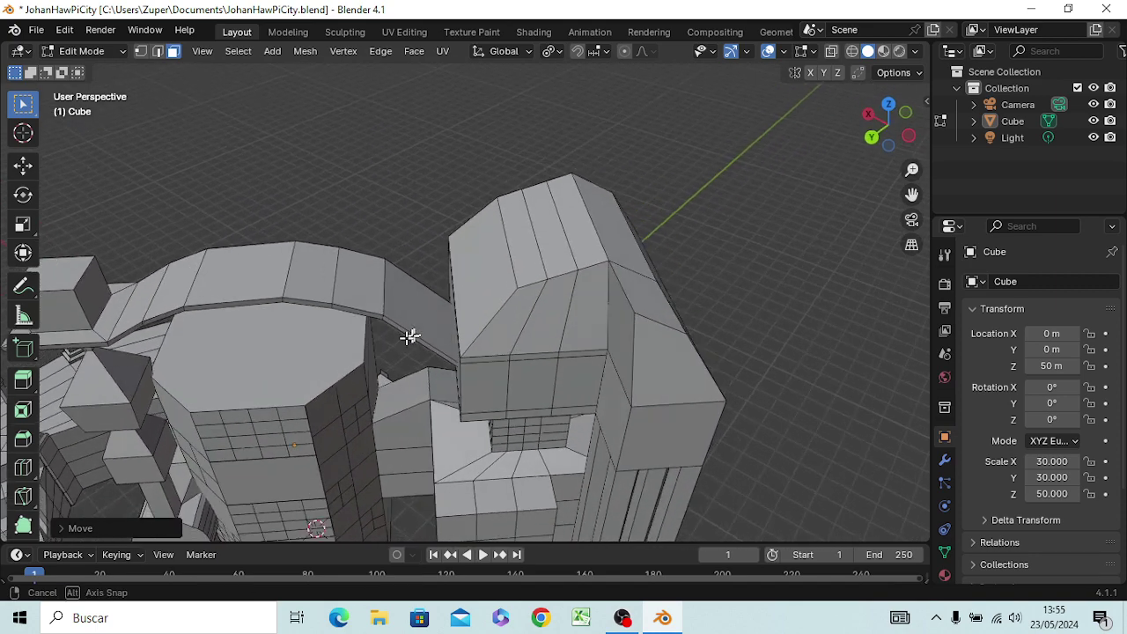
key("s")
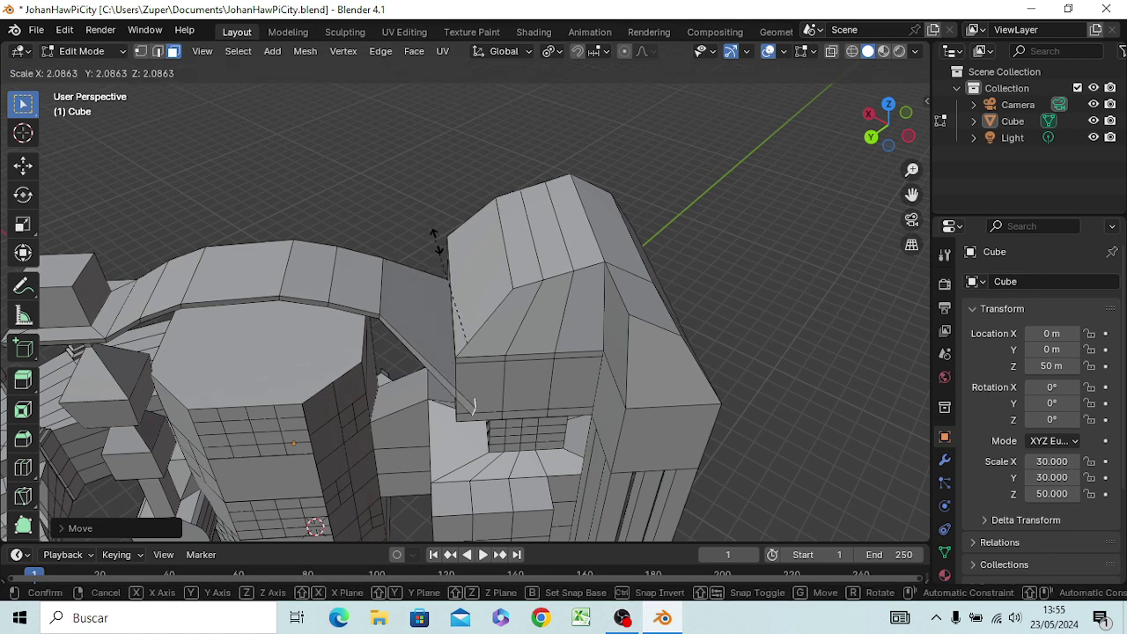
left_click(441, 273)
middle_click_drag(472, 326, 666, 377)
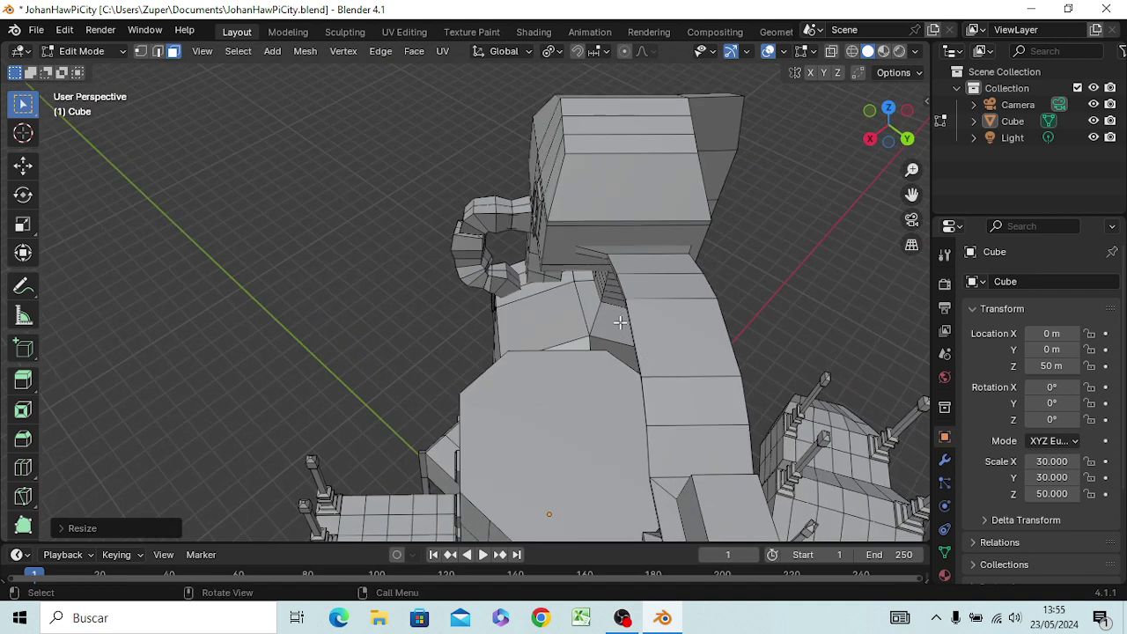
key("g")
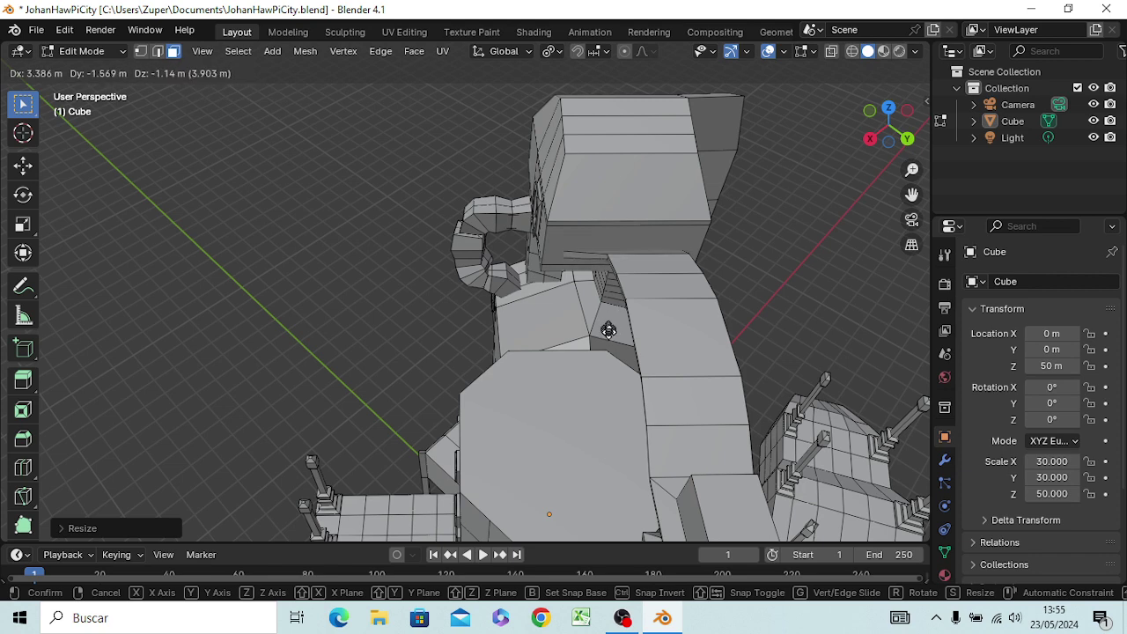
left_click(610, 330)
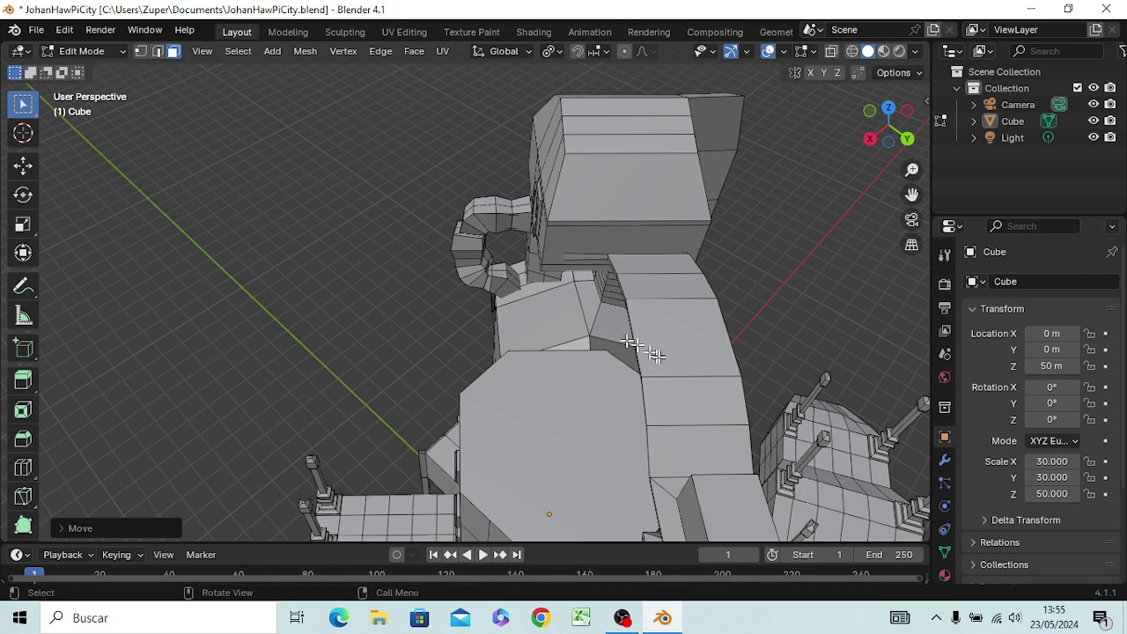
mouse_move(656, 355)
middle_mouse_down()
mouse_move(660, 370)
mouse_move(574, 352)
mouse_move(539, 320)
mouse_move(638, 398)
middle_mouse_up()
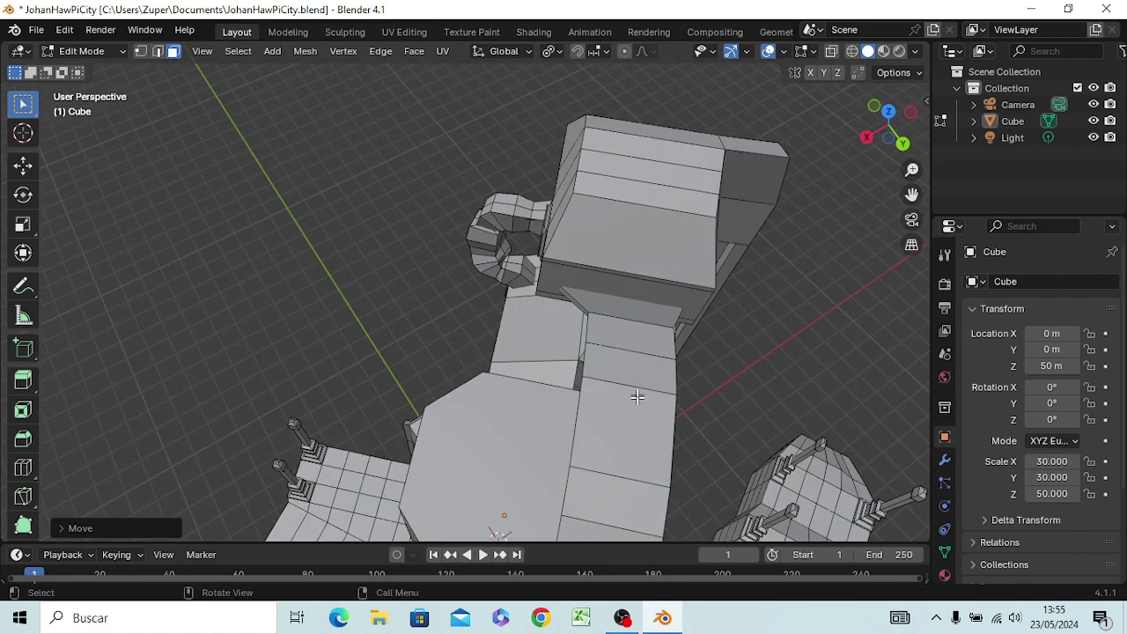
- Select the bridge-end edge loop and scale it up slightly, undoing a second resize
left_click(632, 321, "alt")
left_click(759, 323)
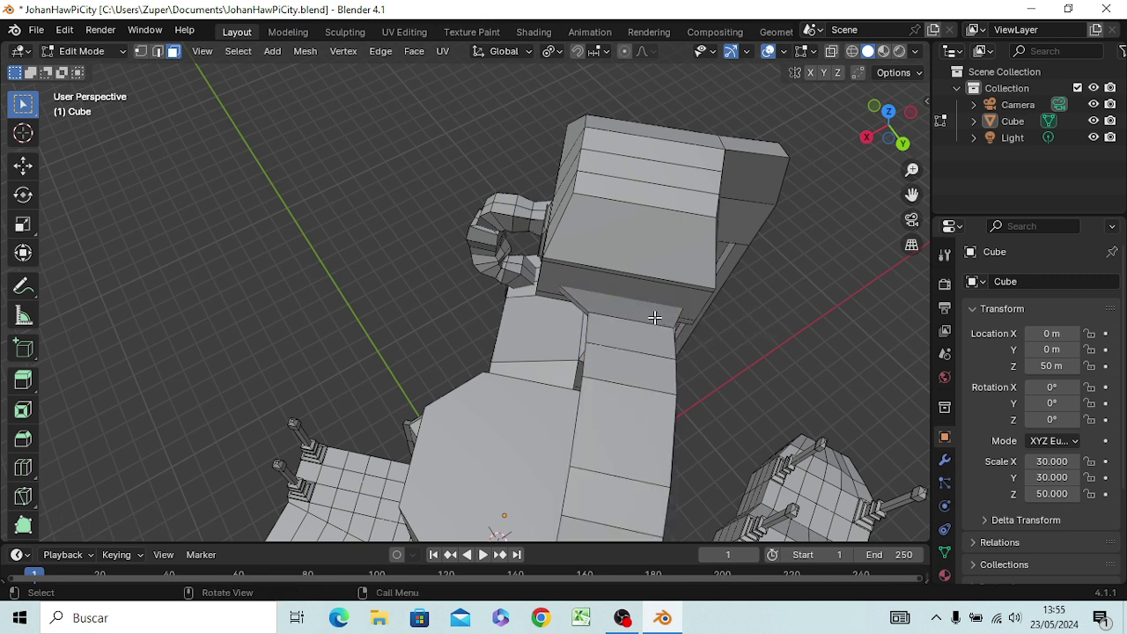
key("2")
key("alt")
left_click(608, 316, "alt")
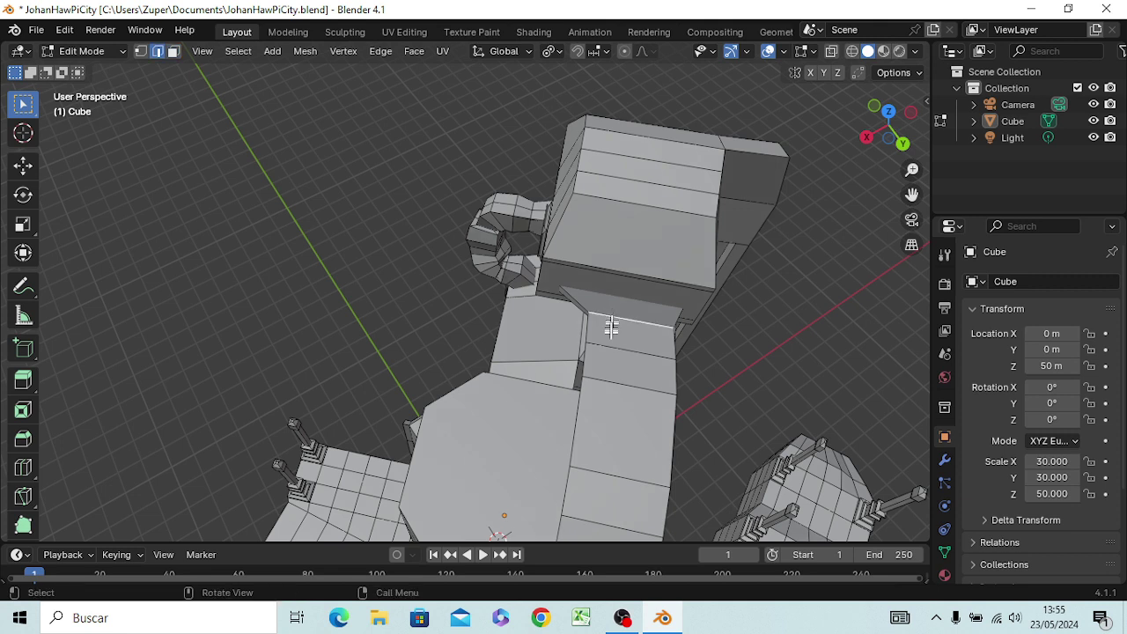
key("s")
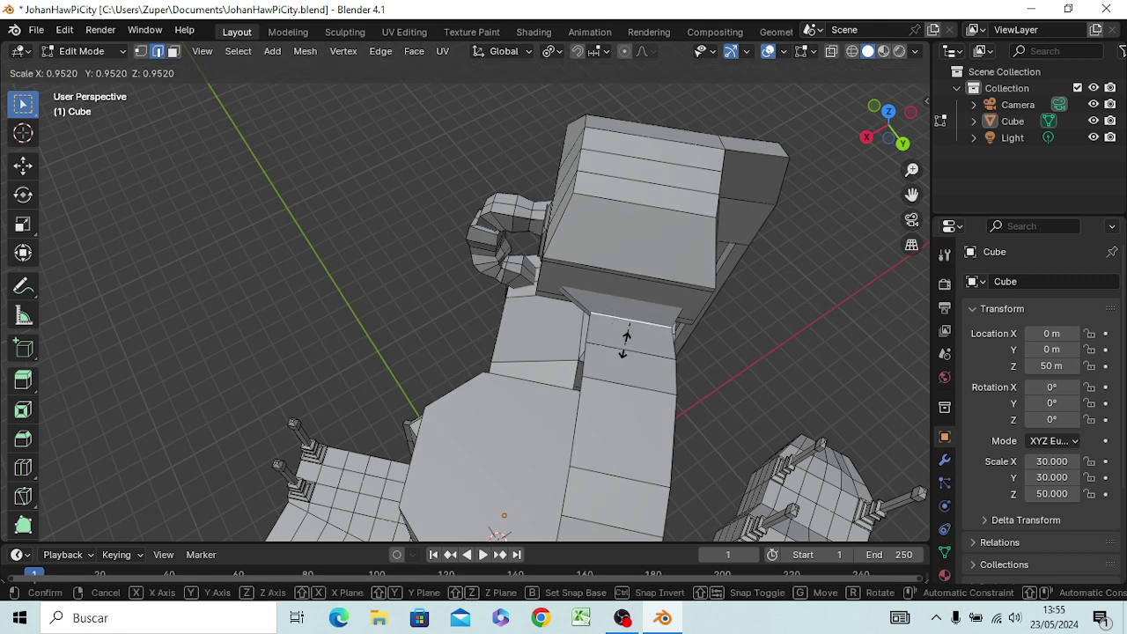
left_click(611, 350)
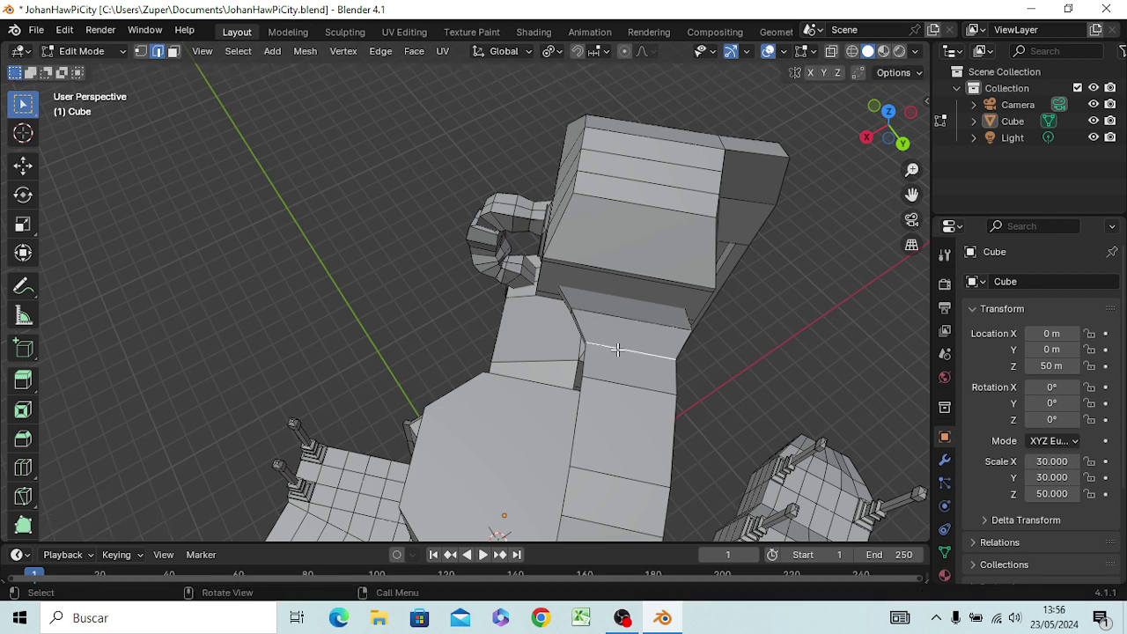
key("s")
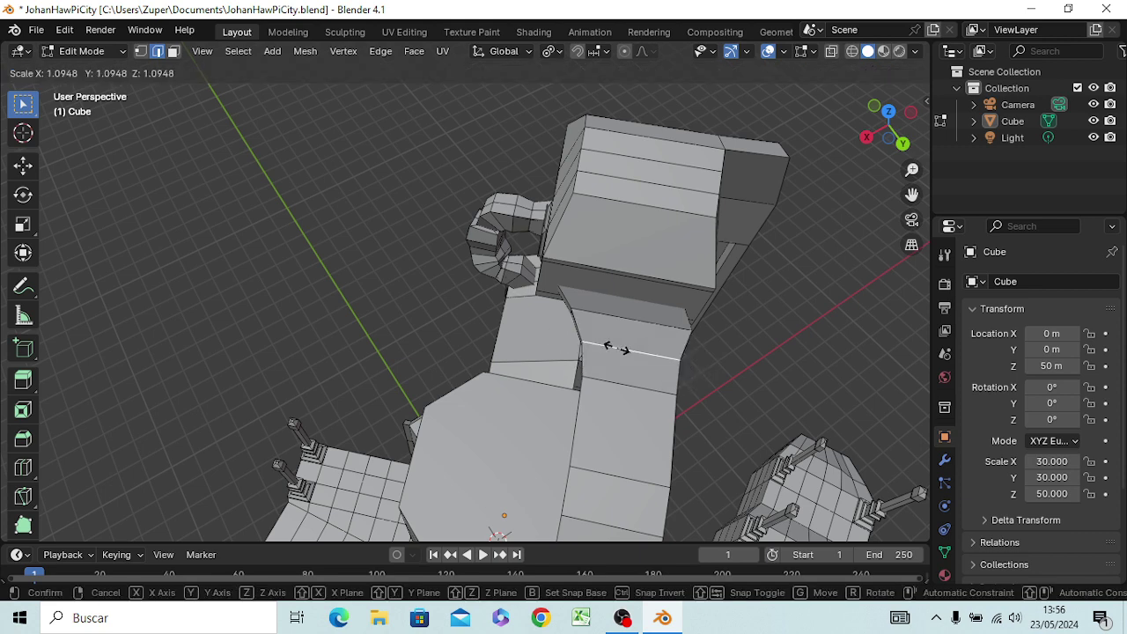
left_click(616, 349)
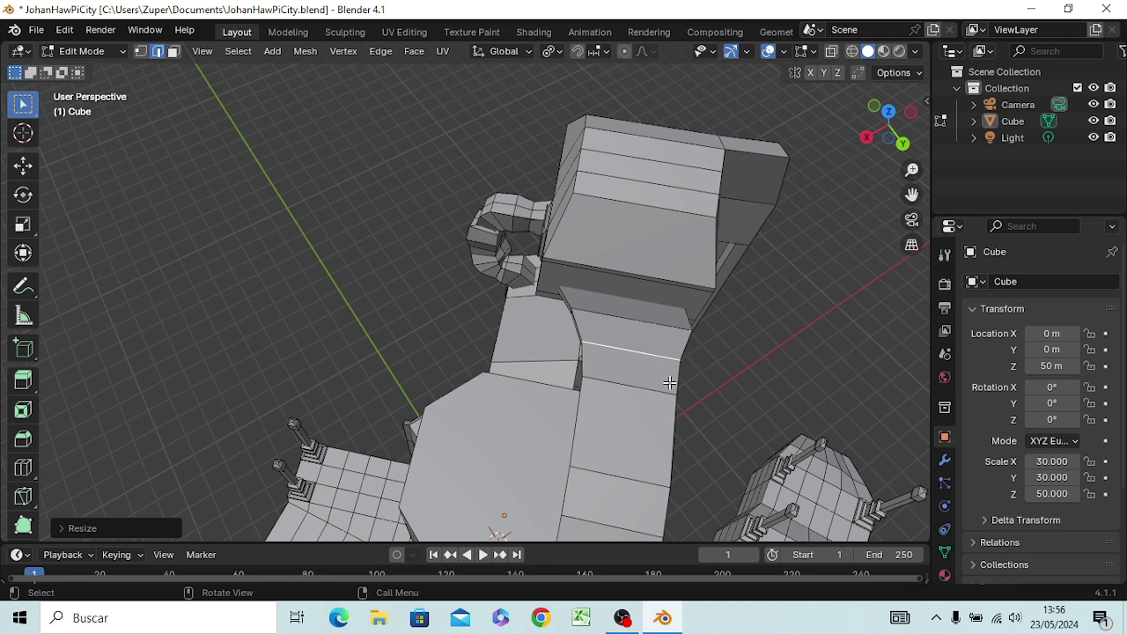
key("ctrl+z")
key("ctrl+z")
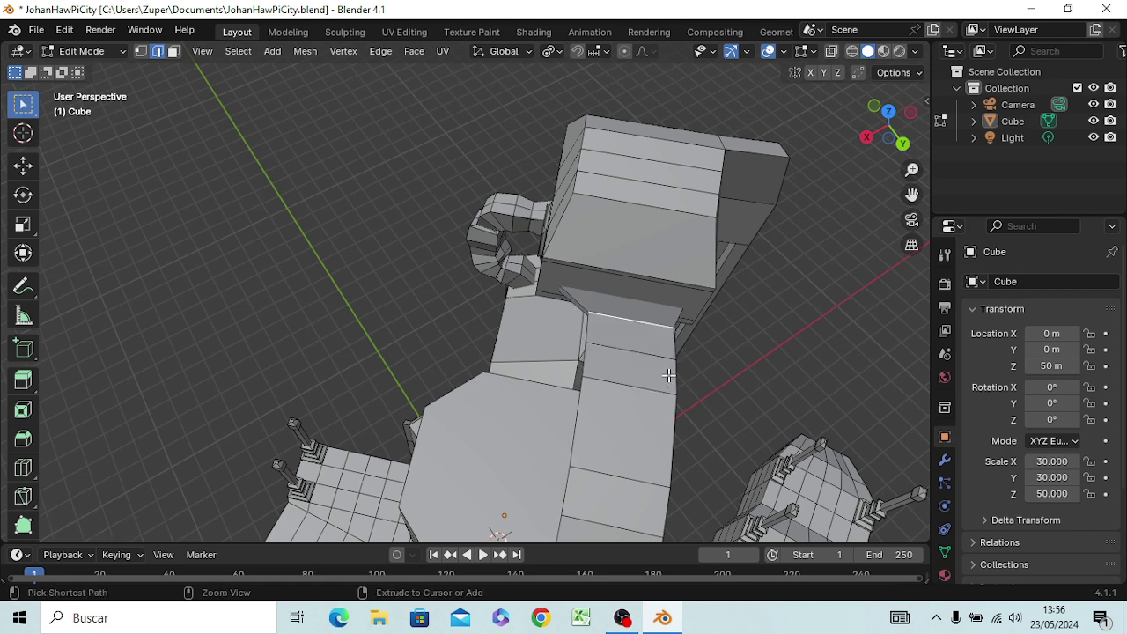
mouse_move(710, 383)
middle_mouse_down()
mouse_move(732, 370)
mouse_move(697, 326)
mouse_move(693, 340)
middle_mouse_up()
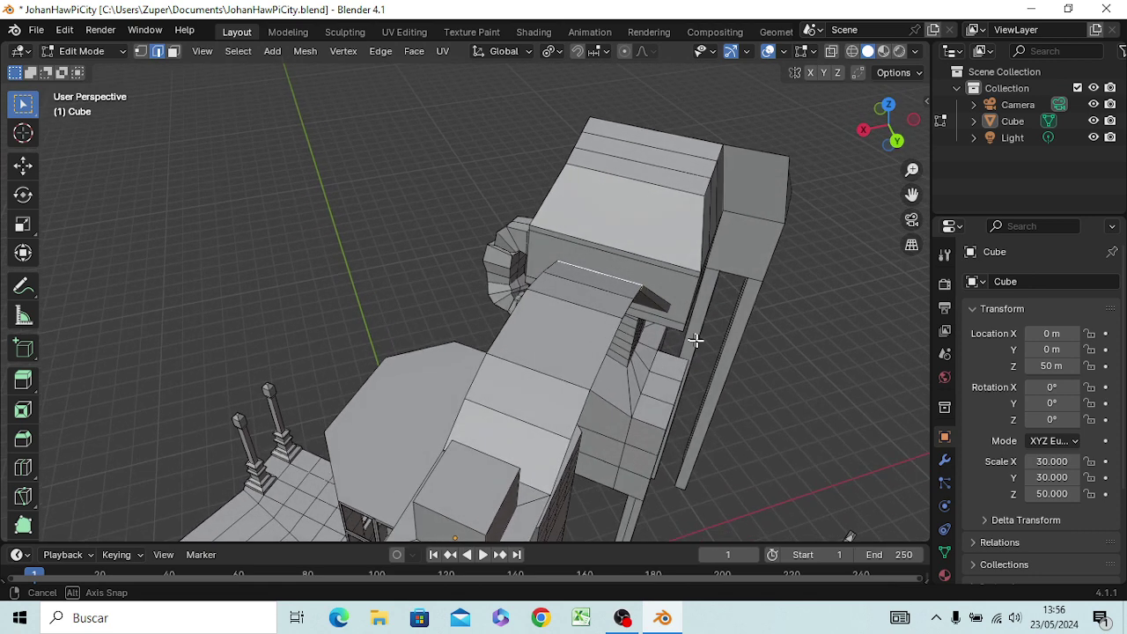
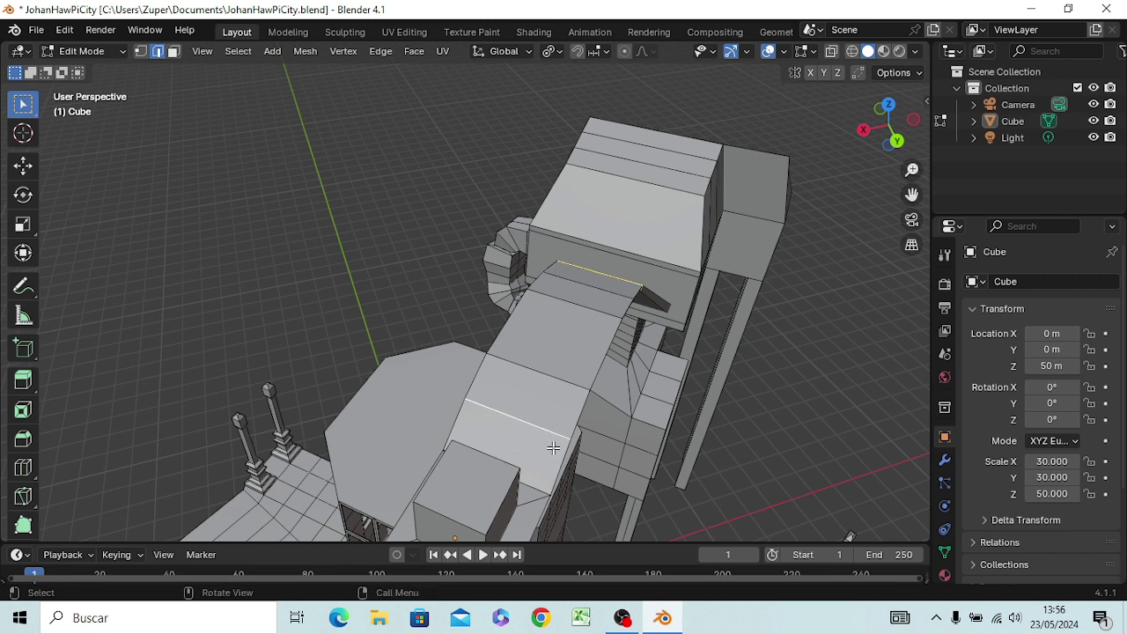
- Shrink the first walkway edge loop, then shrink the middle cross-section loop
key("s")
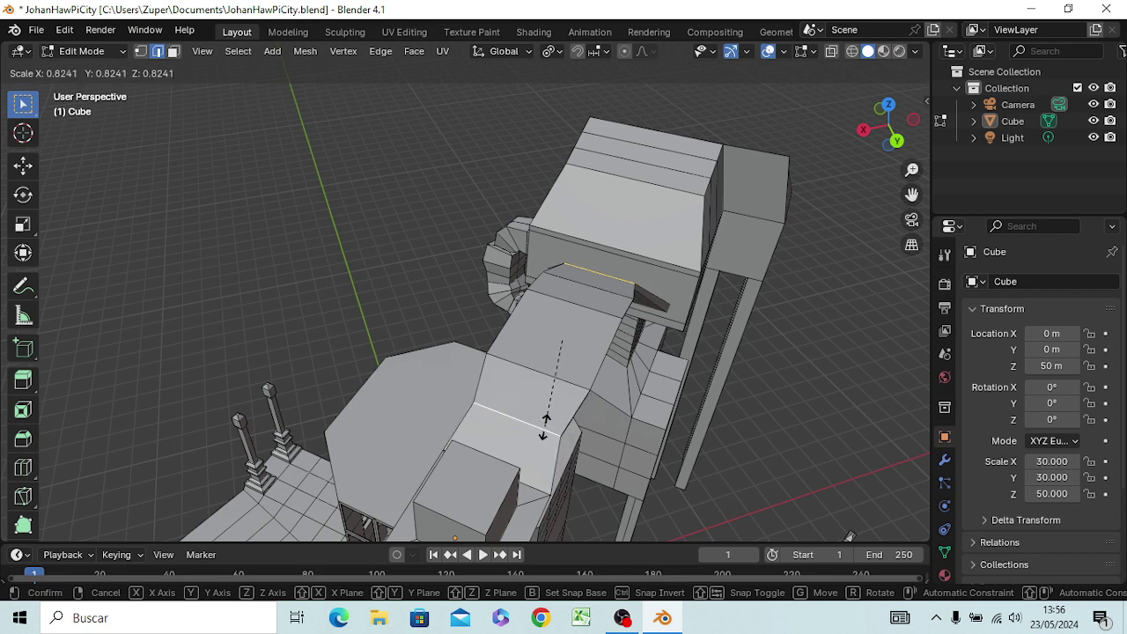
left_click(545, 424)
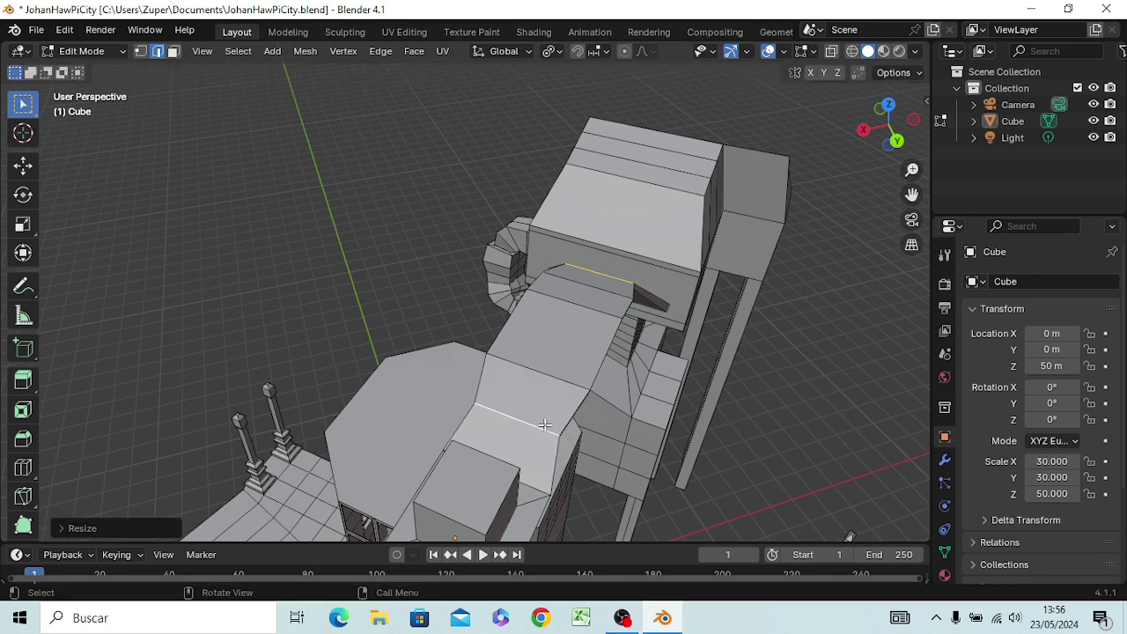
left_click(607, 298, "alt")
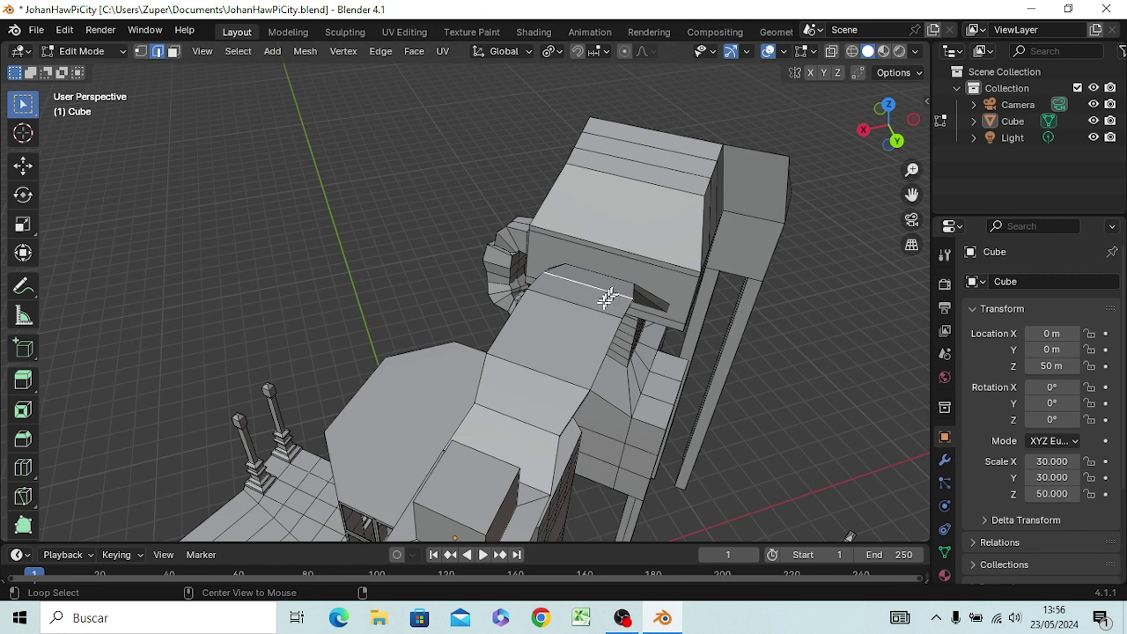
left_click(537, 373, "alt")
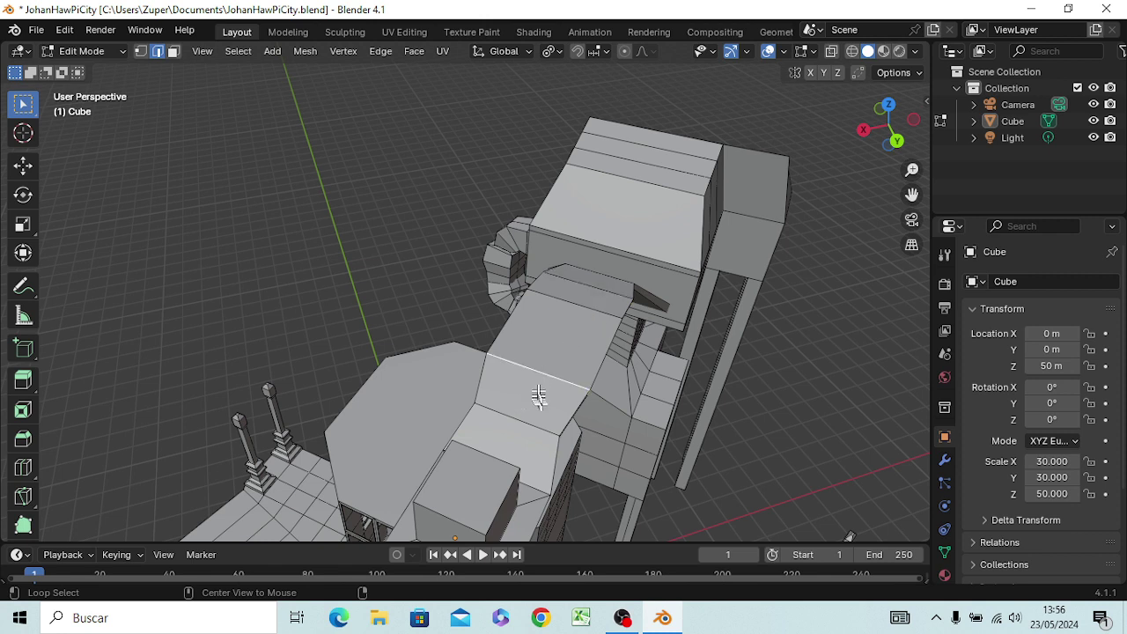
key("s")
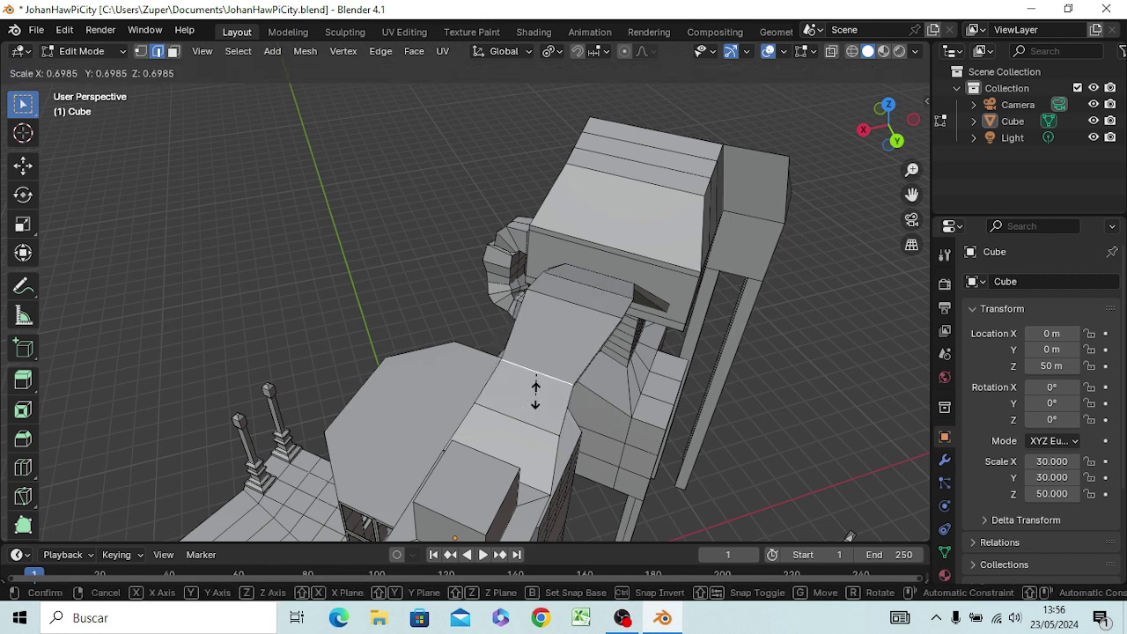
left_click(535, 391)
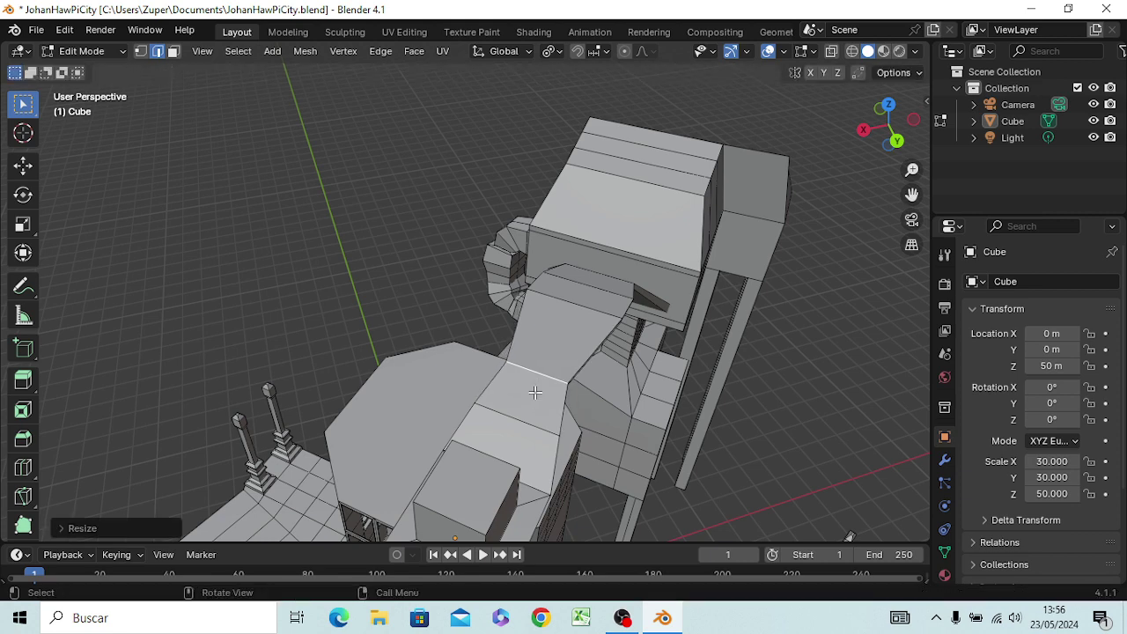
- Shrink the upper walkway loop, stop the playback and return the timeline to frame 0
key("space")
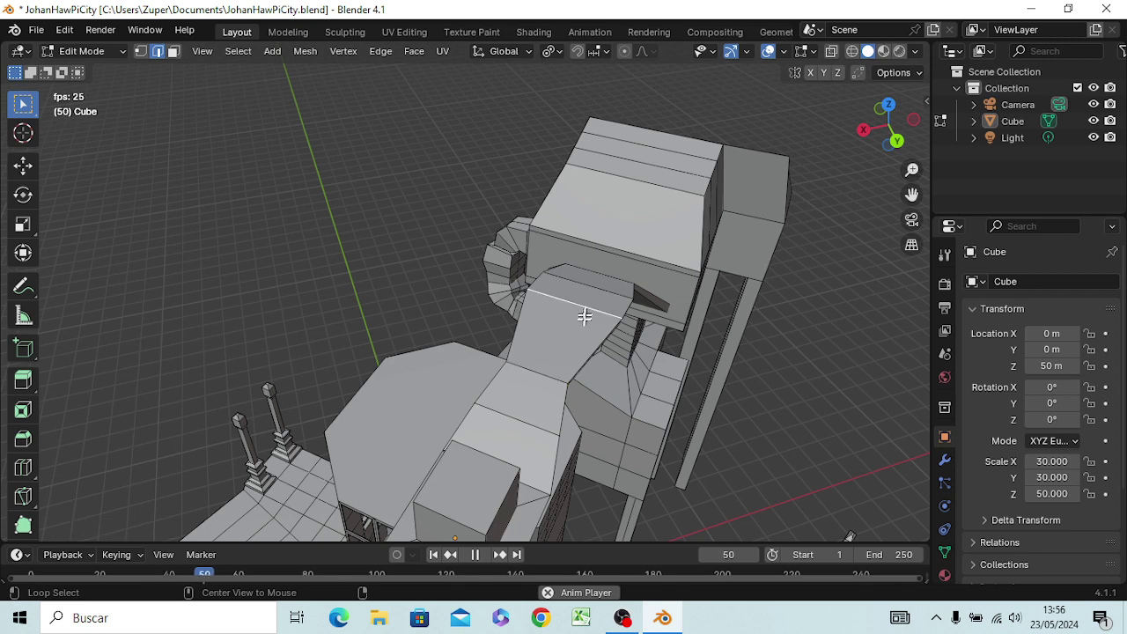
key("s")
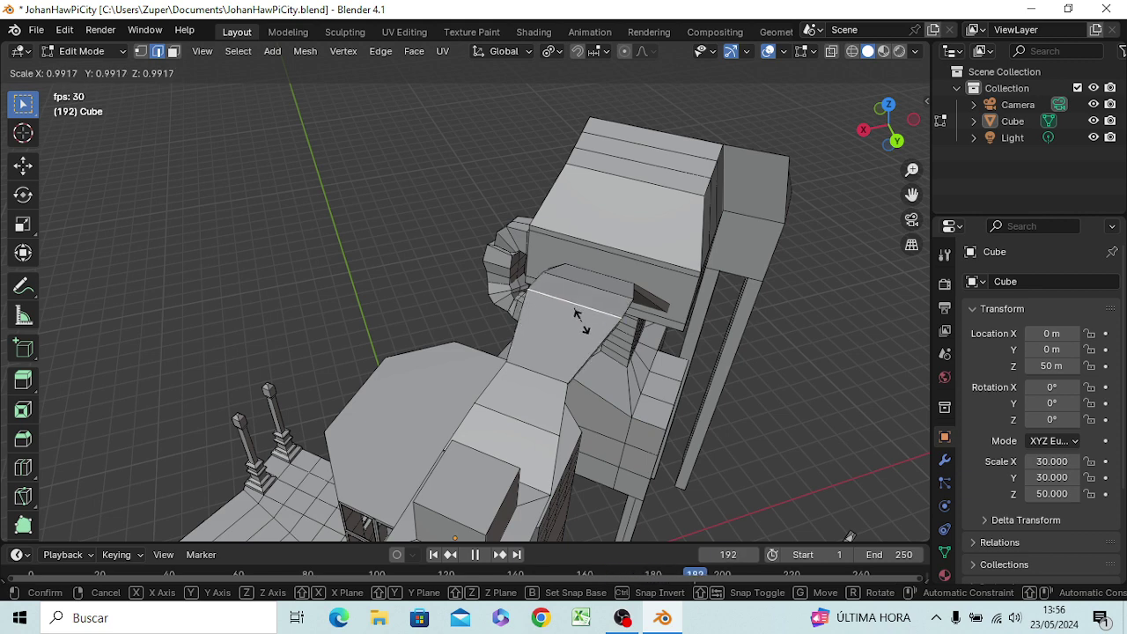
left_click(578, 317)
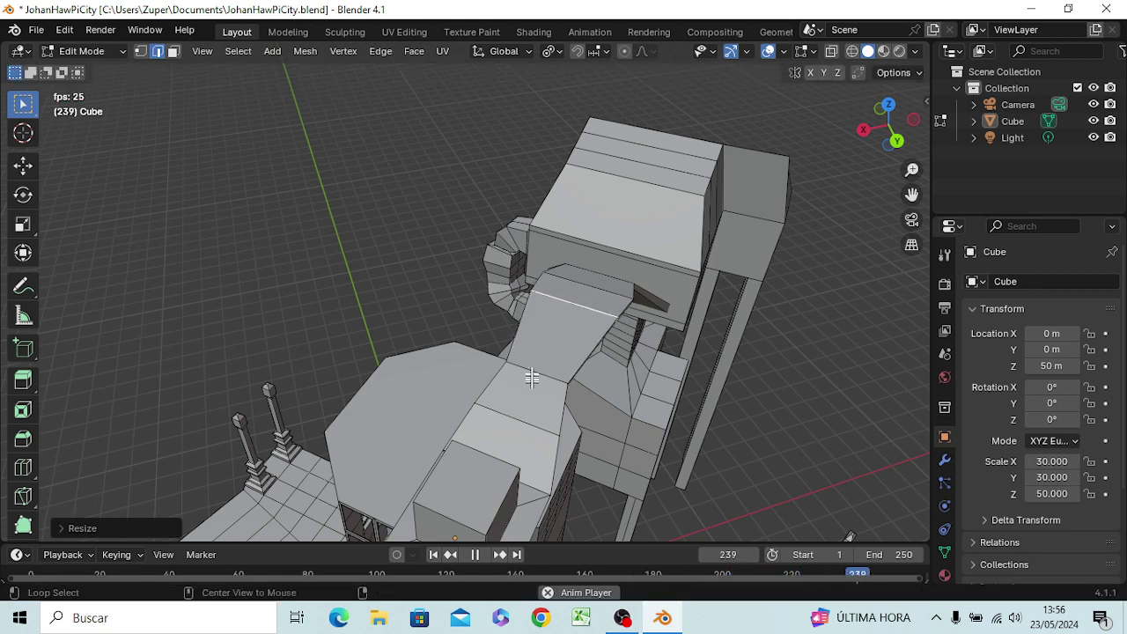
left_click(536, 381)
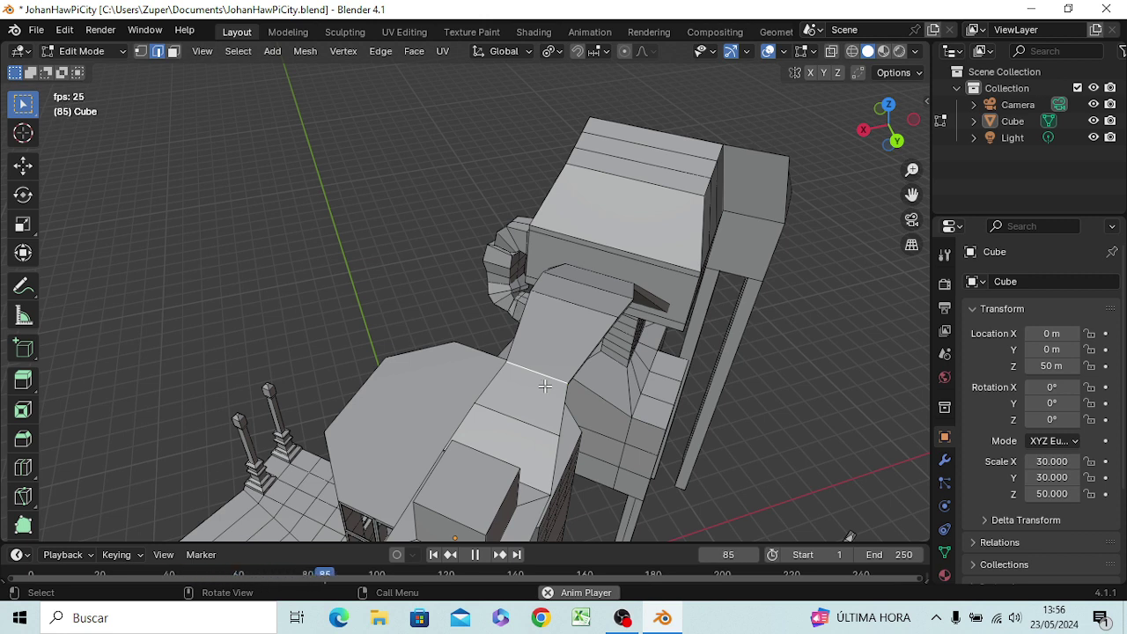
key("space")
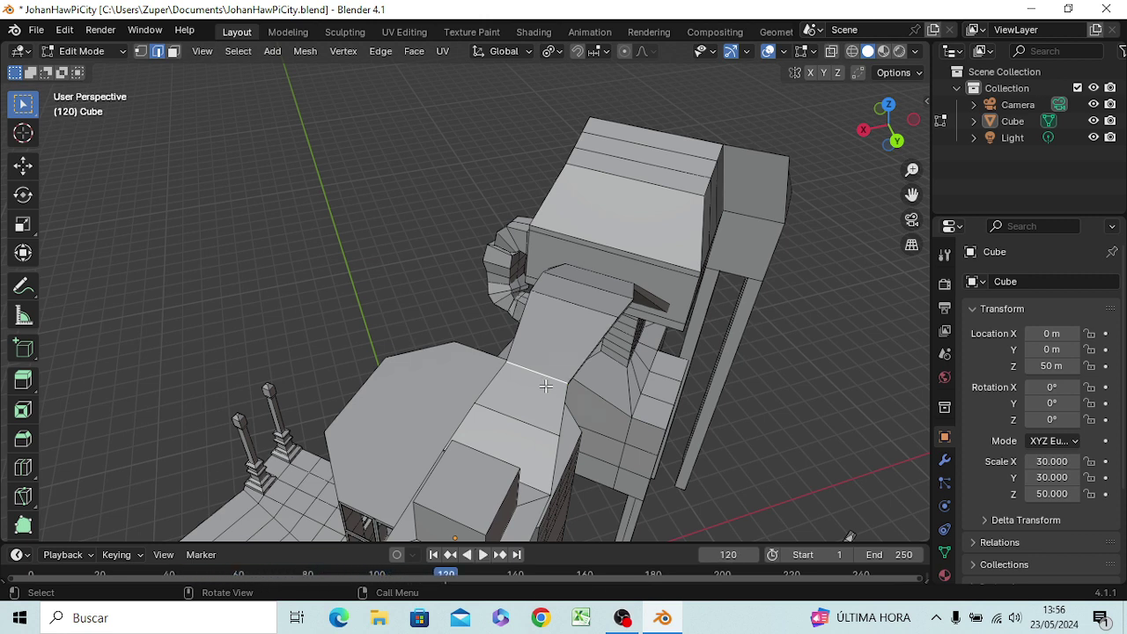
left_click(450, 575)
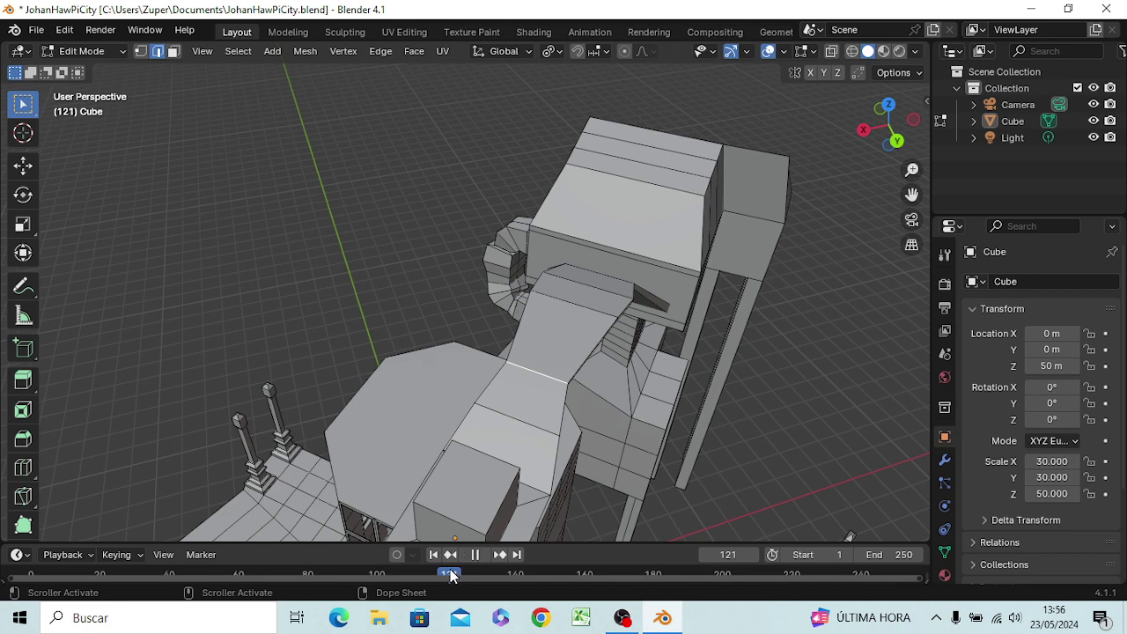
left_click_drag(450, 575, 31, 576)
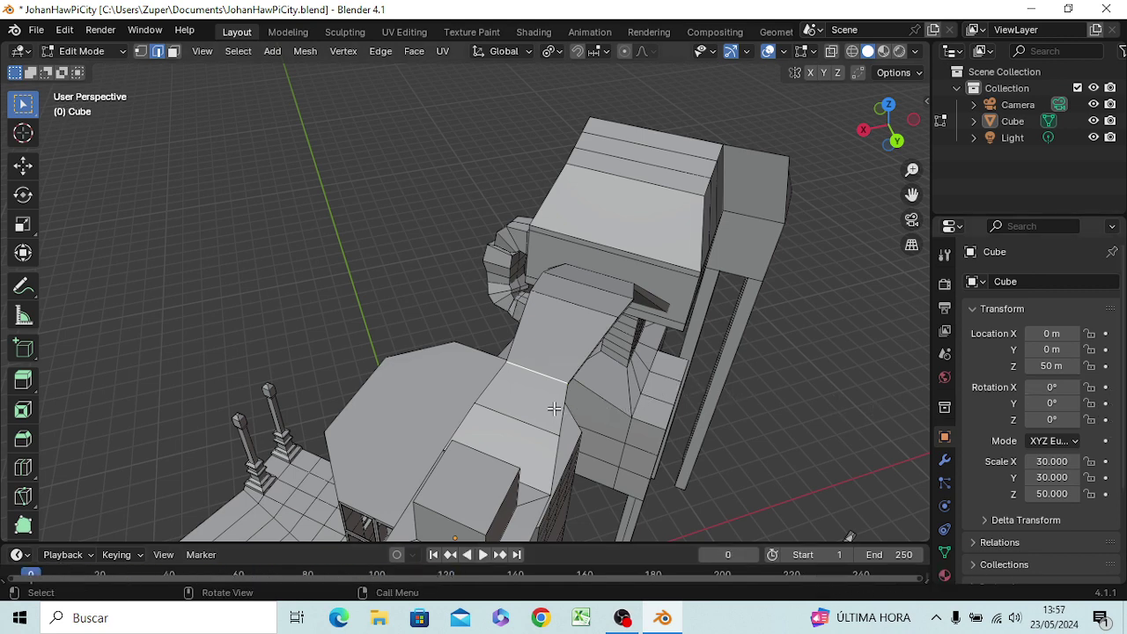
- Widen the middle loop slightly, then cancel a combined scale of the middle and upper loops
key("s")
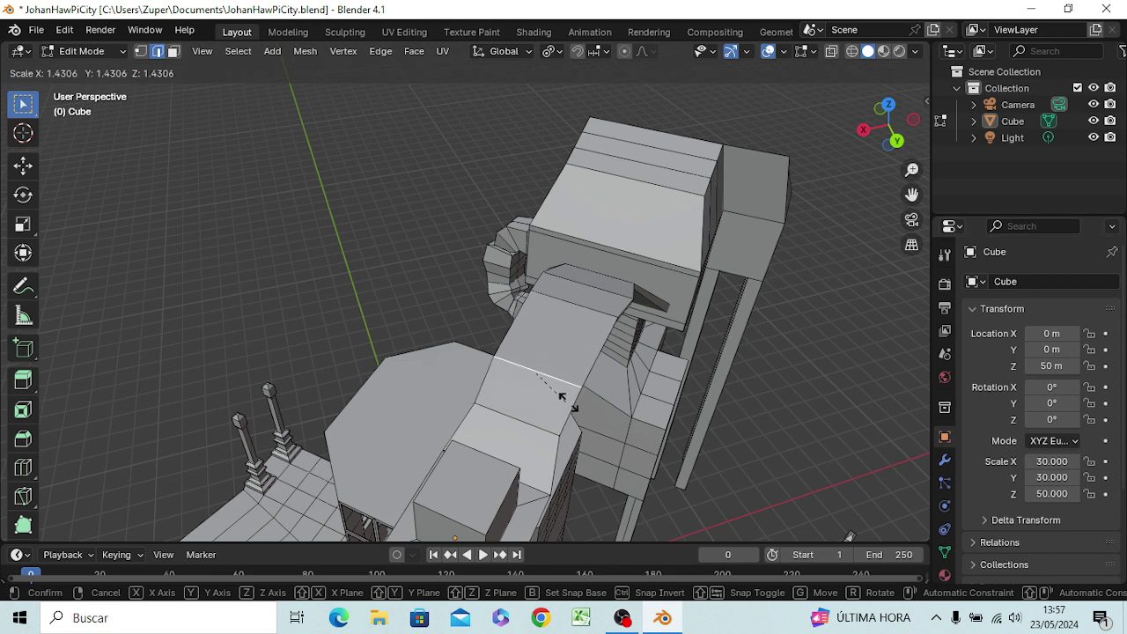
left_click(569, 398)
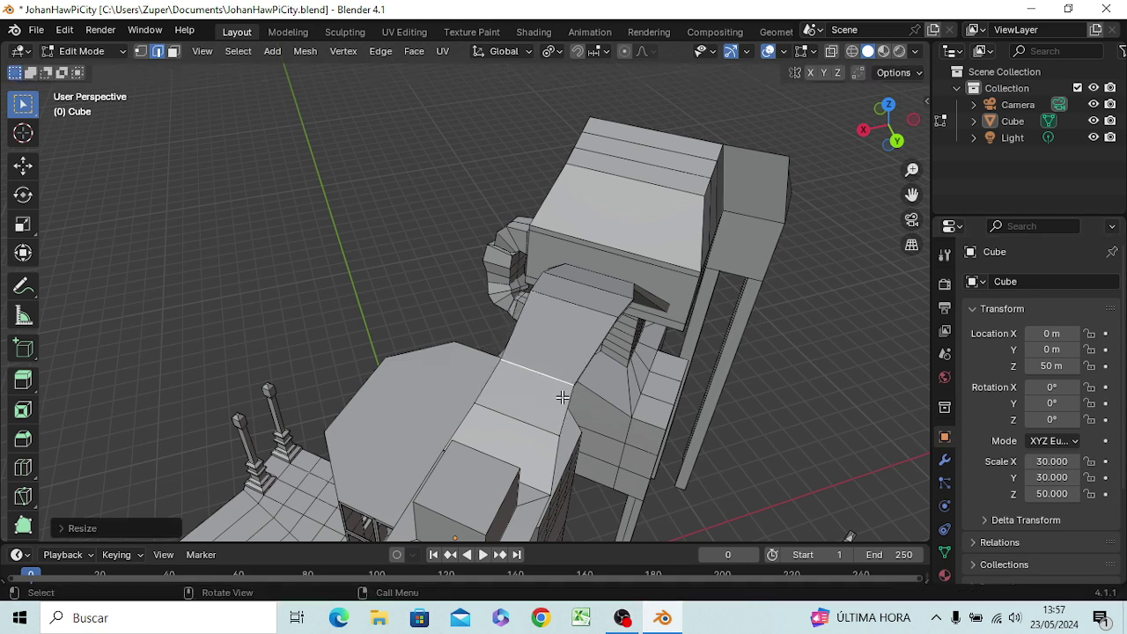
left_click(587, 308, "shift")
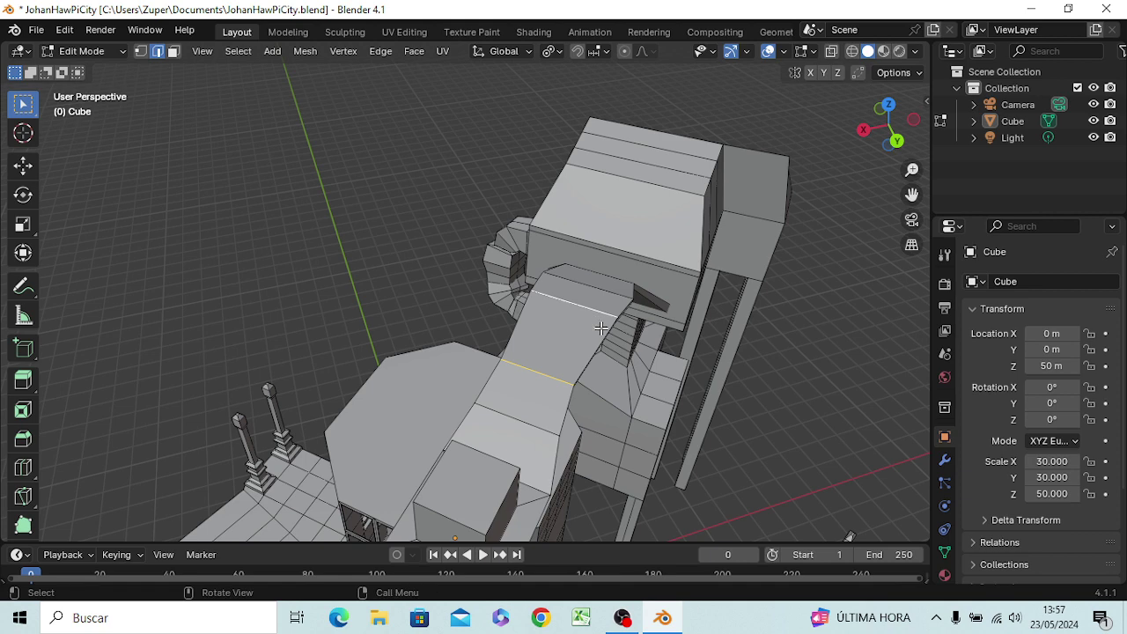
key("s")
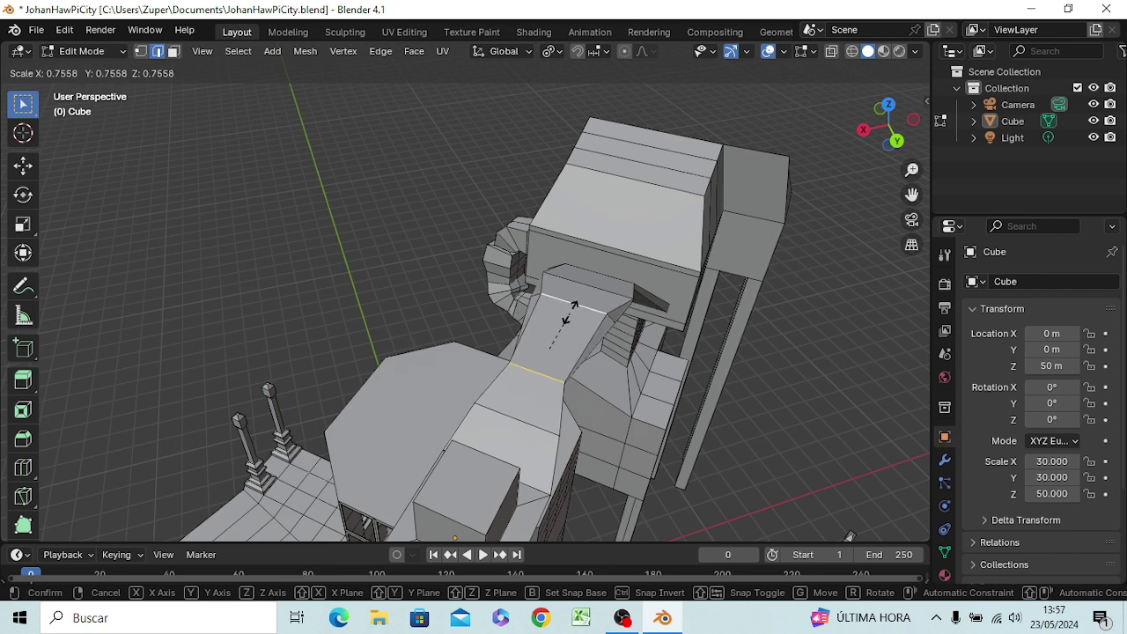
right_click(569, 313)
key("alt")
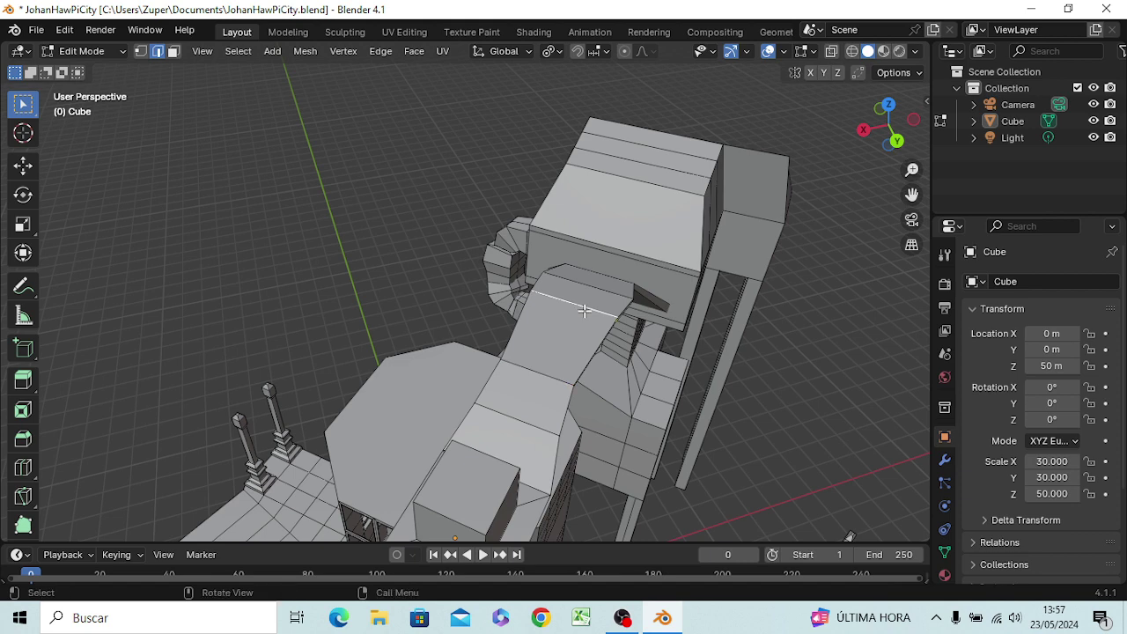
- Shrink the upper loop again and resize the edge loop at the walkway's top end
key("s")
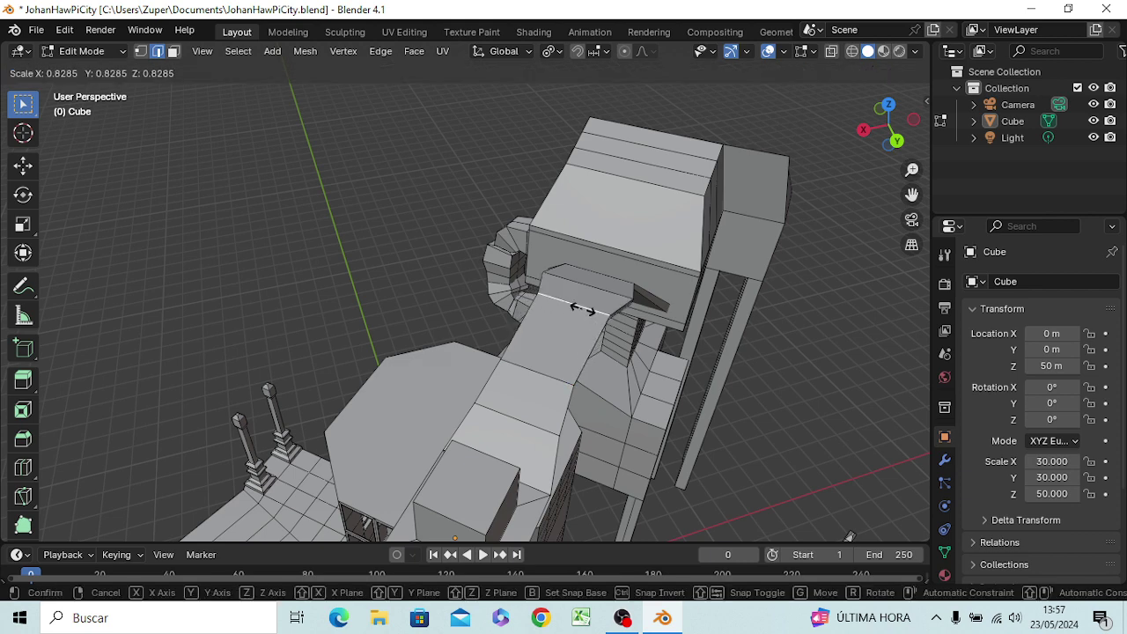
left_click(582, 308)
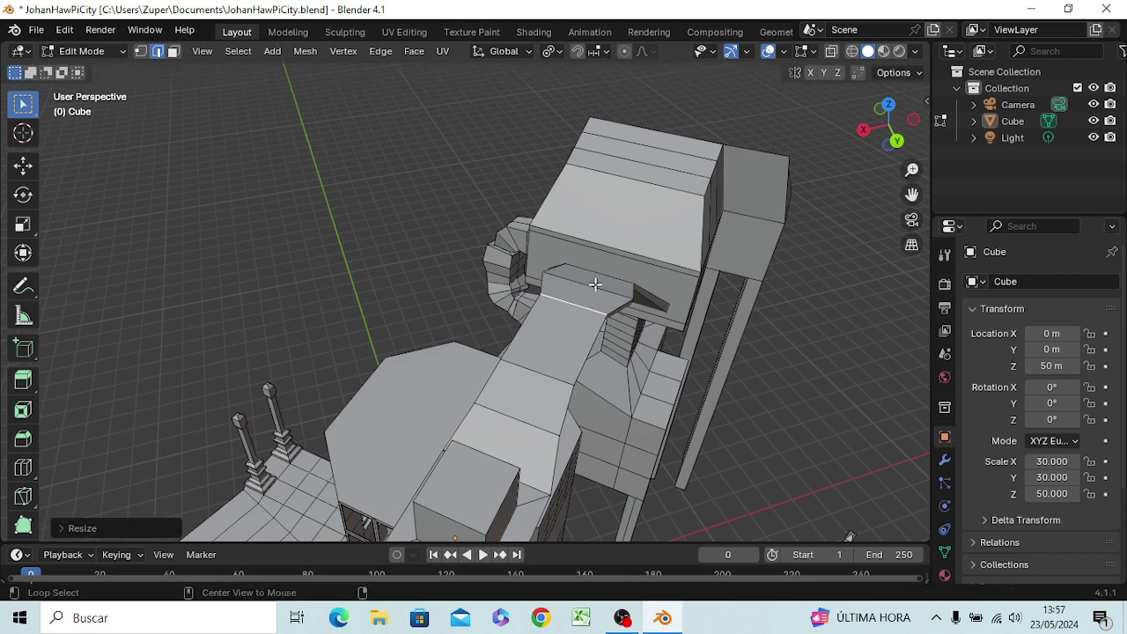
left_click(596, 285, "alt")
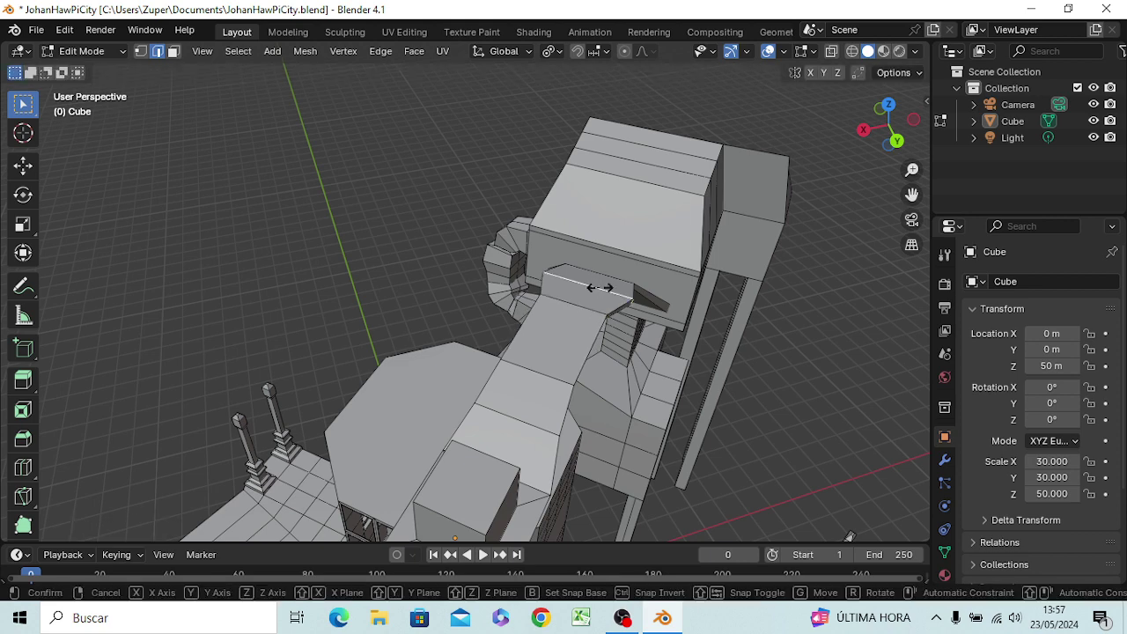
key("s")
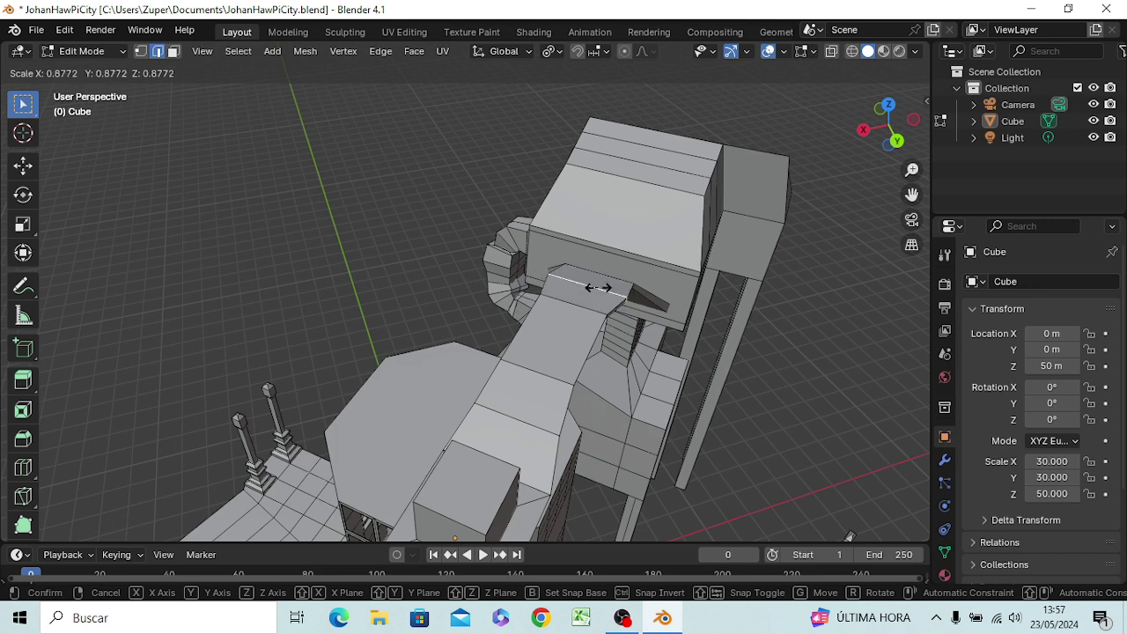
left_click(599, 287)
mouse_move(639, 325)
middle_mouse_down()
mouse_move(642, 391)
mouse_move(573, 393)
mouse_move(528, 373)
middle_mouse_up()
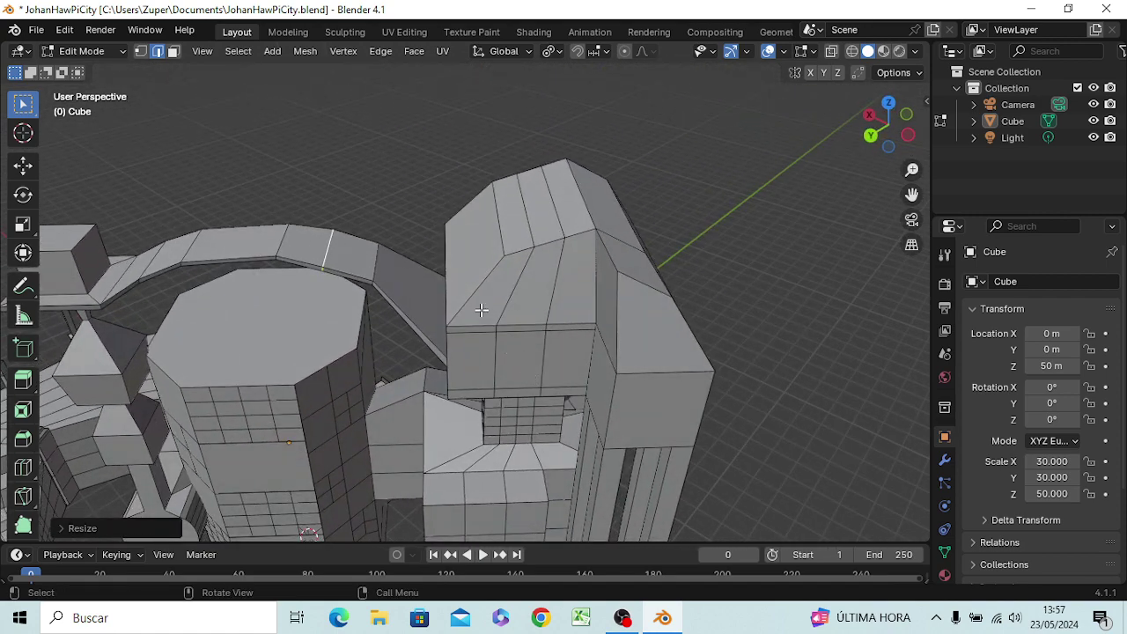
- Delete the faces around an edge loop on the curved arch wall and scale the opening's edges
left_click(376, 262, "alt")
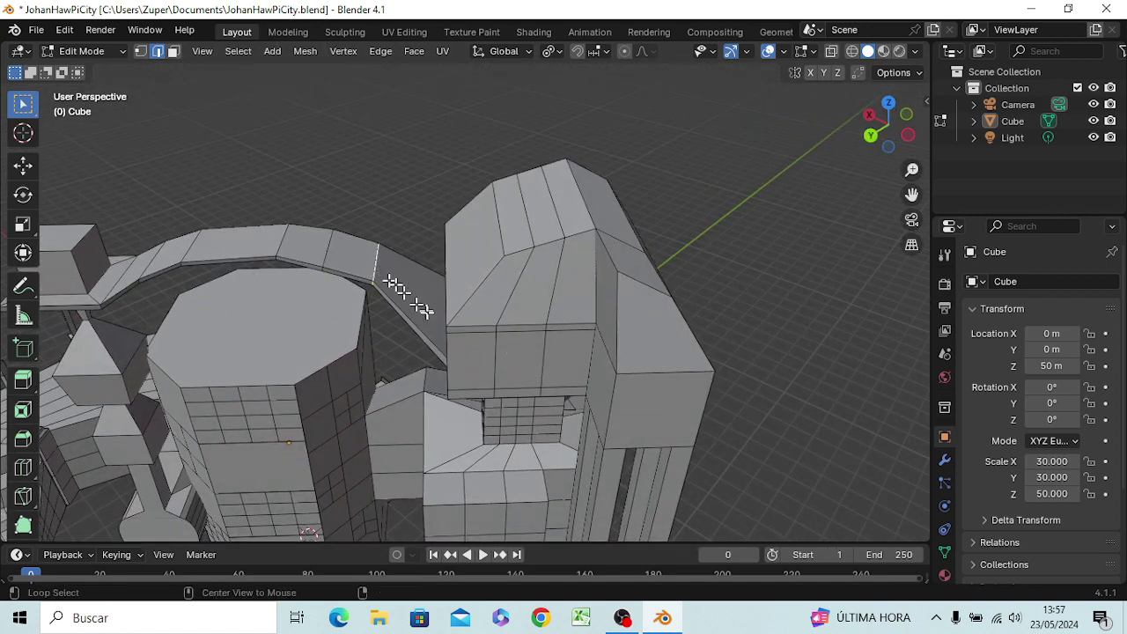
key("x")
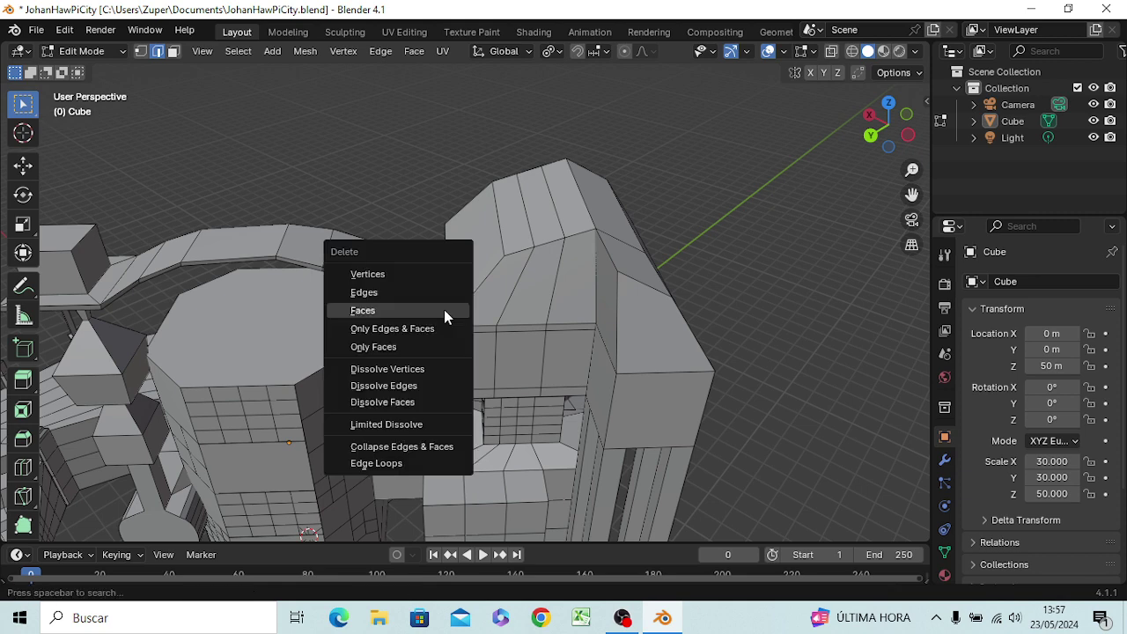
left_click(443, 314)
key("s")
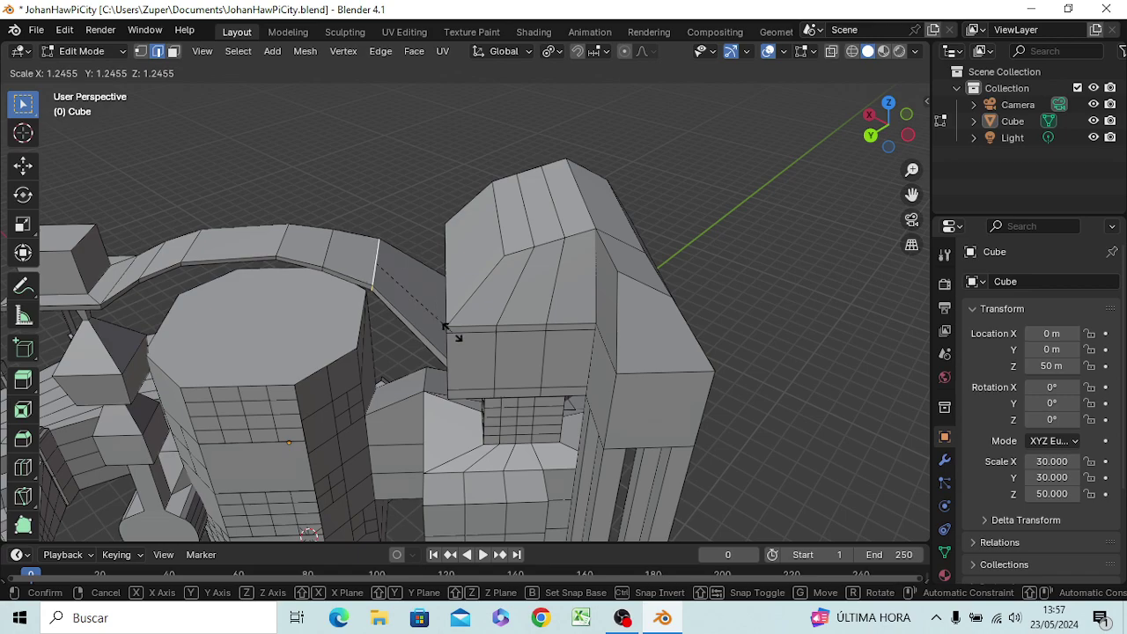
left_click(454, 337)
- Select the edge segments along the arch's front edge, from the far end back to the wall
mouse_move(536, 408)
middle_mouse_down()
mouse_move(607, 378)
mouse_move(617, 350)
mouse_move(610, 393)
mouse_move(585, 379)
middle_mouse_up()
mouse_move(485, 373)
middle_mouse_down()
mouse_move(503, 411)
mouse_move(535, 428)
mouse_move(562, 412)
mouse_move(513, 410)
middle_mouse_up()
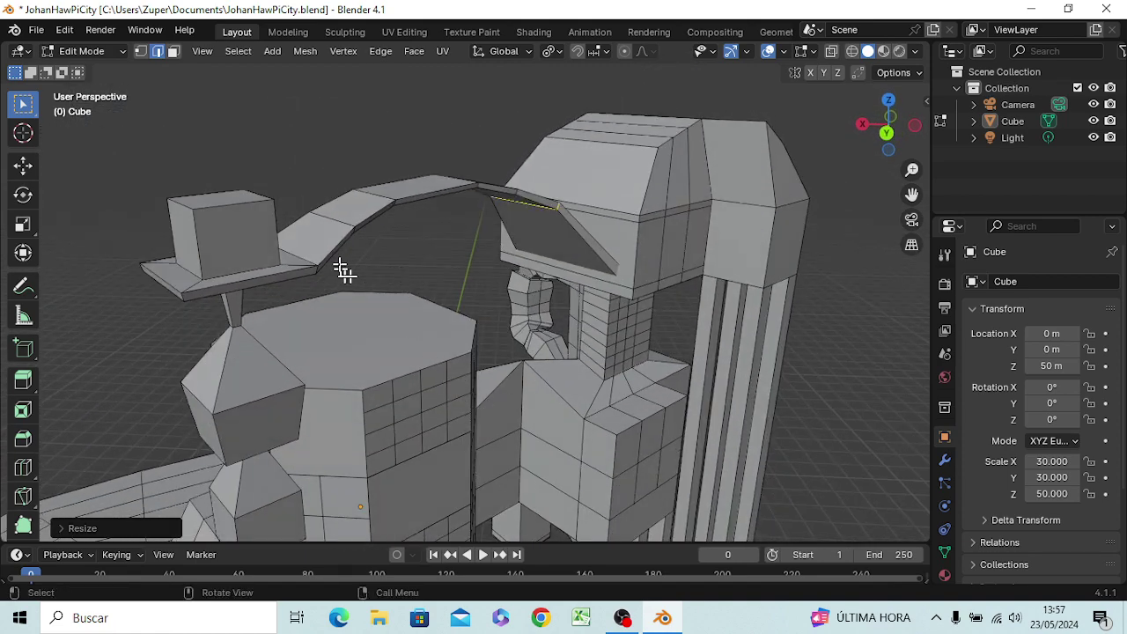
key("alt+a")
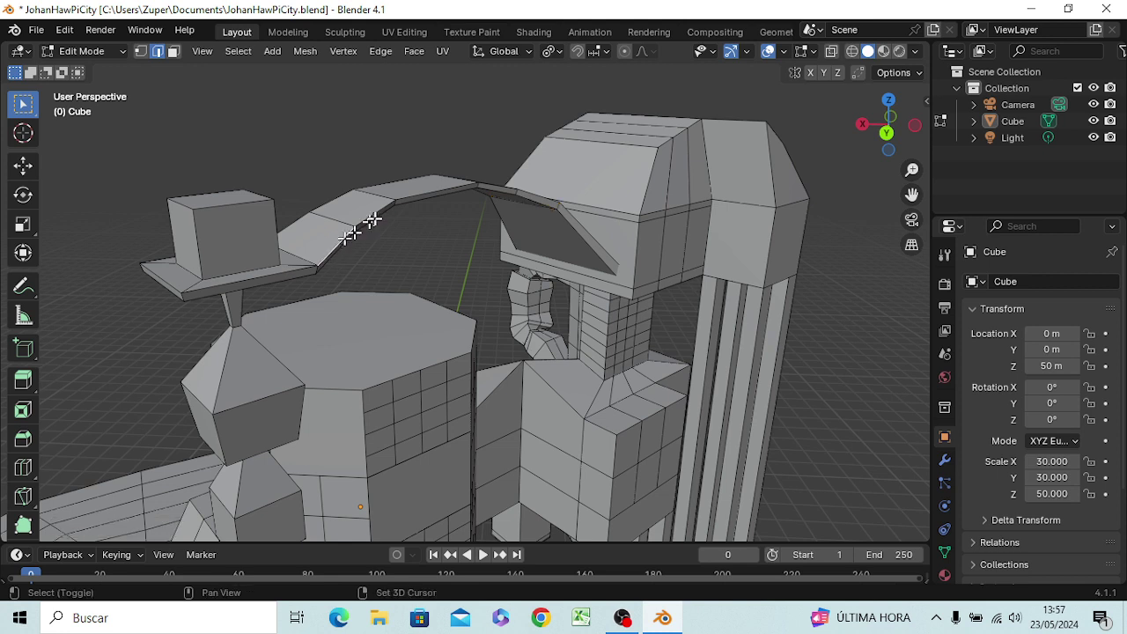
left_click(372, 213)
left_click(441, 189, "shift")
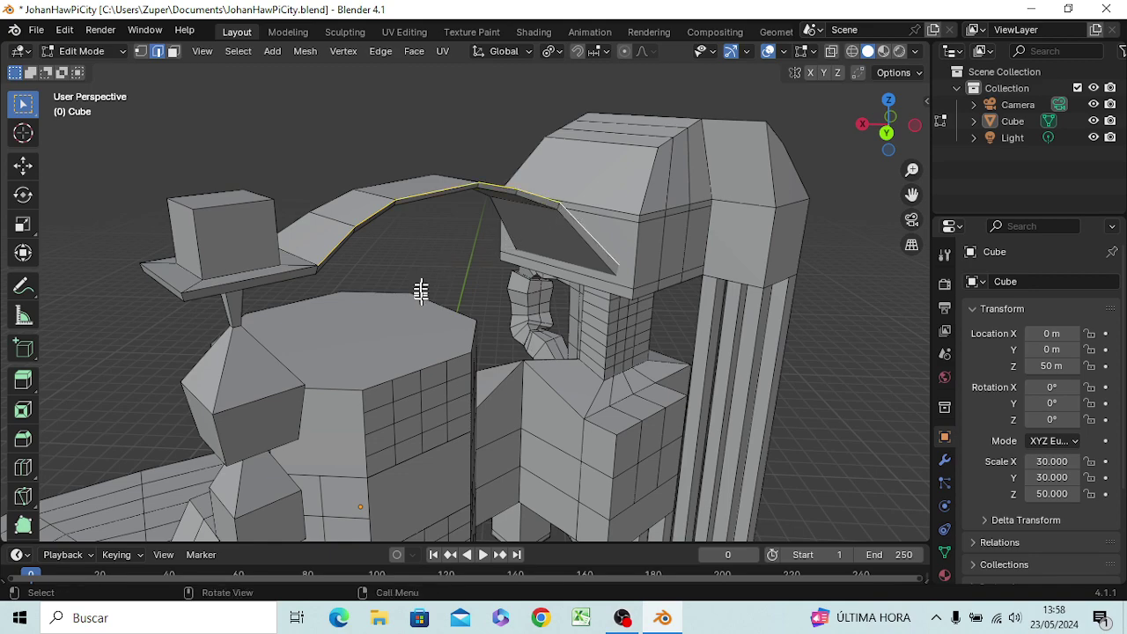
mouse_move(420, 289)
middle_mouse_down()
mouse_move(626, 348)
mouse_move(651, 324)
middle_mouse_up()
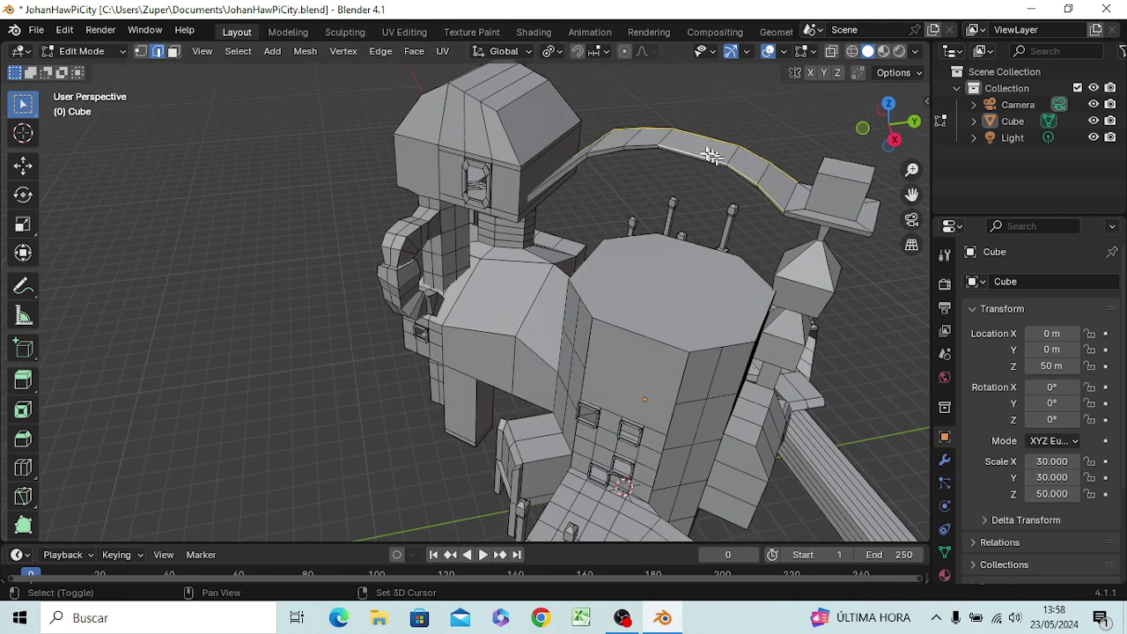
left_click(661, 145, "shift")
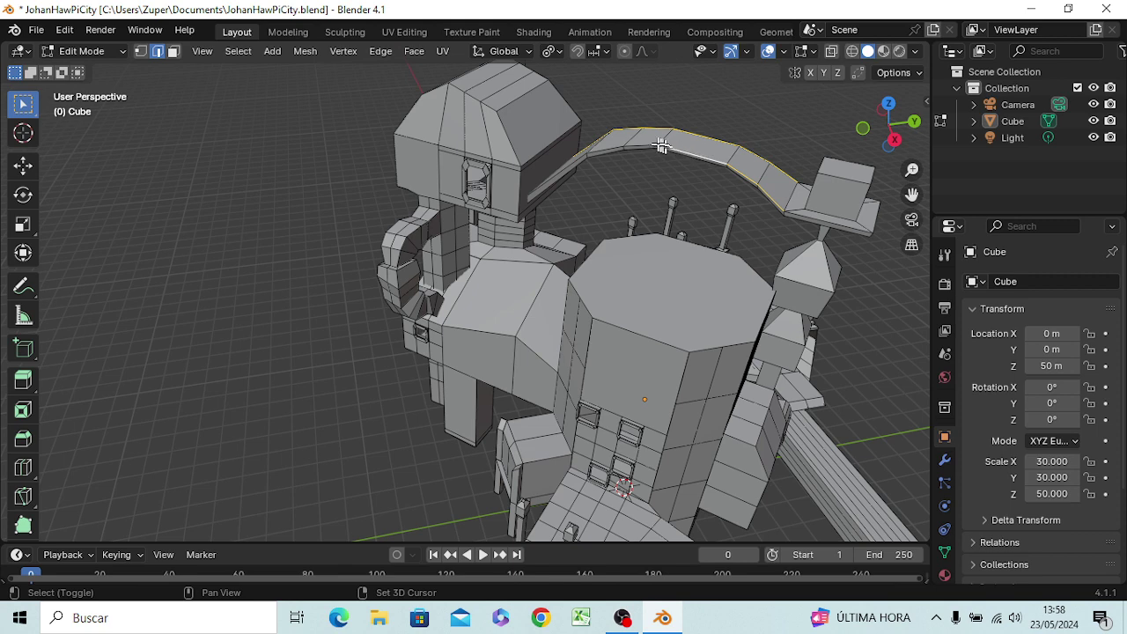
left_click(616, 142, "shift")
left_click(573, 160, "shift")
left_click(576, 162, "shift")
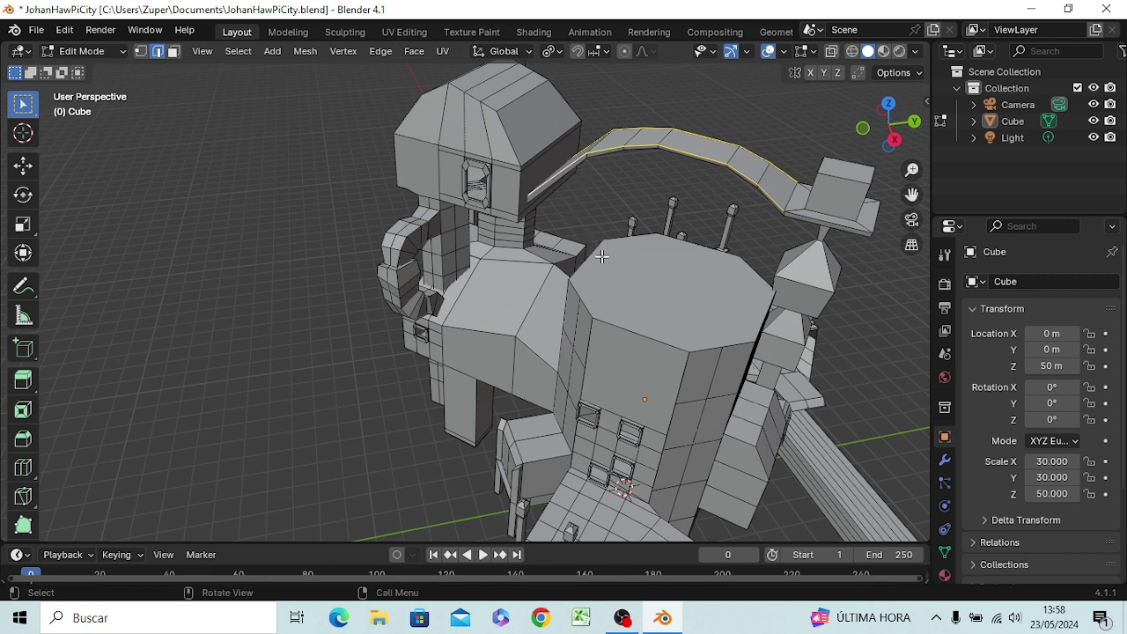
- In front view, raise the selected arch edges 3.825 m straight up along Z
key("KP_1")
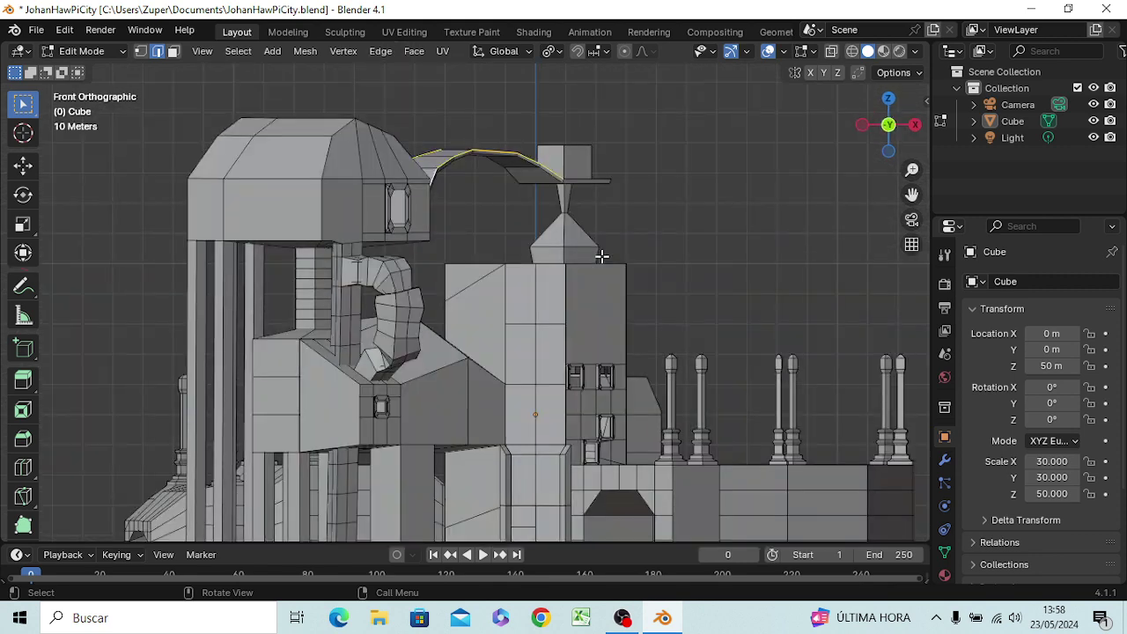
key("g")
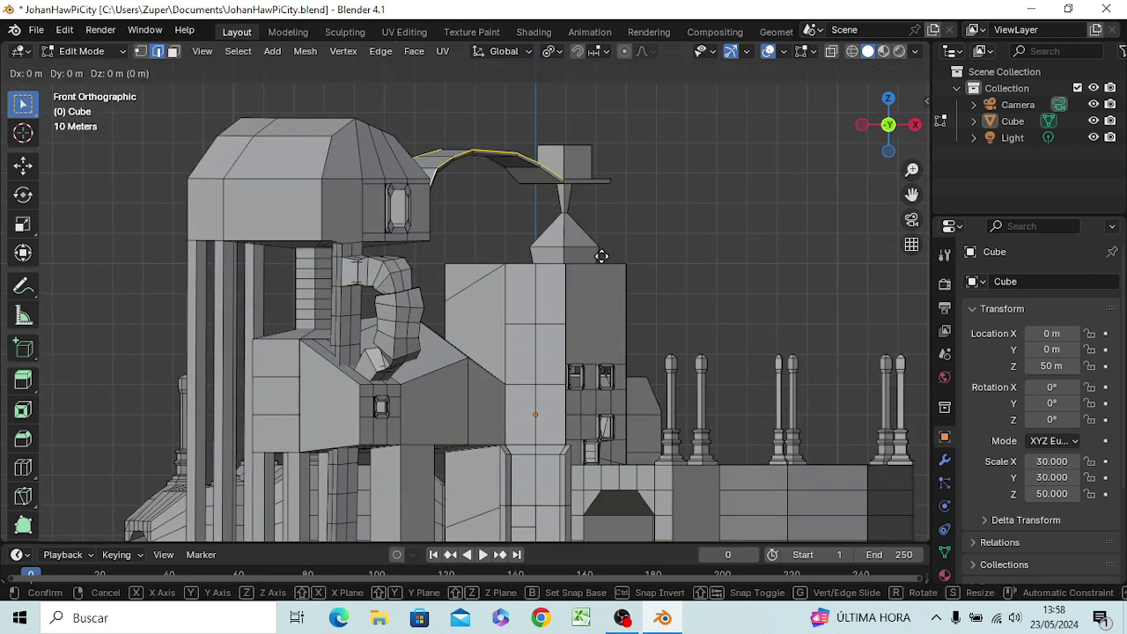
key("z")
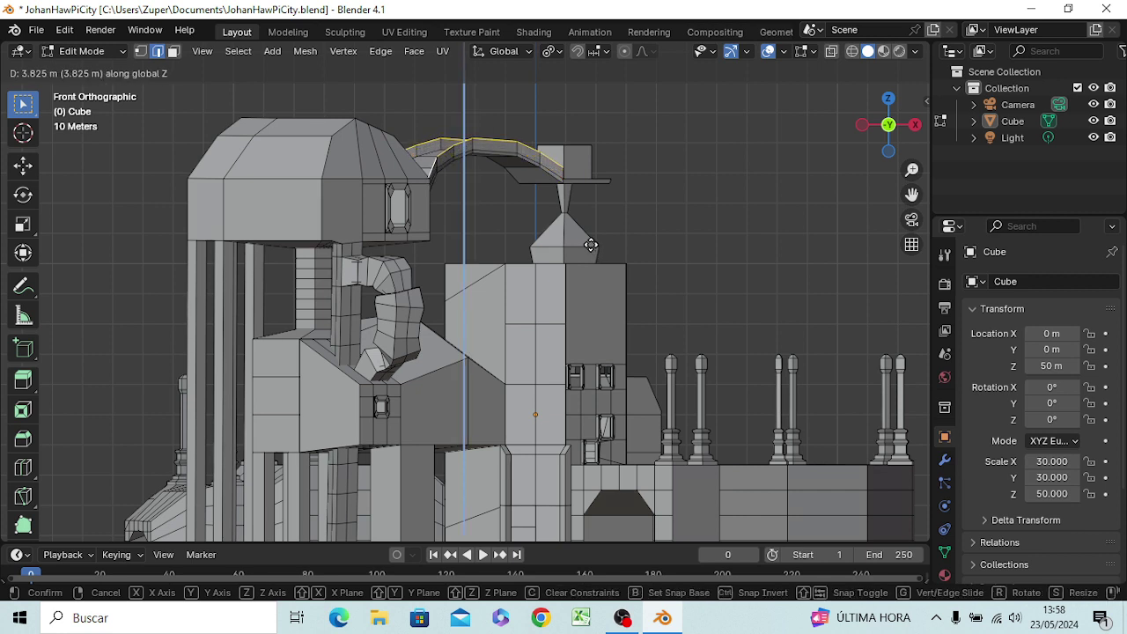
left_click(590, 245)
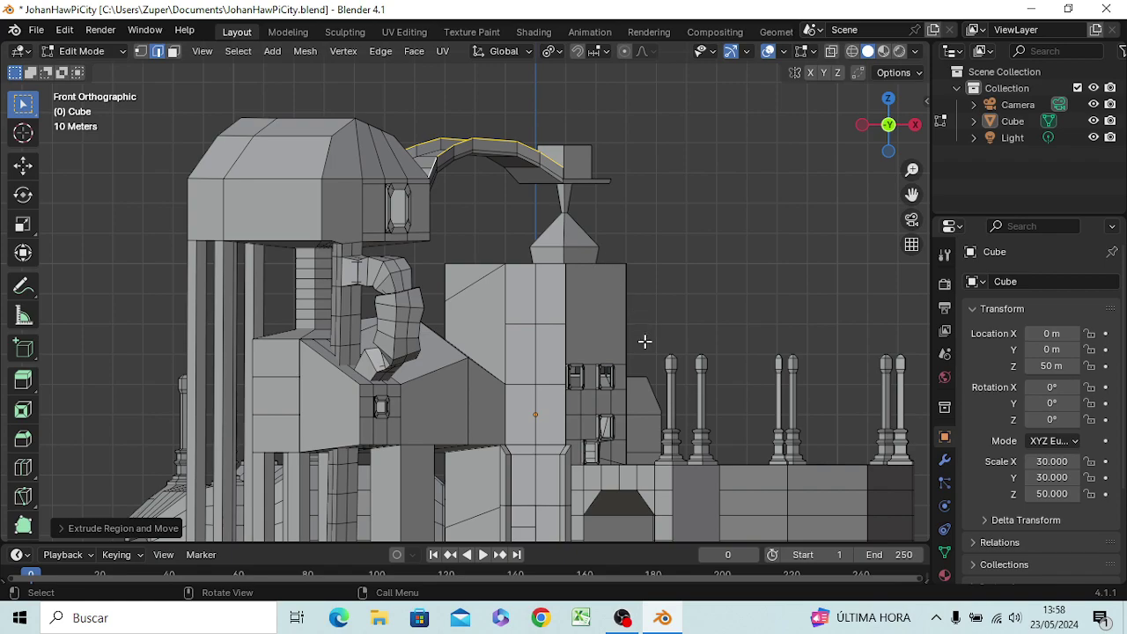
mouse_move(639, 335)
middle_mouse_down()
mouse_move(480, 401)
mouse_move(290, 383)
mouse_move(289, 397)
mouse_move(300, 417)
mouse_move(415, 410)
mouse_move(443, 378)
mouse_move(408, 418)
mouse_move(681, 337)
middle_mouse_up()
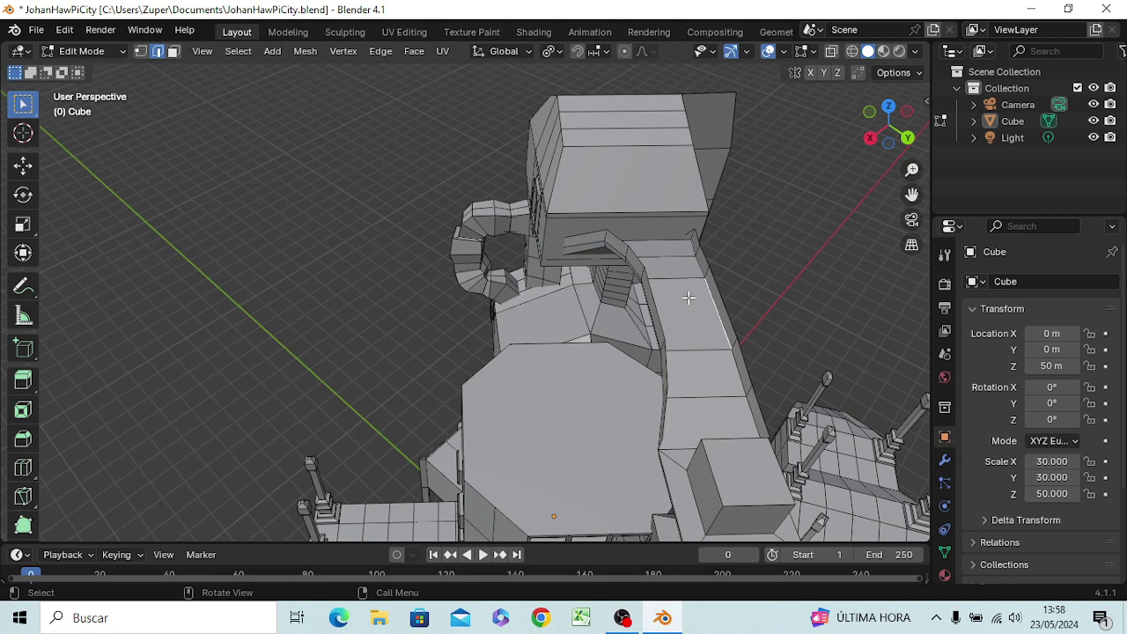
- Subdivide one bridge deck face twice into a grid of small faces
key("3")
left_click(684, 302)
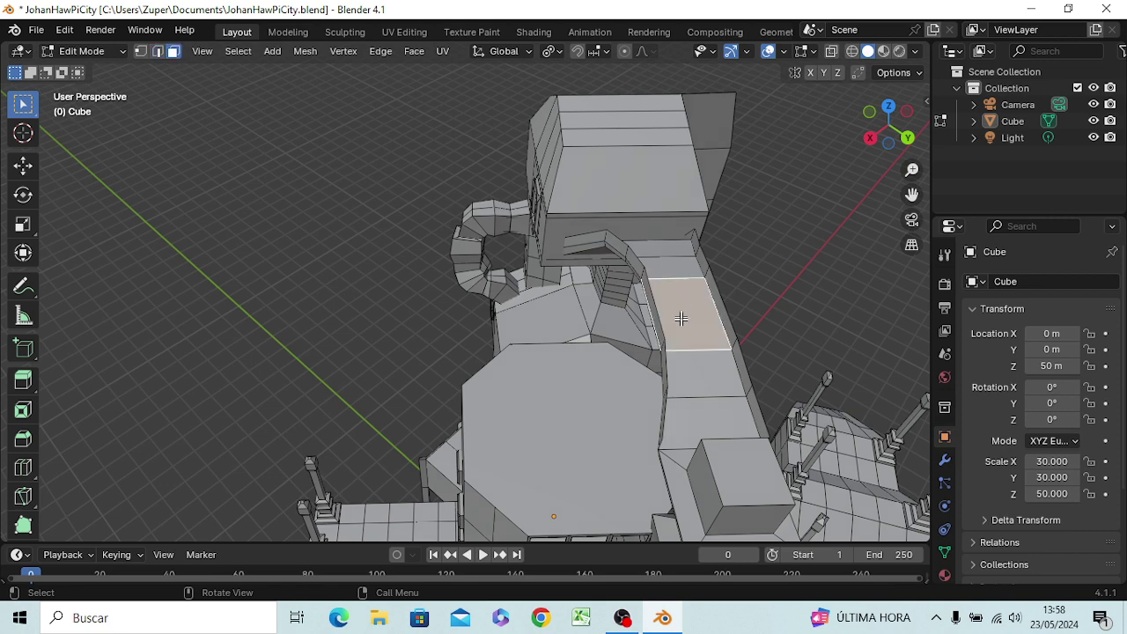
right_click(687, 317)
left_click(620, 300)
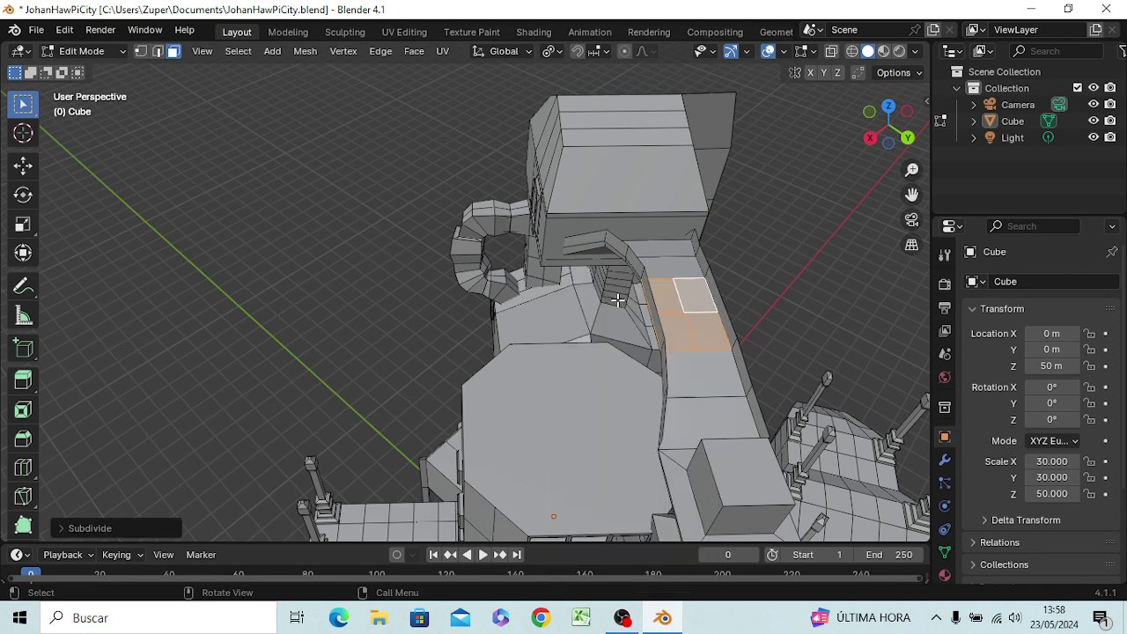
right_click(674, 297)
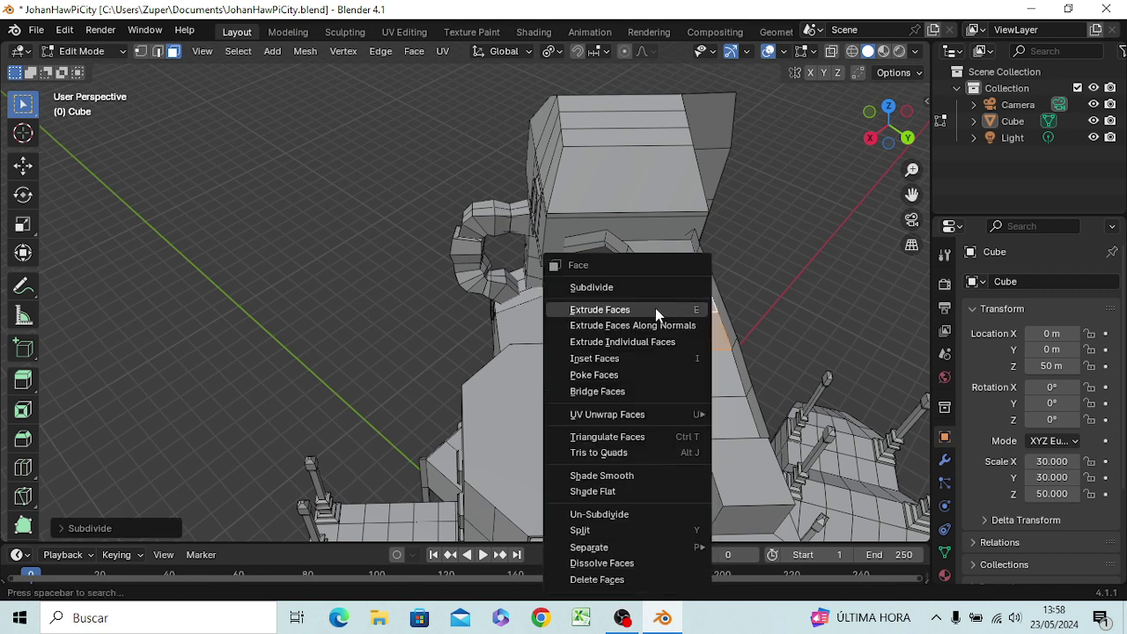
left_click(651, 288)
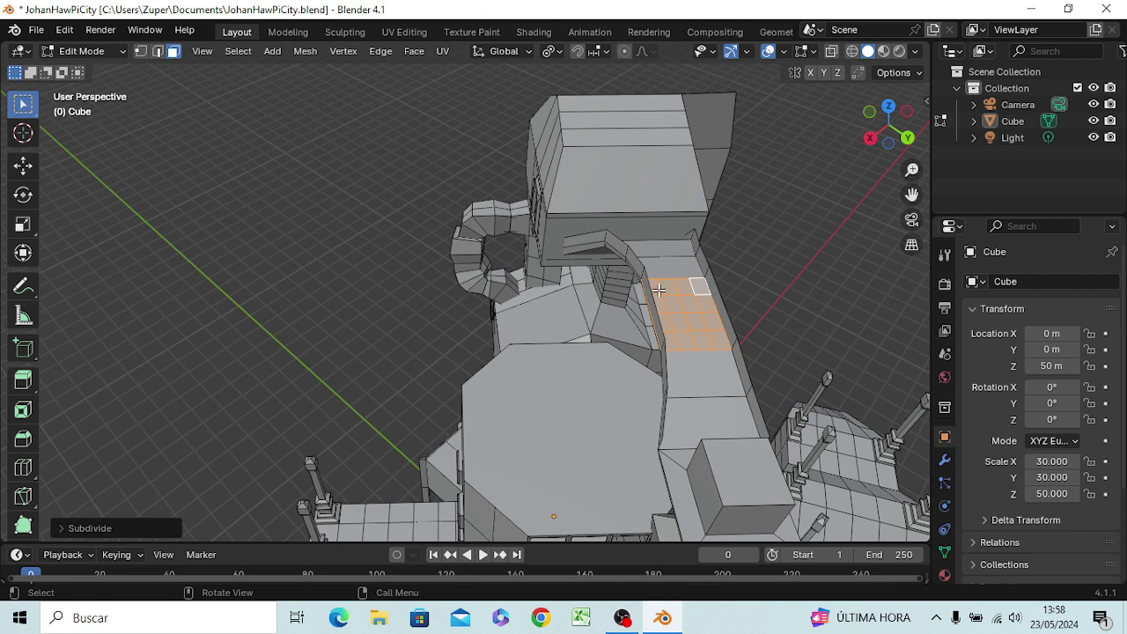
- Select a few of the small grid faces on the deck
key("shift")
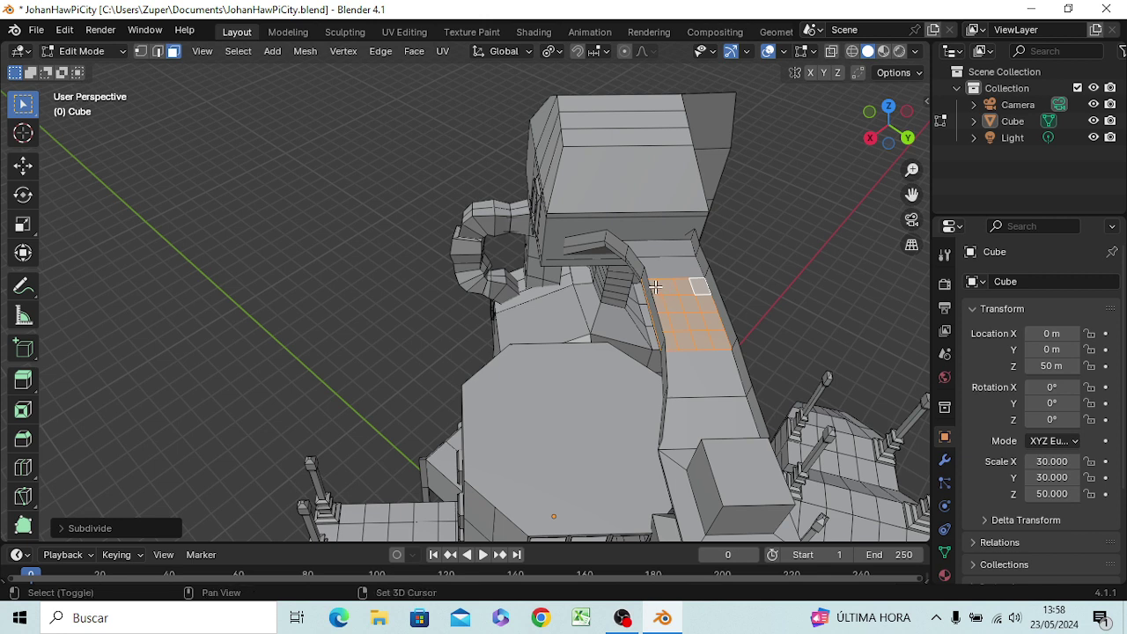
left_click(775, 282)
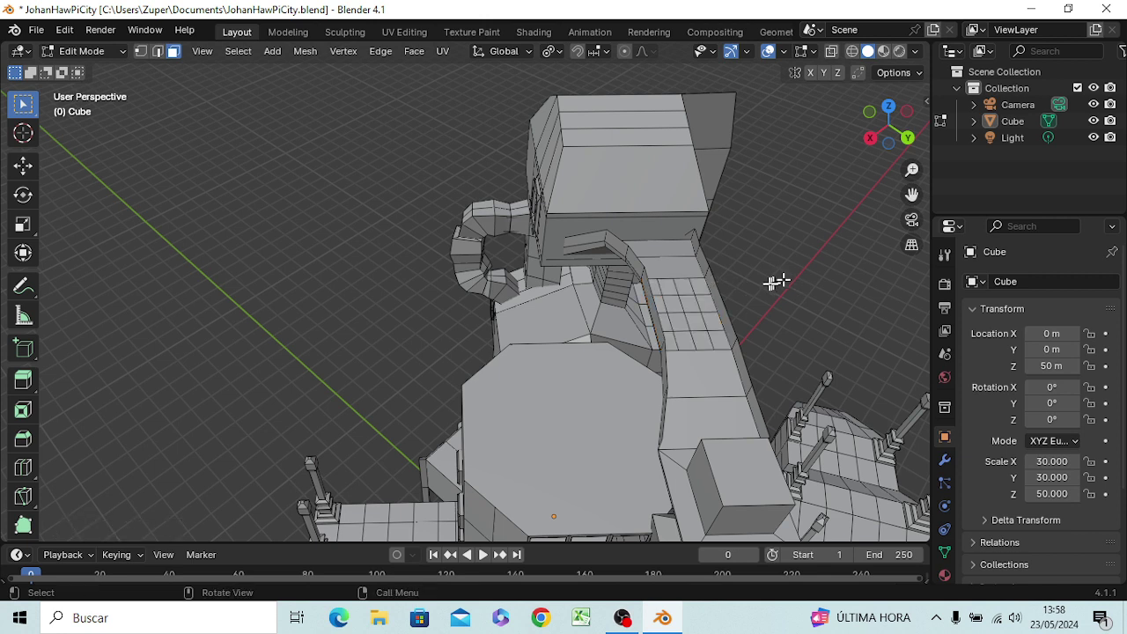
left_click(696, 281, "shift")
left_click(720, 343, "shift")
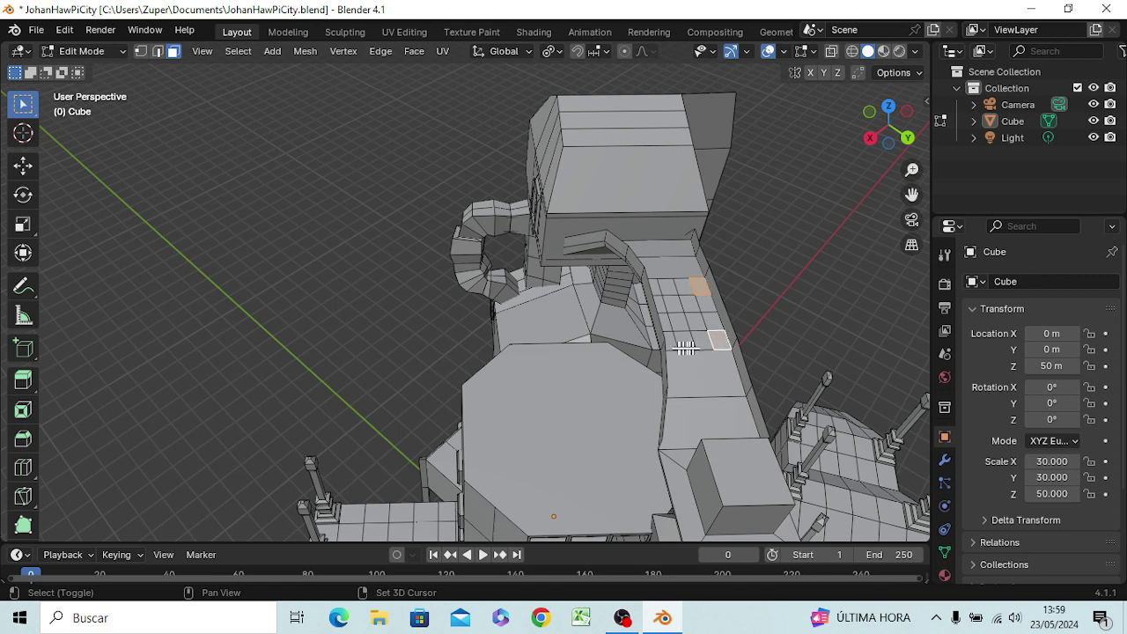
left_click(670, 344, "shift")
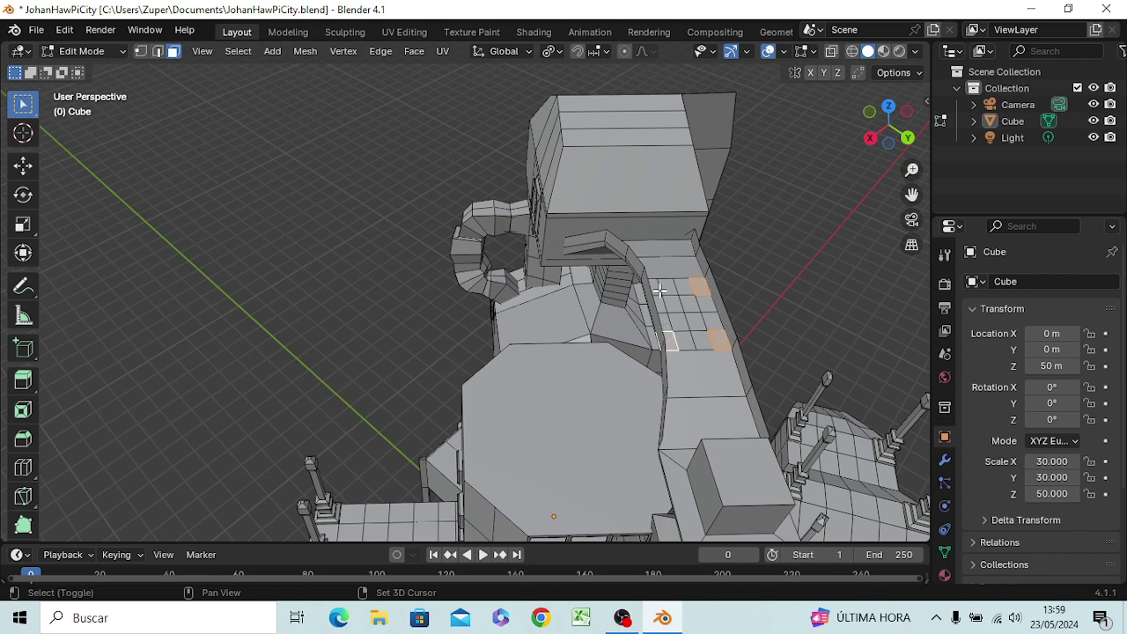
mouse_move(783, 343)
middle_mouse_down()
mouse_move(654, 314)
mouse_move(640, 280)
mouse_move(616, 266)
middle_mouse_up()
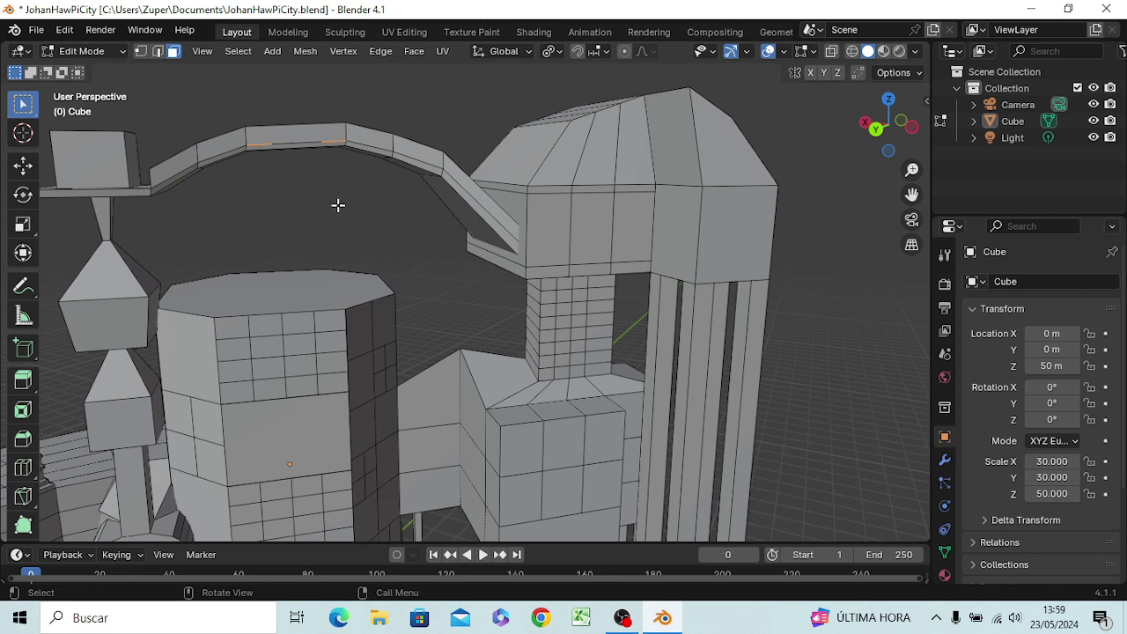
- Pull the two chosen deck faces upward into short blocks and inspect them from above
key("g")
key("z")
key("z")
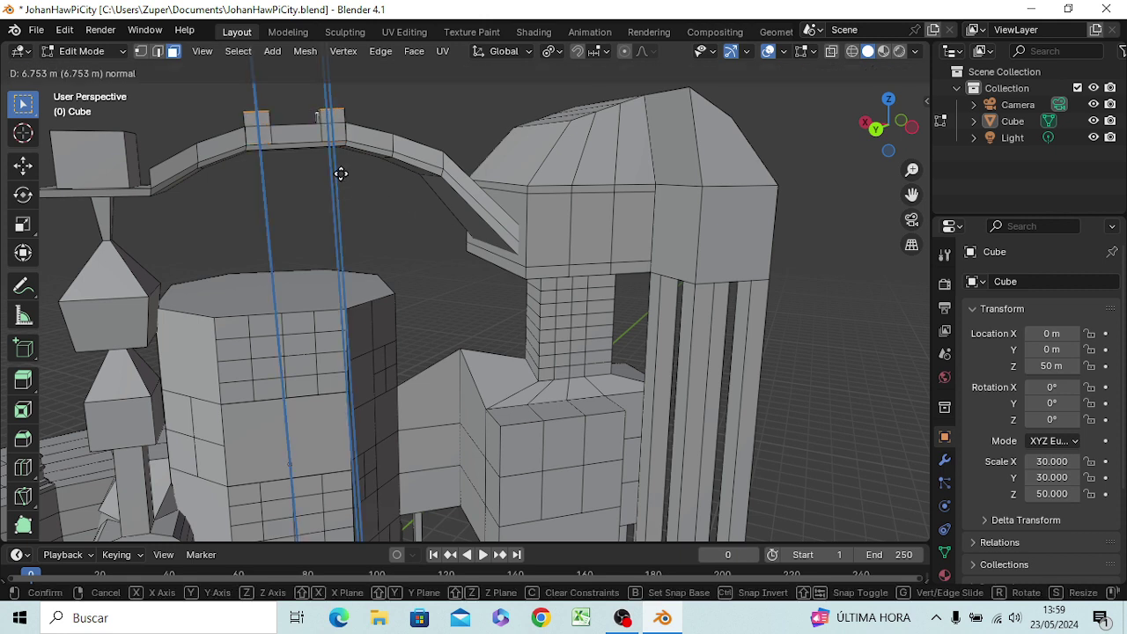
key("z")
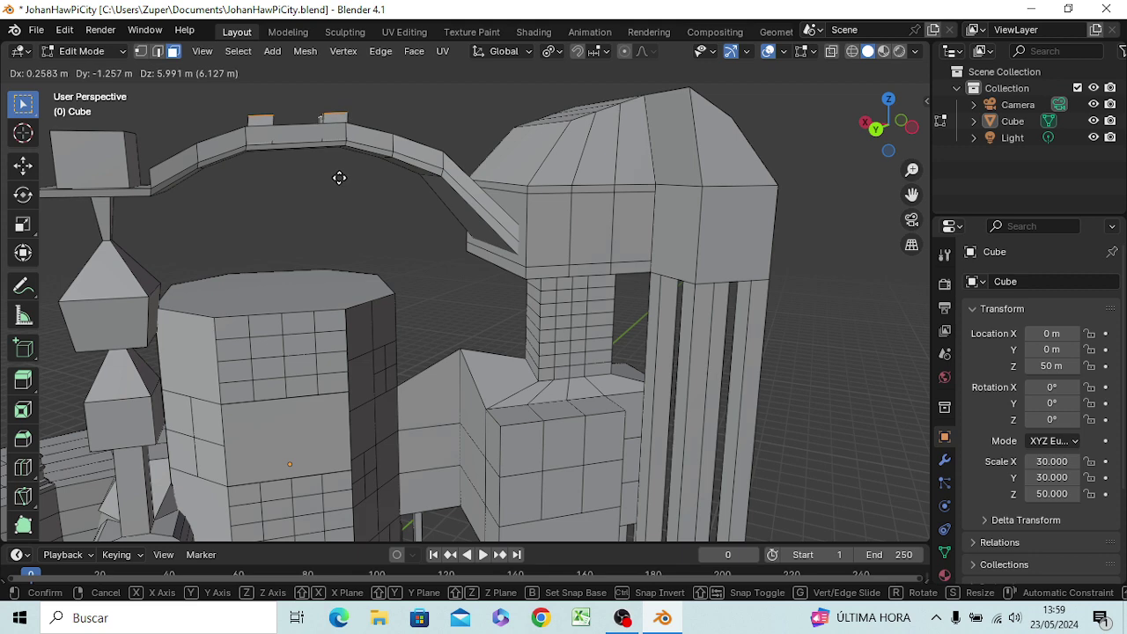
left_click(339, 180)
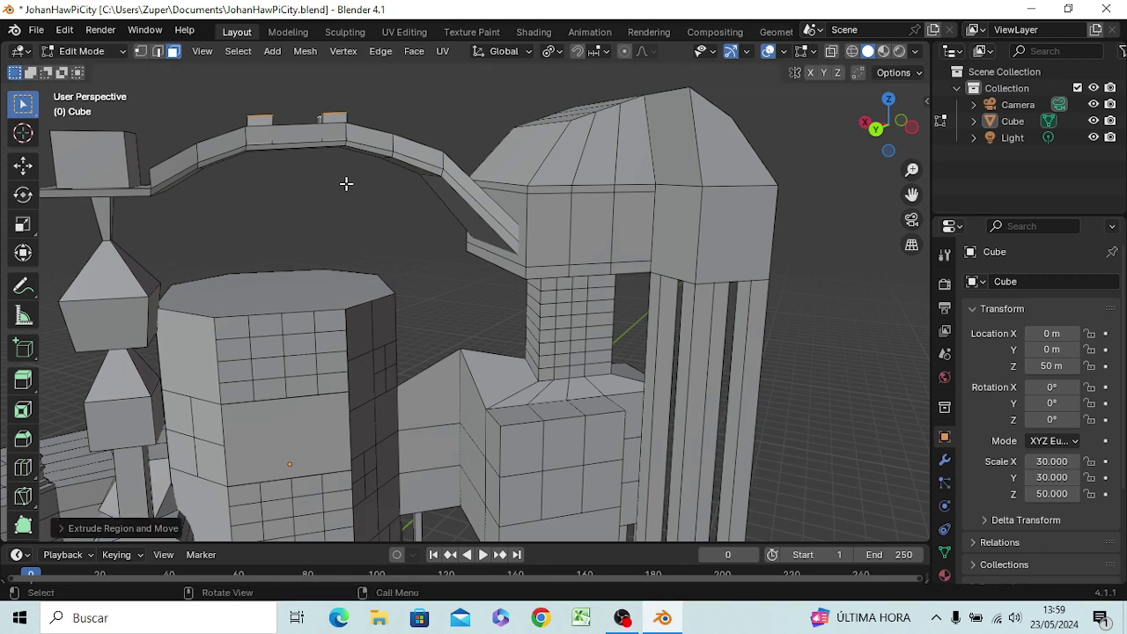
scroll(433, 223, "down", 2)
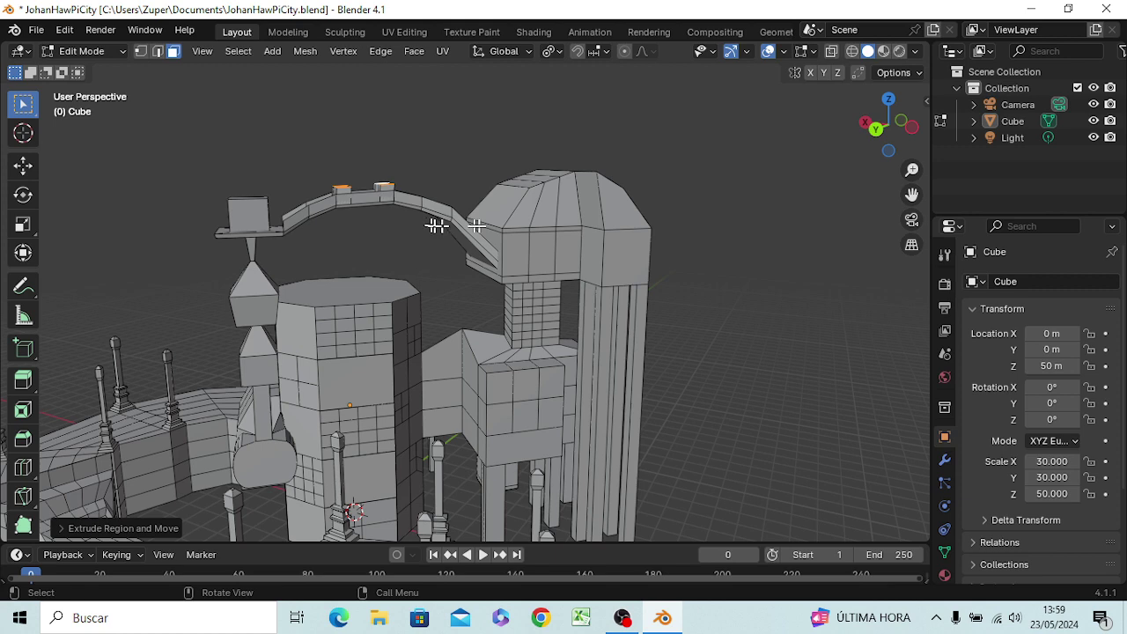
middle_click_drag(432, 221, 467, 222)
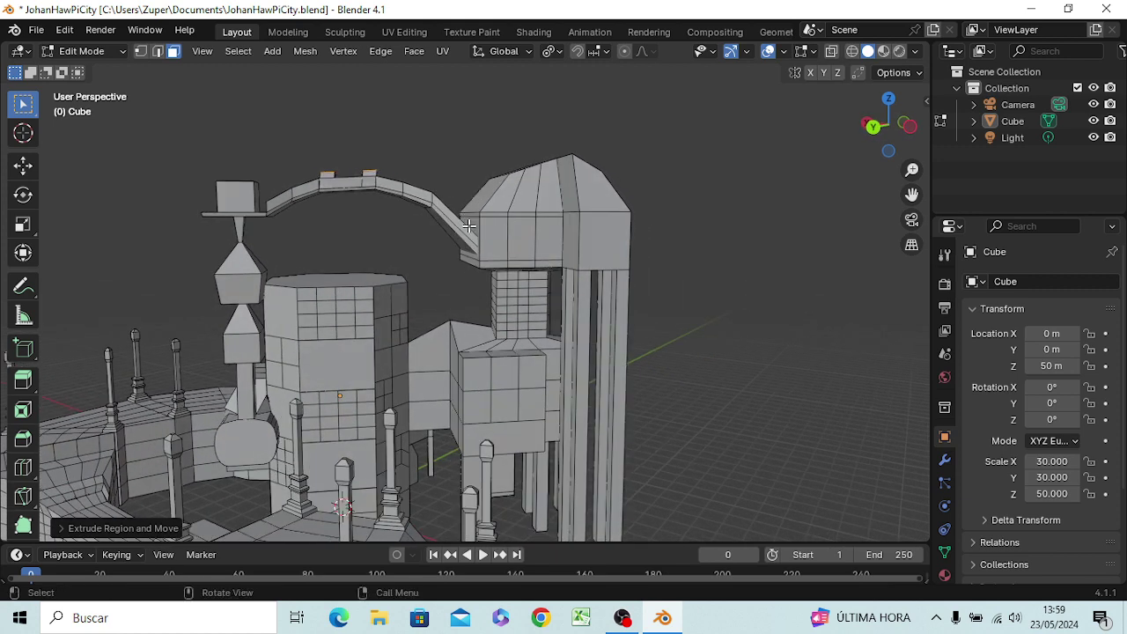
scroll(346, 186, "up", 4)
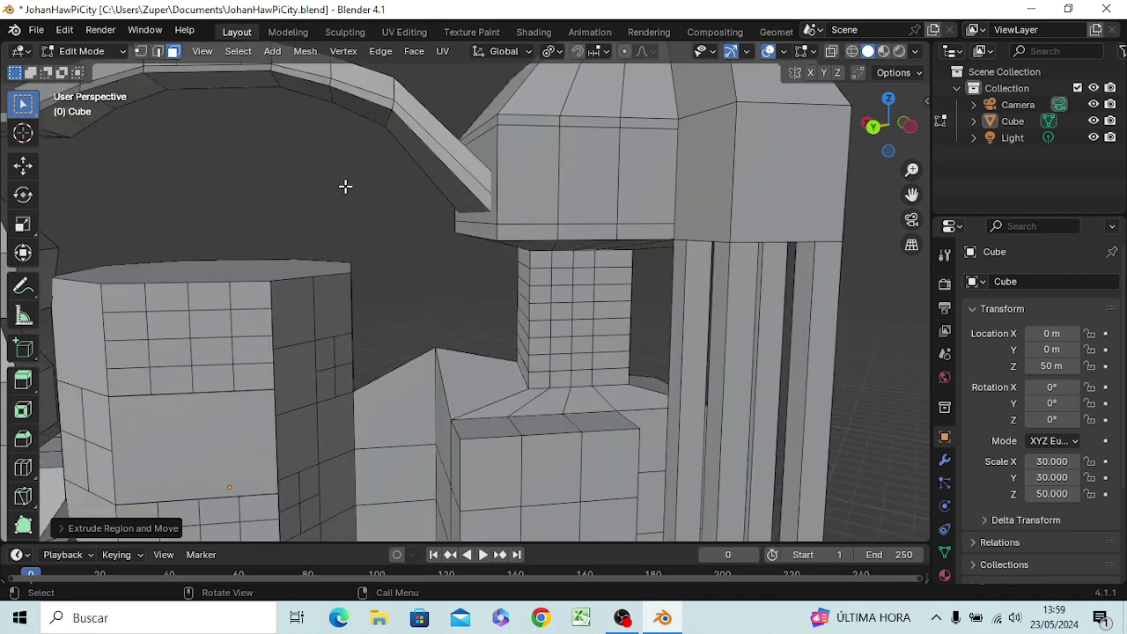
mouse_move(342, 194)
middle_mouse_down()
mouse_move(458, 355)
mouse_move(456, 330)
middle_mouse_up()
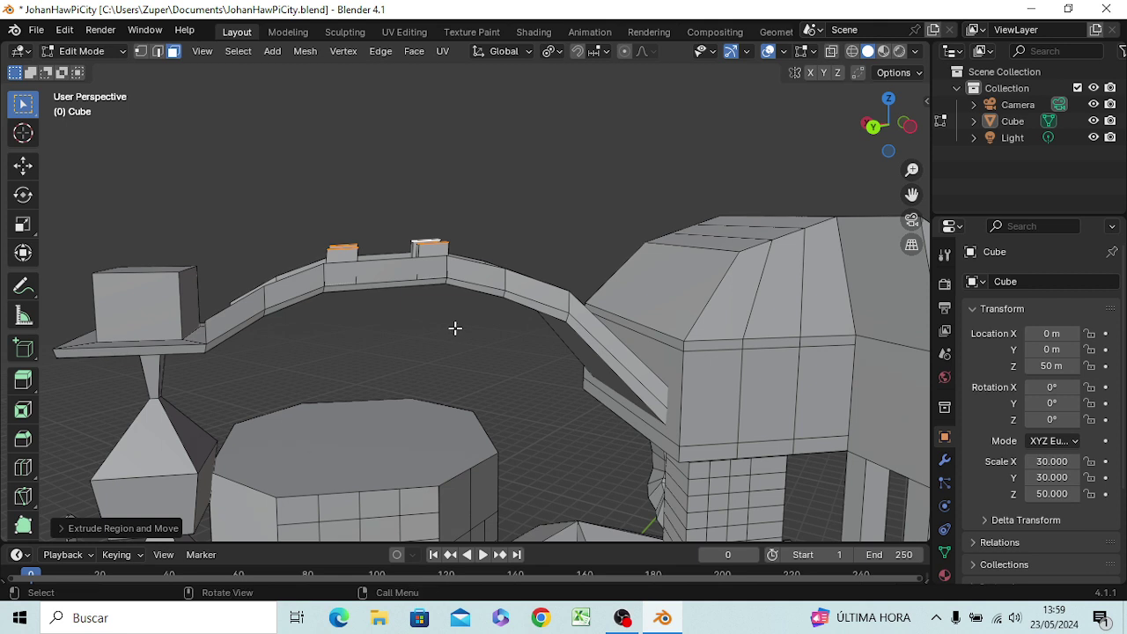
- Build the first tiers on both blocks: extrude, narrow, extrude twice, then widen the tops
key("e")
left_click(447, 321)
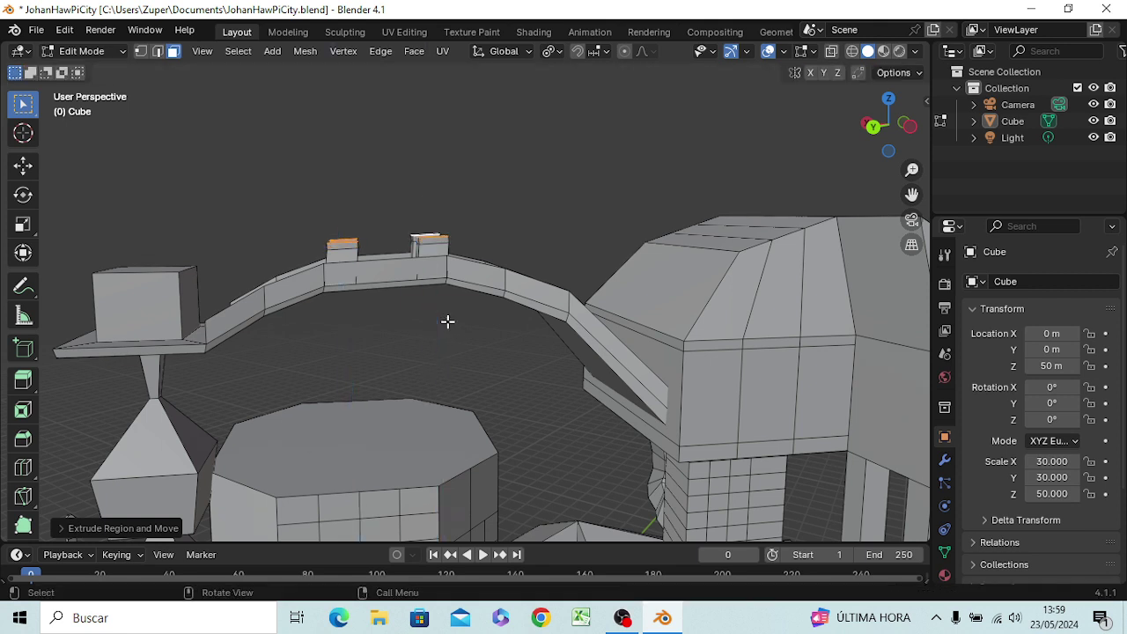
key("s")
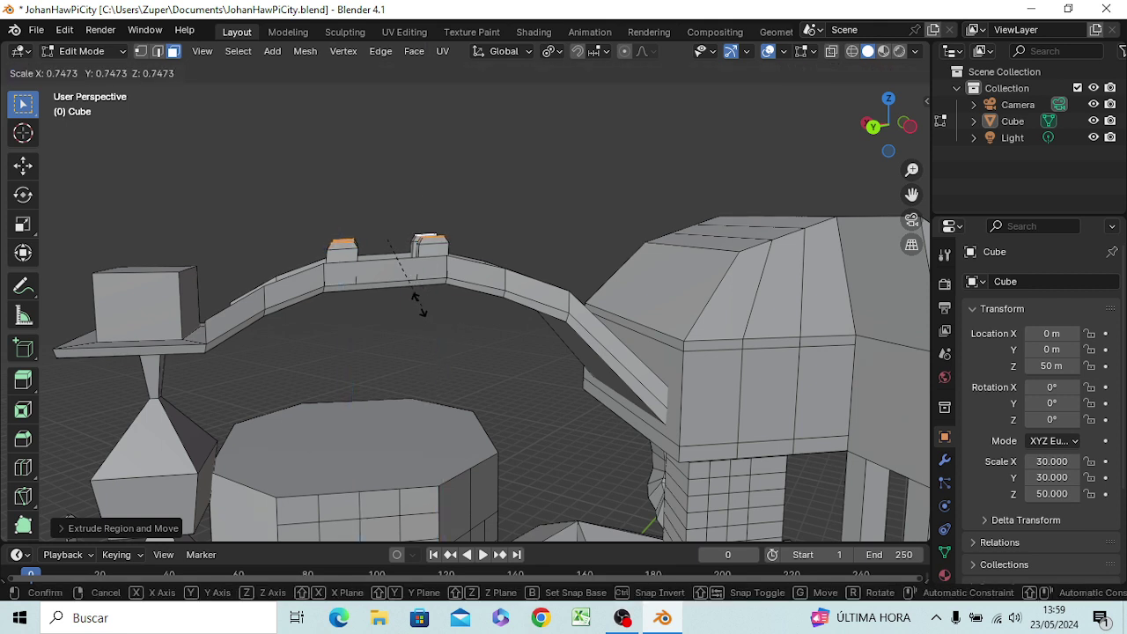
left_click(413, 298)
key("e")
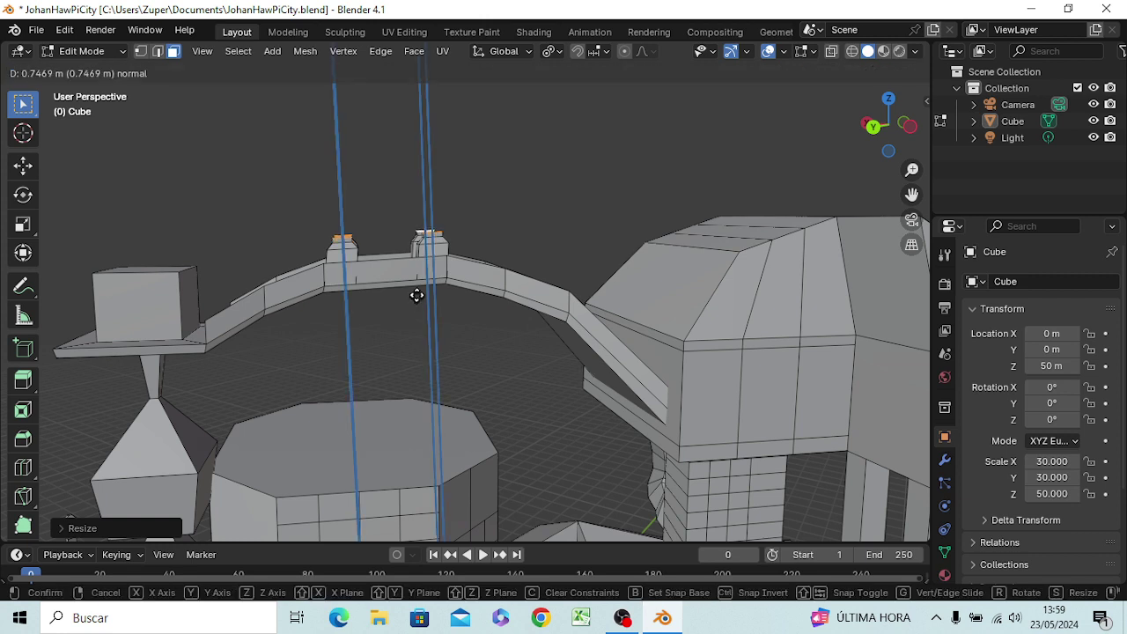
left_click(418, 294)
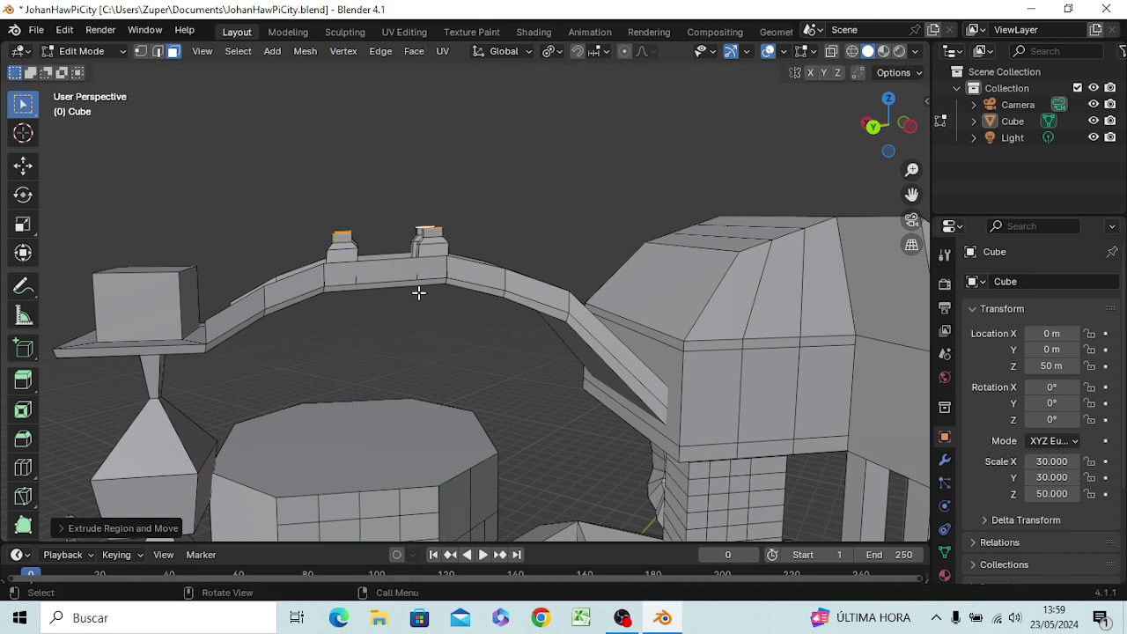
key("e")
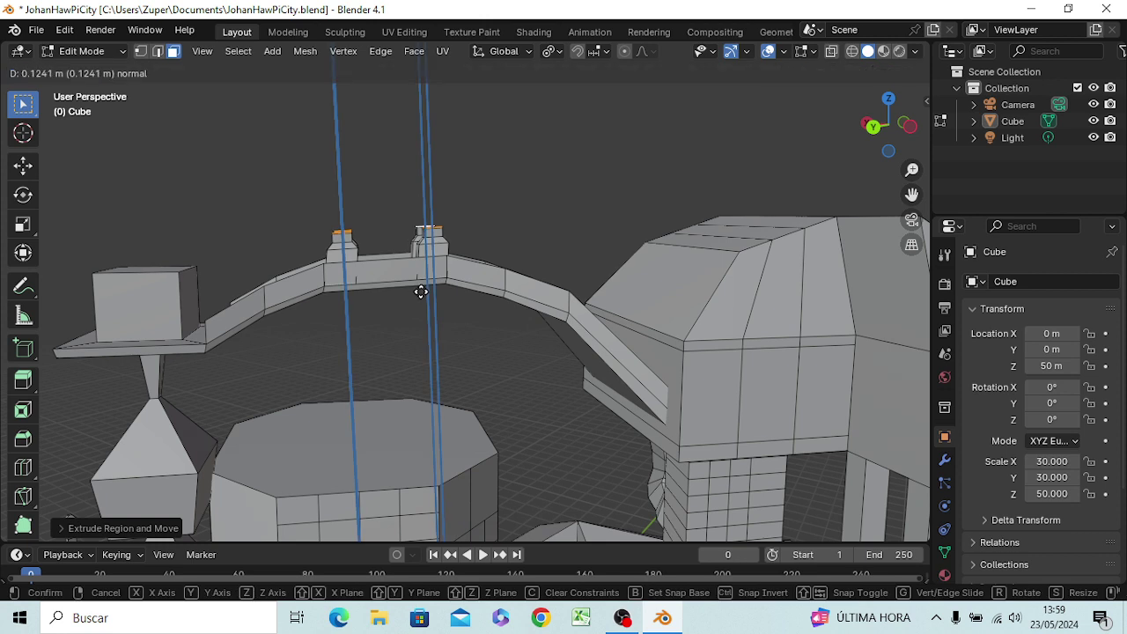
left_click(421, 292)
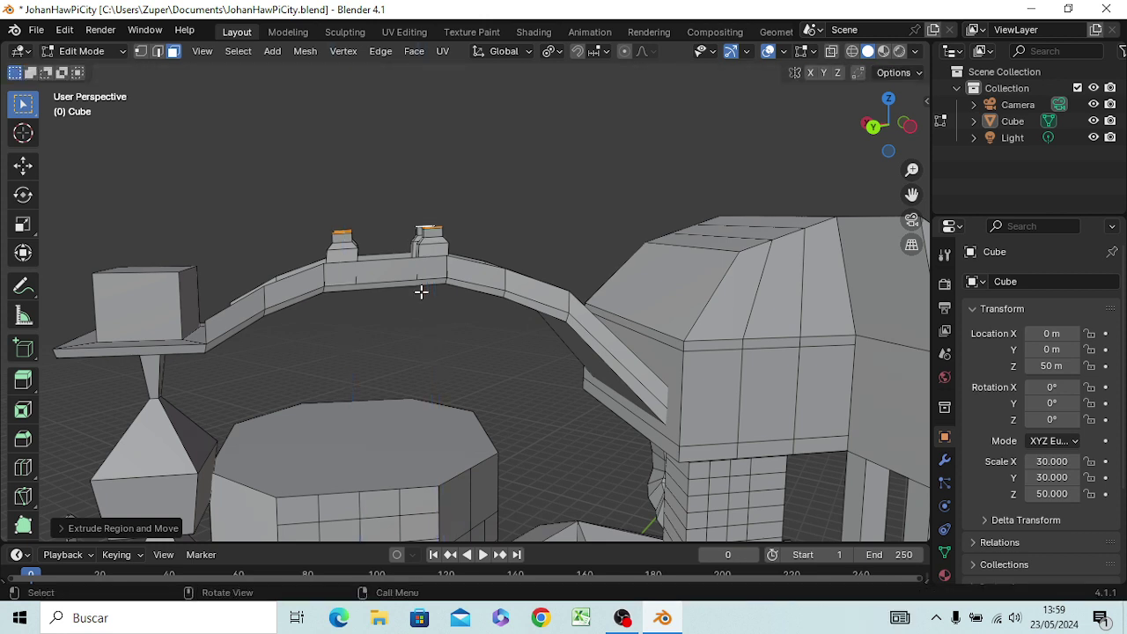
key("s")
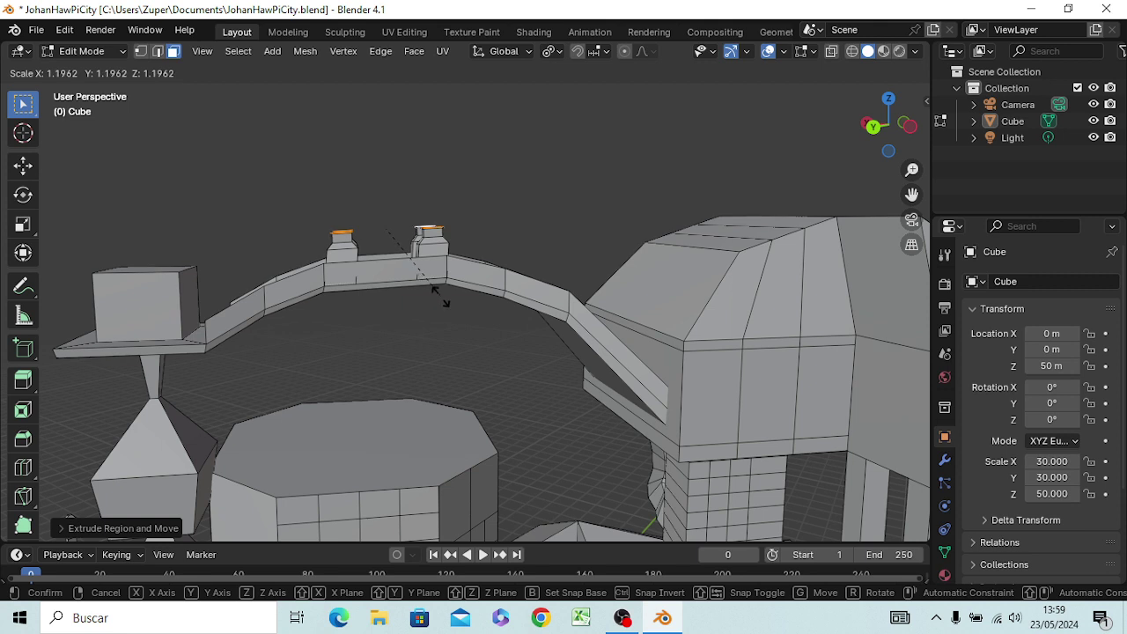
left_click(444, 301)
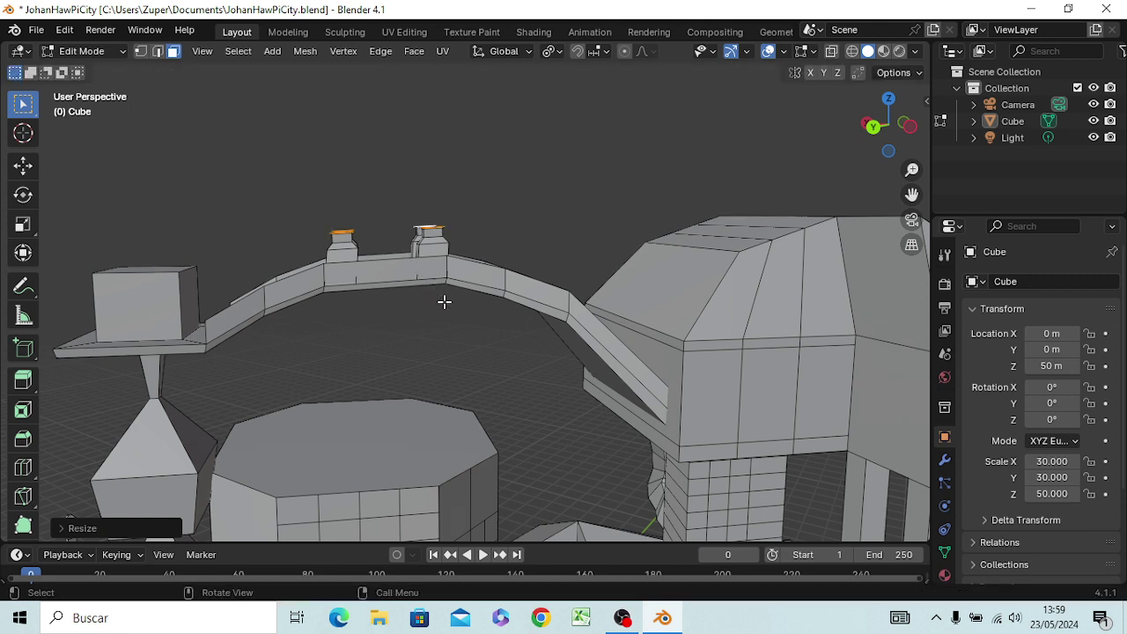
- Add a second tier with two short extrusions and narrow its top faces
key("e")
left_click(446, 299)
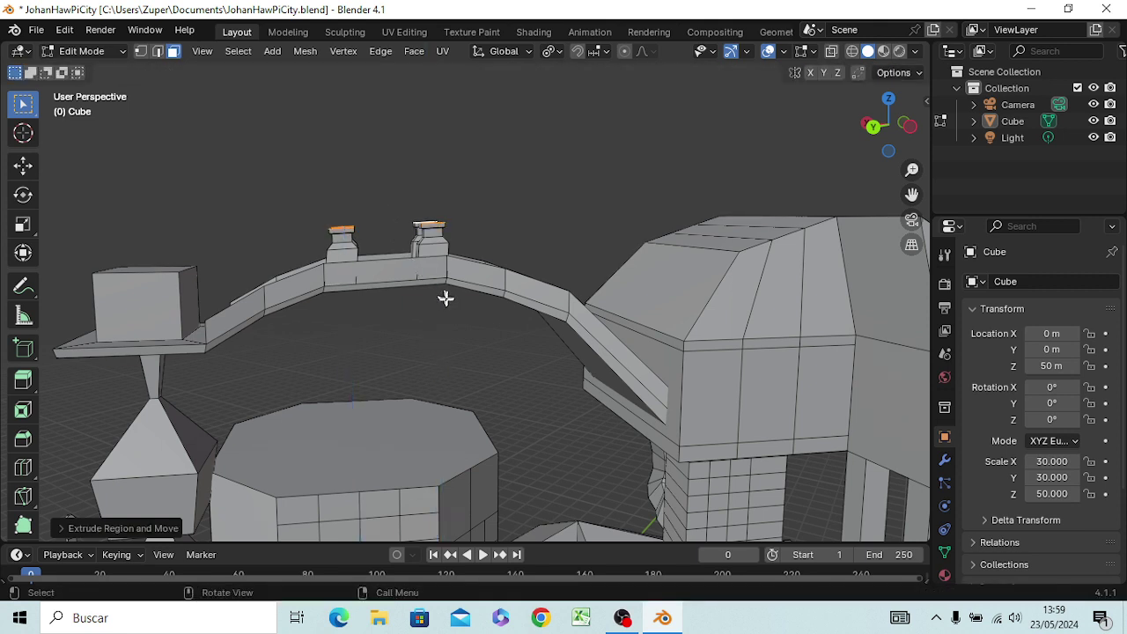
key("e")
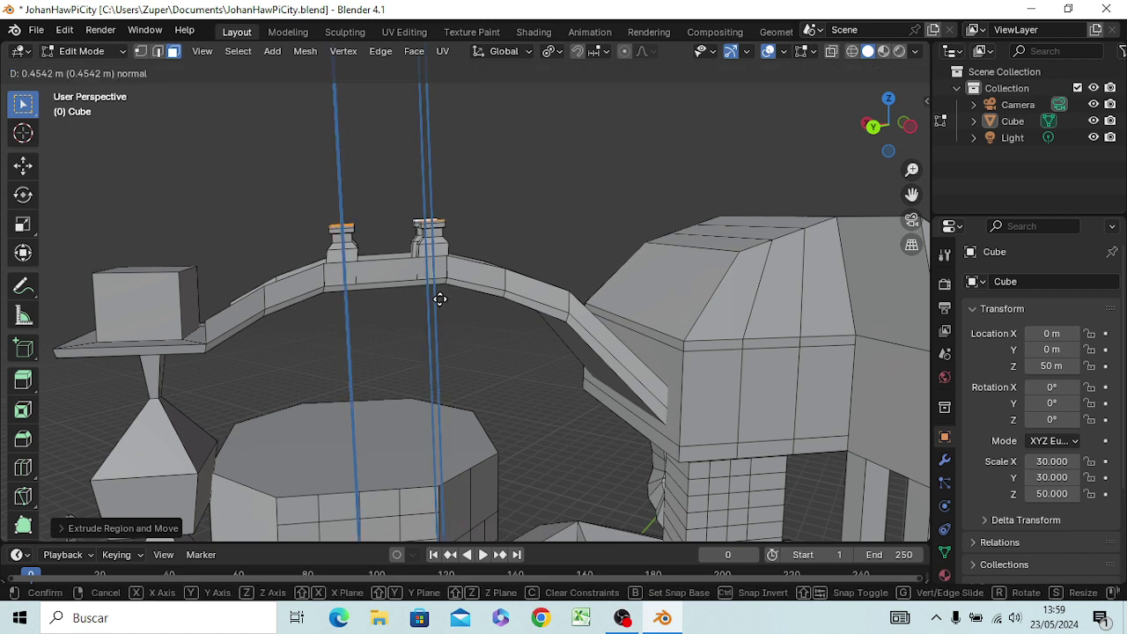
left_click(440, 299)
key("s")
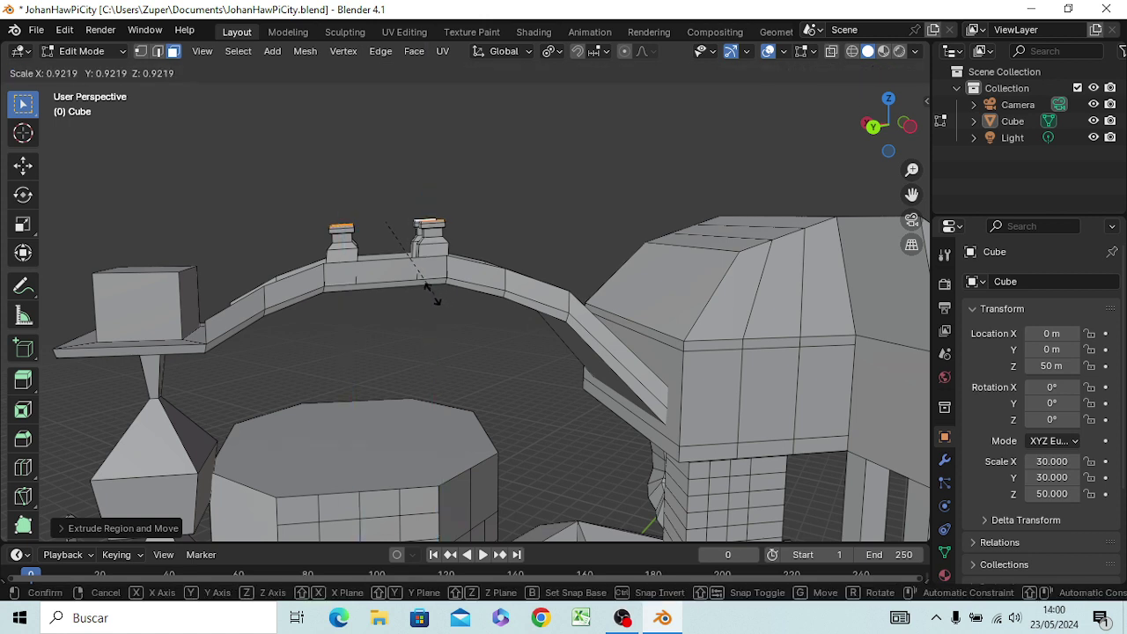
left_click(409, 286)
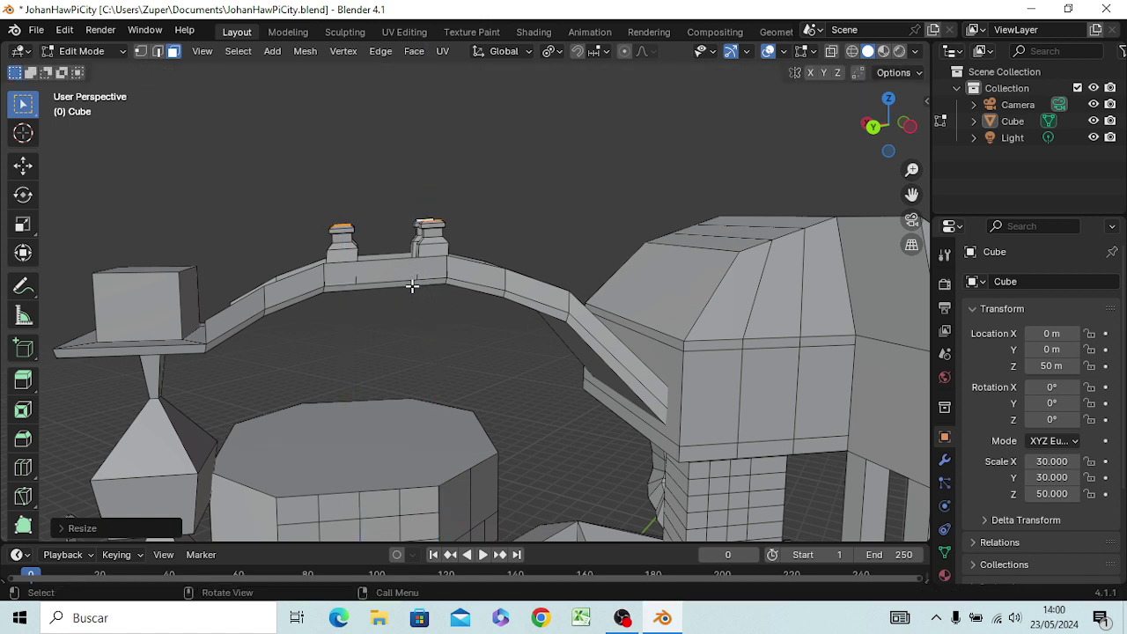
- Add a third tier with two extrusions and slightly widen the tower tops
key("e")
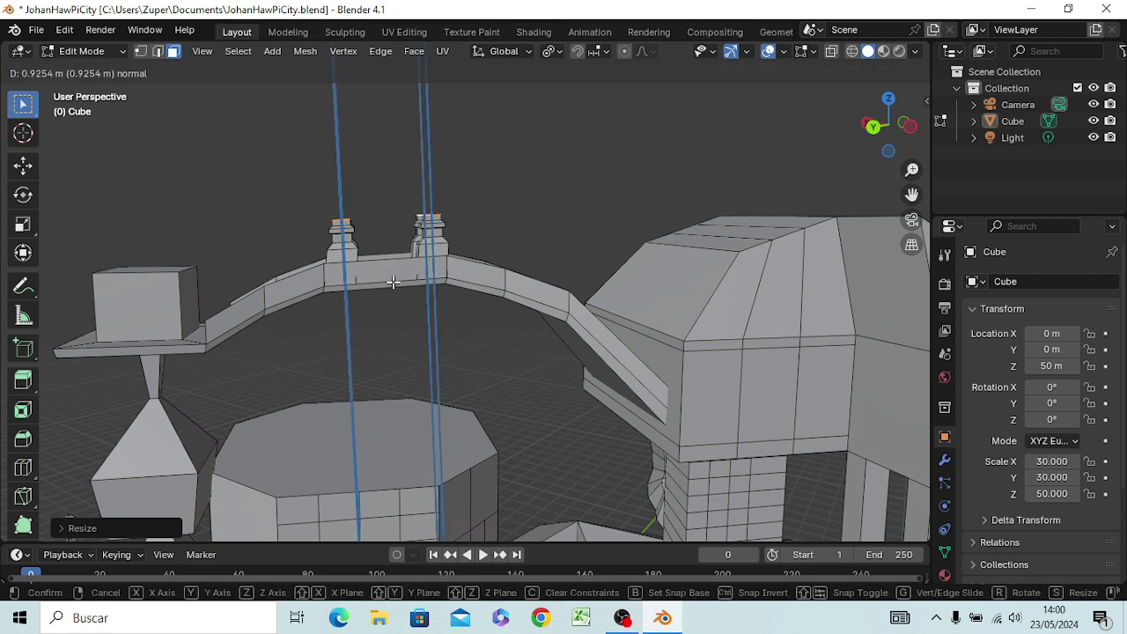
left_click(393, 281)
key("e")
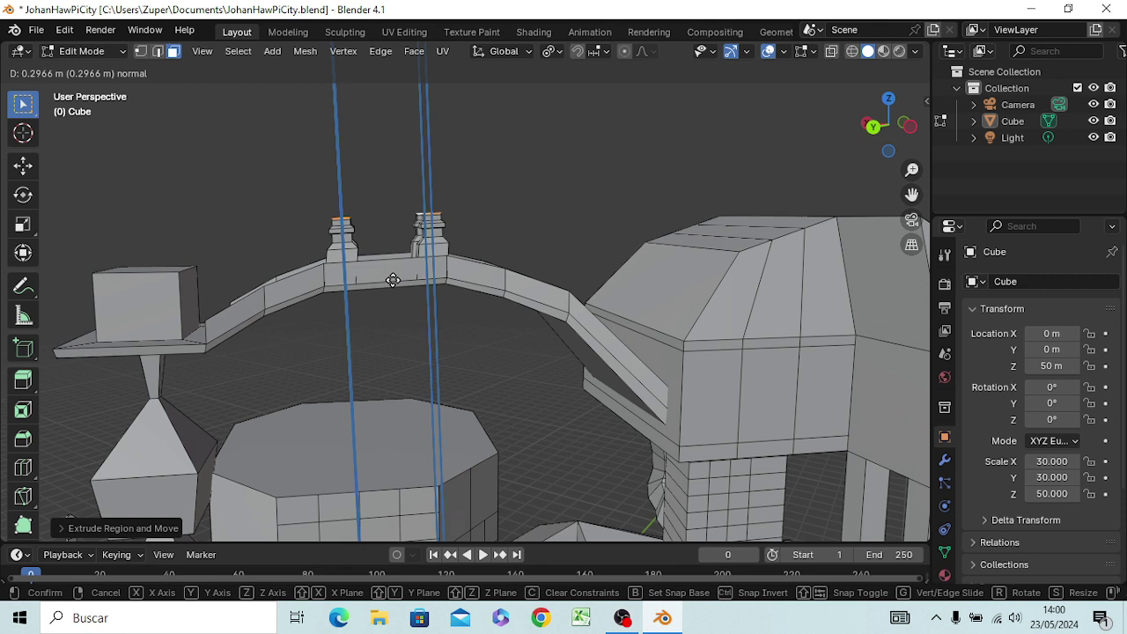
left_click(393, 281)
key("s")
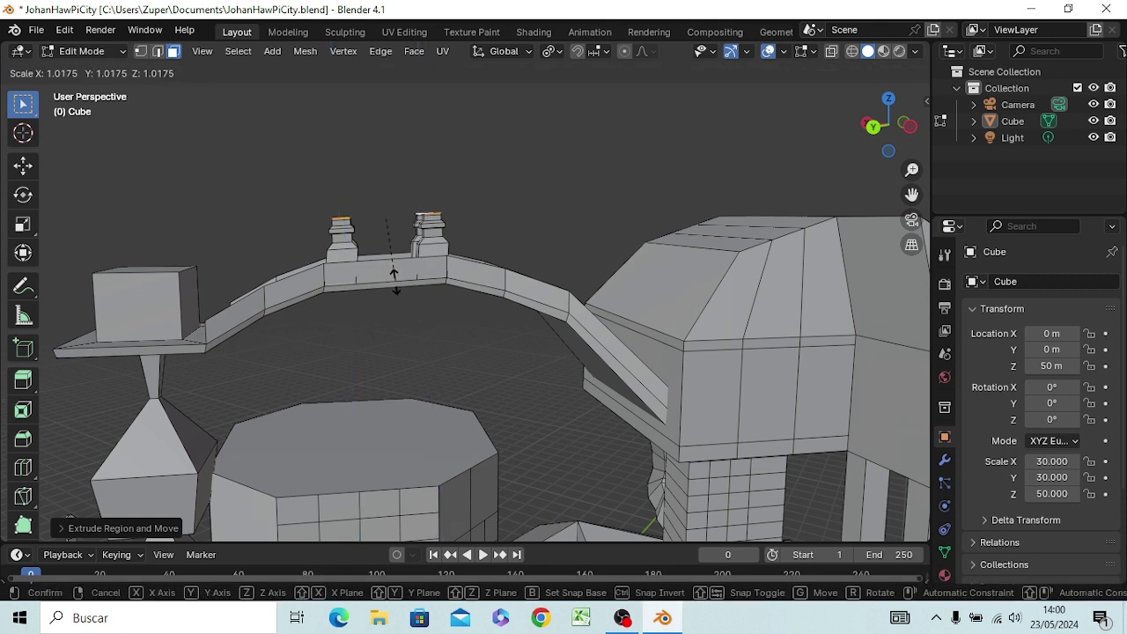
left_click(399, 290)
- Add a final tier and narrow the tower tops to about 0.57
key("e")
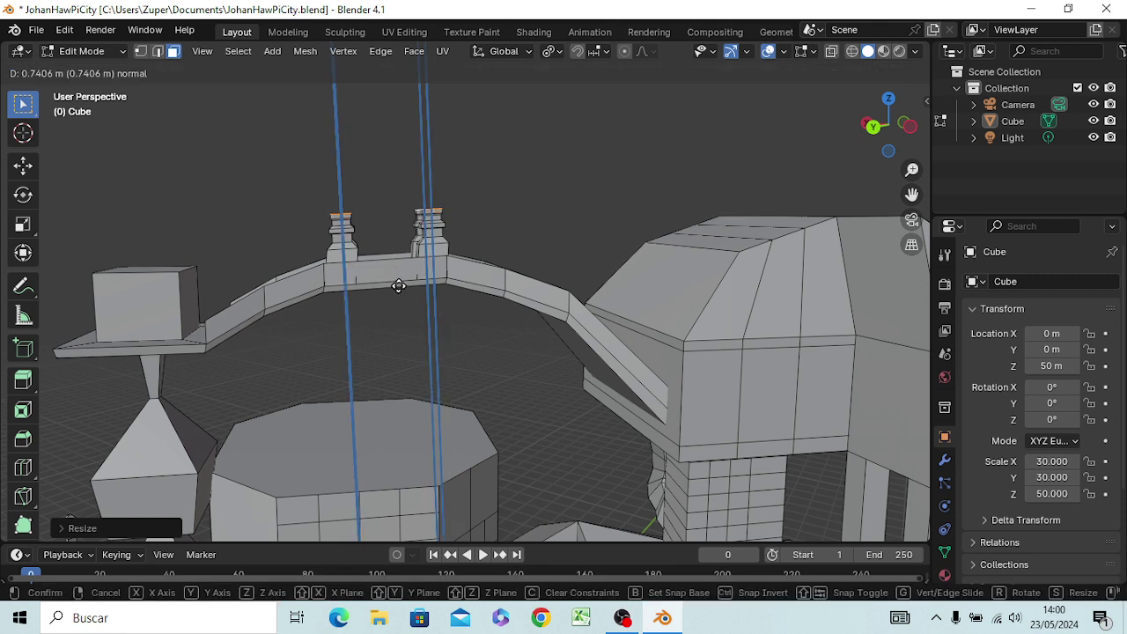
left_click(398, 286)
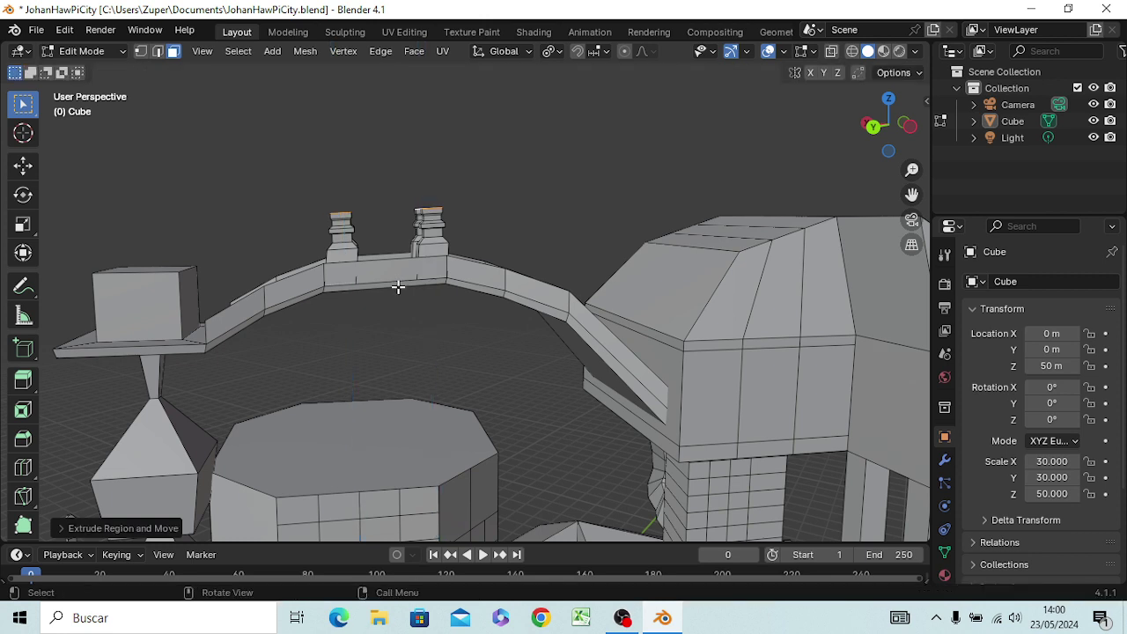
key("e")
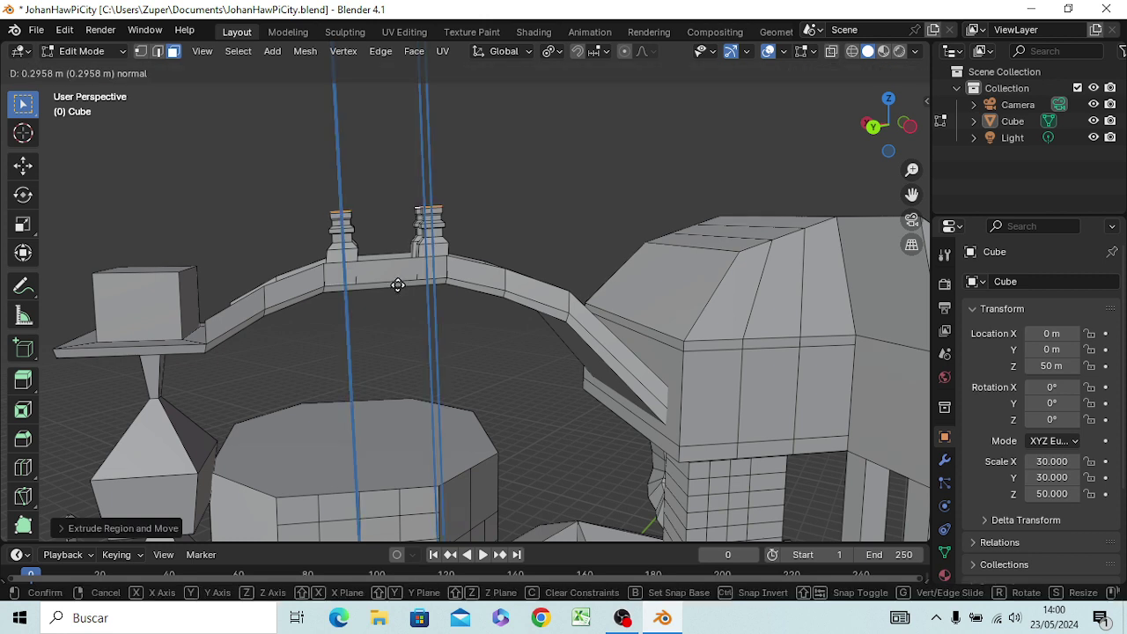
left_click(398, 286)
key("s")
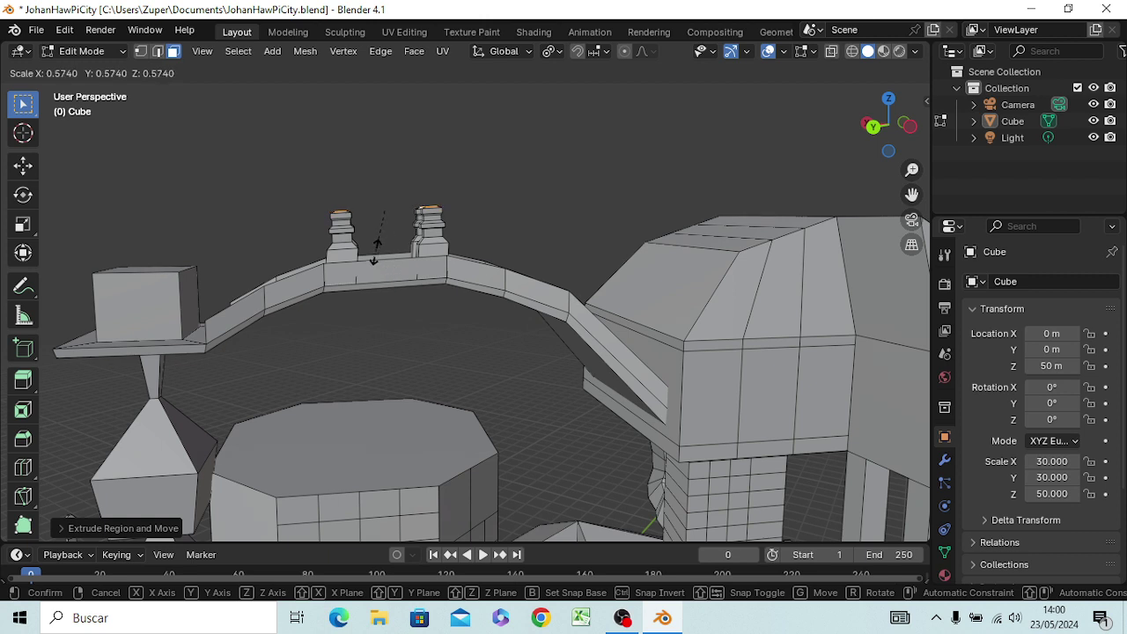
left_click(379, 249)
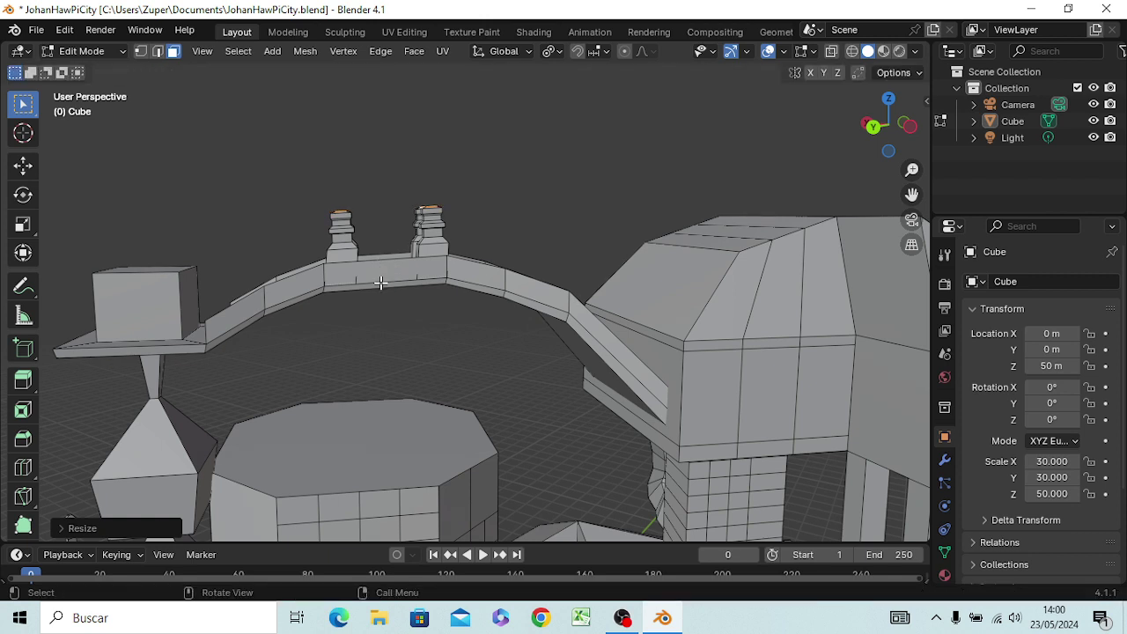
- Extrude both tower tops into tall pillars and slightly widen the pillar tops
key("e")
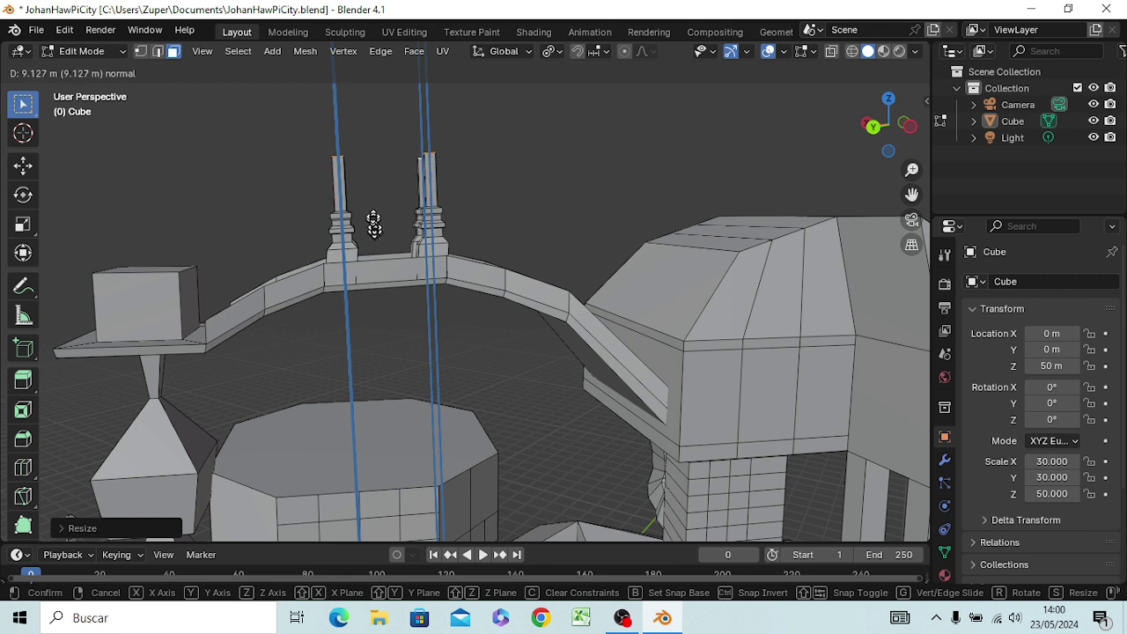
left_click(375, 205)
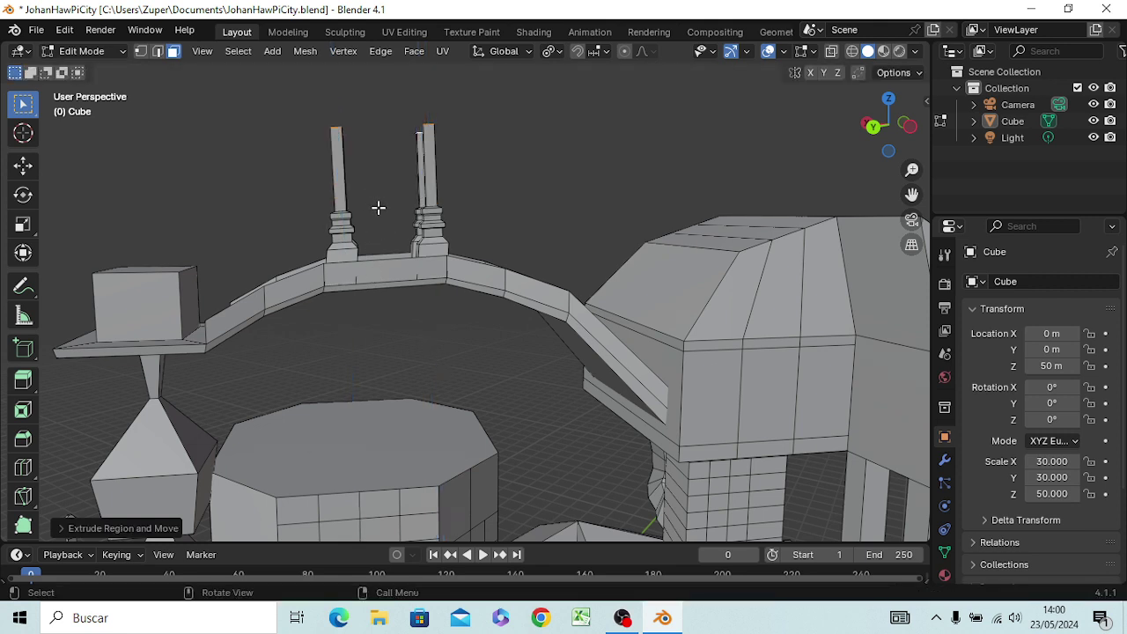
key("e")
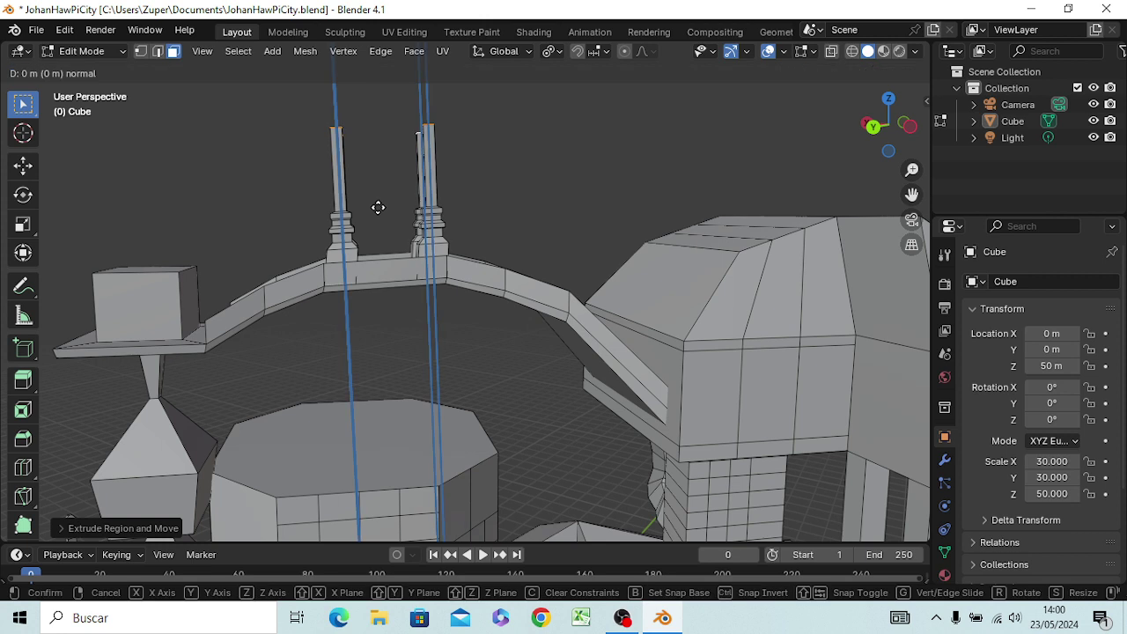
left_click(380, 201)
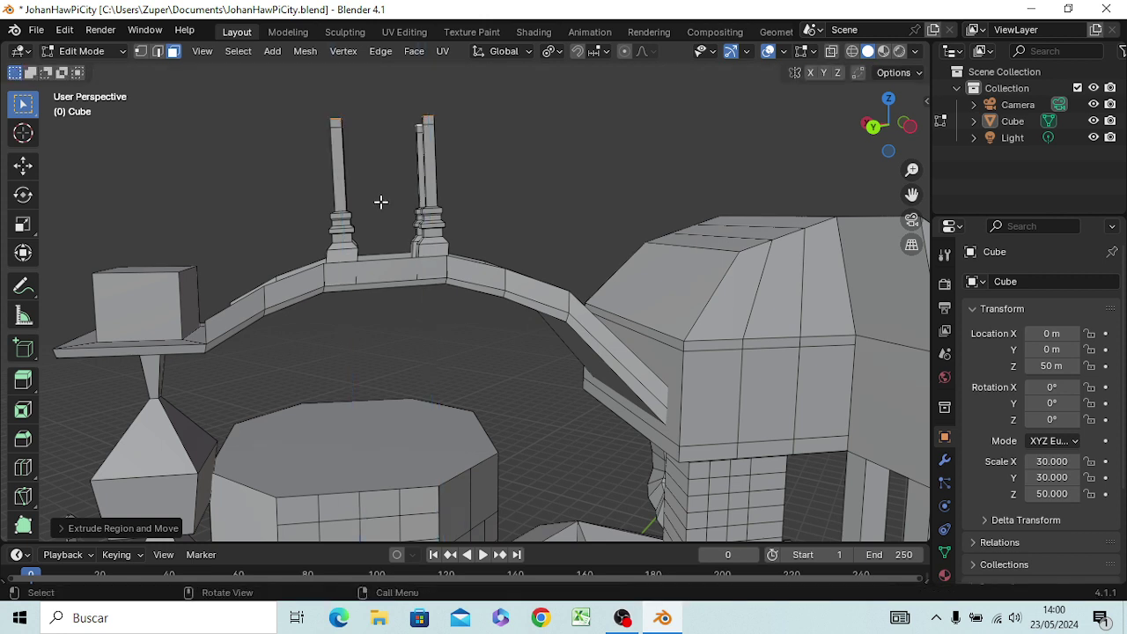
key("s")
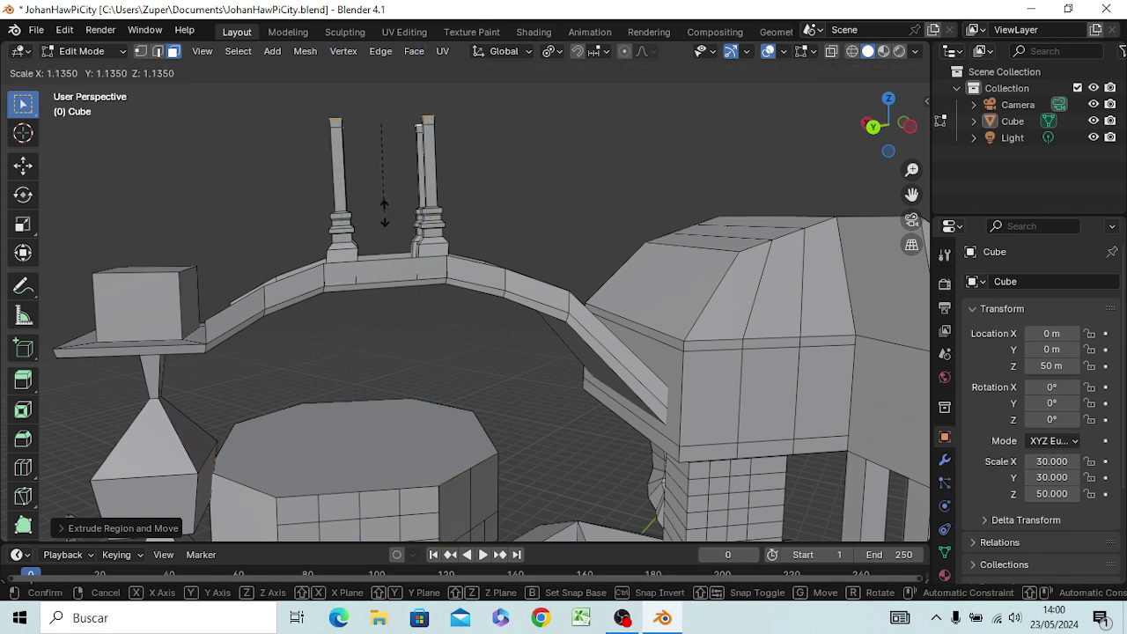
left_click(392, 239)
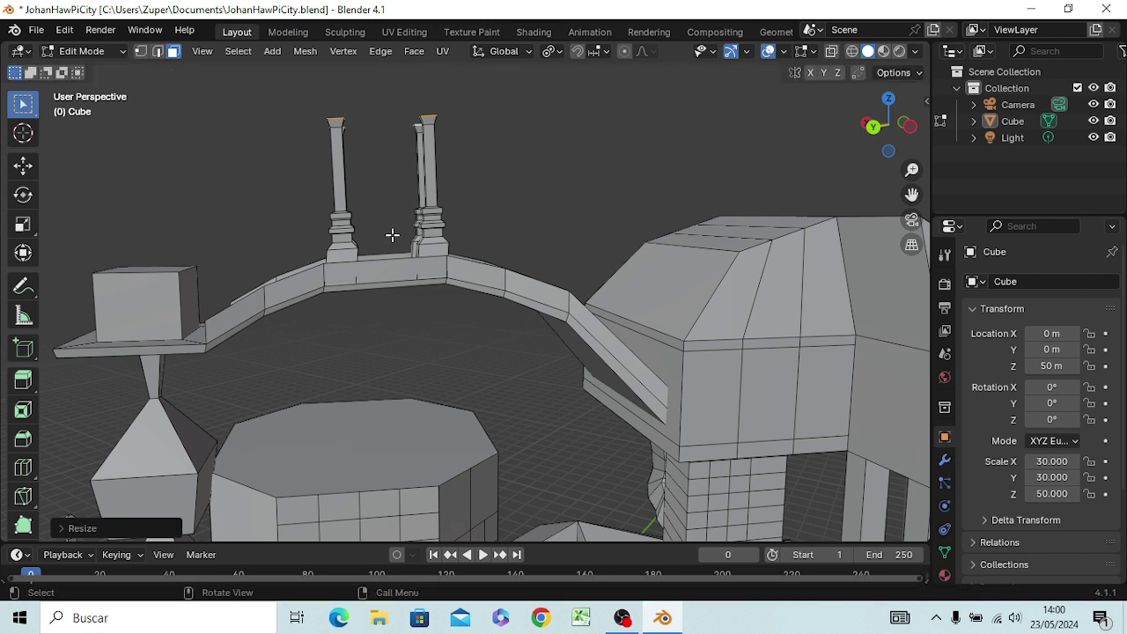
- Extend the pillars further and taper their tips to about 0.29 into points
key("e")
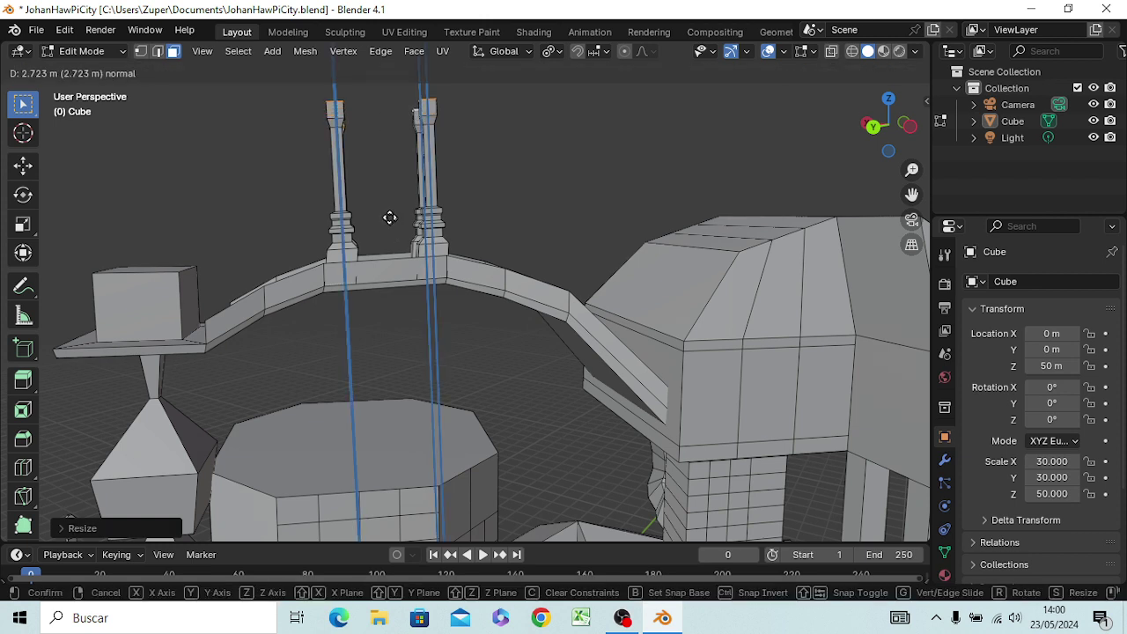
left_click(390, 216)
key("e")
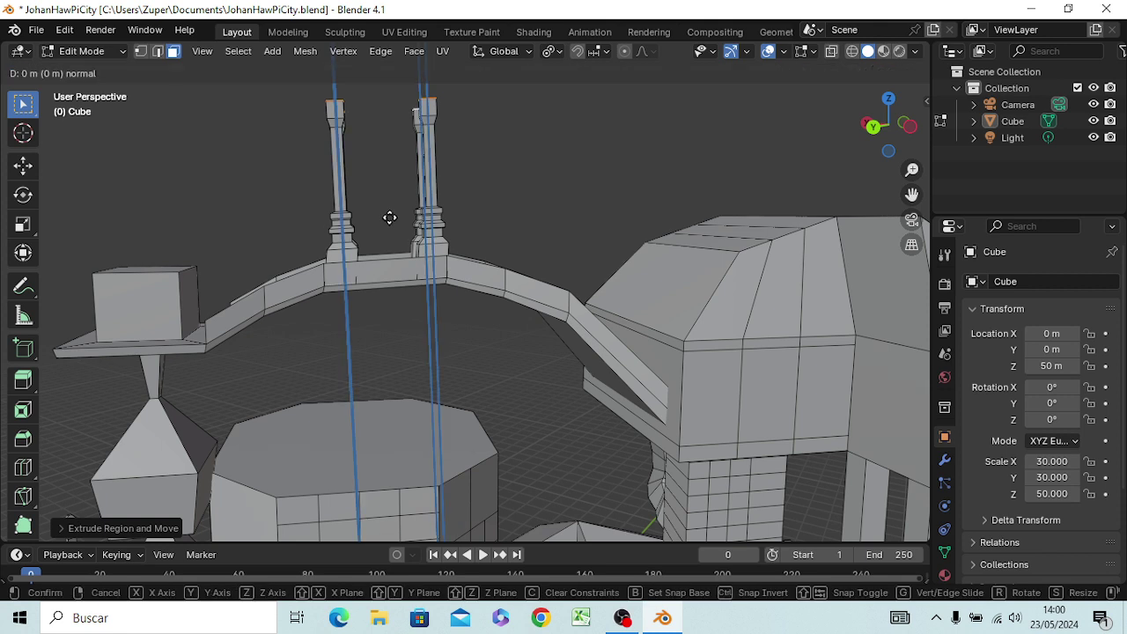
left_click(390, 208)
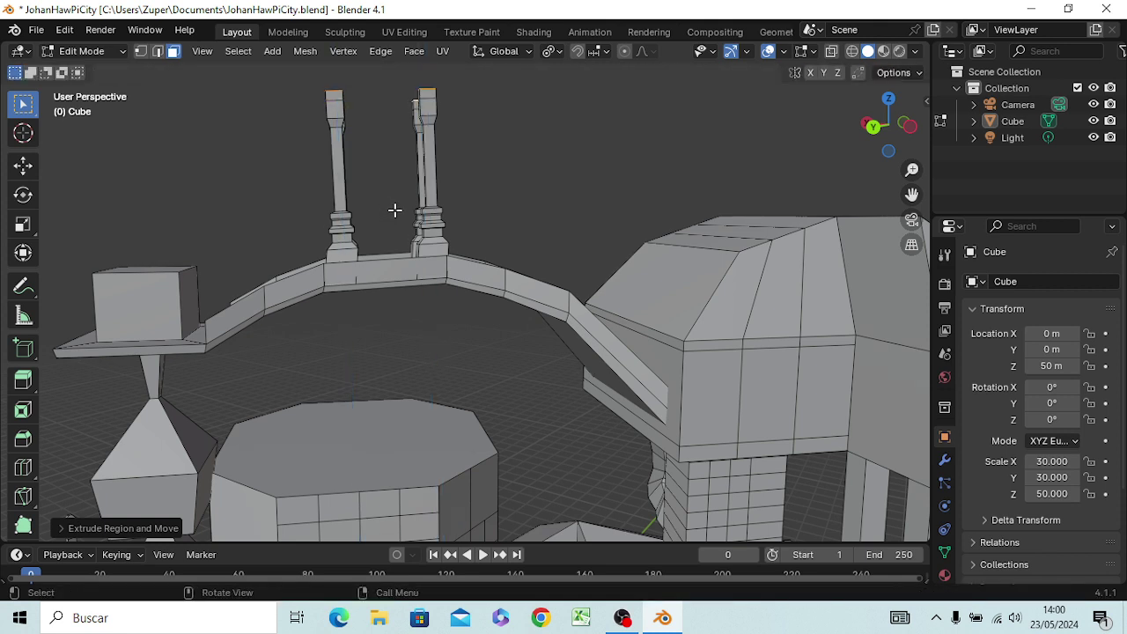
key("s")
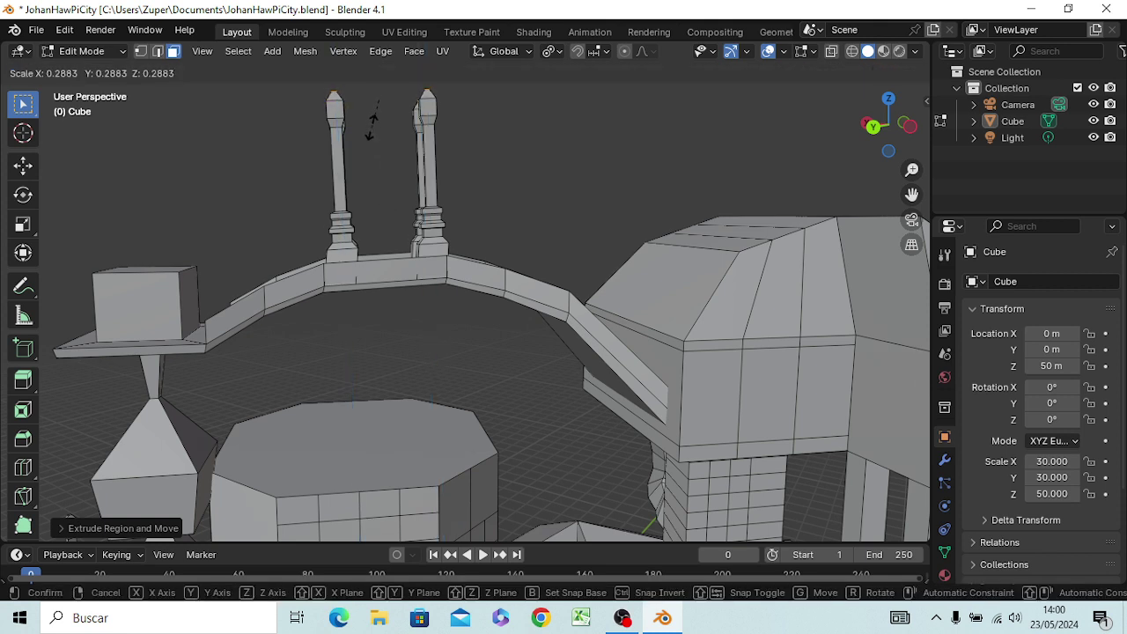
left_click(371, 123)
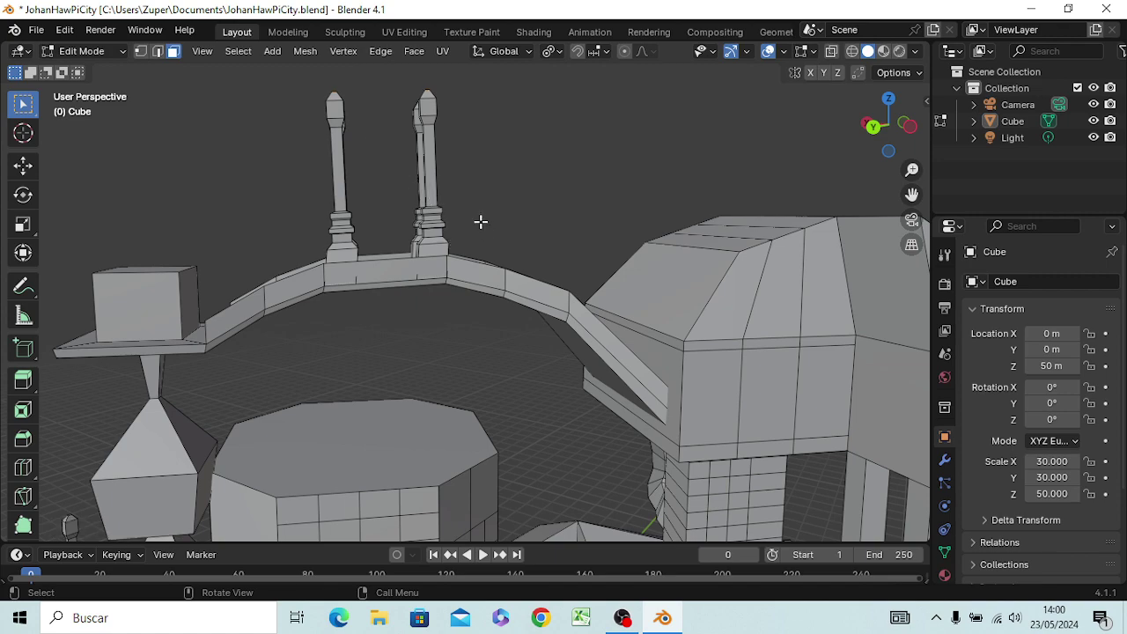
mouse_move(473, 275)
middle_mouse_down()
mouse_move(529, 328)
mouse_move(476, 321)
mouse_move(549, 353)
mouse_move(594, 353)
mouse_move(592, 295)
mouse_move(606, 273)
middle_mouse_up()
key("KP_1")
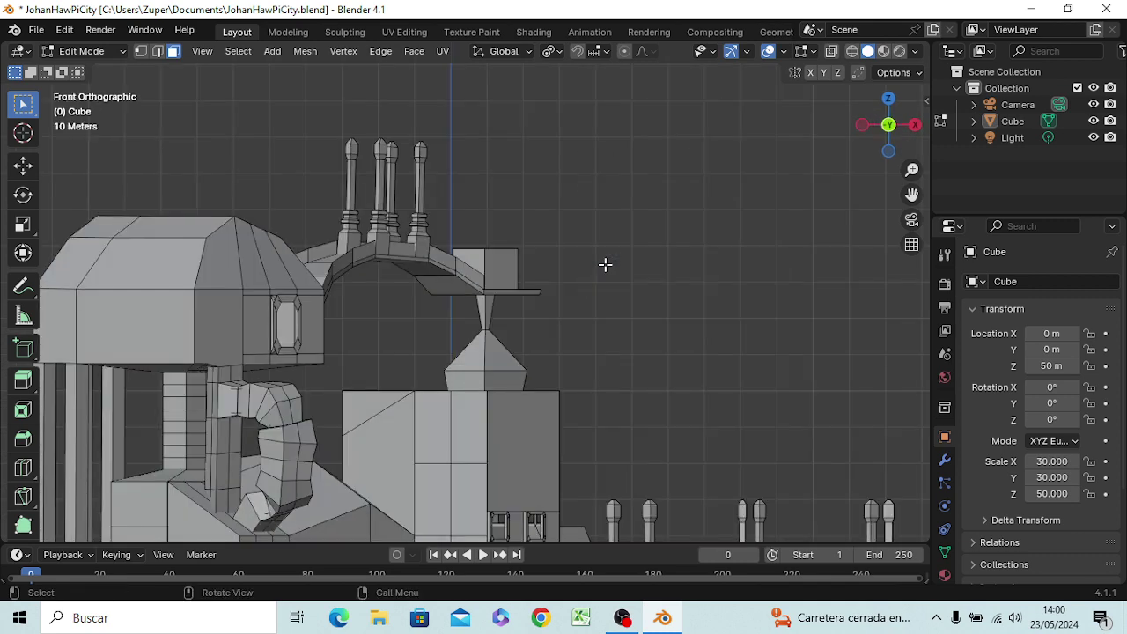
key("KP_3")
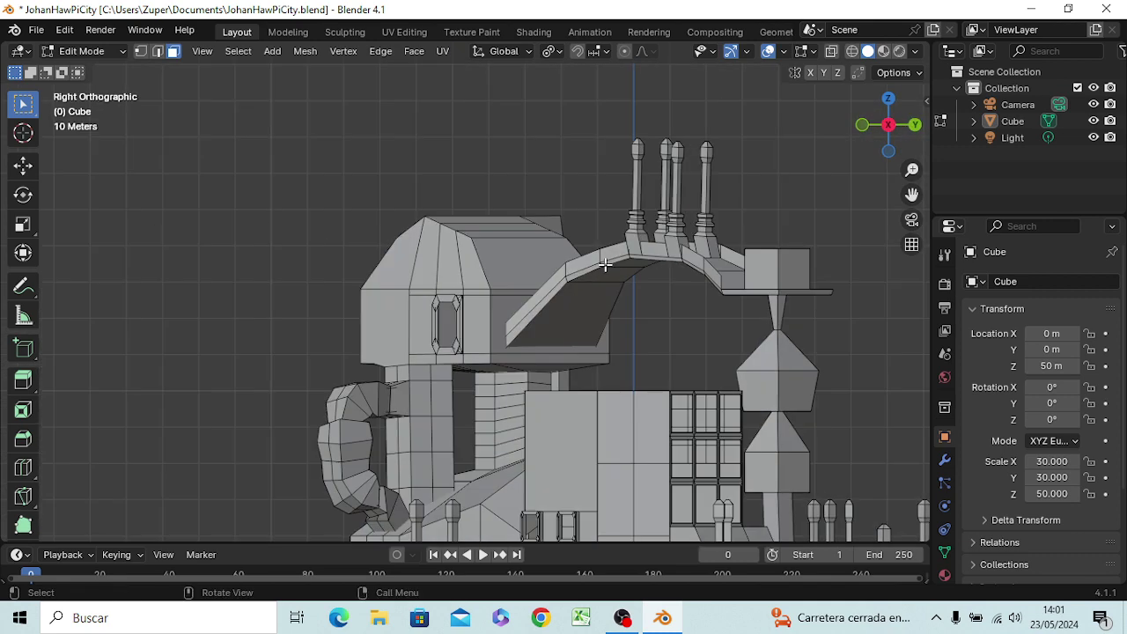
middle_click_drag(605, 258, 478, 267)
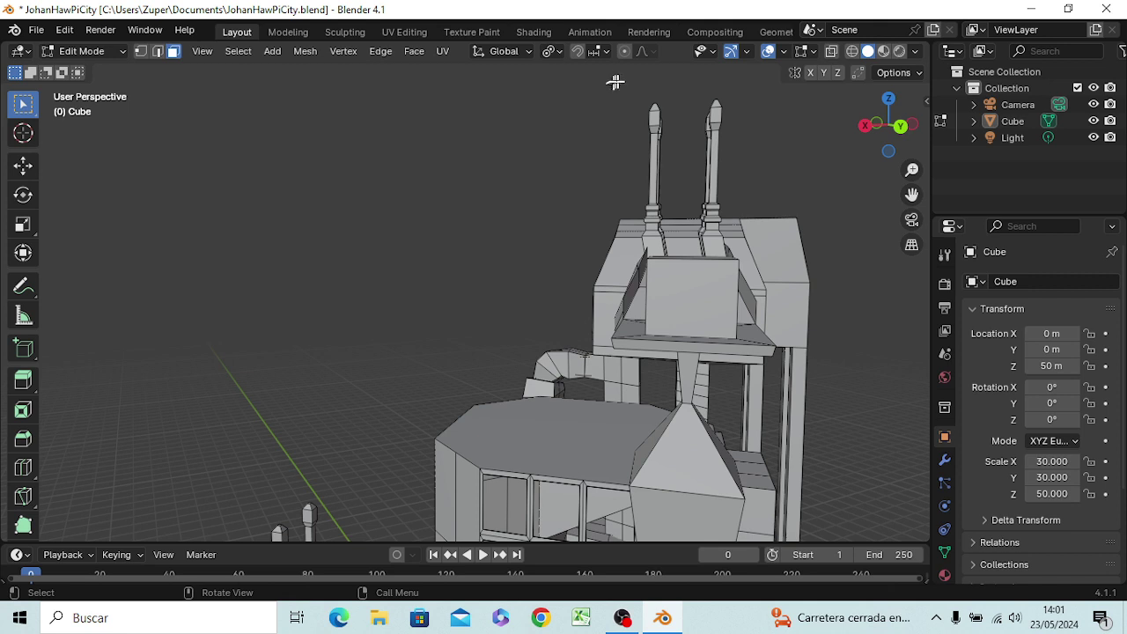
- Box-select the left spire's vertices, move it, then undo the move
key("1")
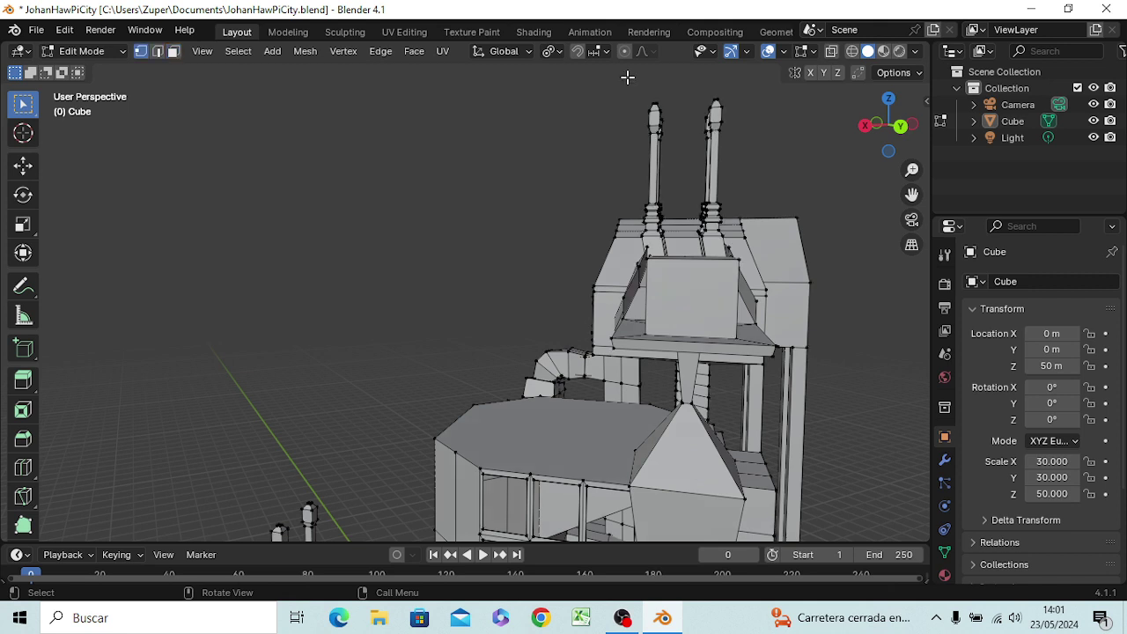
mouse_move(627, 78)
left_mouse_down()
mouse_move(683, 203)
mouse_move(688, 246)
left_mouse_up()
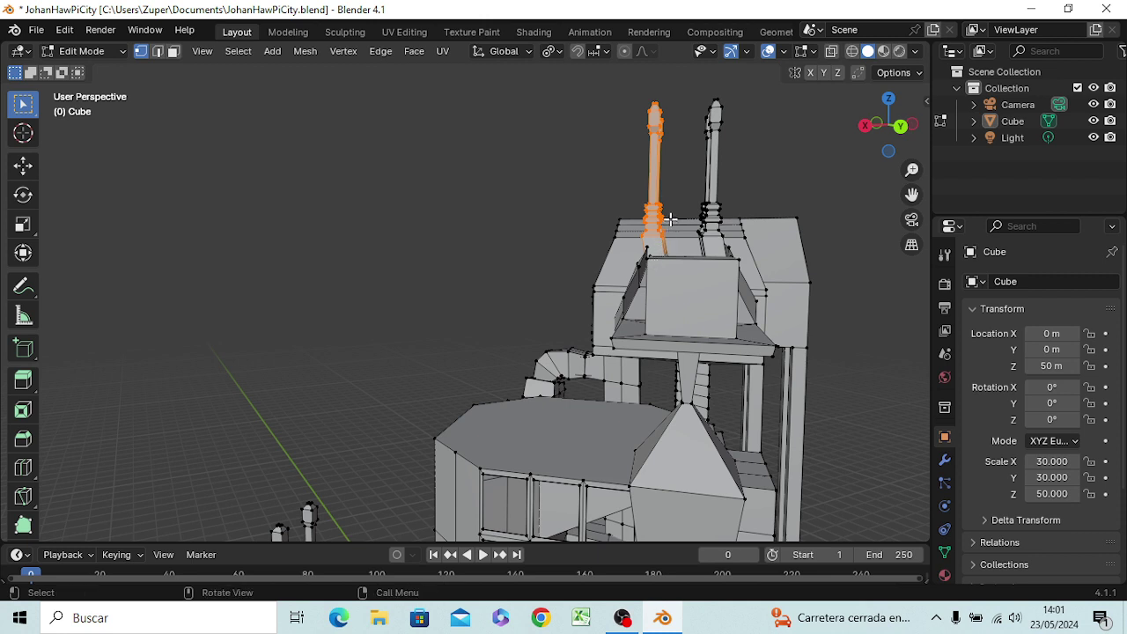
key("g")
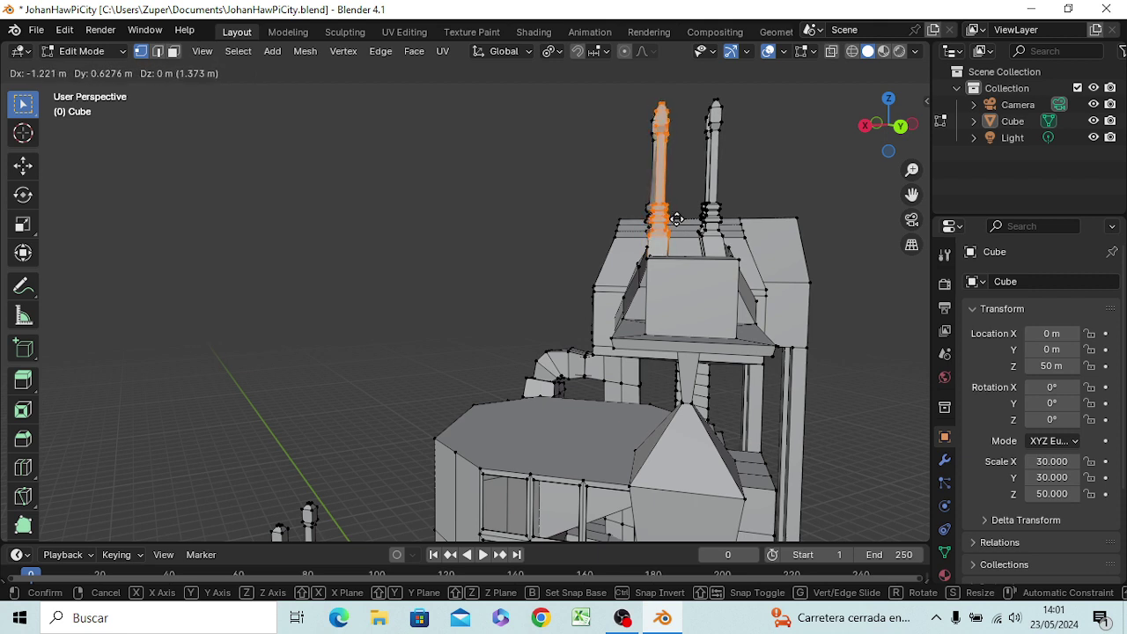
left_click(677, 220)
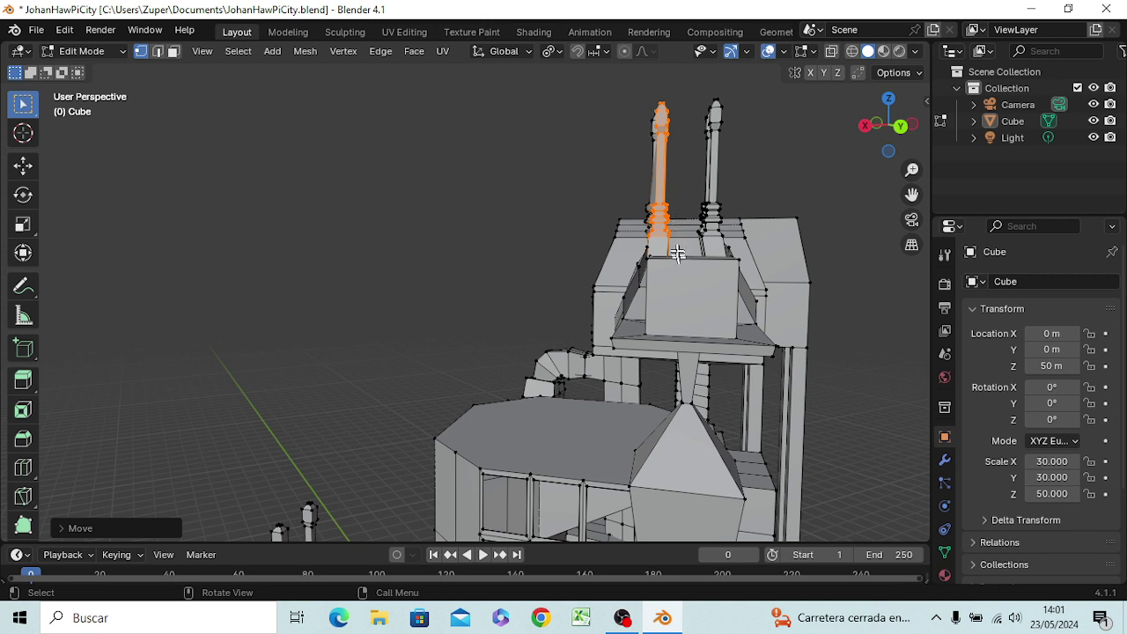
key("ctrl+z")
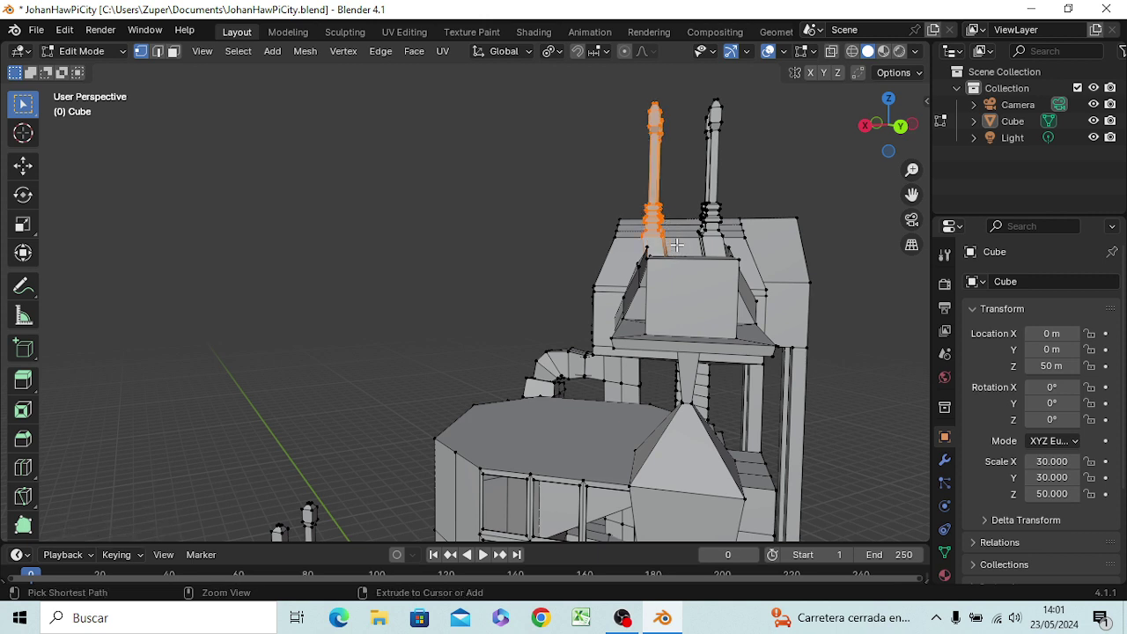
- Switch the viewport to wireframe shading and deselect the left spire
key("z")
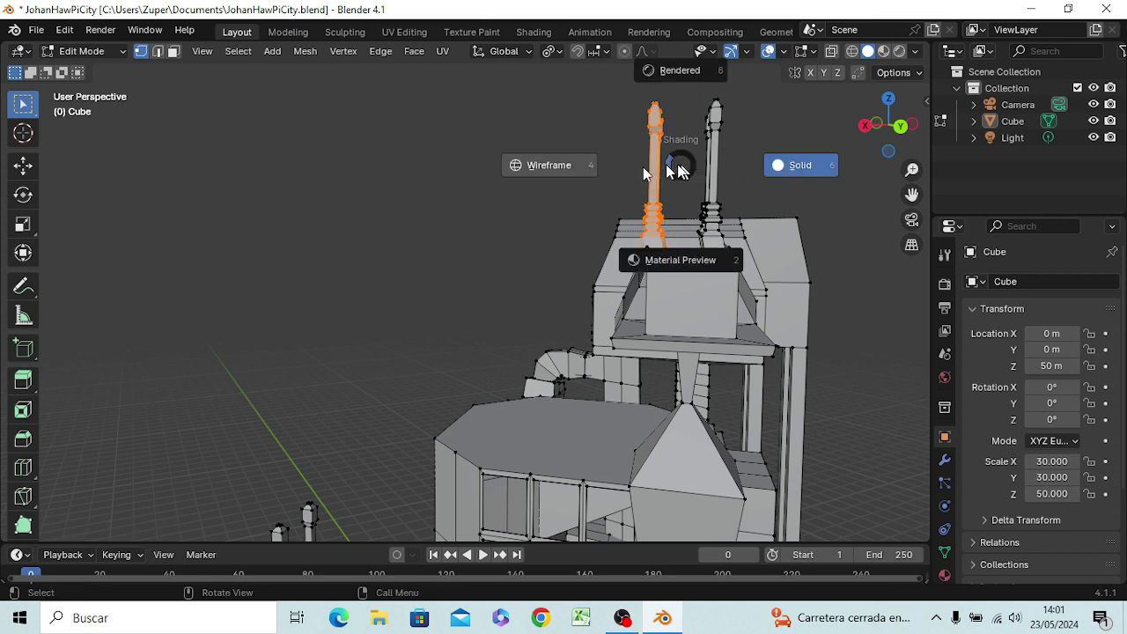
left_click(555, 176)
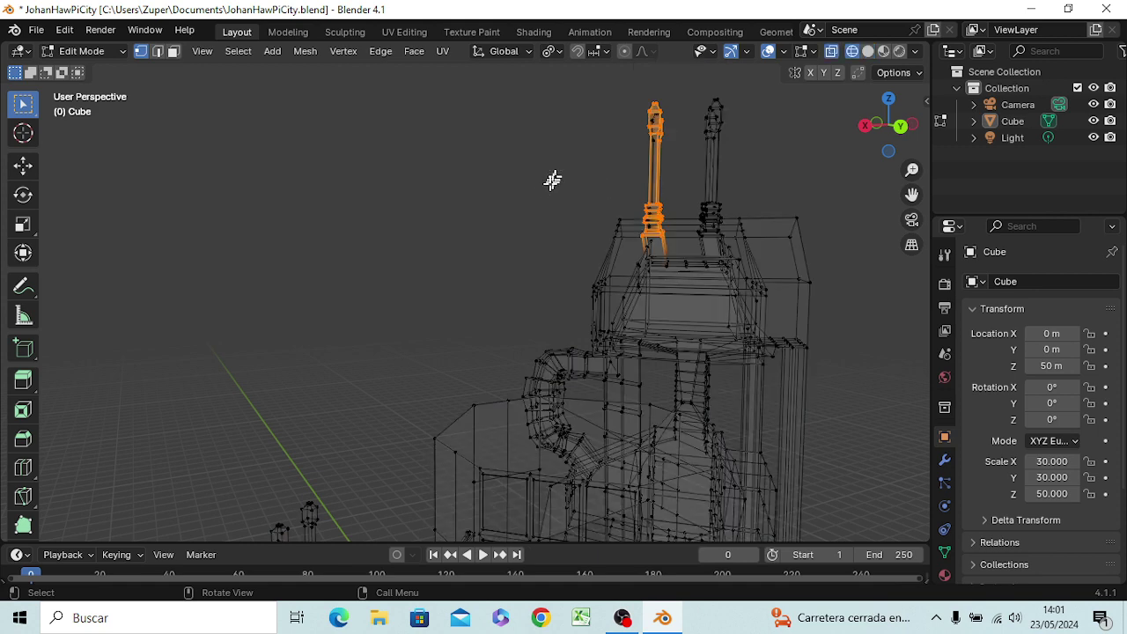
left_click(493, 211)
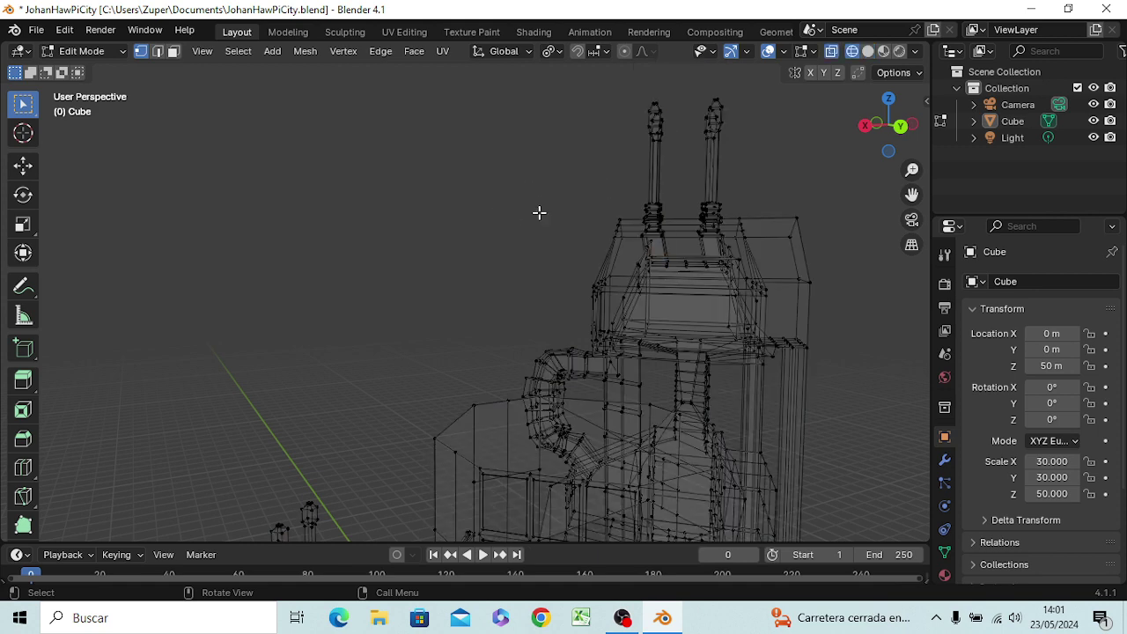
mouse_move(538, 212)
middle_mouse_down()
mouse_move(538, 193)
mouse_move(538, 217)
mouse_move(539, 206)
middle_mouse_up()
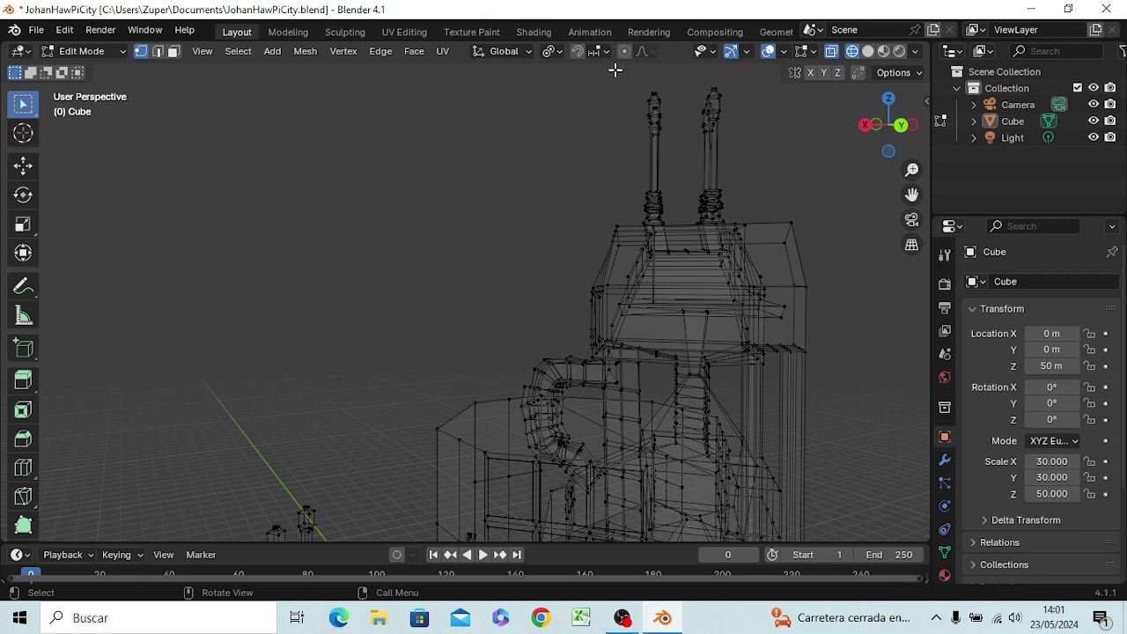
- Box-select both spires on the tower top and orbit around to check the selection
left_click_drag(615, 69, 746, 225)
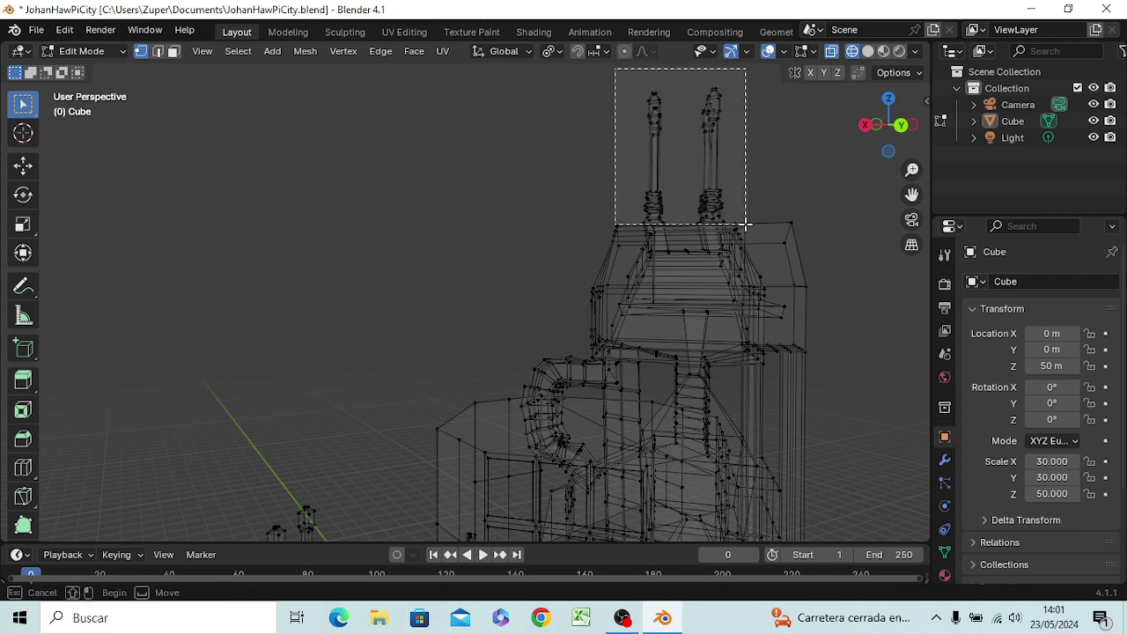
left_click_drag(746, 224, 747, 226)
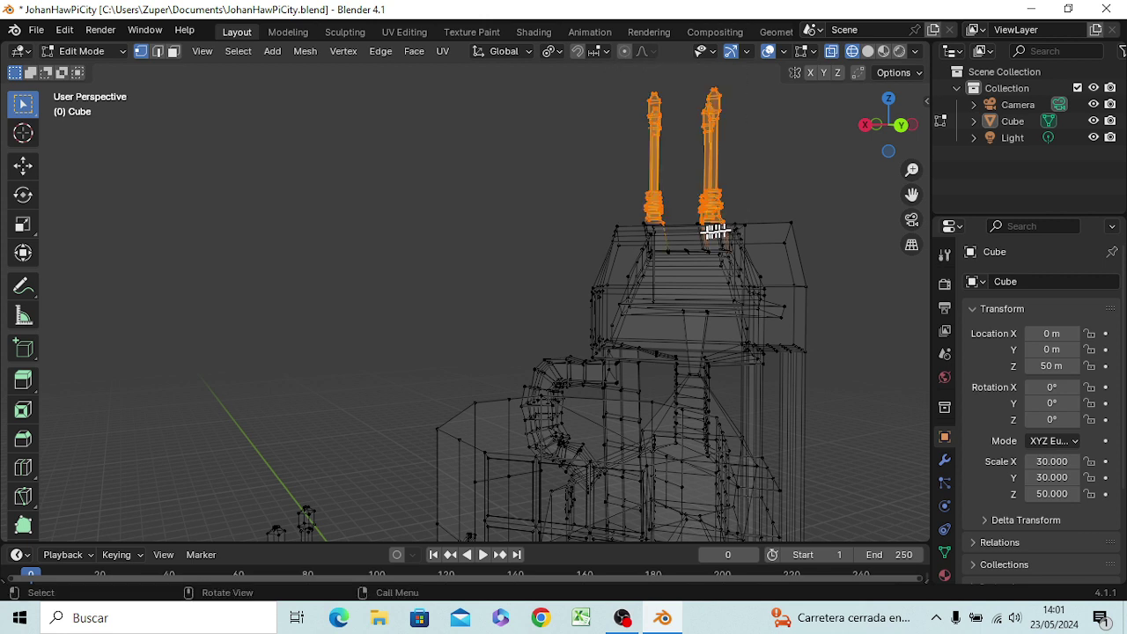
mouse_move(635, 259)
middle_mouse_down()
mouse_move(658, 286)
mouse_move(705, 292)
middle_mouse_up()
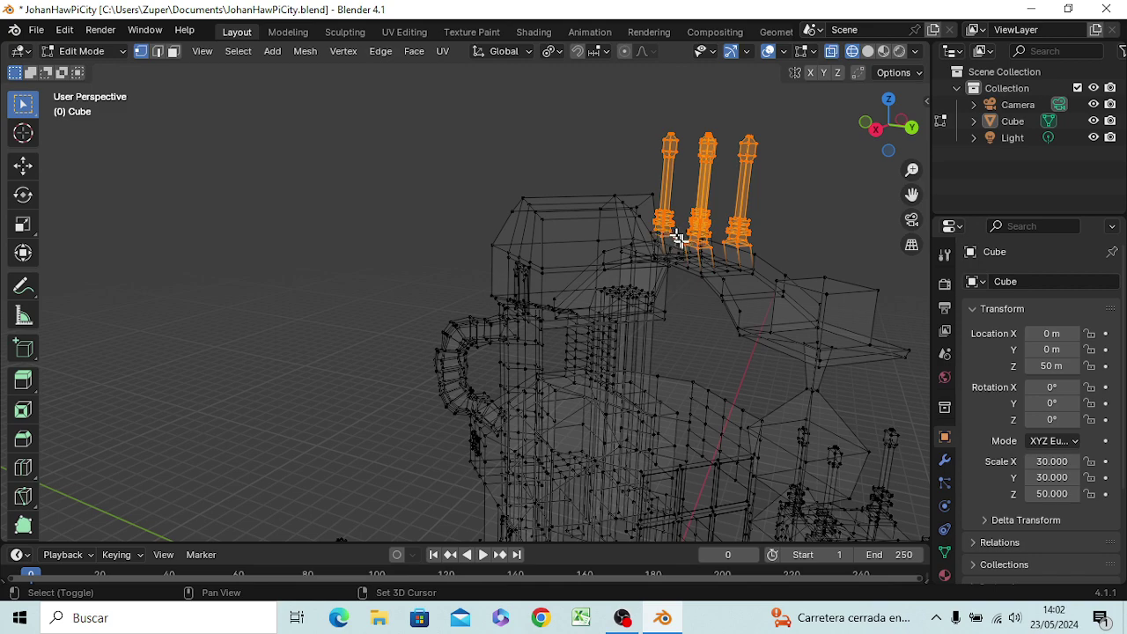
mouse_move(642, 277)
middle_mouse_down()
mouse_move(652, 300)
mouse_move(629, 251)
middle_mouse_up()
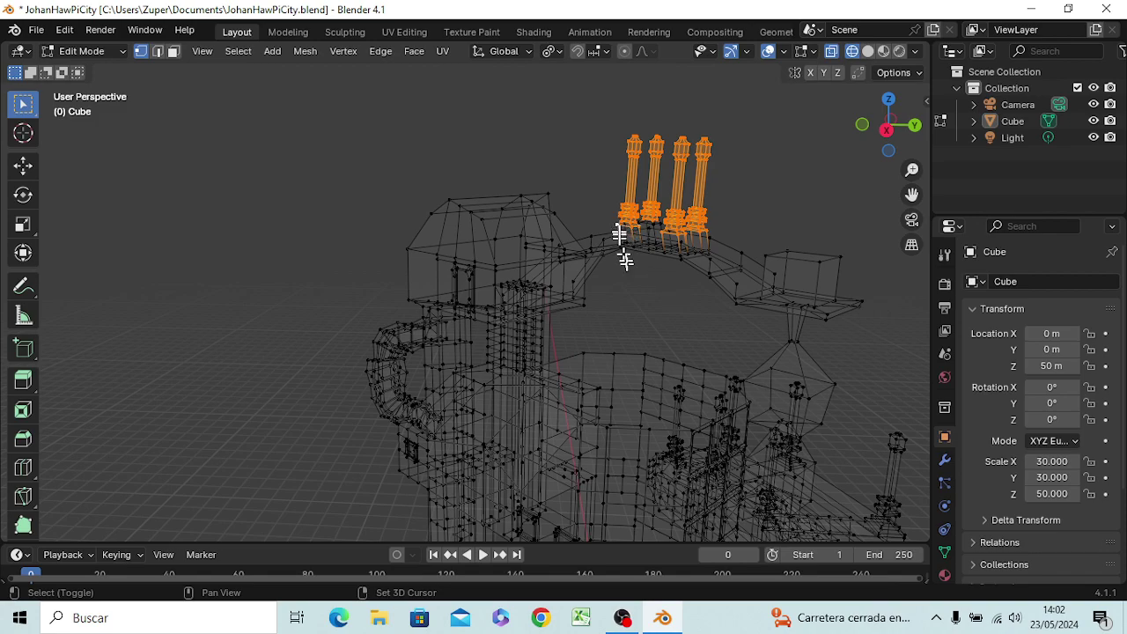
mouse_move(657, 307)
middle_mouse_down()
mouse_move(518, 315)
mouse_move(440, 305)
middle_mouse_up()
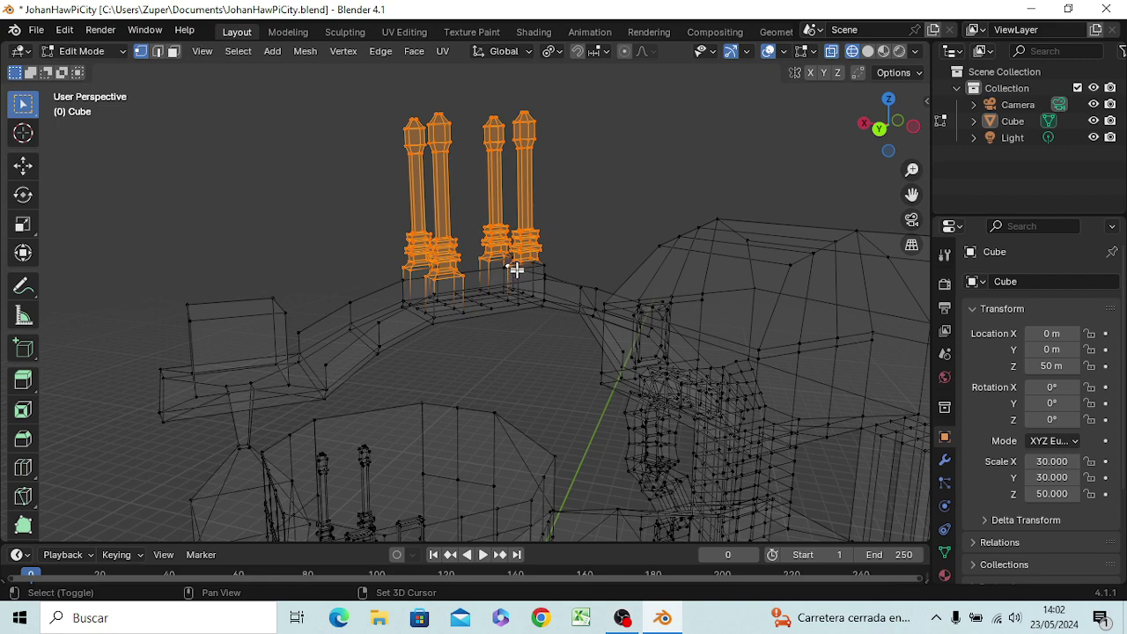
mouse_move(508, 279)
middle_mouse_down()
mouse_move(528, 289)
mouse_move(445, 278)
middle_mouse_up()
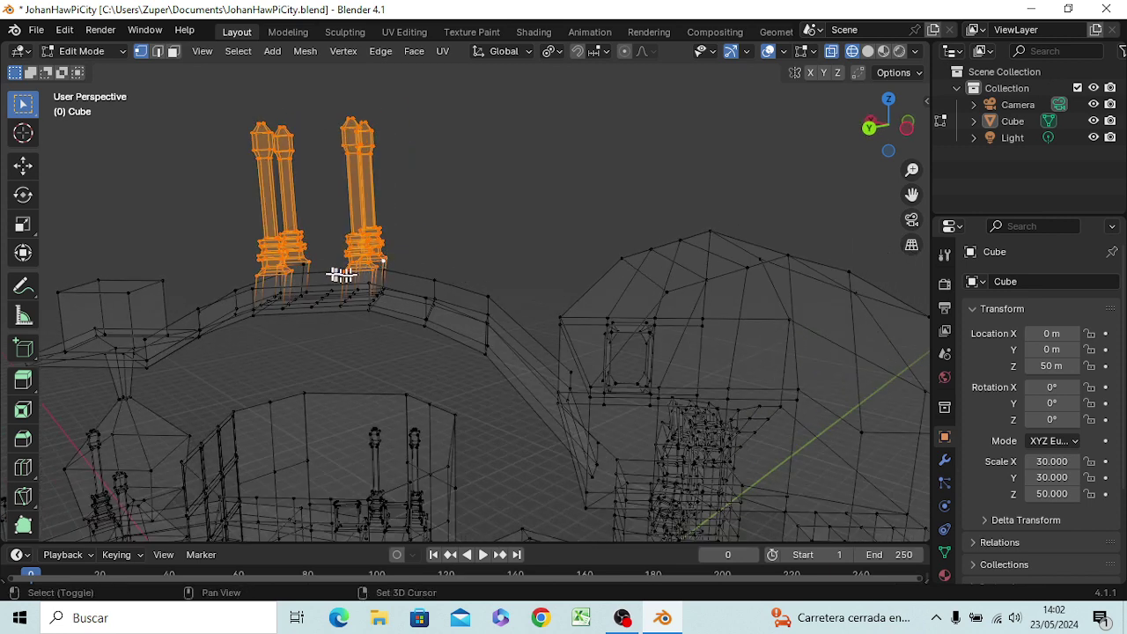
mouse_move(320, 279)
middle_mouse_down()
mouse_move(341, 294)
mouse_move(303, 317)
middle_mouse_up()
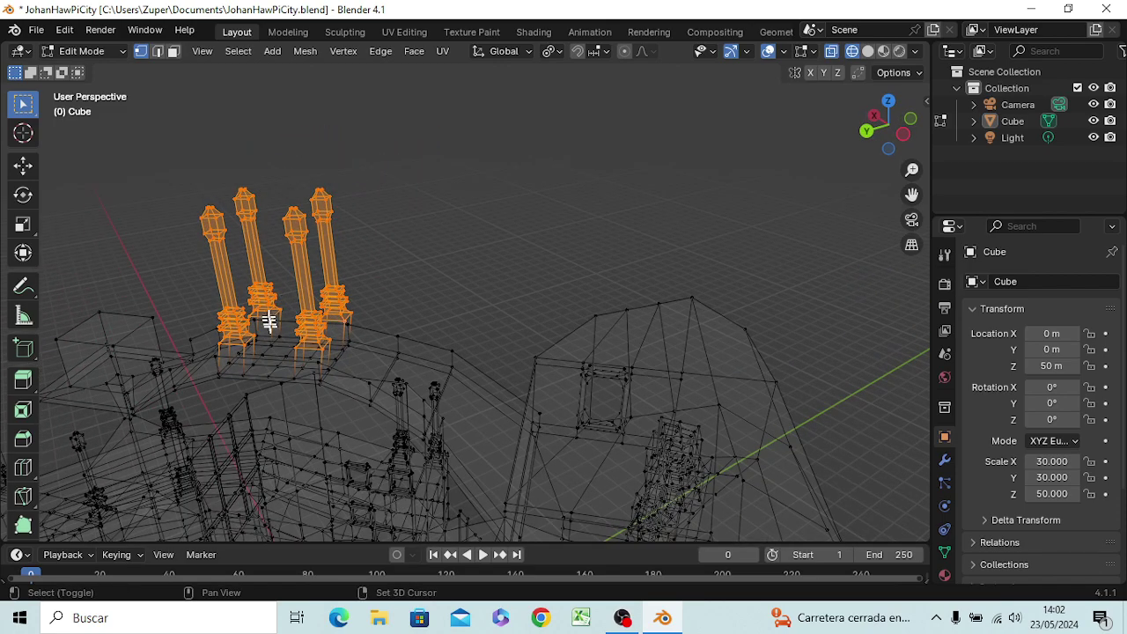
left_click(271, 319, "shift")
mouse_move(350, 355)
middle_mouse_down()
mouse_move(423, 332)
mouse_move(515, 336)
middle_mouse_up()
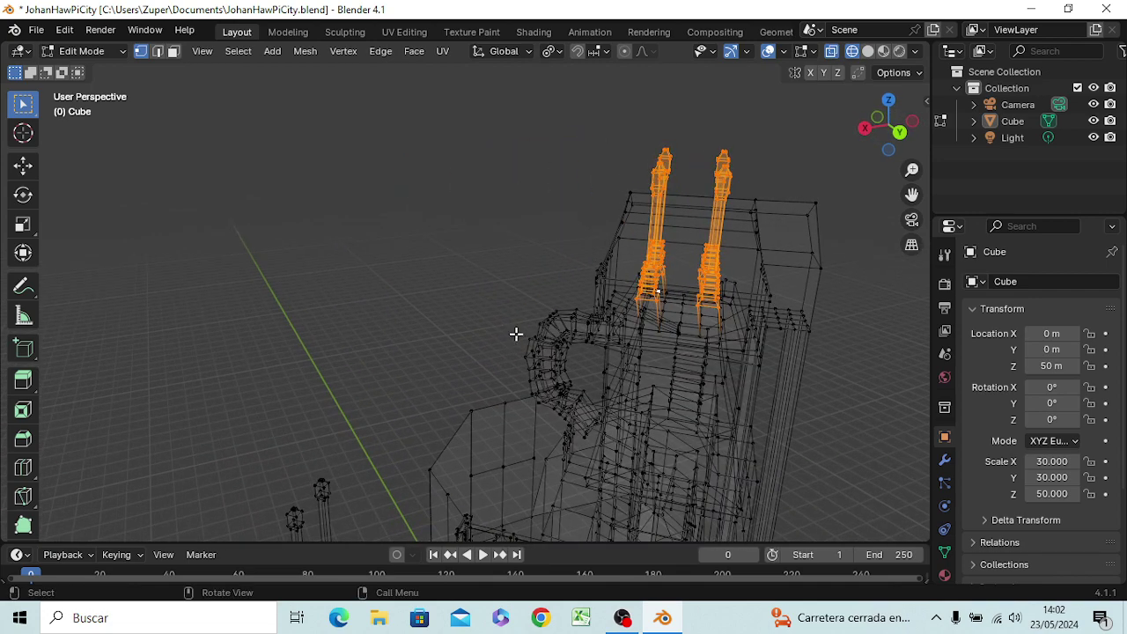
- Widen the selected spires along X, then scale them uniformly to fit the tower top
key("s")
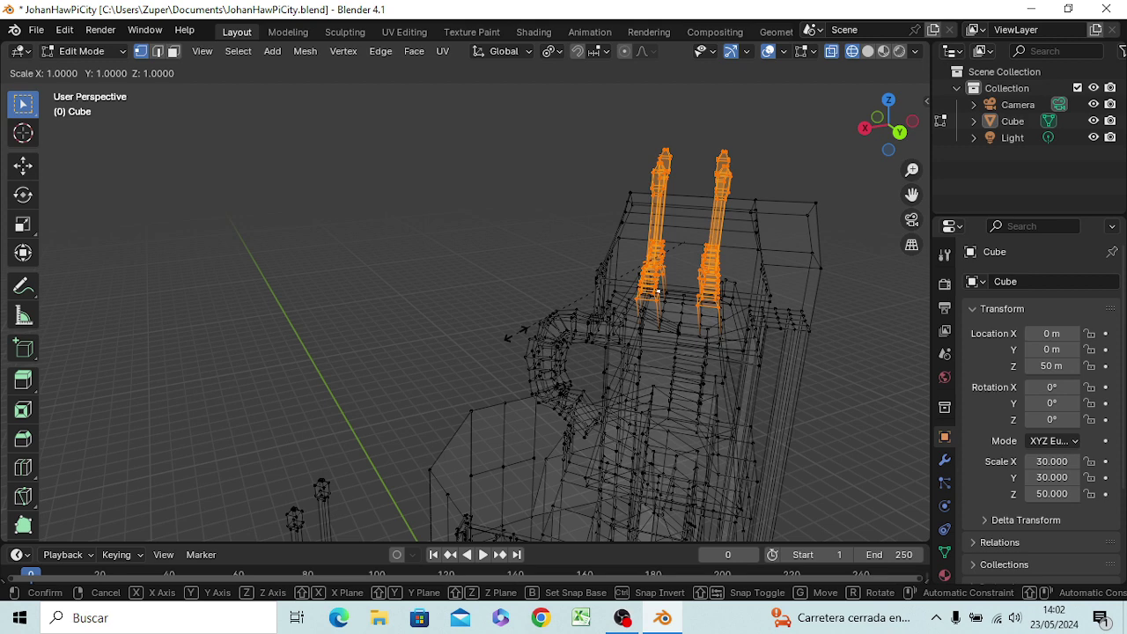
key("x")
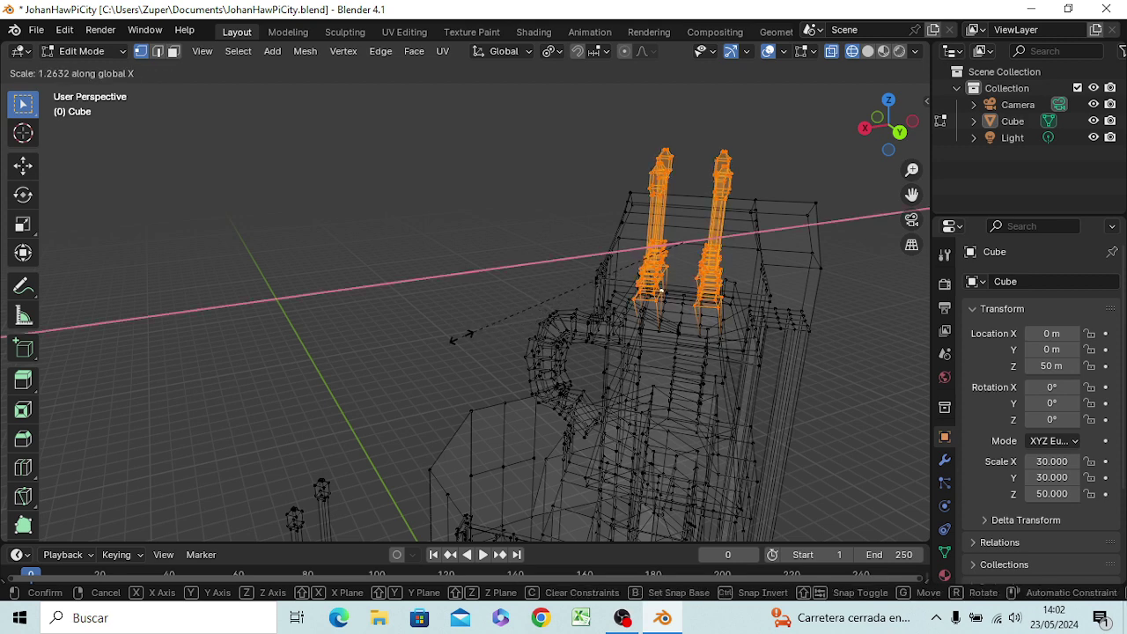
left_click(480, 332)
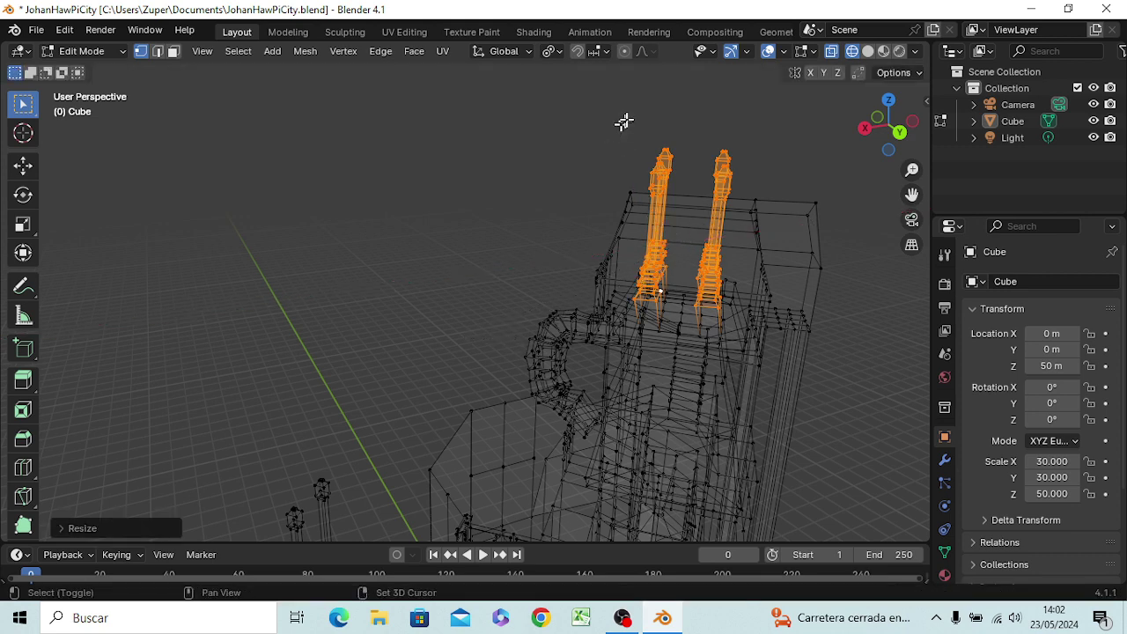
mouse_move(677, 281)
middle_mouse_down()
mouse_move(650, 259)
mouse_move(664, 272)
middle_mouse_up()
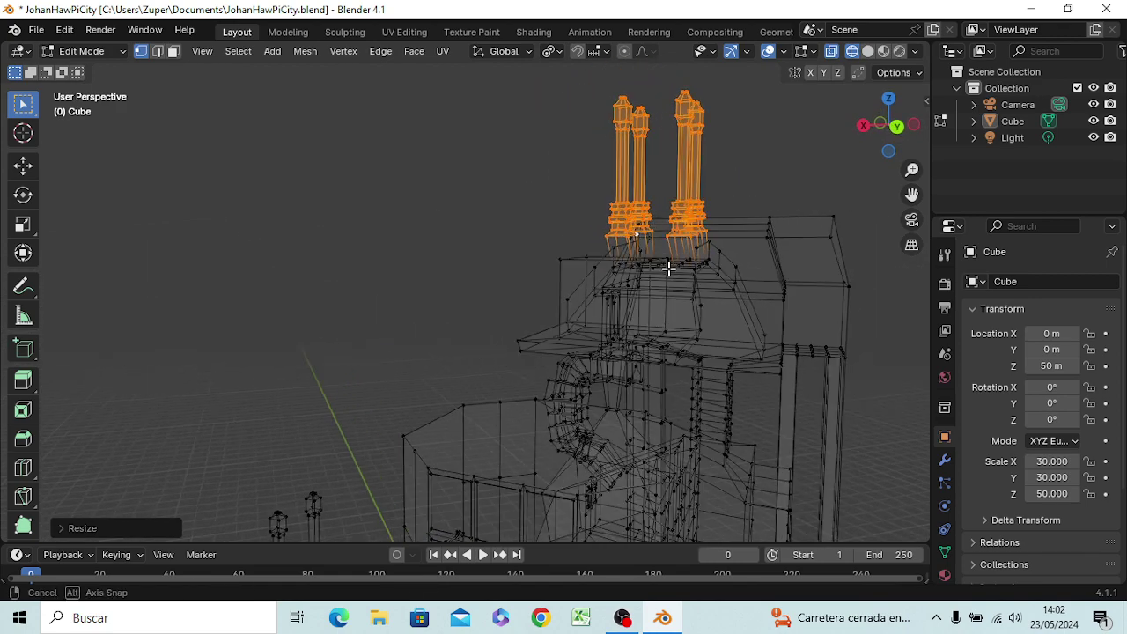
key("s")
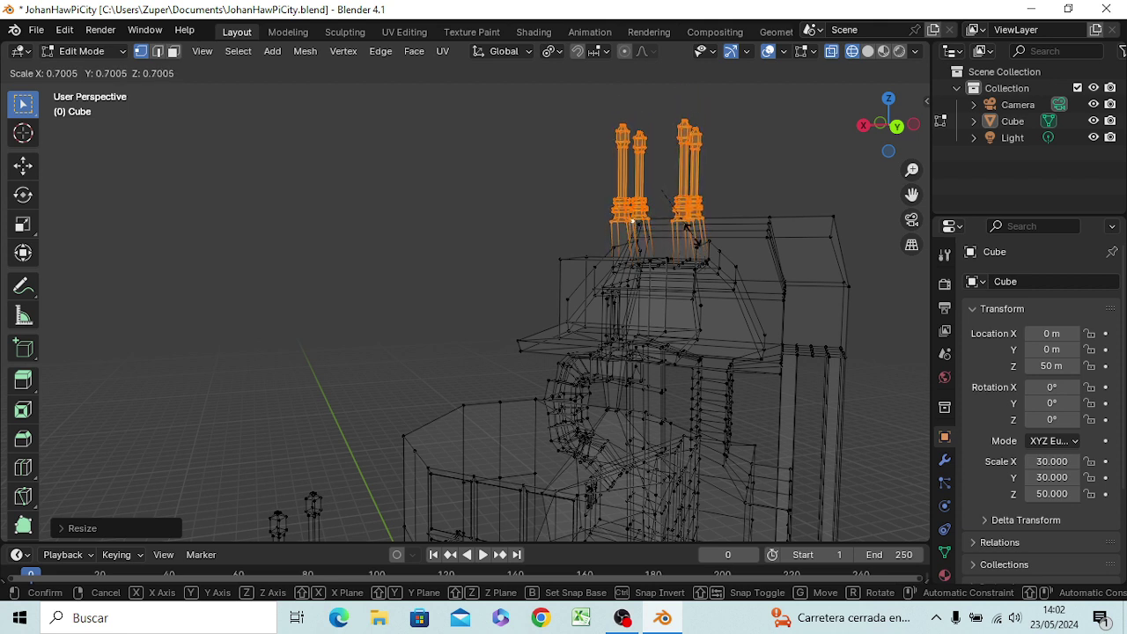
left_click(689, 265)
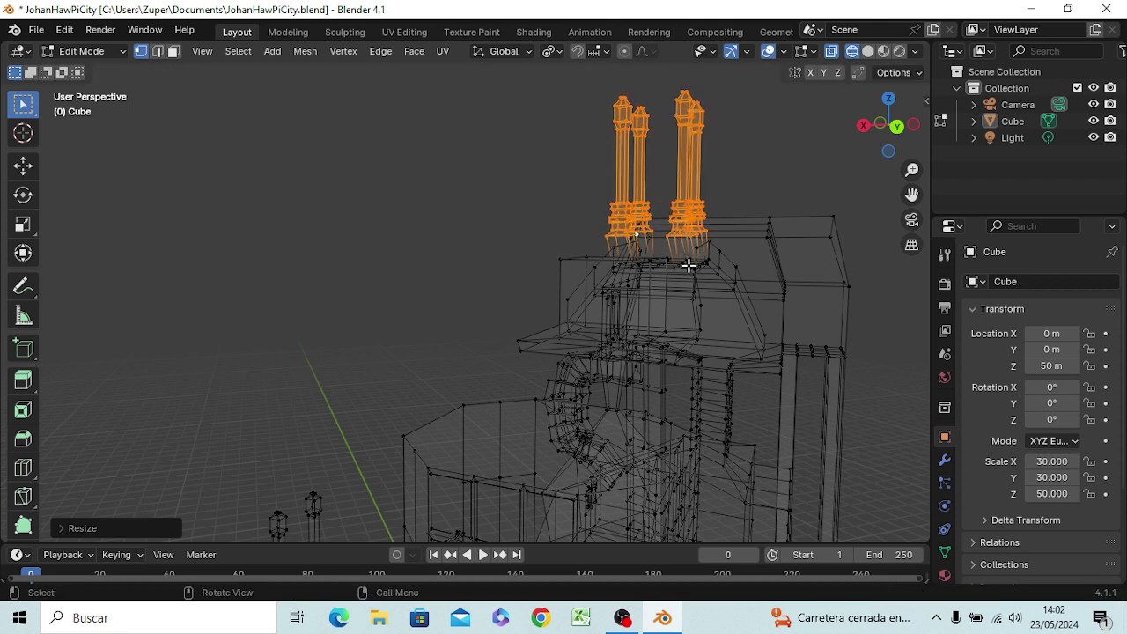
- Box-select around the left spire, then deselect the spires
middle_click_drag(681, 341, 706, 329)
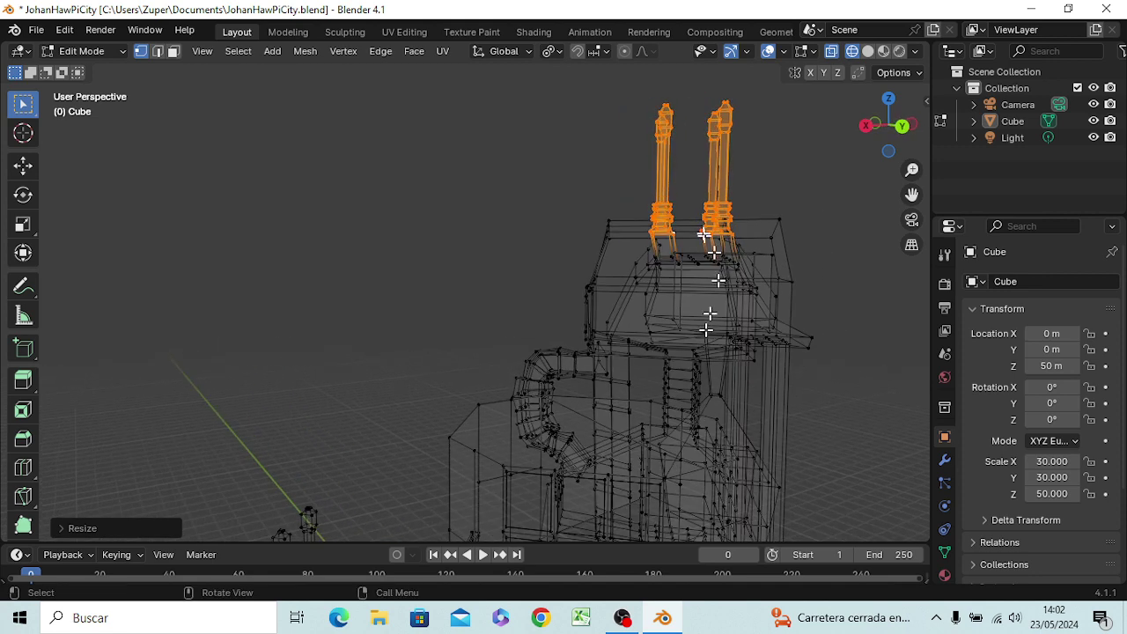
left_click_drag(693, 88, 661, 231, "shift")
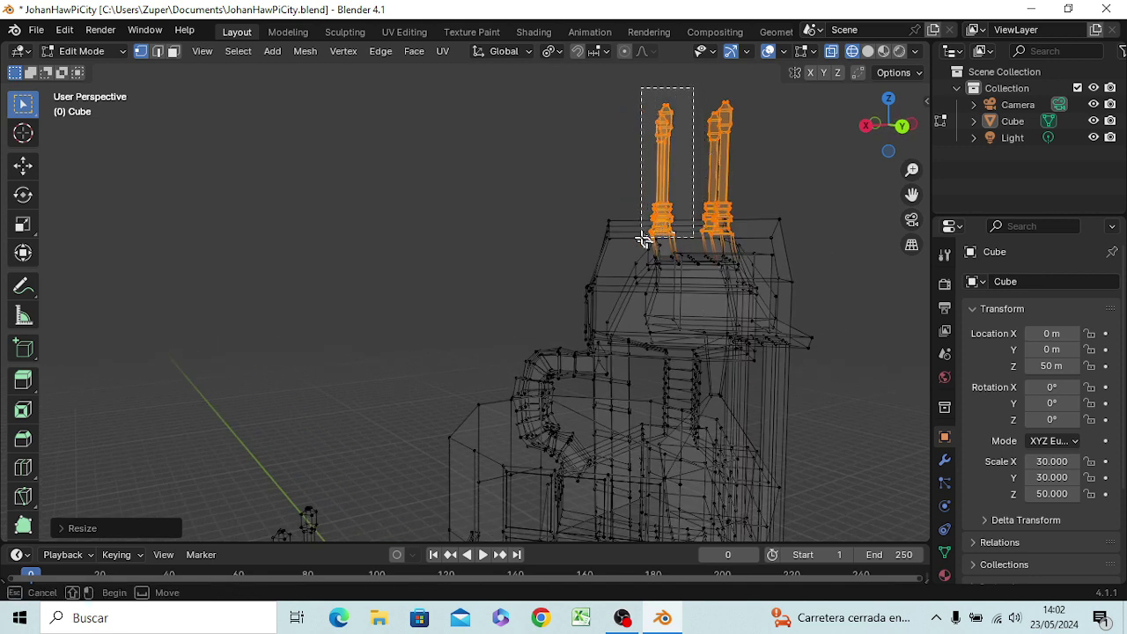
left_click_drag(637, 243, 629, 244, "shift")
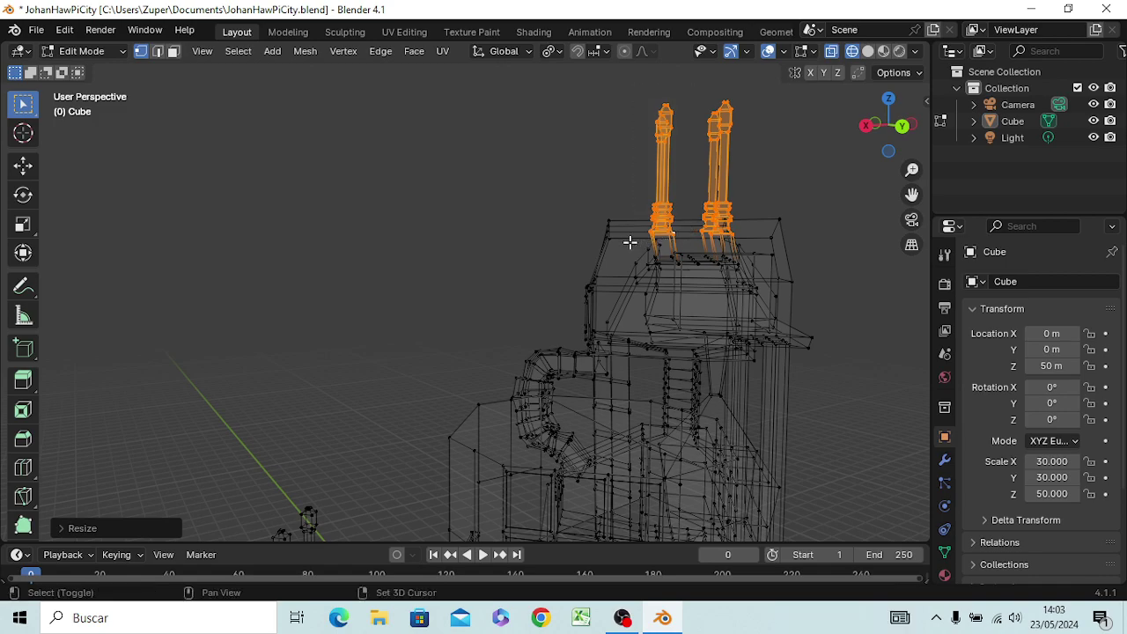
mouse_move(566, 269)
middle_mouse_down()
mouse_move(561, 305)
mouse_move(431, 146)
middle_mouse_up()
left_click(443, 158)
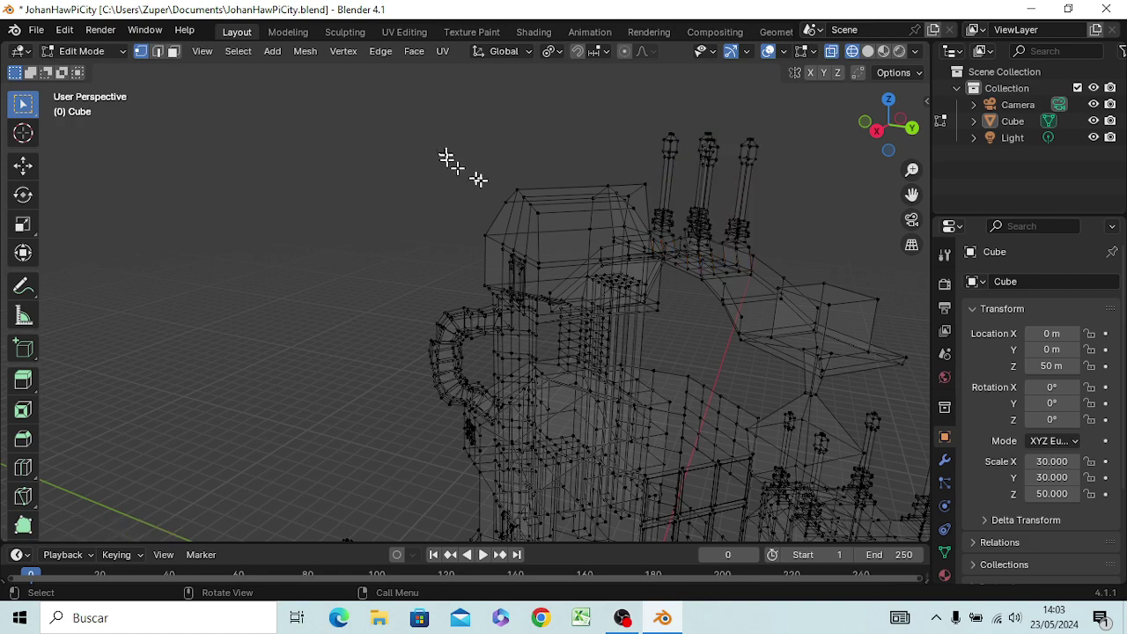
mouse_move(756, 288)
middle_mouse_down()
mouse_move(698, 282)
mouse_move(692, 264)
middle_mouse_up()
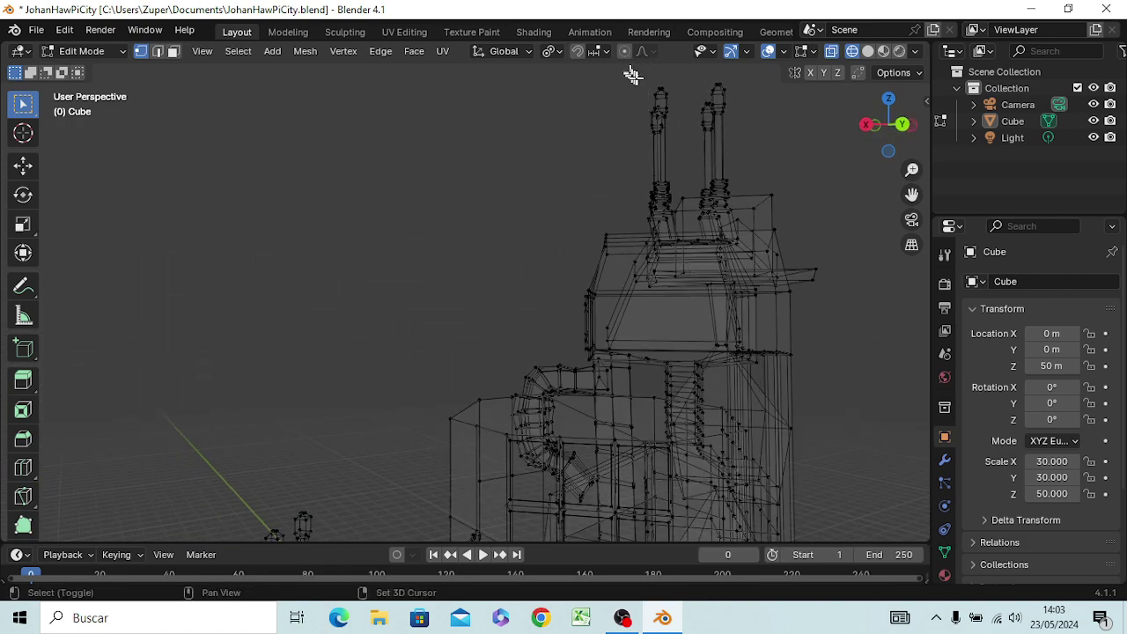
- Shift the left spire about 1.57 m closer to its partner on the tower top
left_click_drag(640, 81, 673, 220)
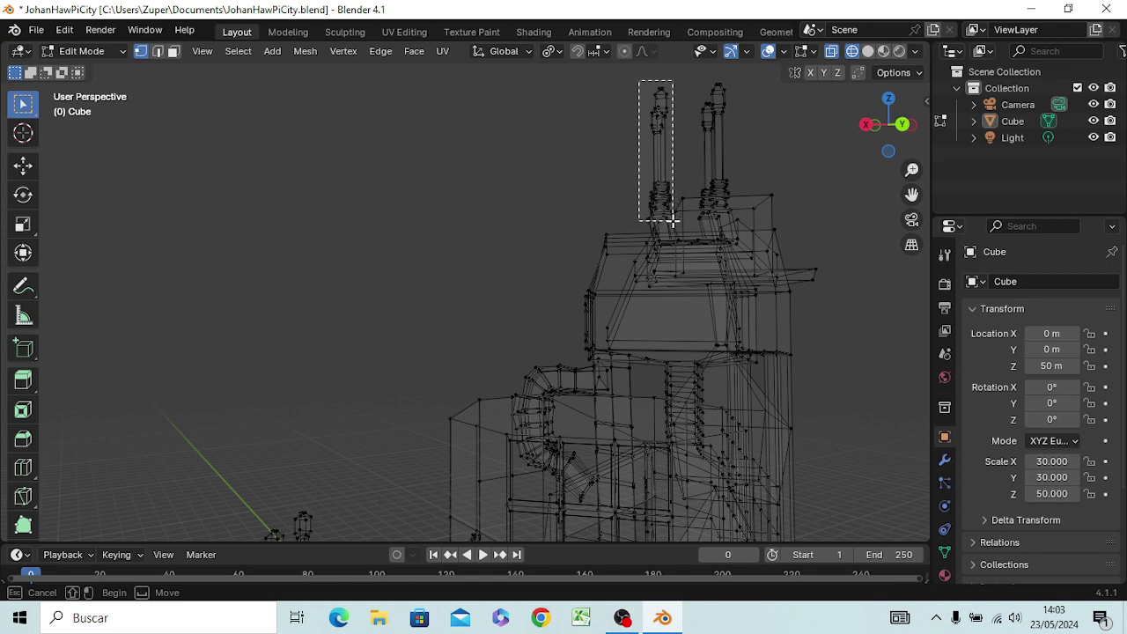
left_click_drag(673, 220, 675, 236)
mouse_move(695, 274)
middle_mouse_down()
mouse_move(643, 307)
mouse_move(659, 315)
mouse_move(625, 329)
mouse_move(629, 317)
mouse_move(696, 294)
middle_mouse_up()
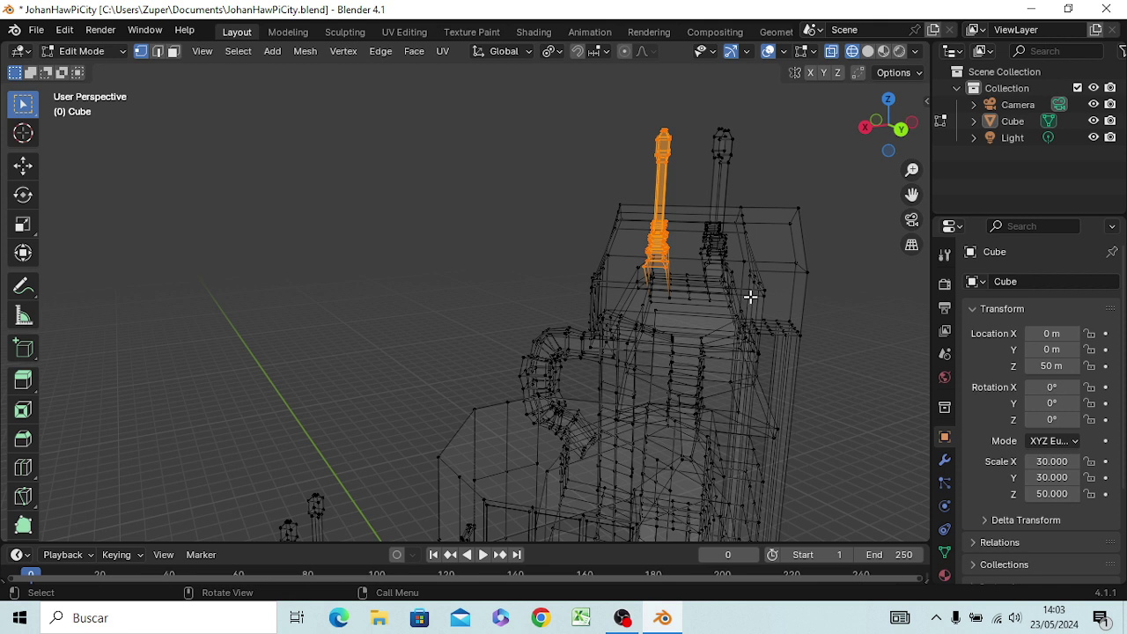
key("g")
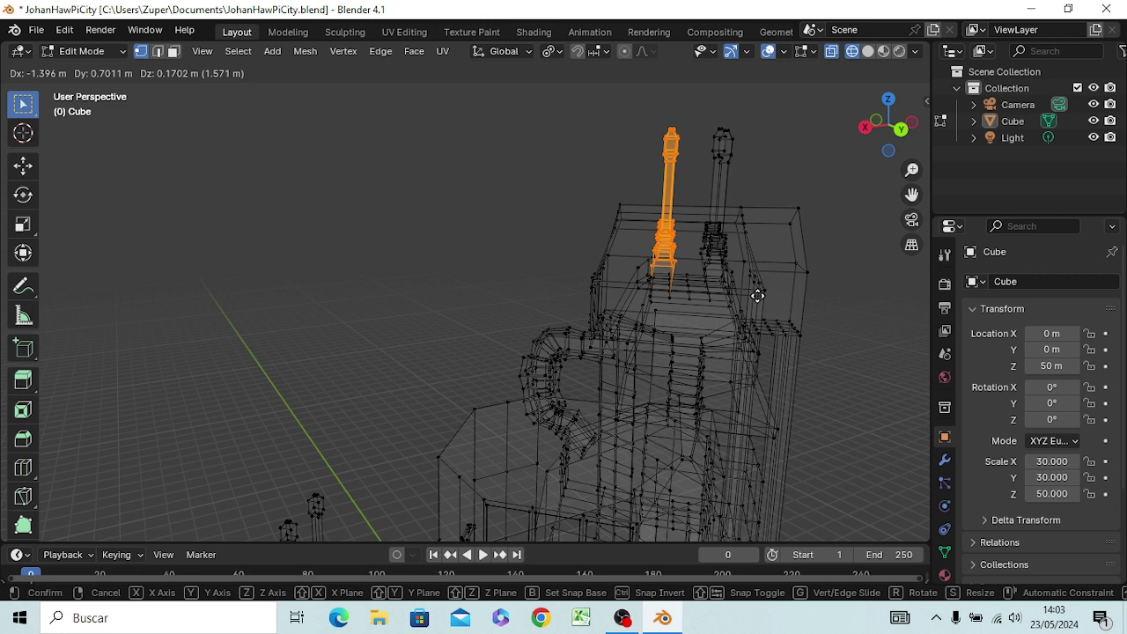
left_click(757, 296)
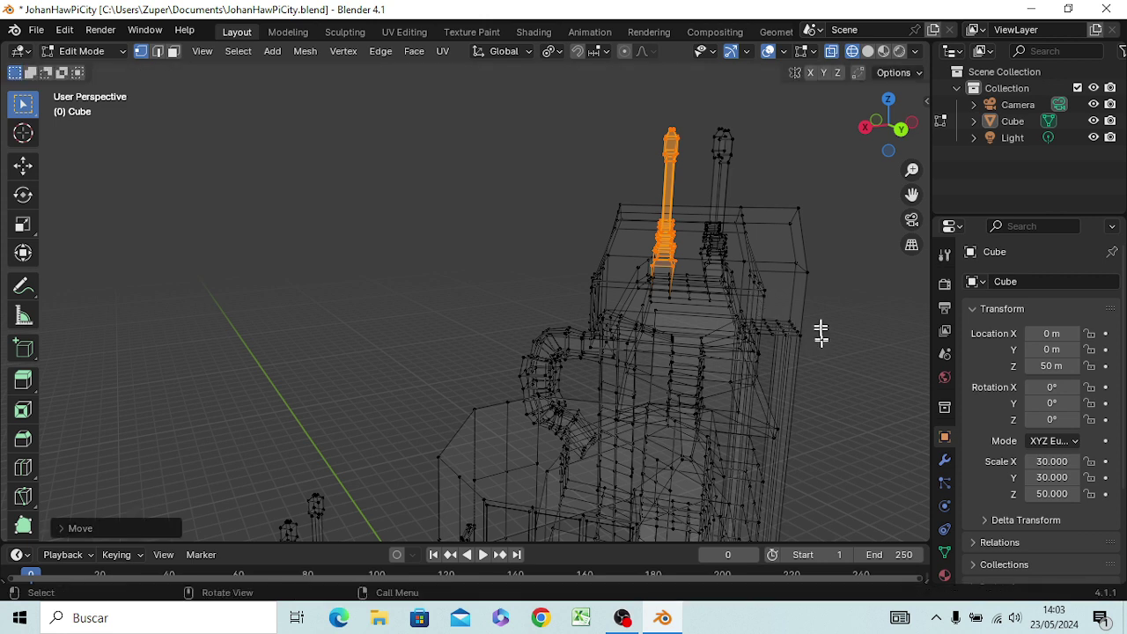
left_click(832, 294)
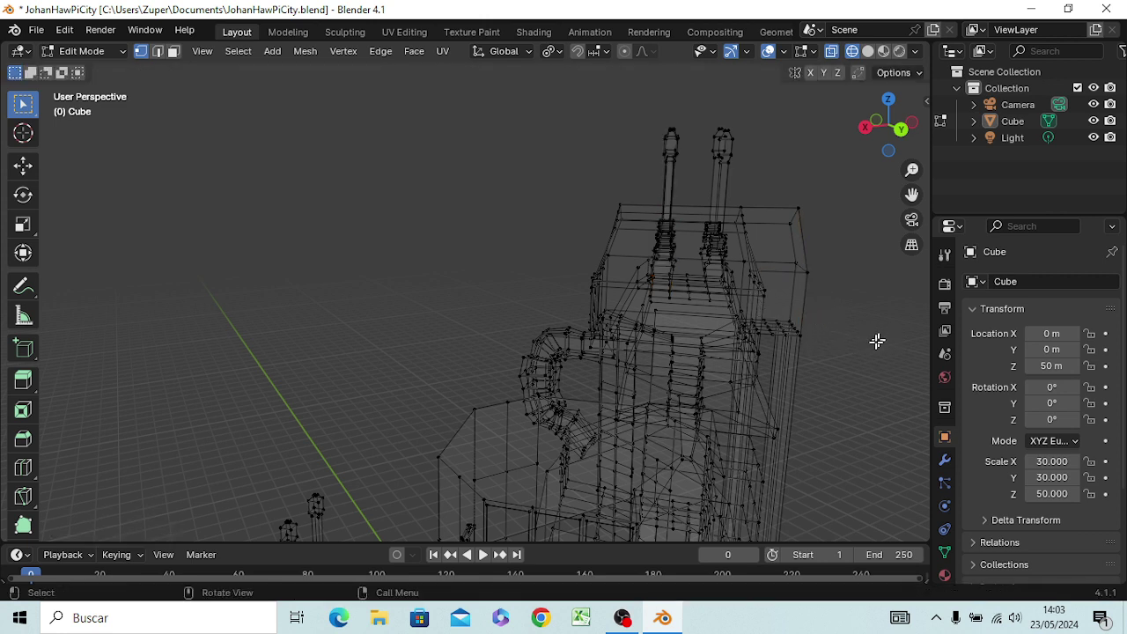
- Switch the viewport to Solid shading and face select mode
key("z")
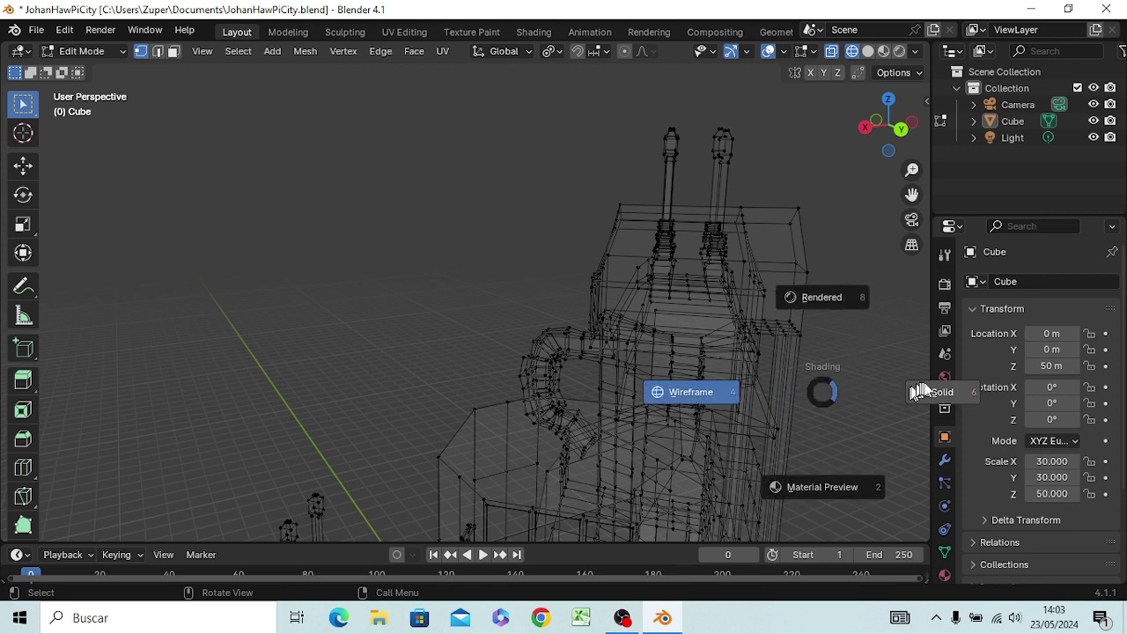
left_click(932, 396)
mouse_move(843, 382)
middle_mouse_down()
mouse_move(722, 410)
mouse_move(695, 408)
mouse_move(681, 371)
middle_mouse_up()
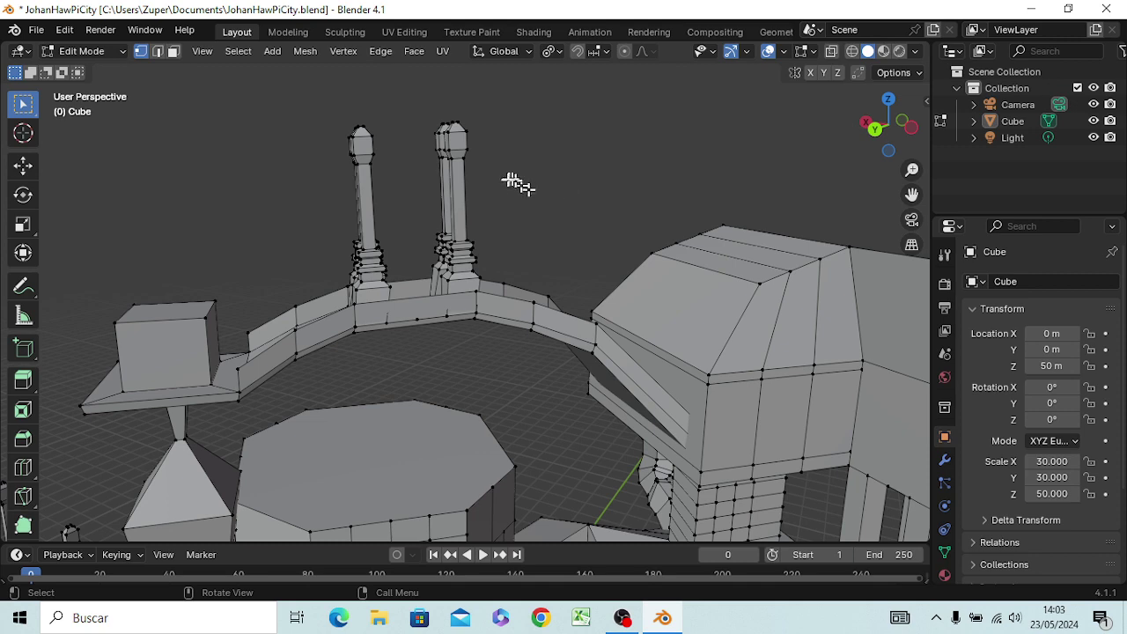
key("3")
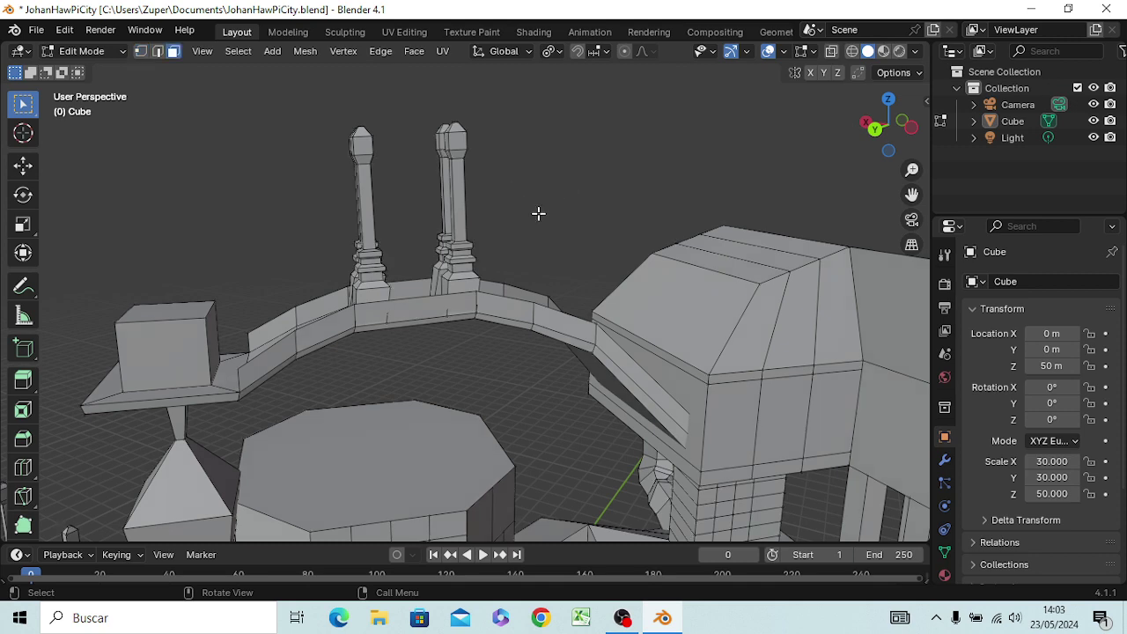
- Zoom out and orbit around the whole city to view the arched bridge, tower and spires
mouse_move(592, 269)
middle_mouse_down()
mouse_move(629, 314)
mouse_move(639, 296)
middle_mouse_up()
scroll(634, 295, "down", 3)
scroll(634, 294, "down", 3)
mouse_move(607, 420)
middle_mouse_down()
mouse_move(390, 432)
mouse_move(597, 418)
mouse_move(445, 336)
middle_mouse_up()
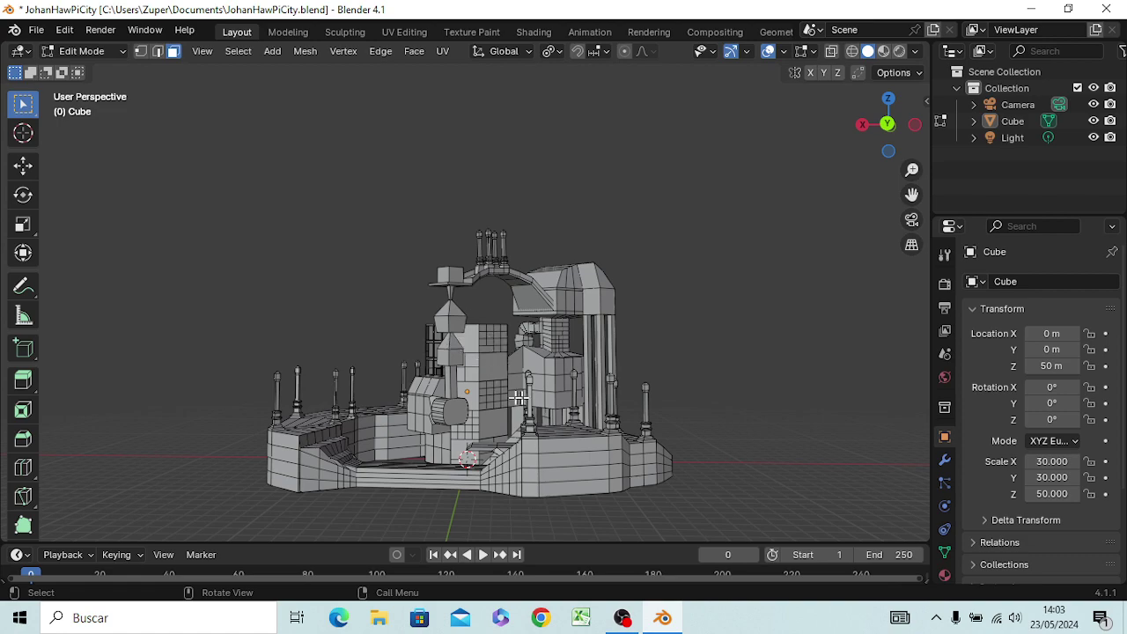
mouse_move(520, 398)
middle_mouse_down()
mouse_move(692, 458)
mouse_move(567, 466)
mouse_move(405, 438)
mouse_move(360, 440)
mouse_move(333, 461)
mouse_move(319, 446)
middle_mouse_up()
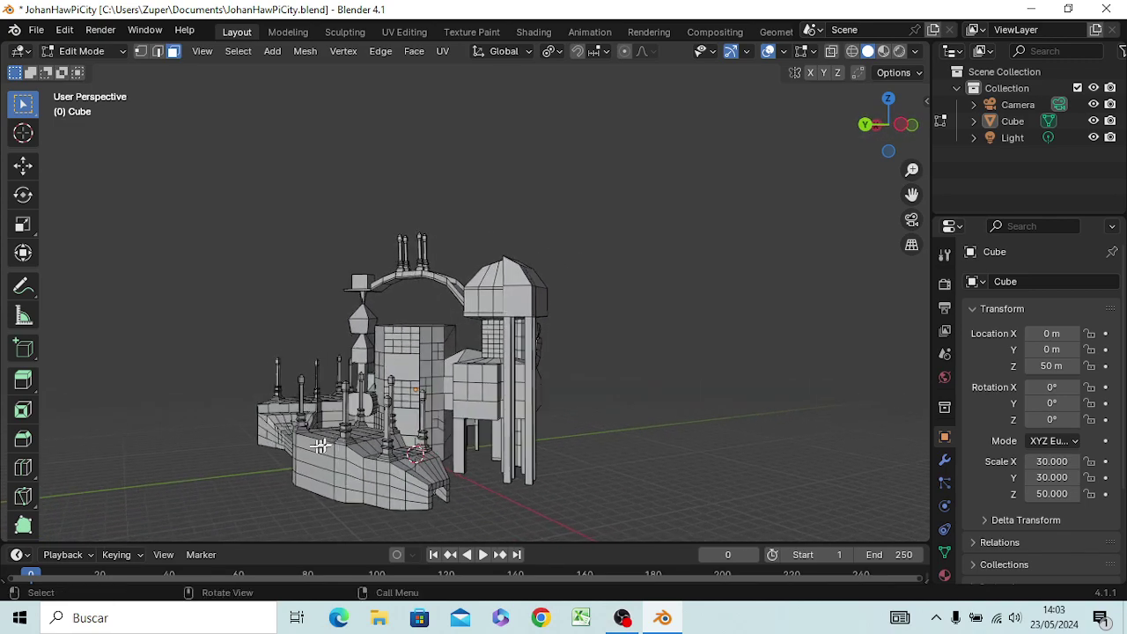
- Save the city model to JohanHawPiCity.blend from the File menu
left_click(36, 32)
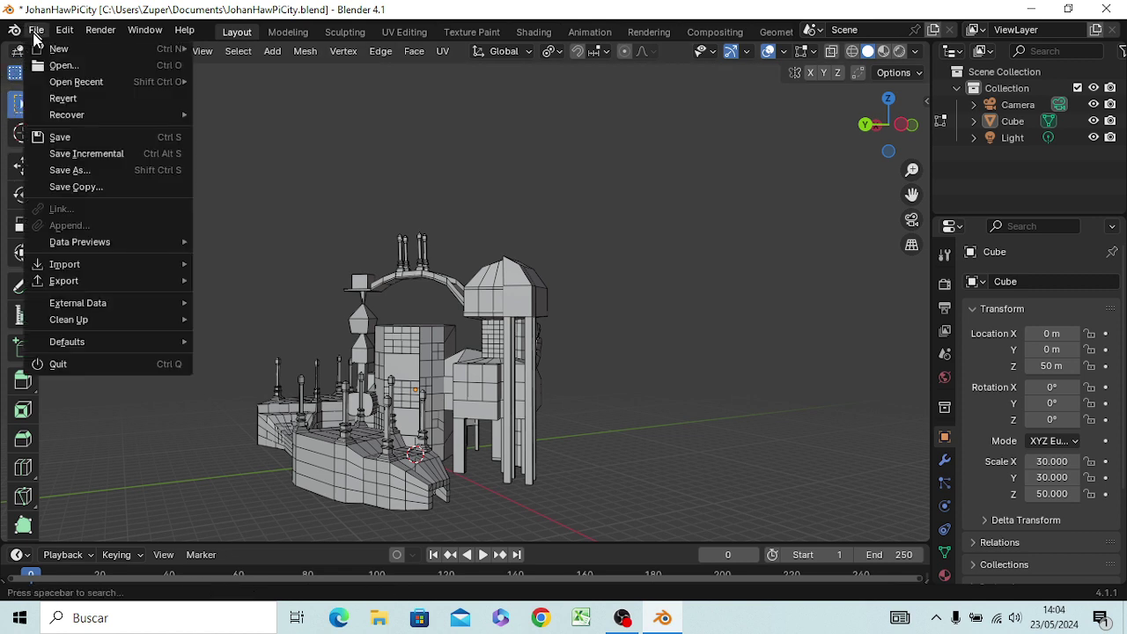
left_click(60, 137)
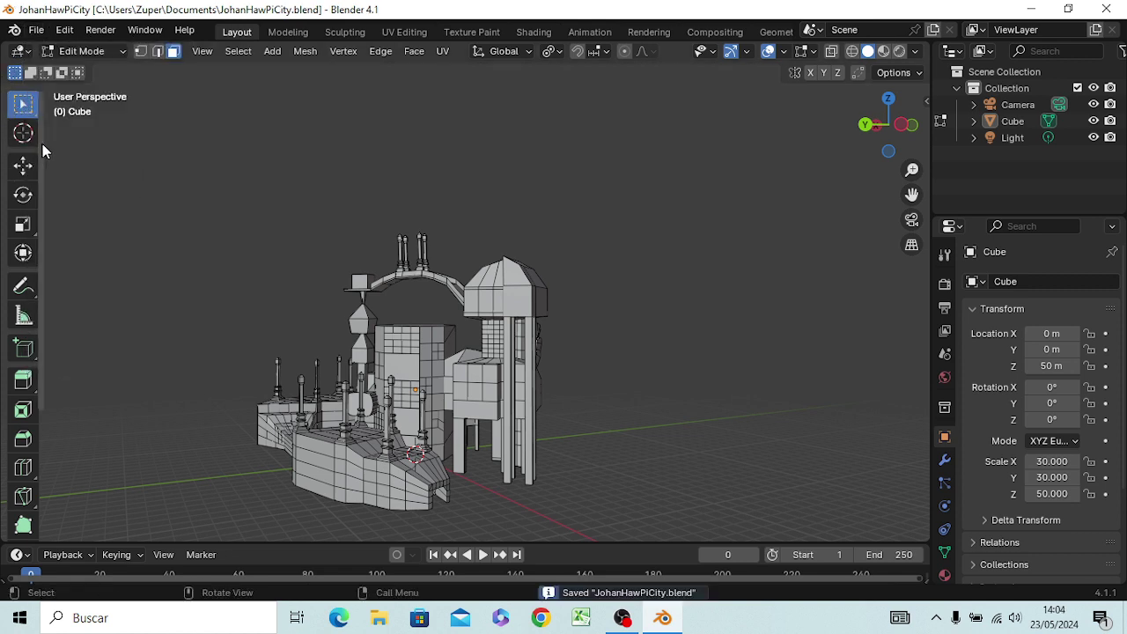